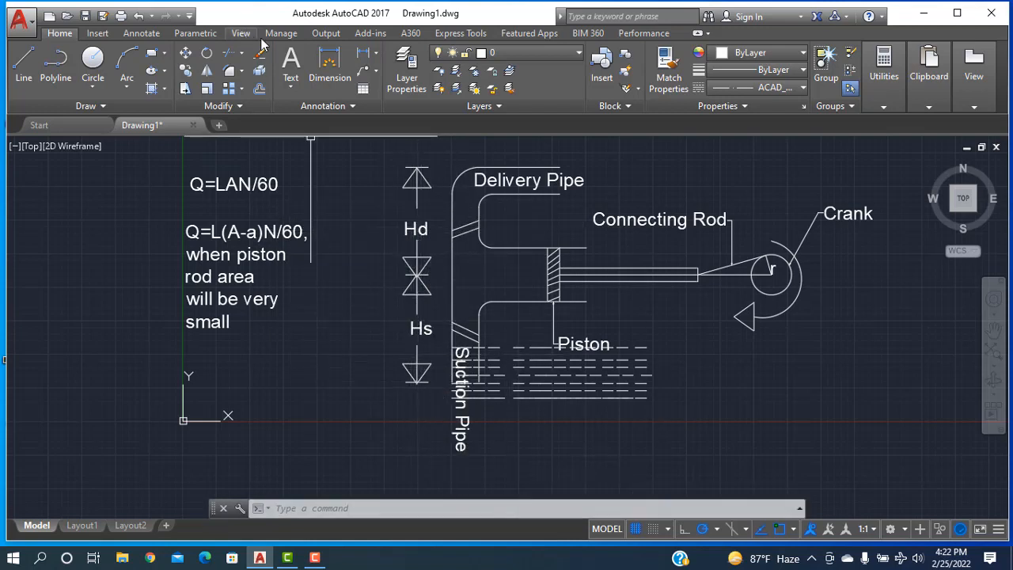
Add a multiline text reading "Total Head= Hs+Hd" below the "when piston rod area will be very small" note.
{"action": "left_click", "coordinate": [290, 83]}
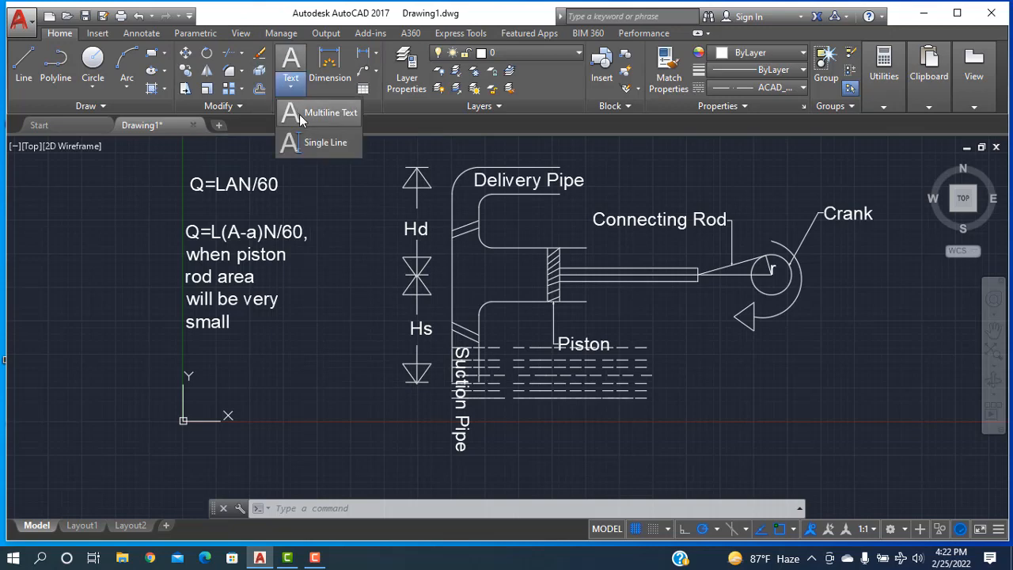
{"action": "left_click", "coordinate": [317, 108]}
{"action": "left_click", "coordinate": [197, 357]}
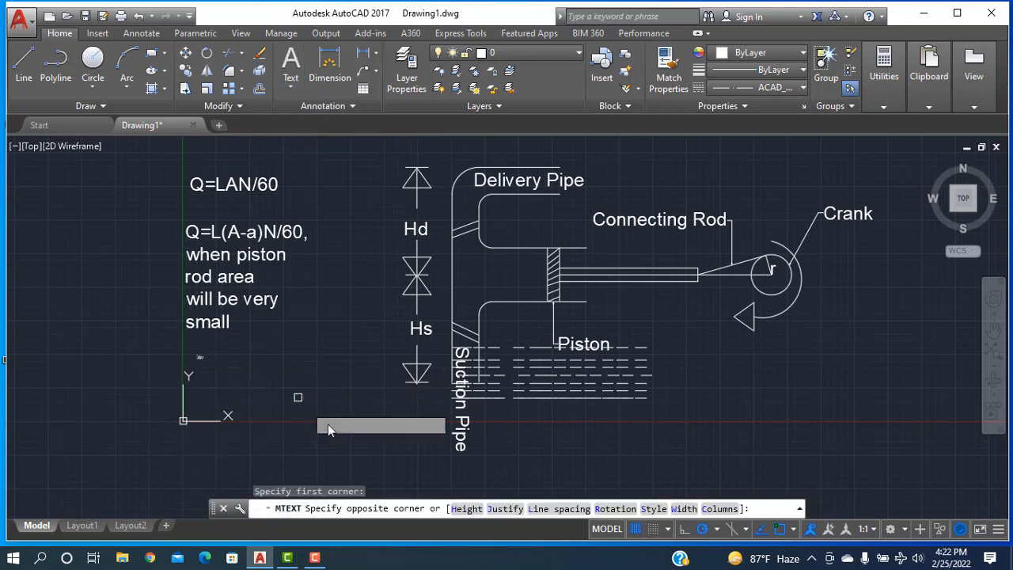
{"action": "left_click", "coordinate": [618, 369]}
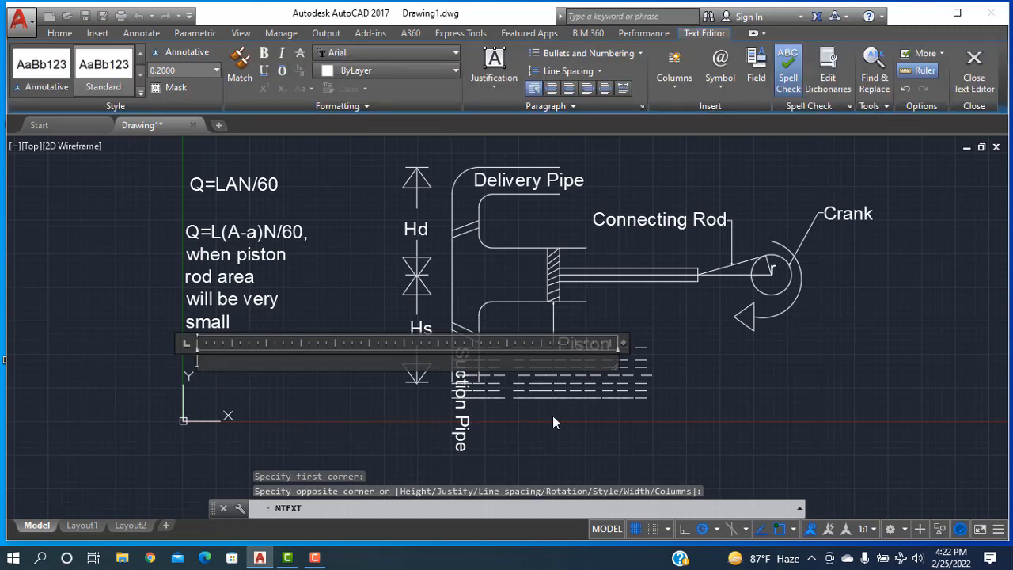
{"action": "type", "text": "Total HE"}
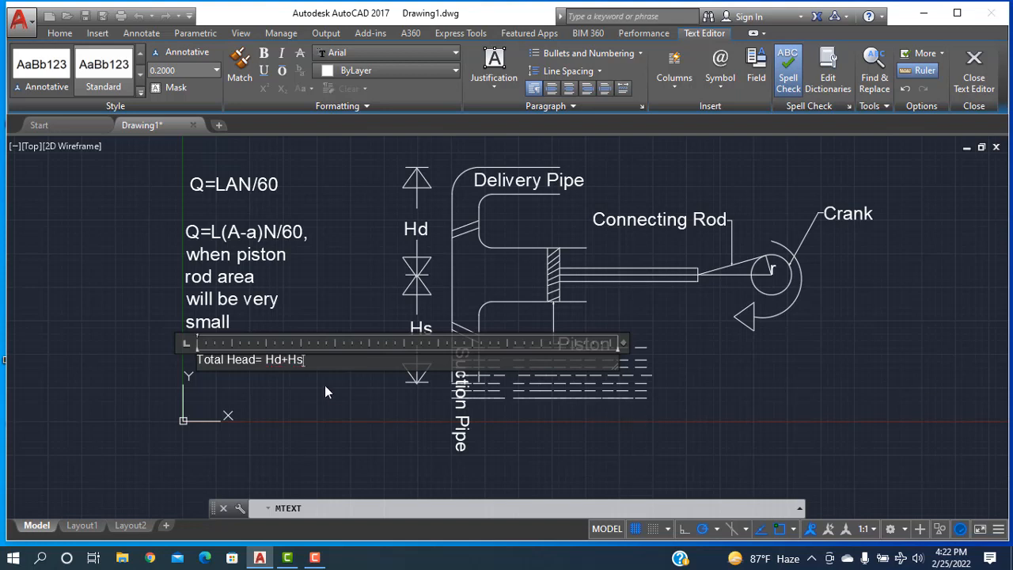
{"action": "key", "text": "BackSpace"}
{"action": "type", "text": "s+"}
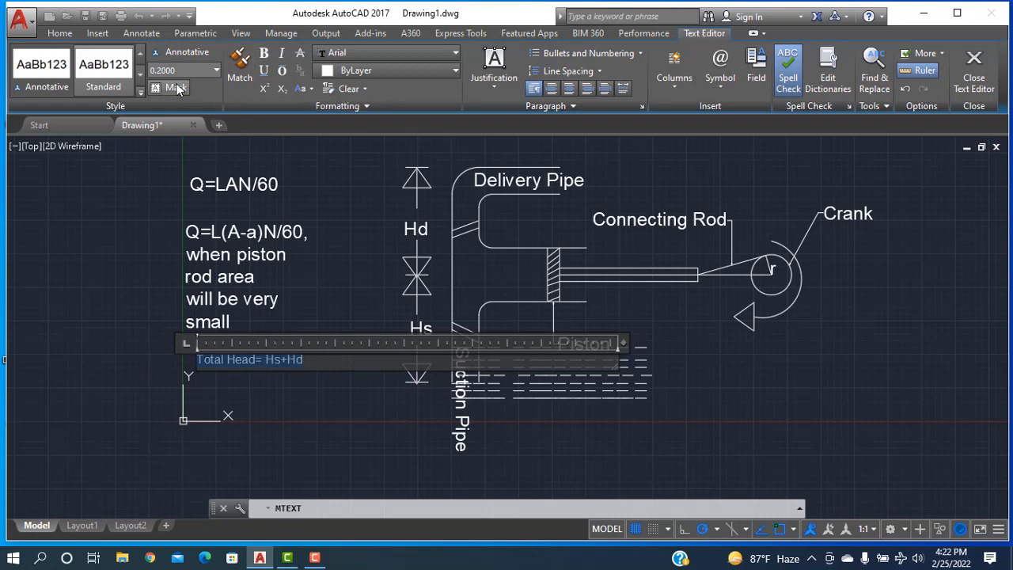
Set the height of the Total Head text to 1 and finish editing it.
{"action": "type", "text": "1"}
{"action": "key", "text": "Return"}
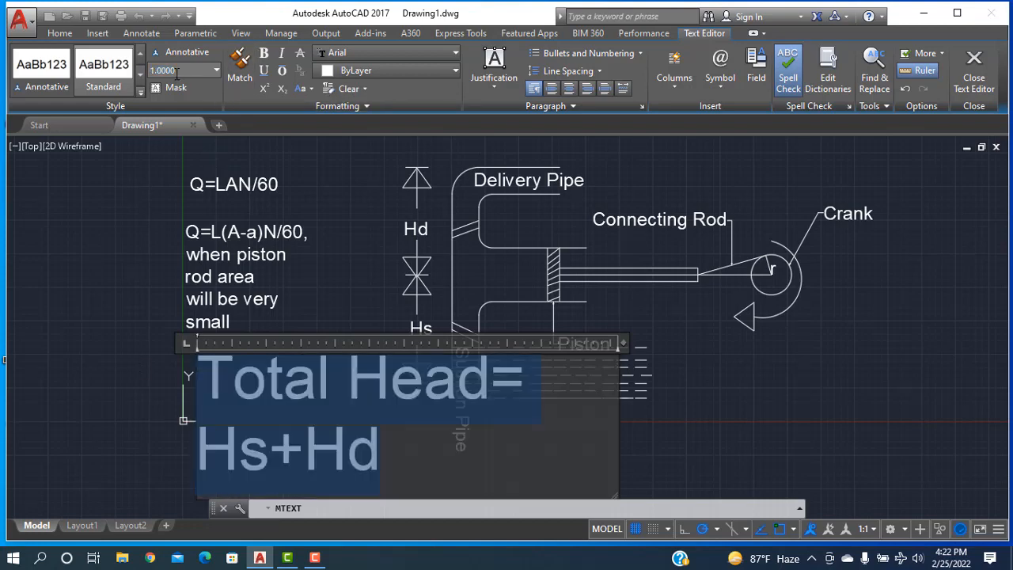
{"action": "left_click", "coordinate": [137, 271]}
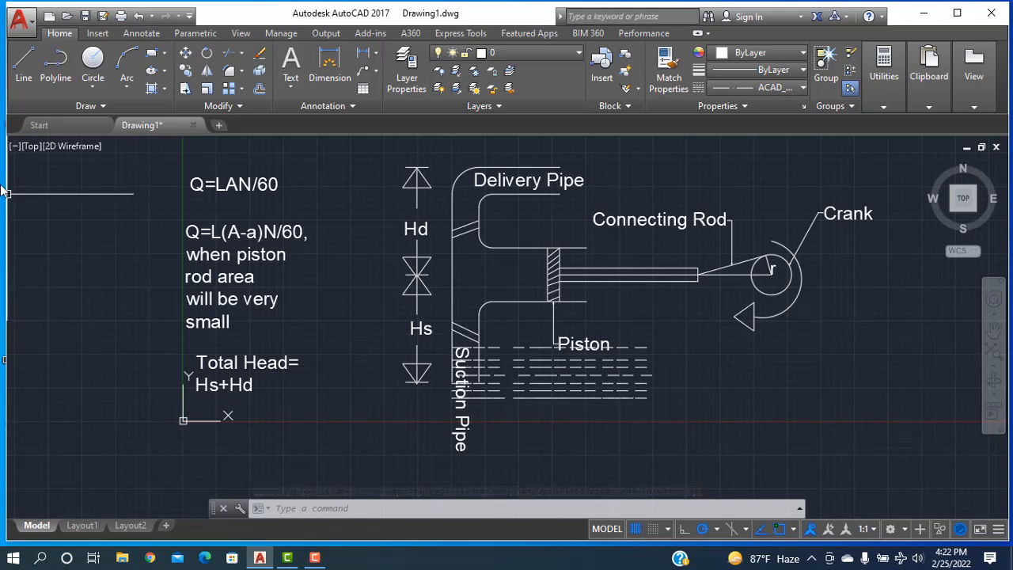
{"action": "left_click", "coordinate": [219, 127]}
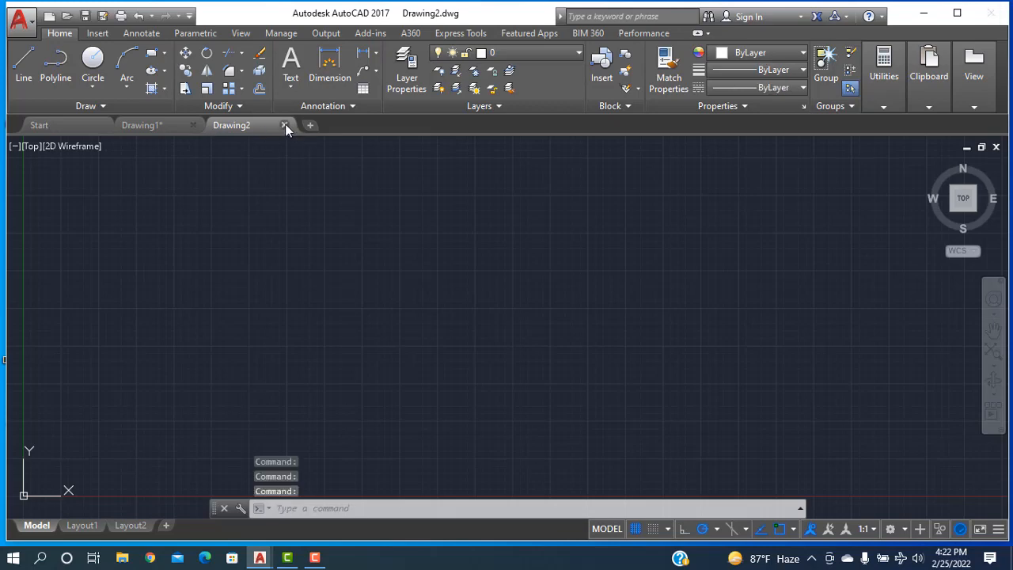
{"action": "left_click", "coordinate": [284, 125]}
{"action": "left_click", "coordinate": [512, 312]}
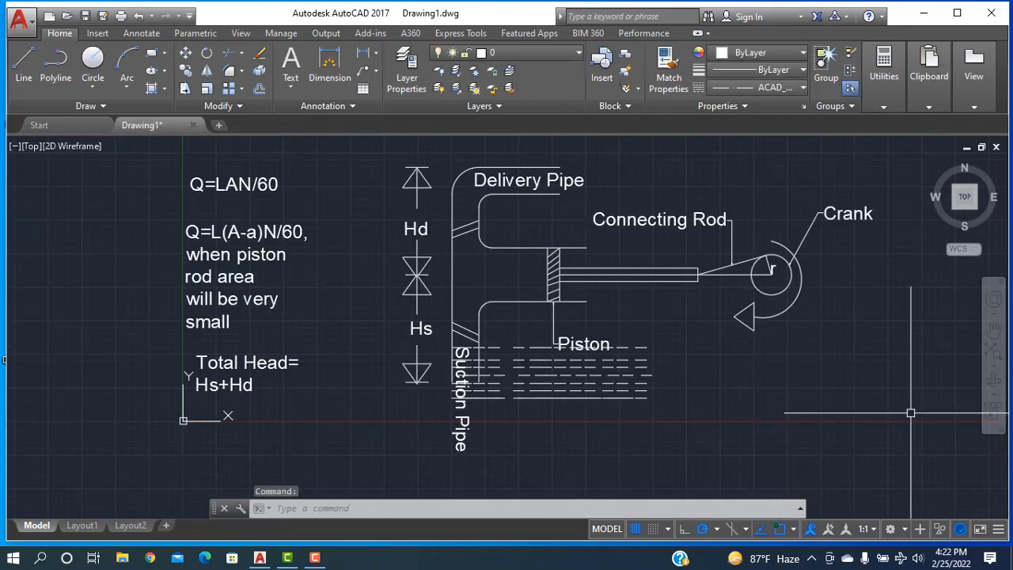
Draw a vertical line about 16 units high in the empty area beside the crank, continuing with an 8-unit horizontal line from its upper end.
{"action": "mouse_move", "coordinate": [839, 395]}
{"action": "middle_mouse_down"}
{"action": "mouse_move", "coordinate": [705, 380]}
{"action": "mouse_move", "coordinate": [425, 423]}
{"action": "mouse_move", "coordinate": [487, 409]}
{"action": "mouse_move", "coordinate": [492, 420]}
{"action": "middle_mouse_up"}
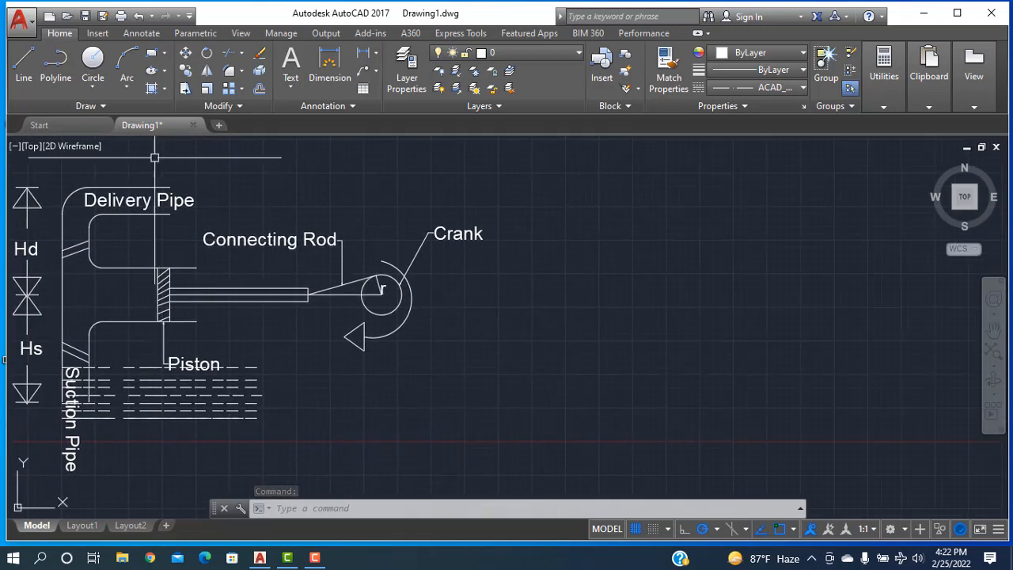
{"action": "left_click", "coordinate": [24, 65]}
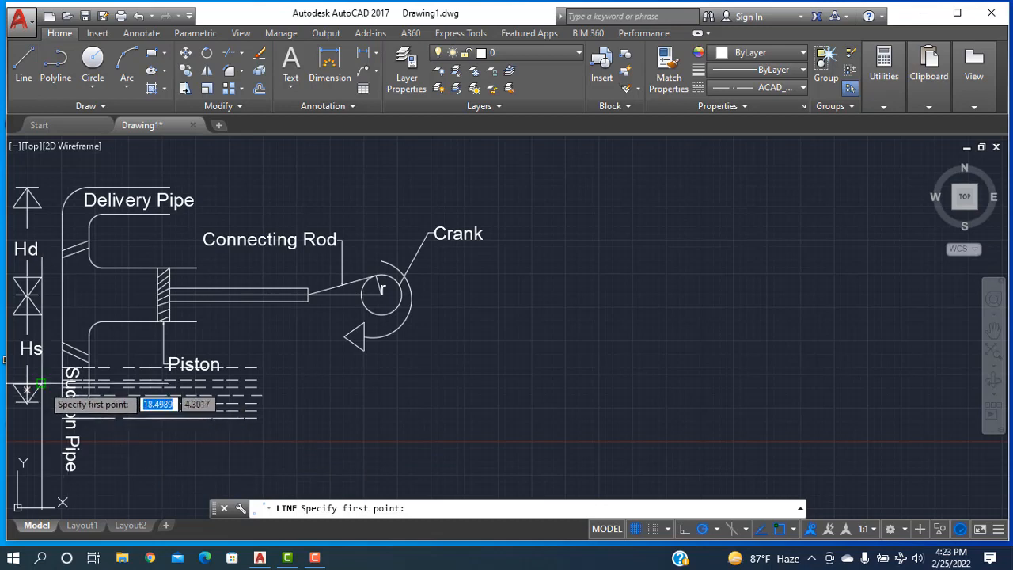
{"action": "left_click", "coordinate": [595, 403]}
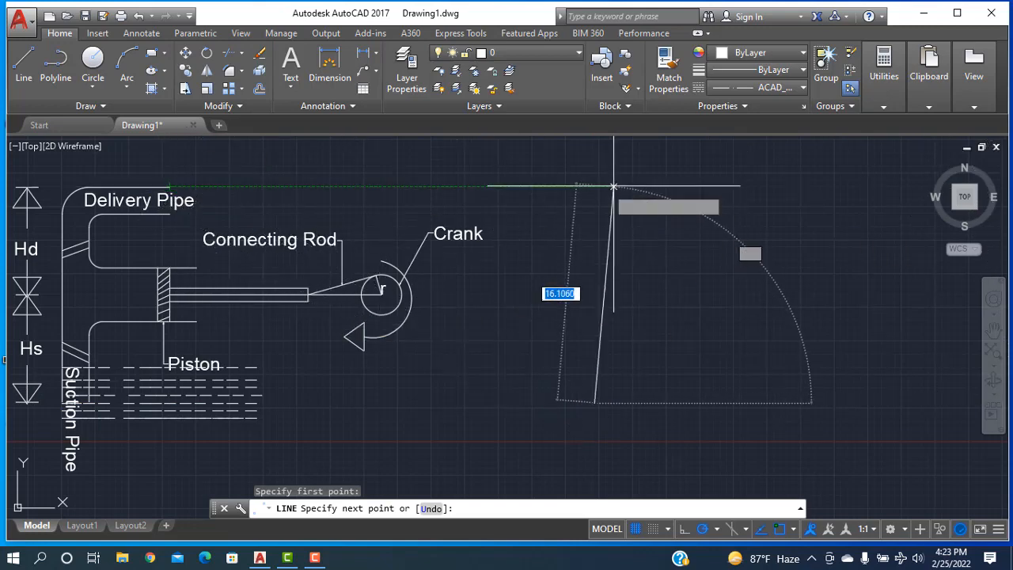
{"action": "left_click", "coordinate": [595, 186]}
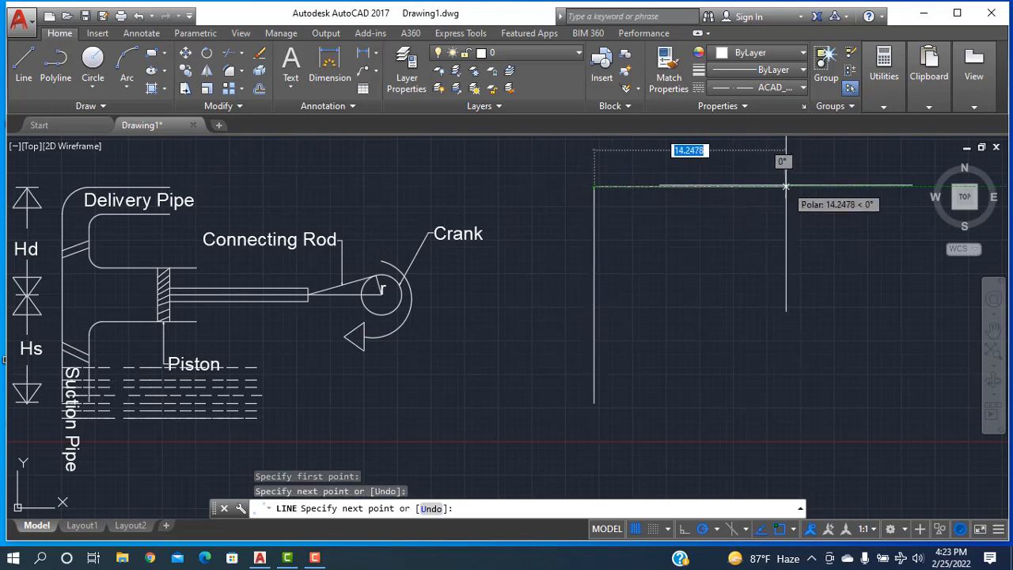
{"action": "type", "text": "8"}
{"action": "key", "text": "Return"}
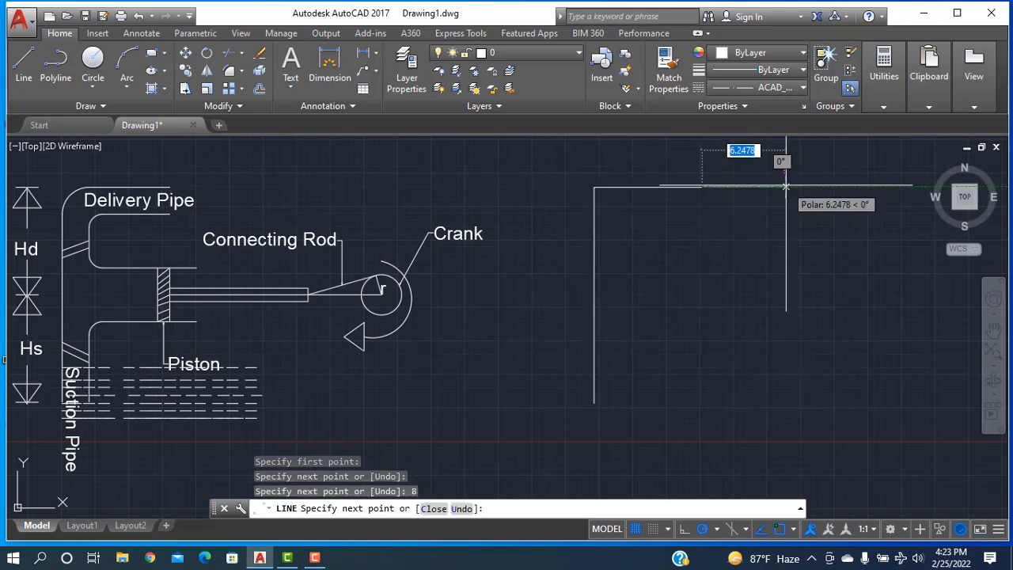
{"action": "right_click", "coordinate": [747, 254]}
{"action": "left_click", "coordinate": [788, 261]}
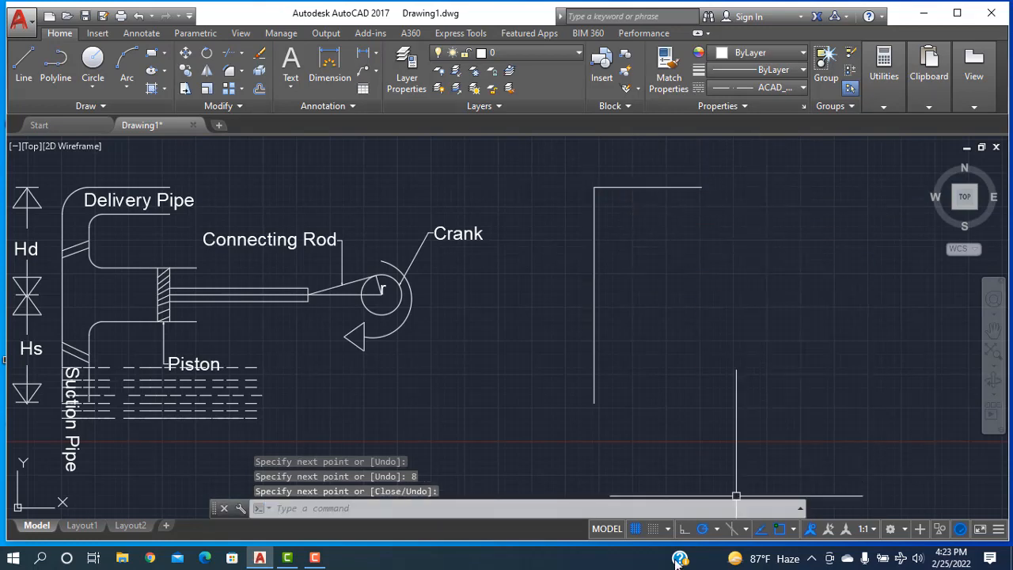
Fillet the corner between the new vertical and horizontal lines with a radius of 2.
{"action": "left_click", "coordinate": [236, 73]}
{"action": "left_click", "coordinate": [241, 73]}
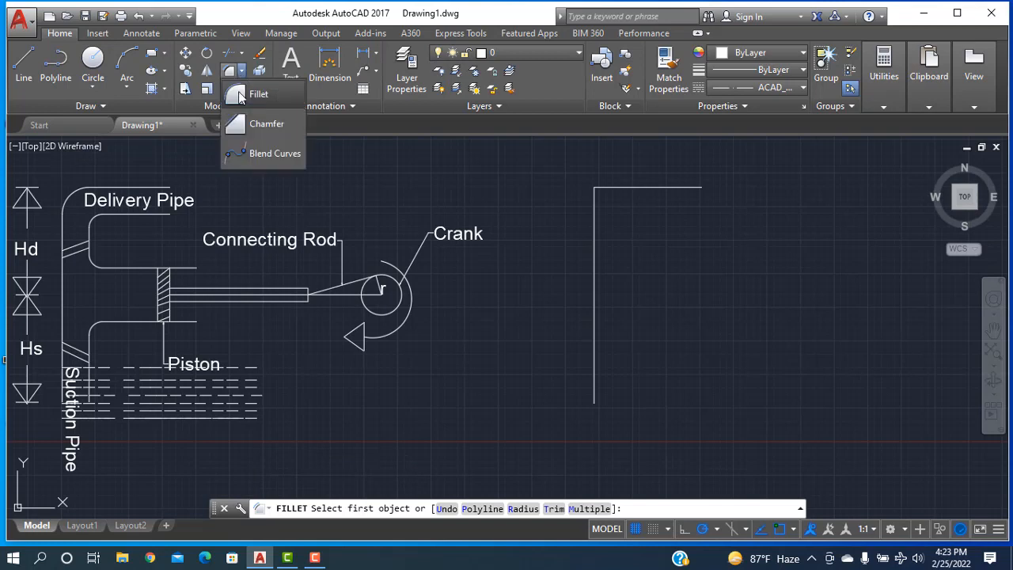
{"action": "left_click", "coordinate": [240, 93]}
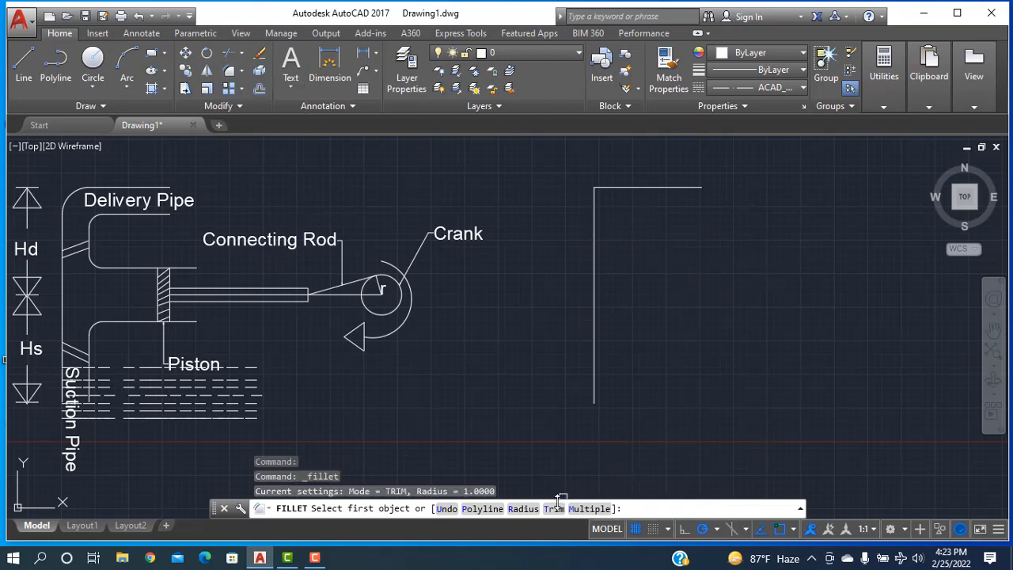
{"action": "type", "text": "r"}
{"action": "key", "text": "Return"}
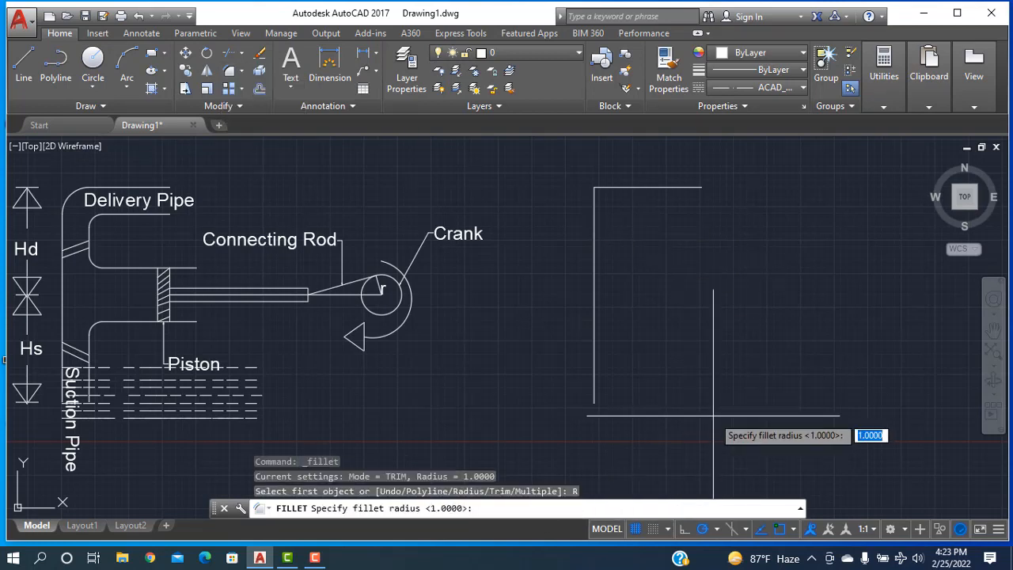
{"action": "type", "text": "2"}
{"action": "key", "text": "Return"}
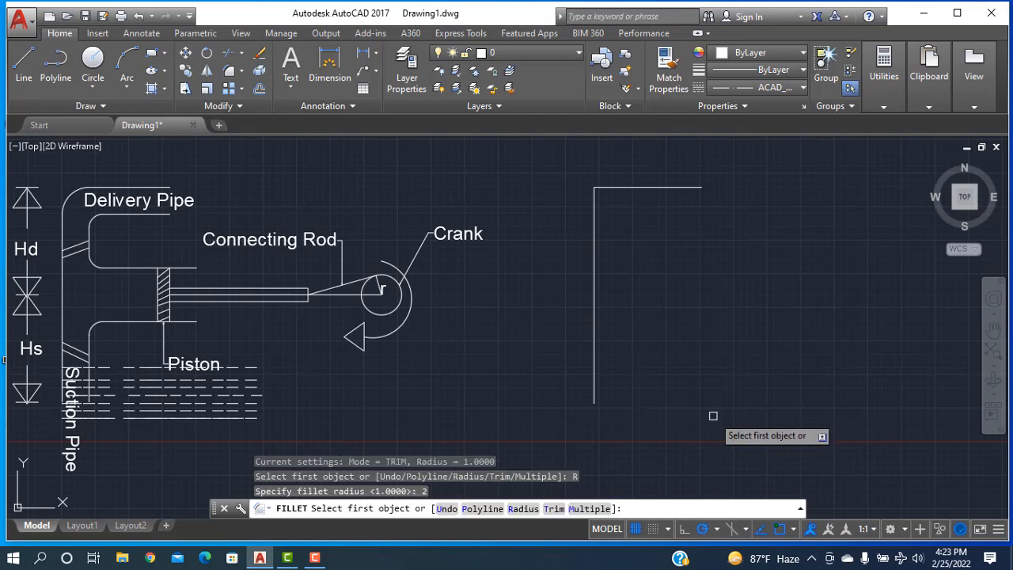
{"action": "left_click", "coordinate": [610, 188]}
{"action": "left_click", "coordinate": [595, 204]}
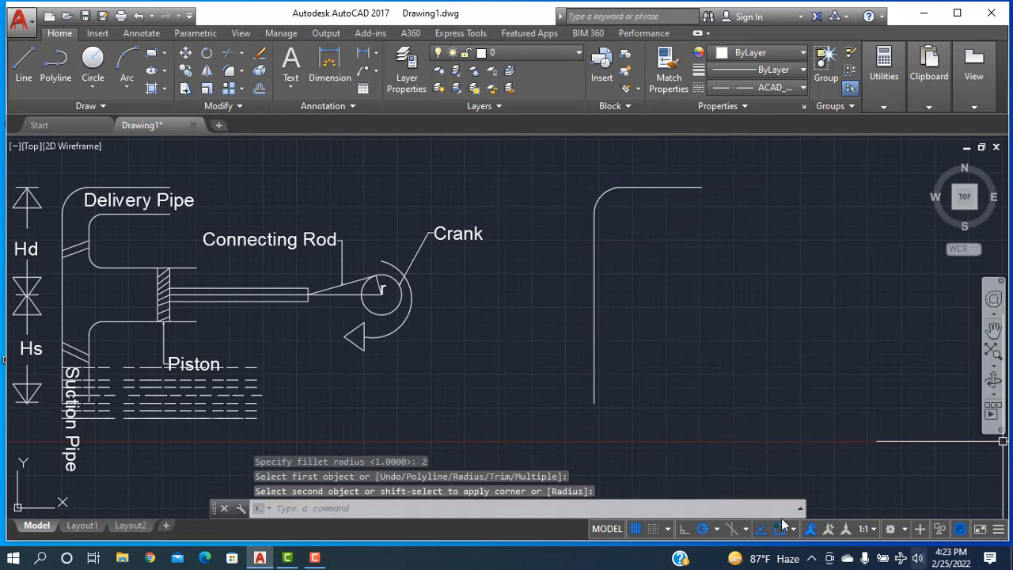
From 2 units inside the outer pipe line's lower end, draw a line 5 units up, then horizontally to align with the upper line's end.
{"action": "left_click", "coordinate": [24, 68]}
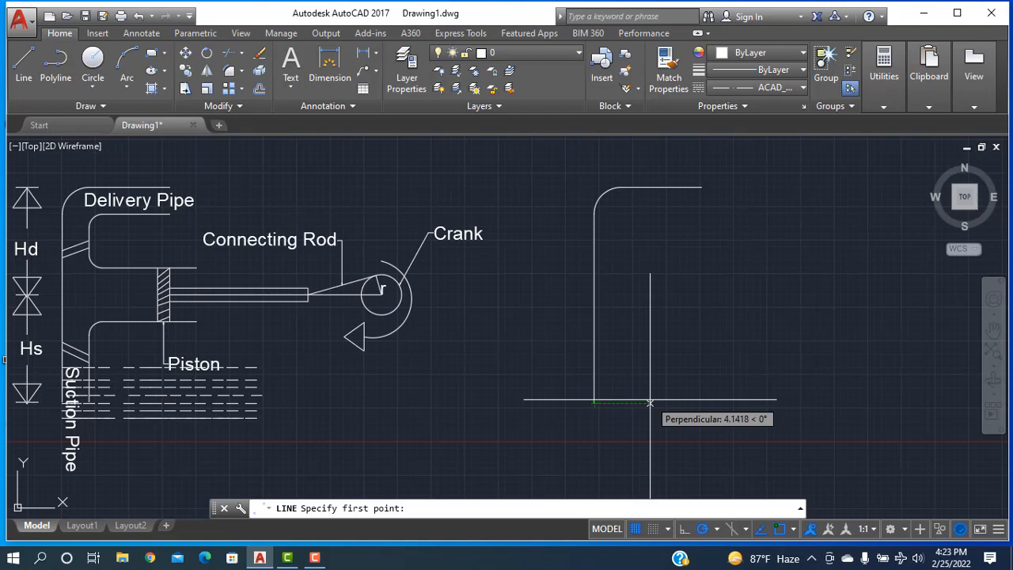
{"action": "key", "text": "Return"}
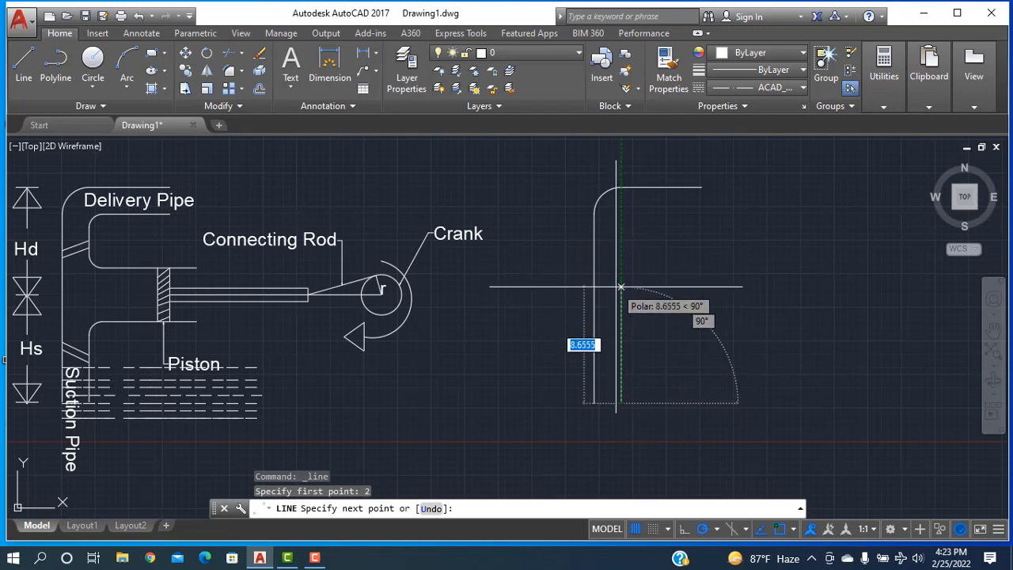
{"action": "type", "text": "5"}
{"action": "key", "text": "Return"}
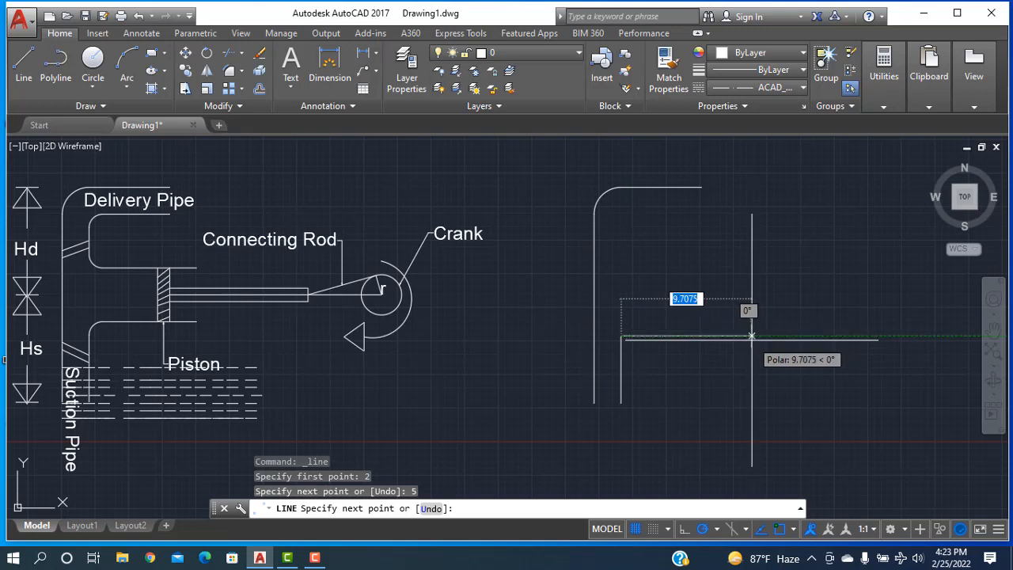
{"action": "left_click", "coordinate": [702, 336]}
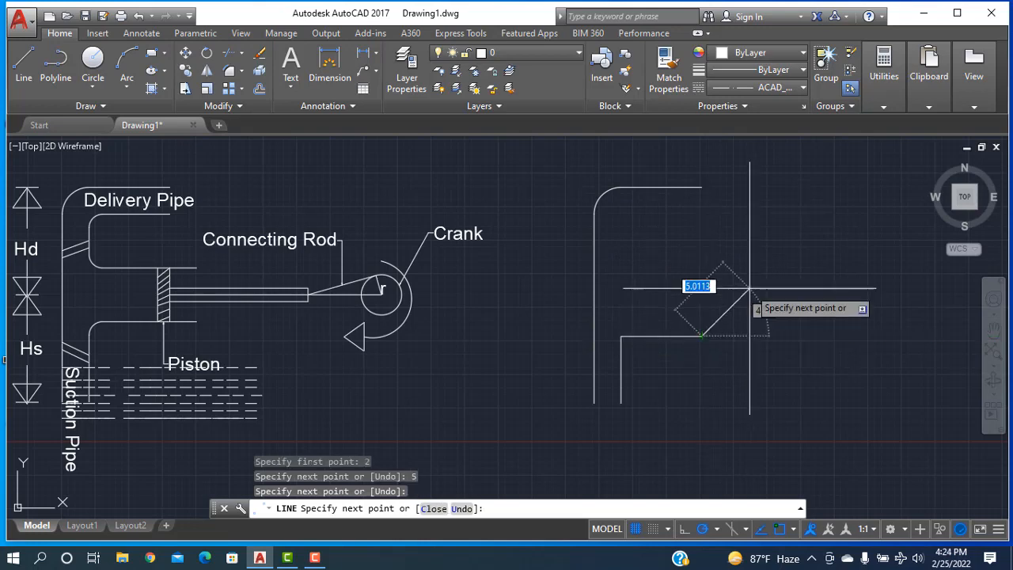
{"action": "right_click", "coordinate": [750, 288]}
{"action": "left_click", "coordinate": [782, 297]}
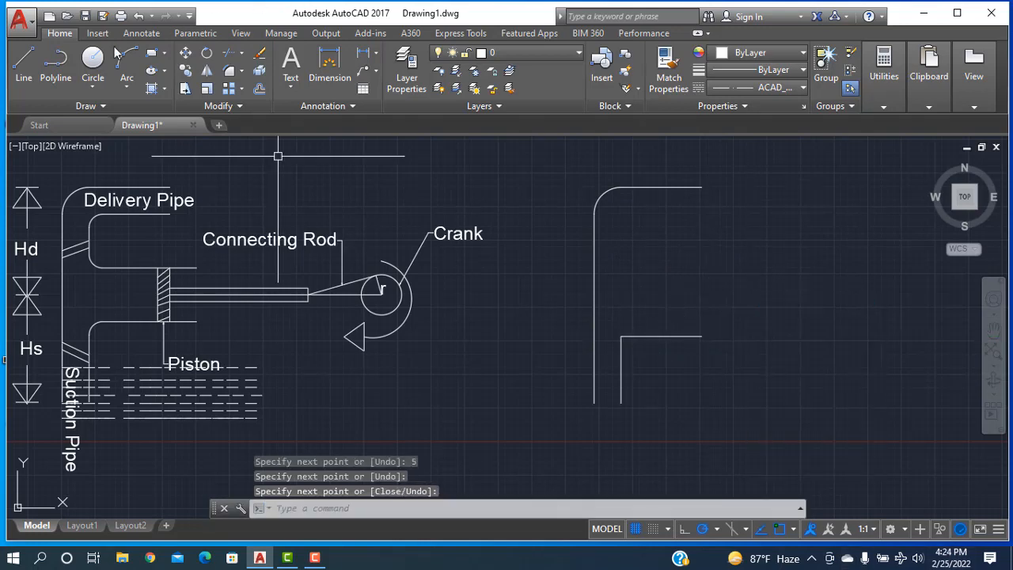
From 4 units above the inner corner, draw a line 4 units up, then horizontally to align with the upper line's end.
{"action": "left_click", "coordinate": [24, 64]}
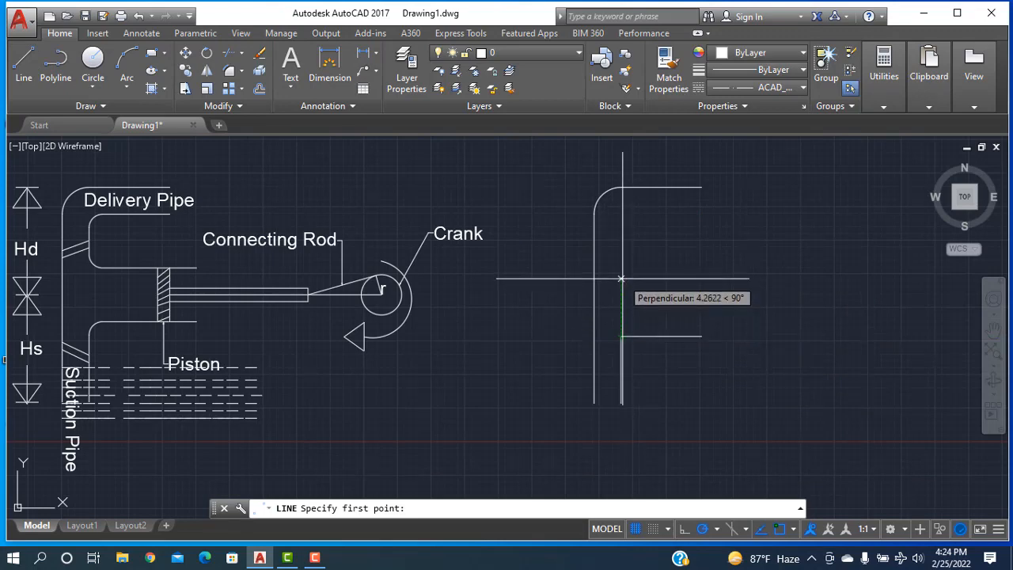
{"action": "type", "text": "4"}
{"action": "key", "text": "Return"}
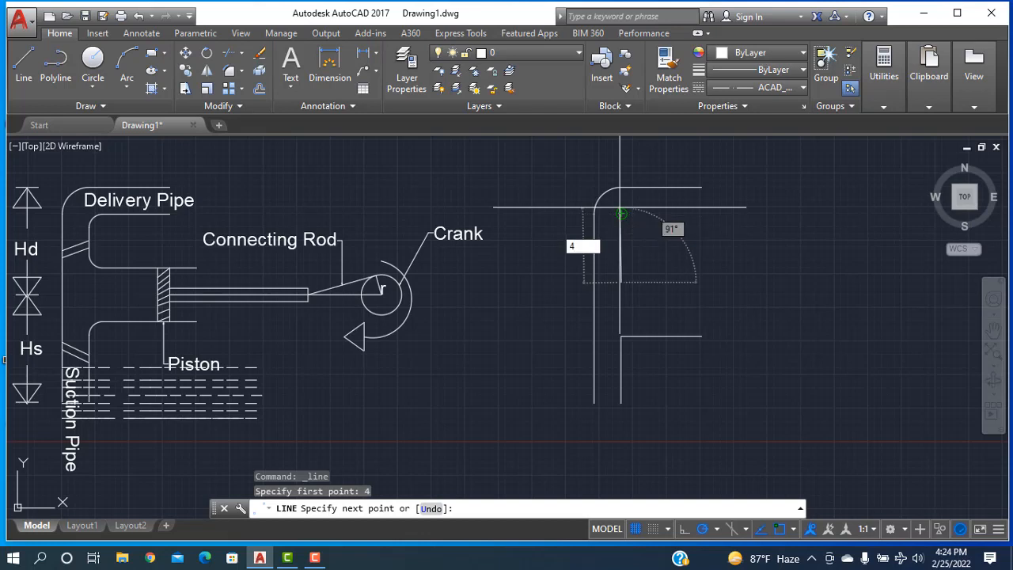
{"action": "type", "text": "4"}
{"action": "key", "text": "Return"}
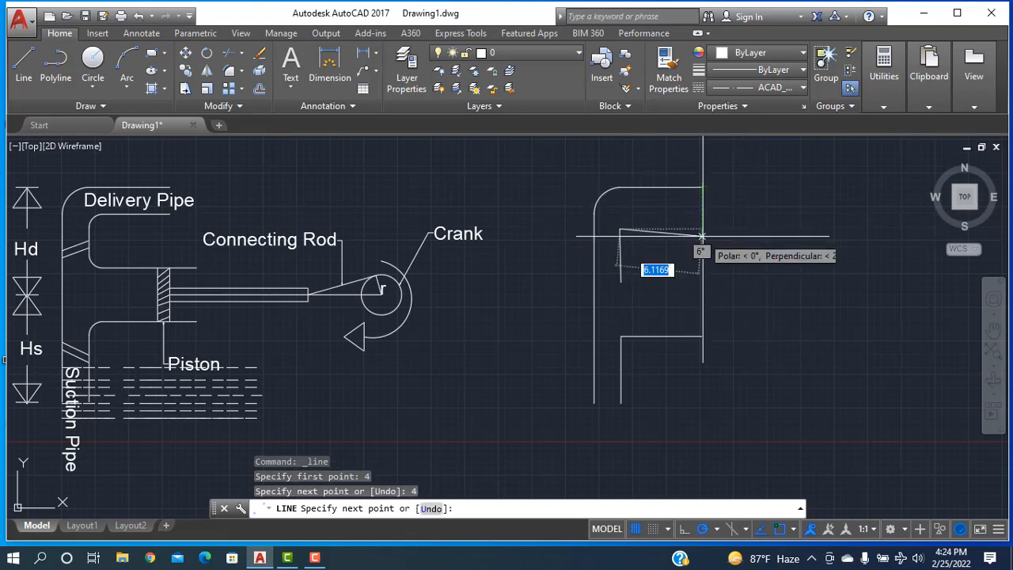
{"action": "left_click", "coordinate": [702, 228]}
{"action": "right_click", "coordinate": [762, 204]}
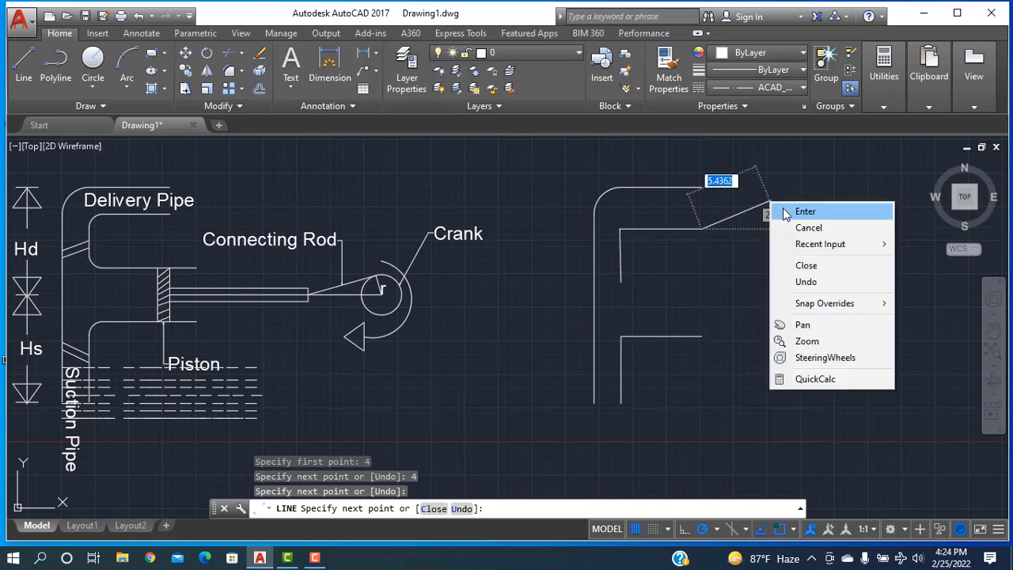
{"action": "left_click", "coordinate": [792, 211]}
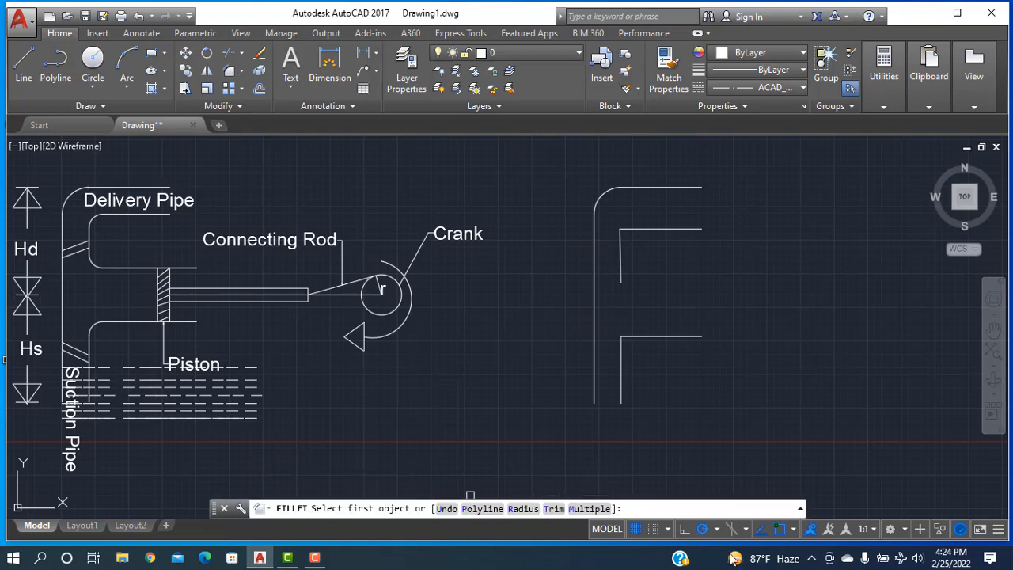
Fillet the lower inner corner of the new pipe outline with a radius of 1.
{"action": "left_click", "coordinate": [523, 509]}
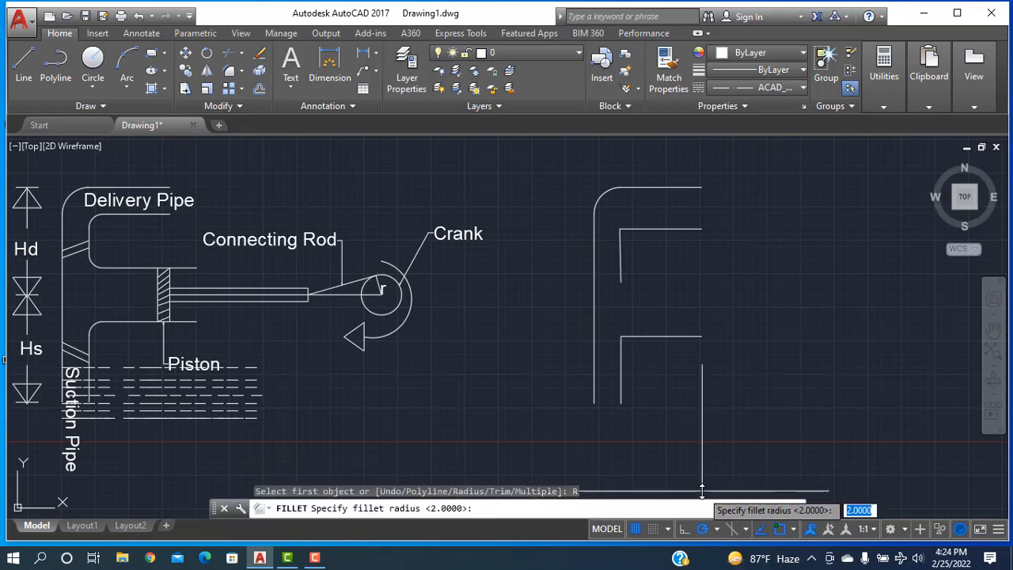
{"action": "type", "text": "1"}
{"action": "key", "text": "Return"}
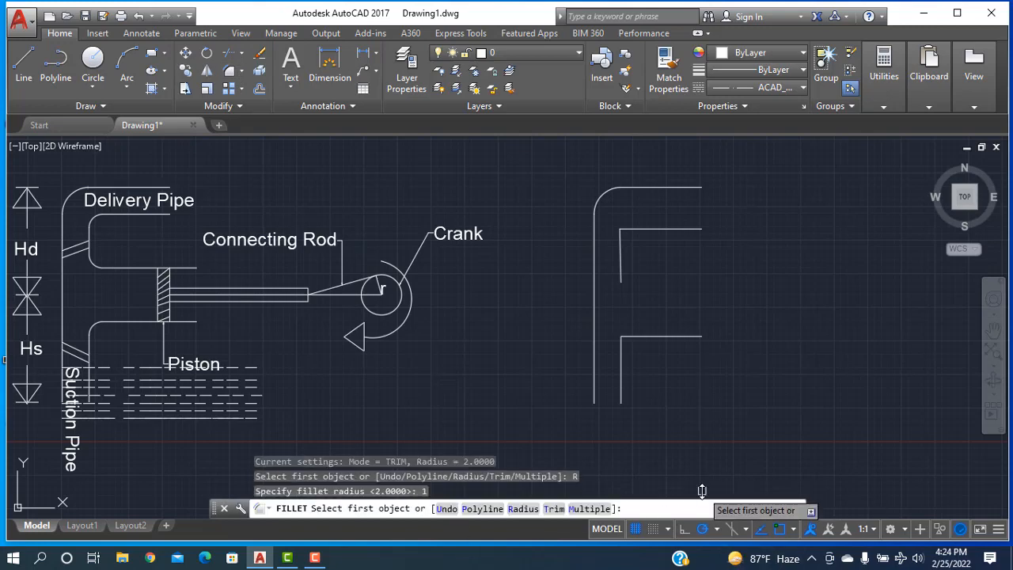
{"action": "left_click", "coordinate": [622, 350]}
{"action": "left_click", "coordinate": [631, 339]}
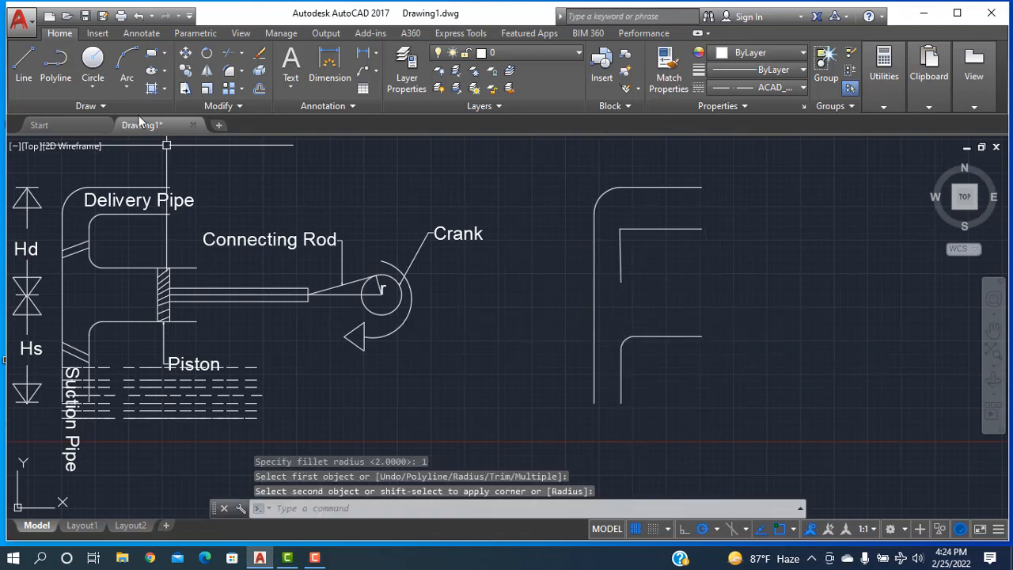
Fillet the upper corner of the upper inner pipe outline with a radius of 1.
{"action": "key", "text": "Return"}
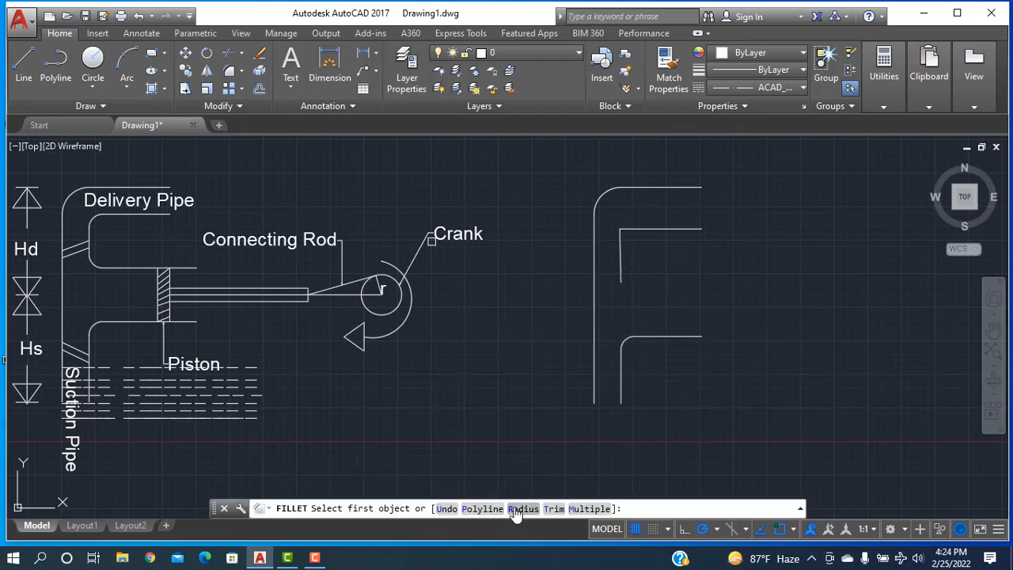
{"action": "left_click", "coordinate": [523, 509]}
{"action": "type", "text": "1"}
{"action": "key", "text": "Return"}
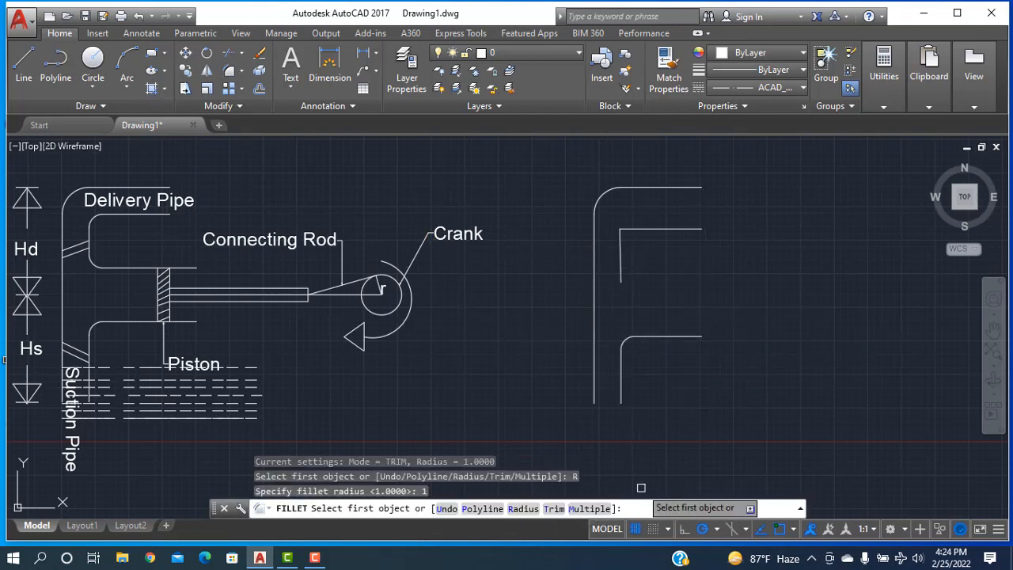
{"action": "left_click", "coordinate": [621, 245]}
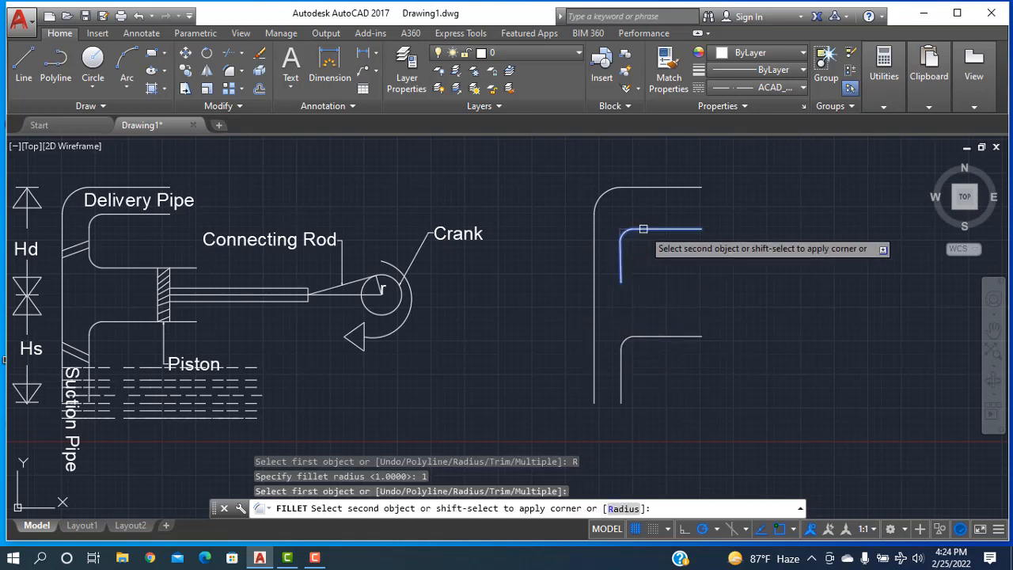
{"action": "left_click", "coordinate": [643, 229]}
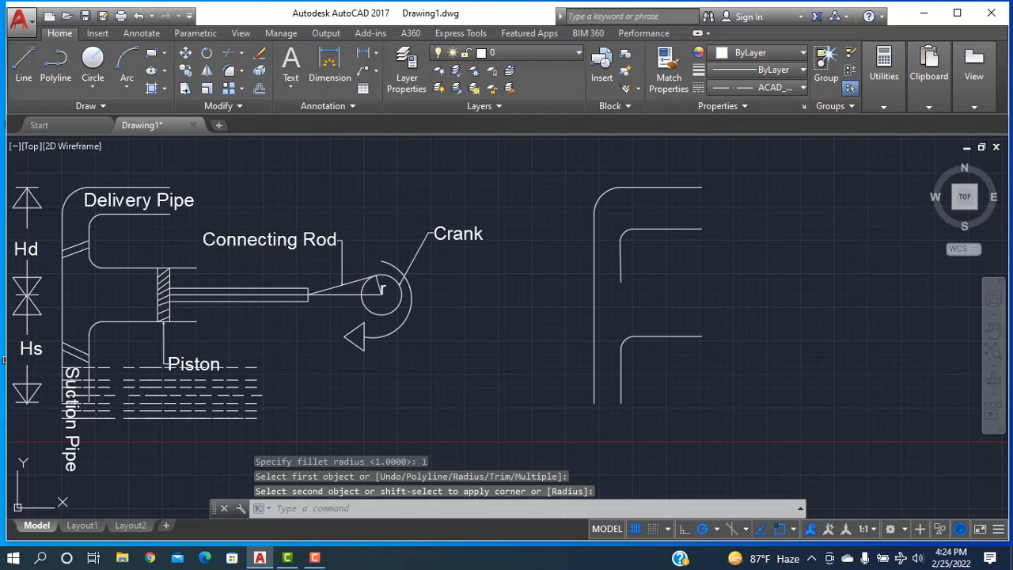
Draw a horizontal line from the lower end of the upper inner vertical line, aligned with the end of the line above.
{"action": "left_click", "coordinate": [24, 63]}
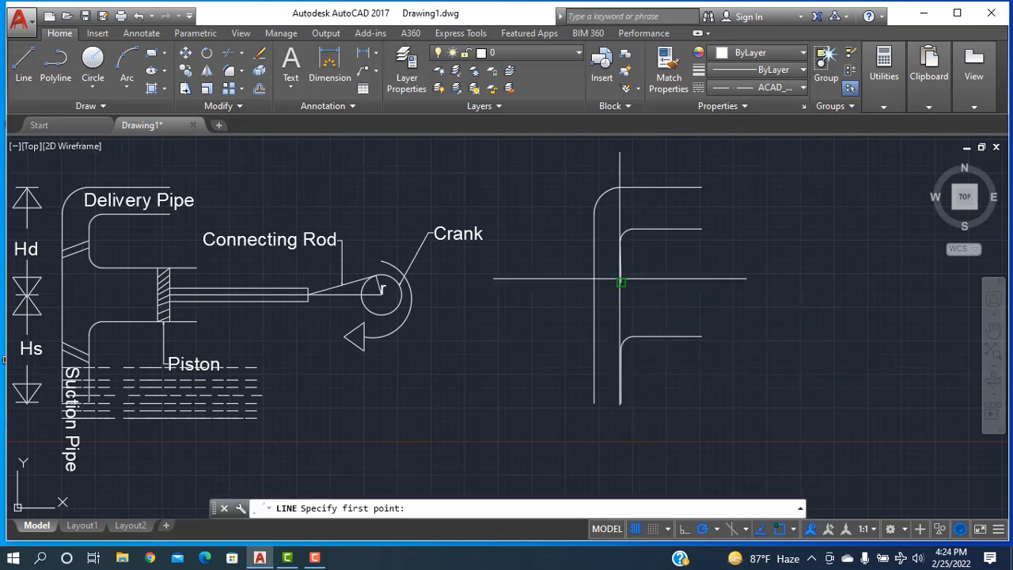
{"action": "left_click", "coordinate": [622, 282]}
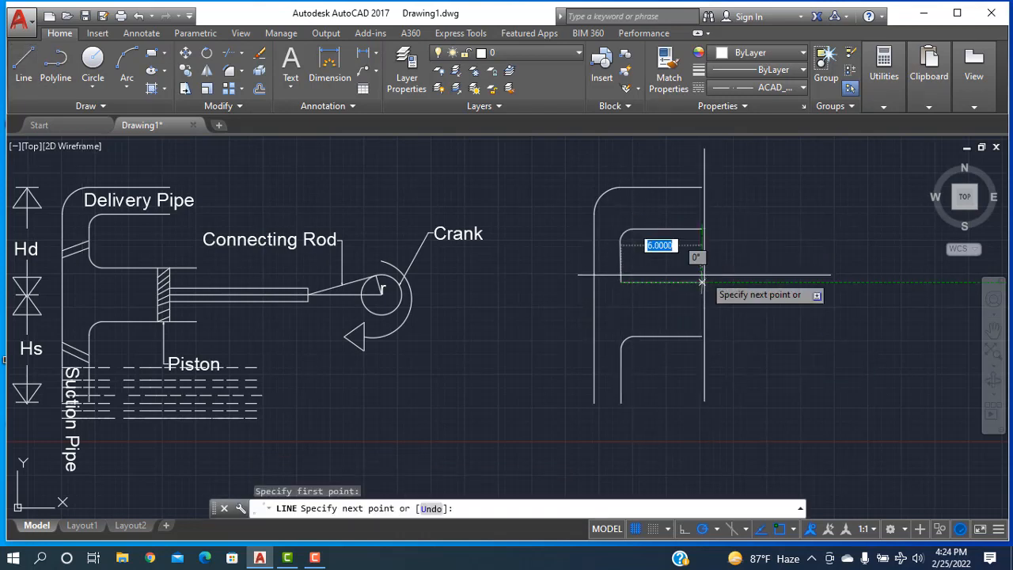
{"action": "left_click", "coordinate": [702, 282]}
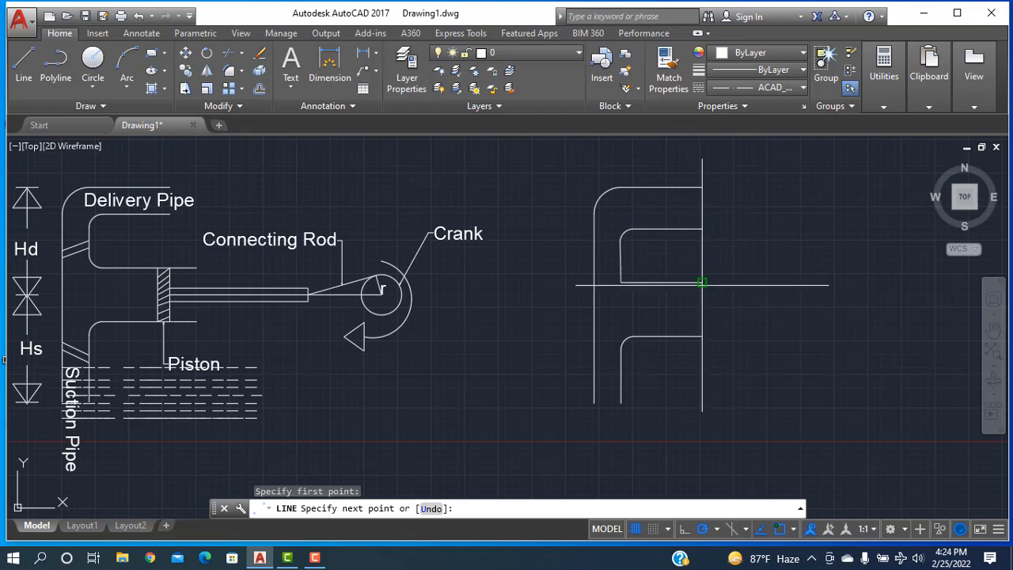
{"action": "right_click", "coordinate": [749, 264]}
{"action": "left_click", "coordinate": [772, 269]}
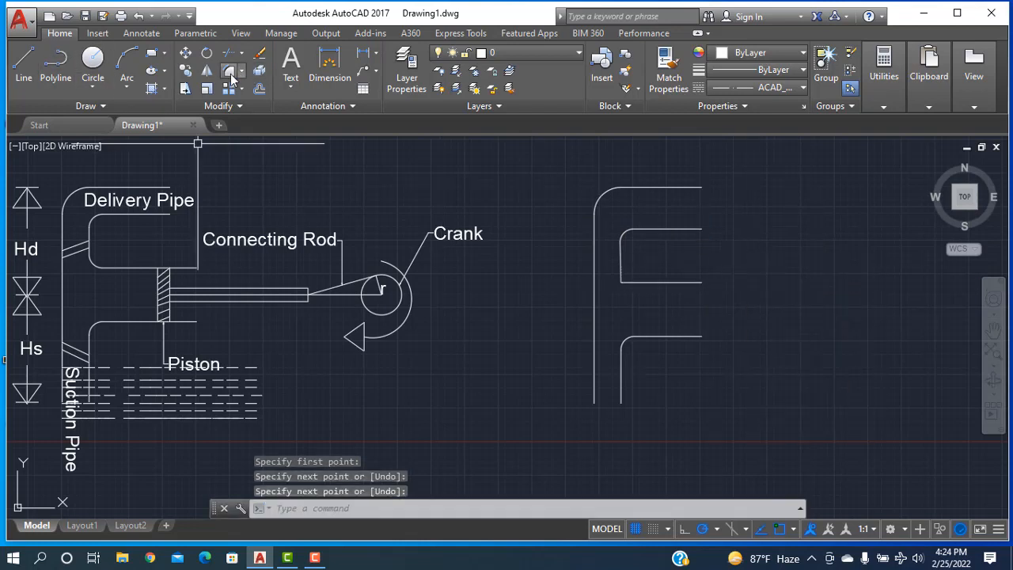
Fillet the lower corner of the upper inner pipe outline with a radius of 1.
{"action": "type", "text": "f"}
{"action": "key", "text": "Return"}
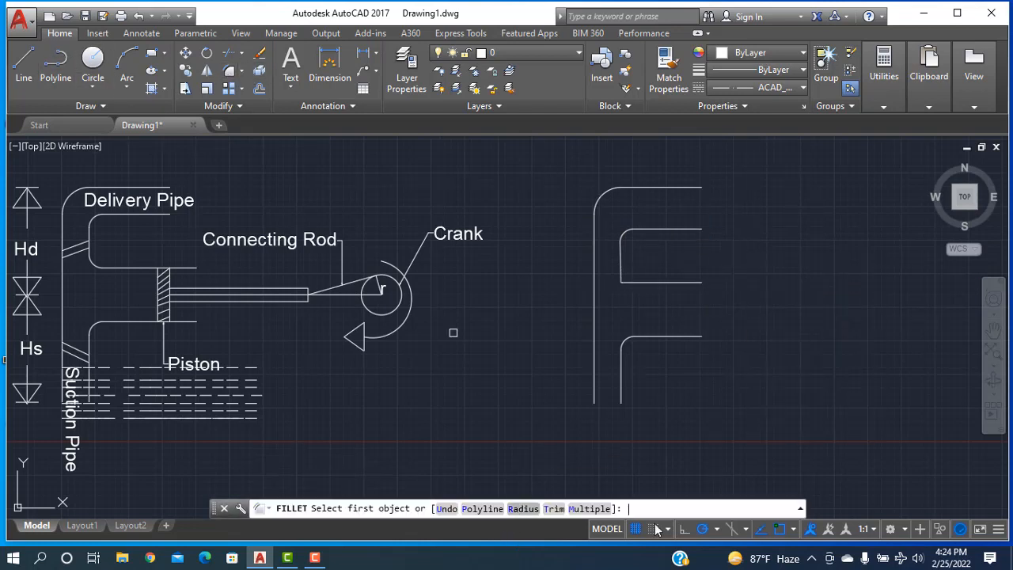
{"action": "type", "text": "R"}
{"action": "key", "text": "Return"}
{"action": "type", "text": "1"}
{"action": "key", "text": "Return"}
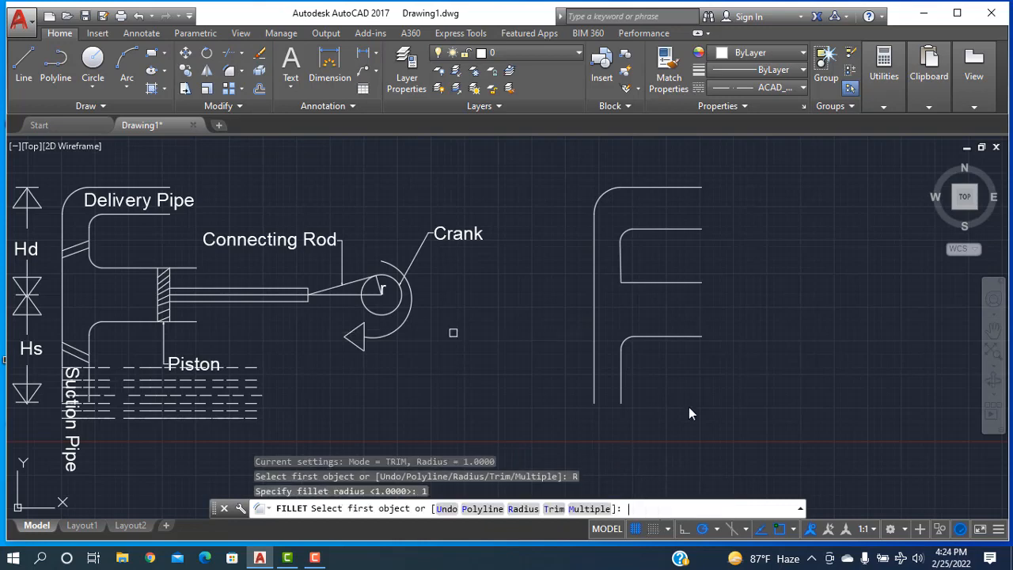
{"action": "left_click", "coordinate": [627, 282]}
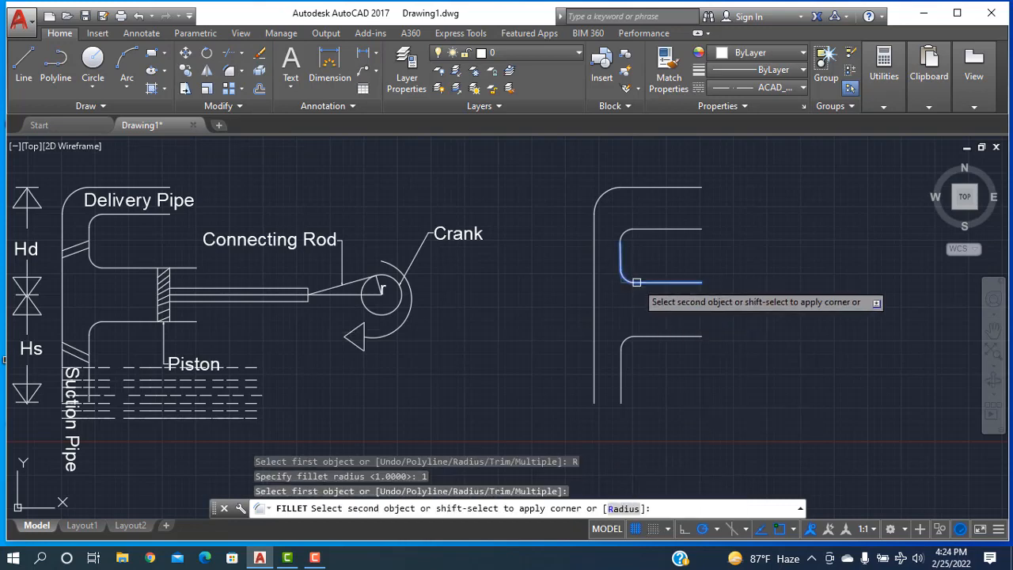
{"action": "left_click", "coordinate": [637, 282]}
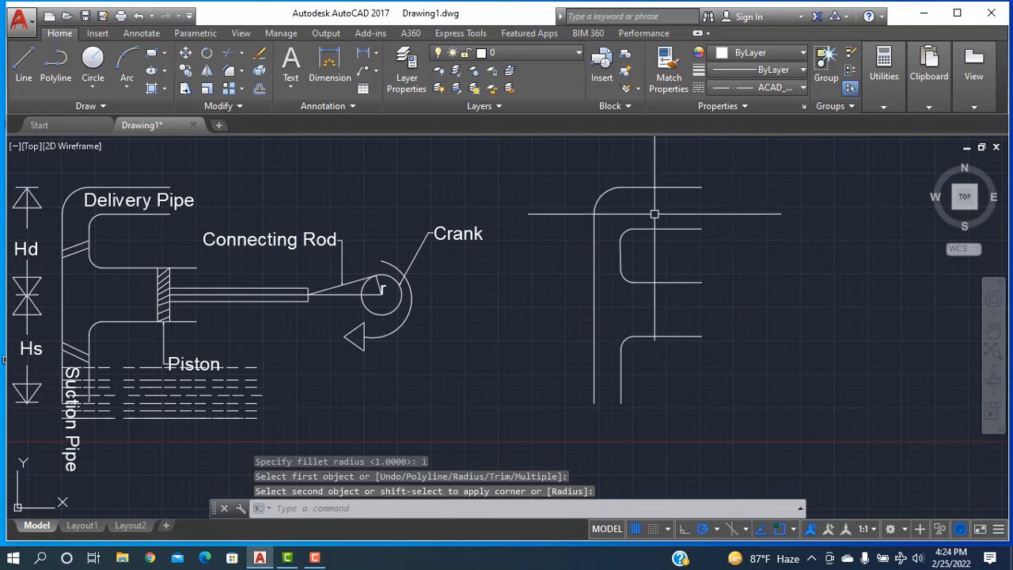
Draw a vertical line joining the open ends of the two middle horizontal lines of the new outline.
{"action": "left_click", "coordinate": [24, 65]}
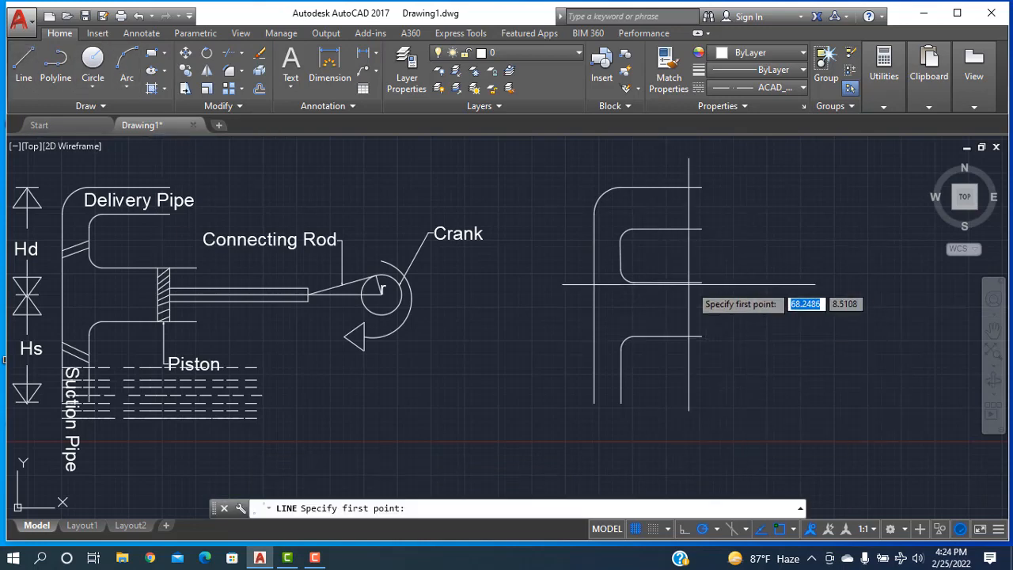
{"action": "left_click", "coordinate": [701, 337]}
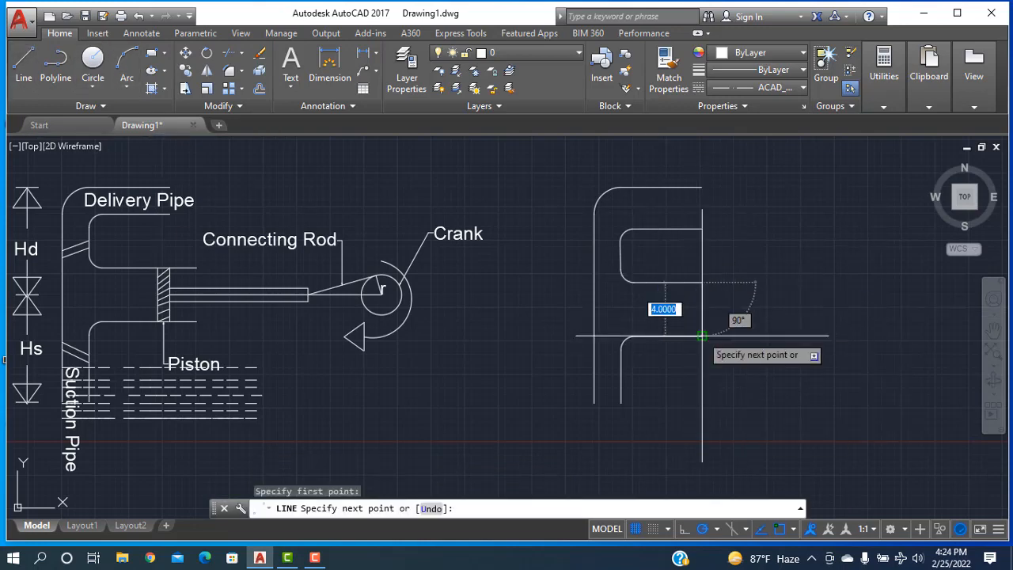
{"action": "left_click", "coordinate": [701, 282]}
{"action": "right_click", "coordinate": [747, 293]}
{"action": "left_click", "coordinate": [769, 301]}
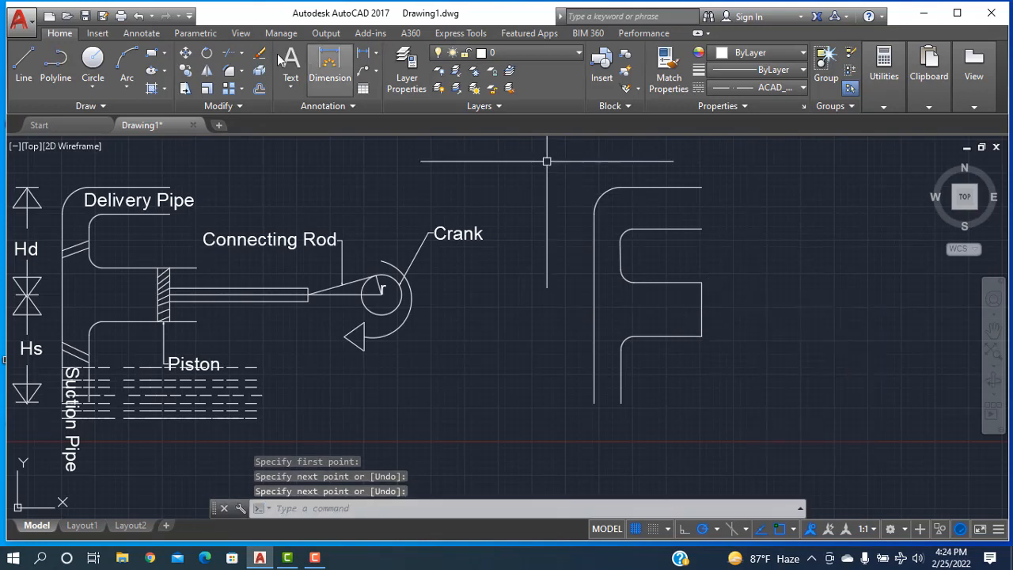
{"action": "left_click", "coordinate": [258, 91]}
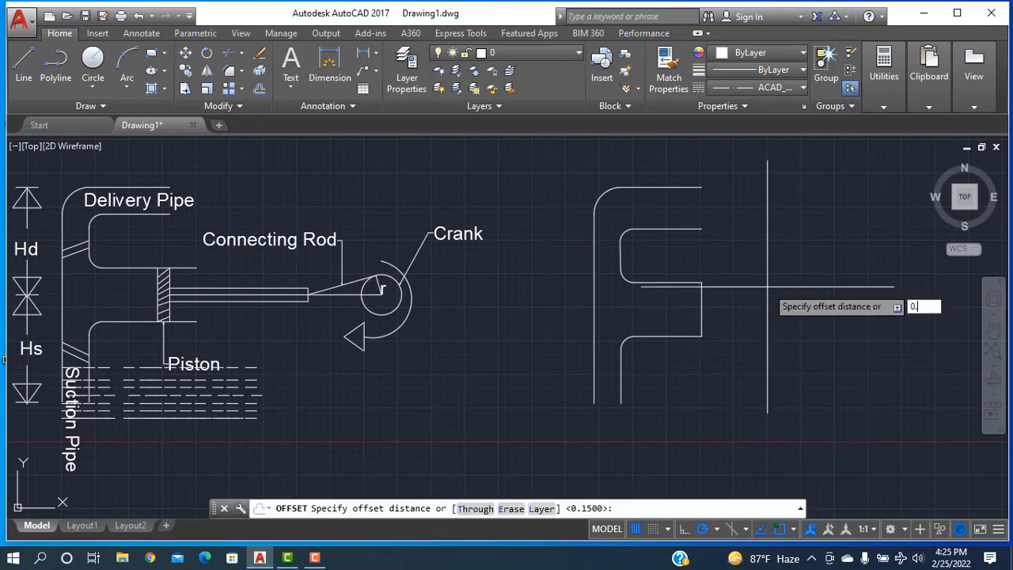
{"action": "type", "text": "0.5"}
{"action": "key", "text": "Return"}
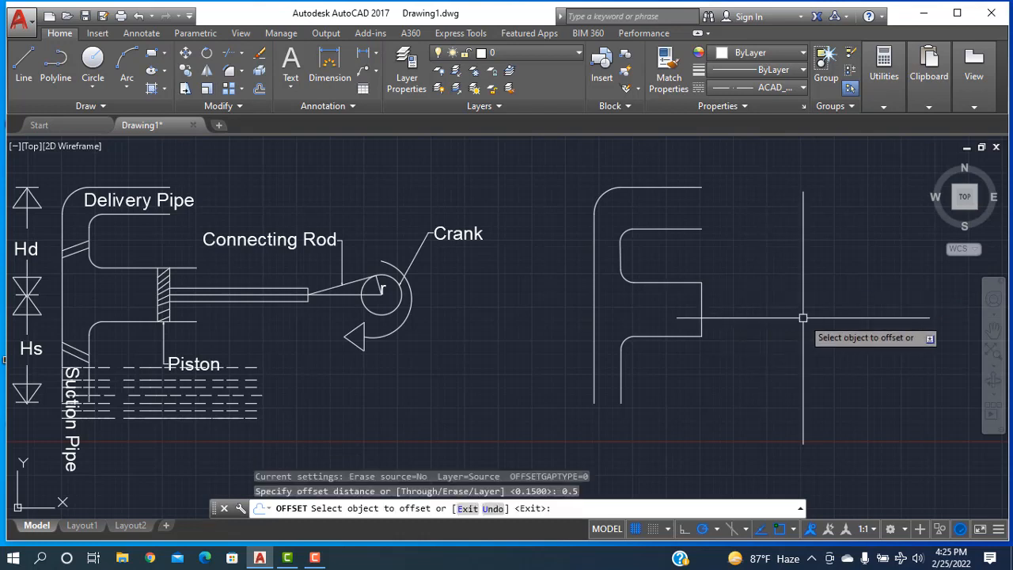
{"action": "key", "text": "Escape"}
Offset the vertical closing line 1 unit inward, toward the pipe, to outline the piston.
{"action": "left_click", "coordinate": [259, 90]}
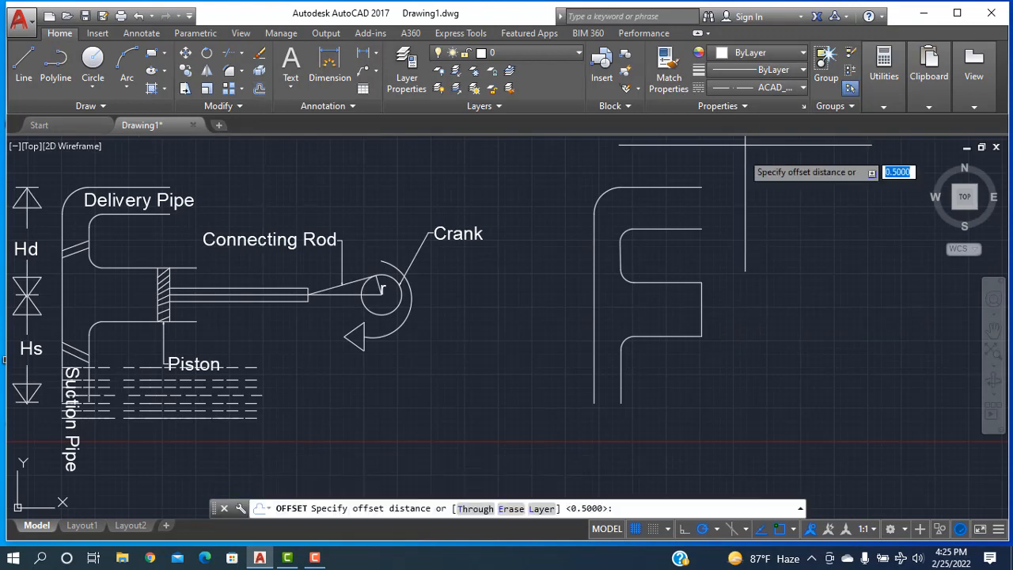
{"action": "type", "text": "1"}
{"action": "key", "text": "Return"}
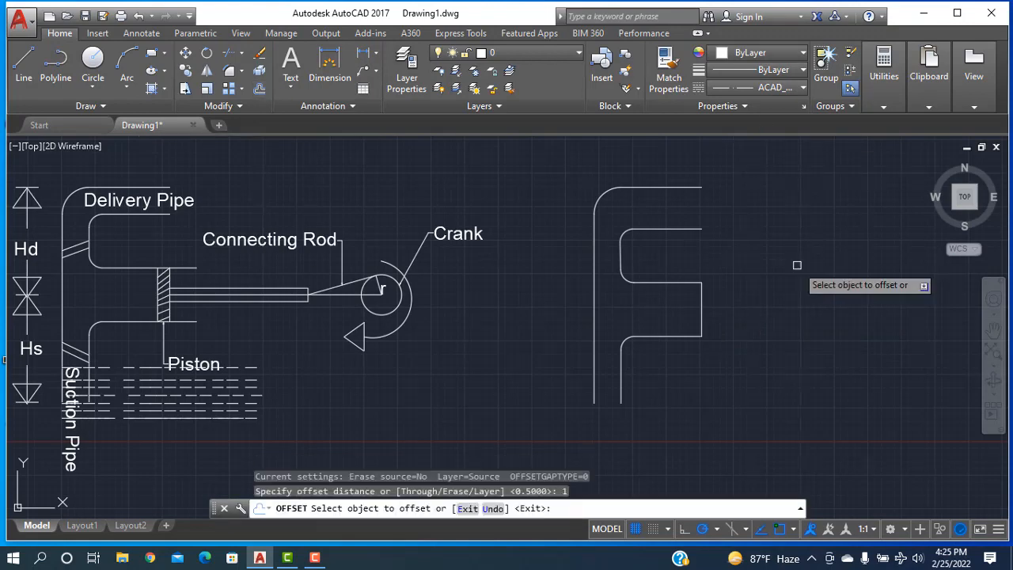
{"action": "left_click", "coordinate": [702, 305]}
{"action": "left_click", "coordinate": [677, 316]}
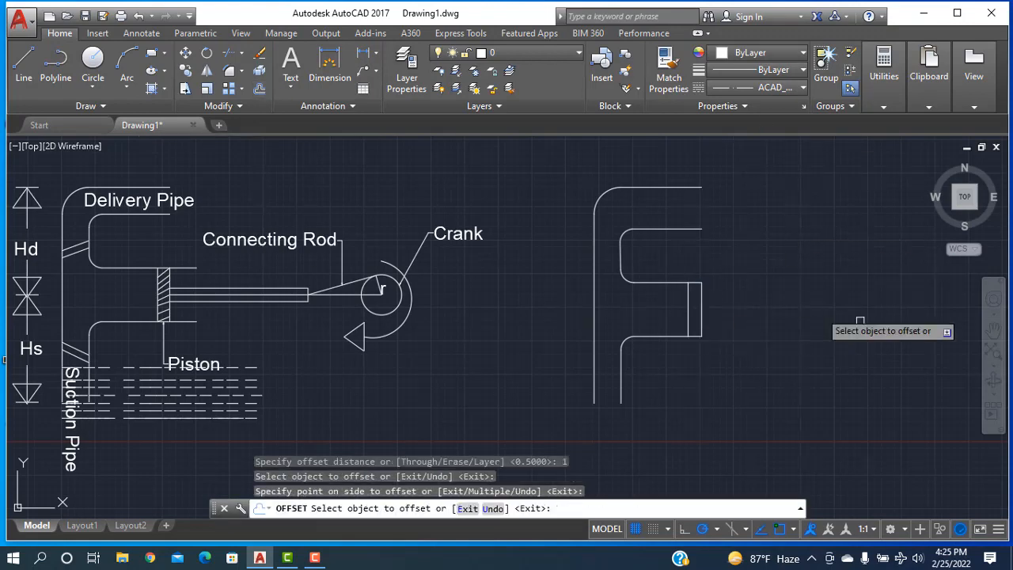
{"action": "right_click", "coordinate": [804, 248]}
{"action": "left_click", "coordinate": [837, 256]}
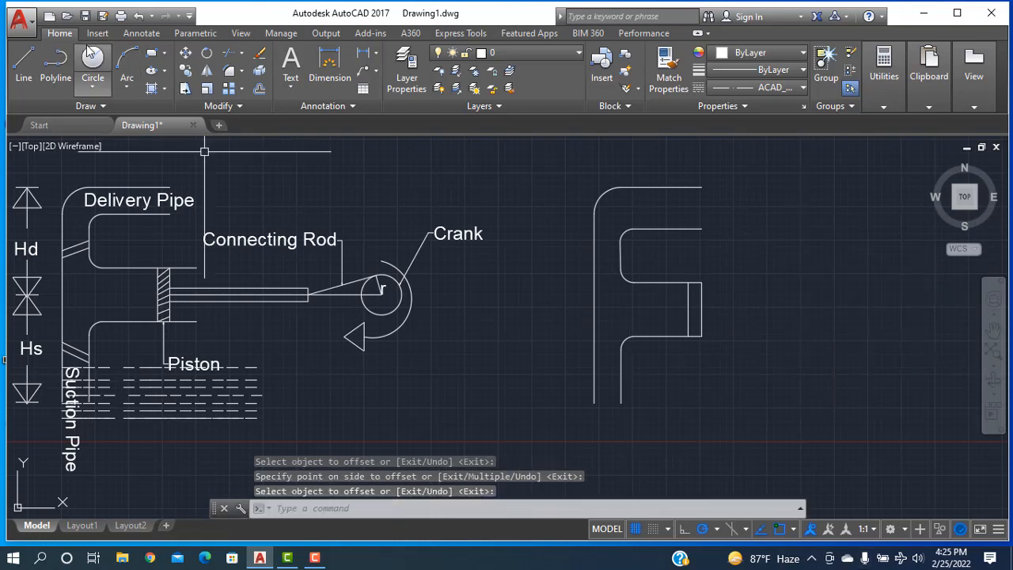
Draw a diagonal hatch line about 1.4 units long from the new piston's upper outer corner down to its inner edge.
{"action": "left_click", "coordinate": [23, 61]}
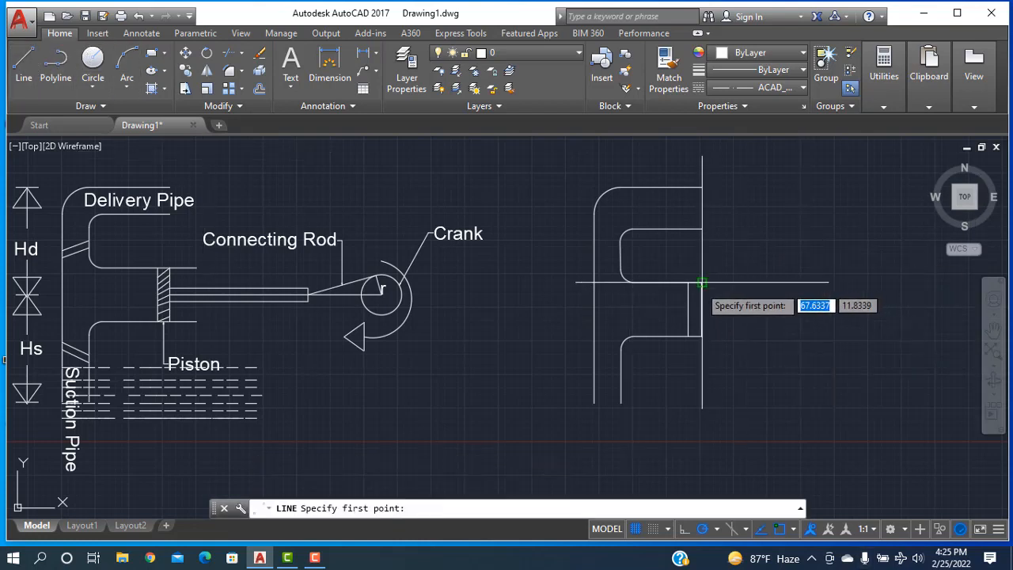
{"action": "left_click", "coordinate": [692, 289]}
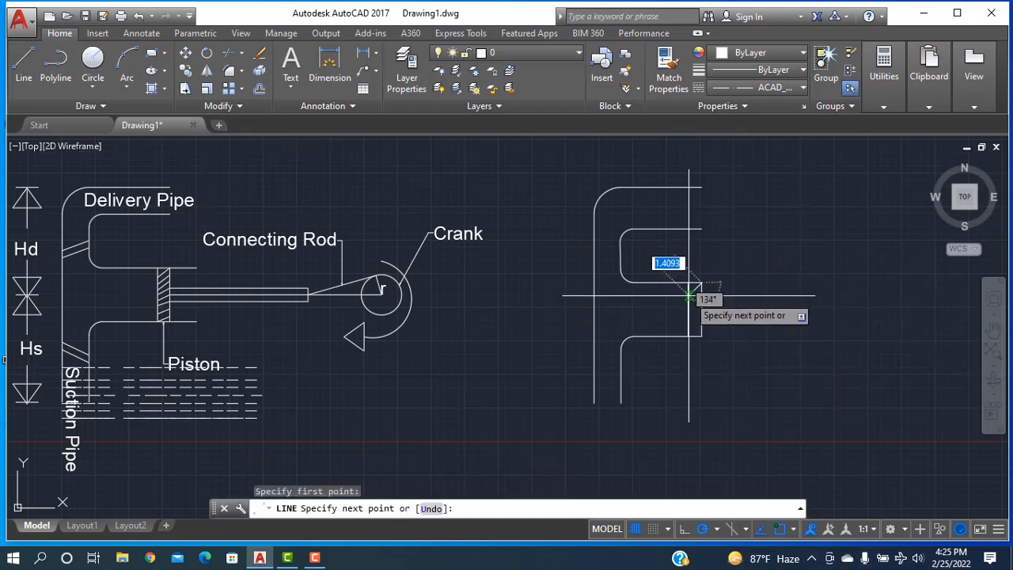
{"action": "left_click", "coordinate": [691, 294]}
{"action": "right_click", "coordinate": [685, 269]}
{"action": "left_click", "coordinate": [716, 274]}
Copy the diagonal hatch line repeatedly down the new piston, about 0.4 units apart, ending at the piston's lower inner corner.
{"action": "scroll", "coordinate": [724, 285], "scroll_direction": "down", "scroll_amount": 4}
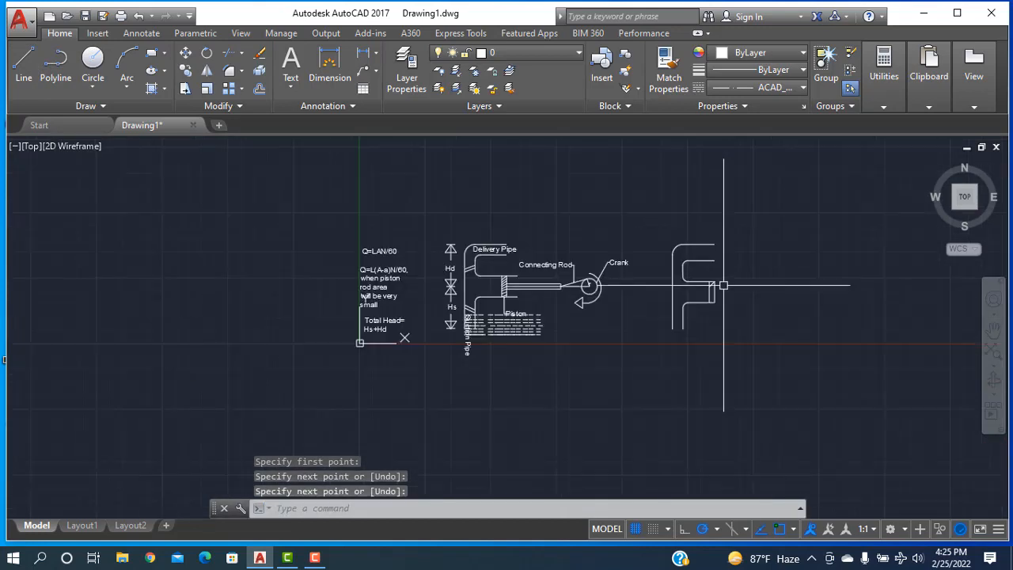
{"action": "scroll", "coordinate": [724, 285], "scroll_direction": "up", "scroll_amount": 4}
{"action": "scroll", "coordinate": [700, 286], "scroll_direction": "up", "scroll_amount": 2}
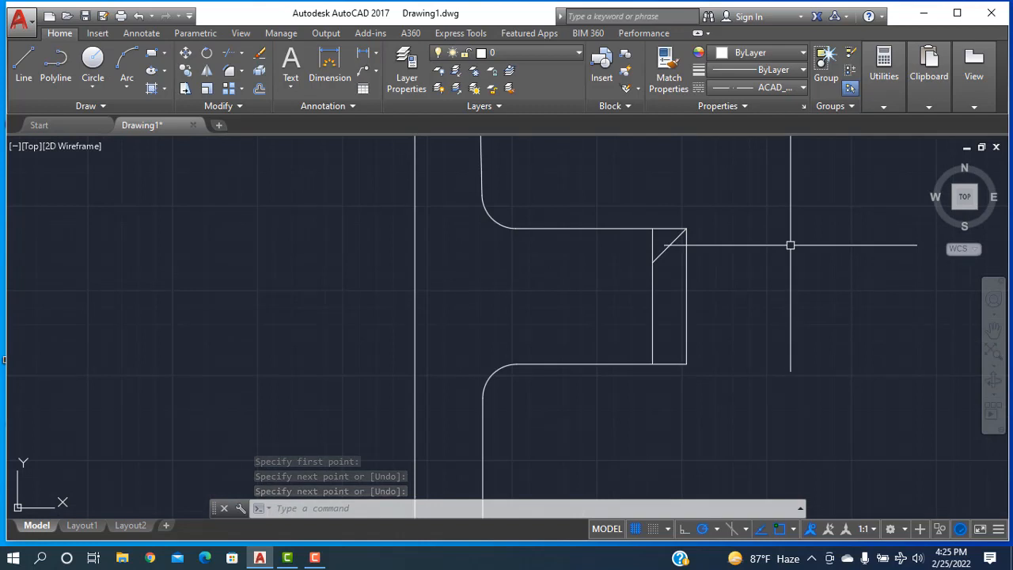
{"action": "type", "text": "o"}
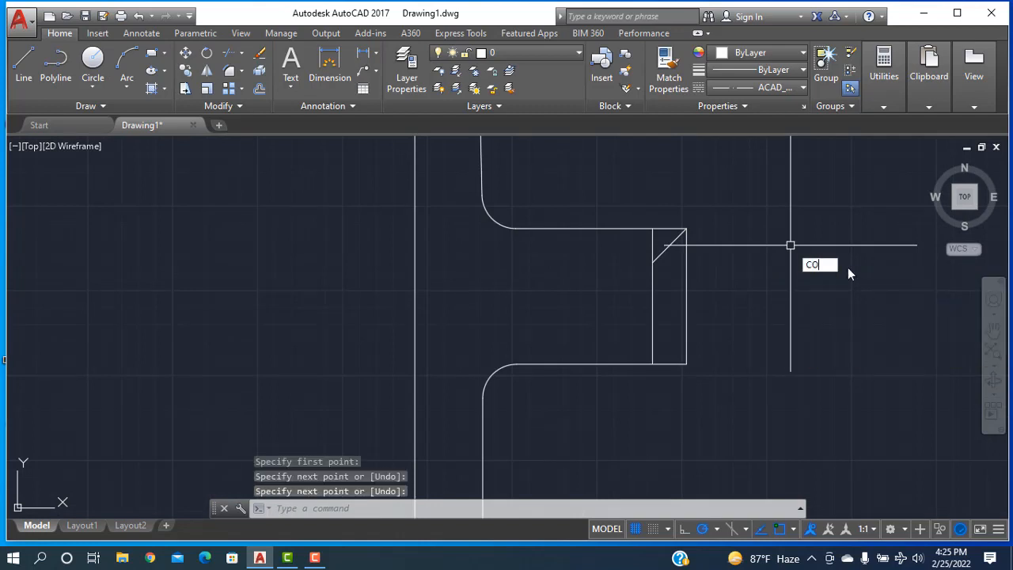
{"action": "key", "text": "Return"}
{"action": "left_click", "coordinate": [663, 247]}
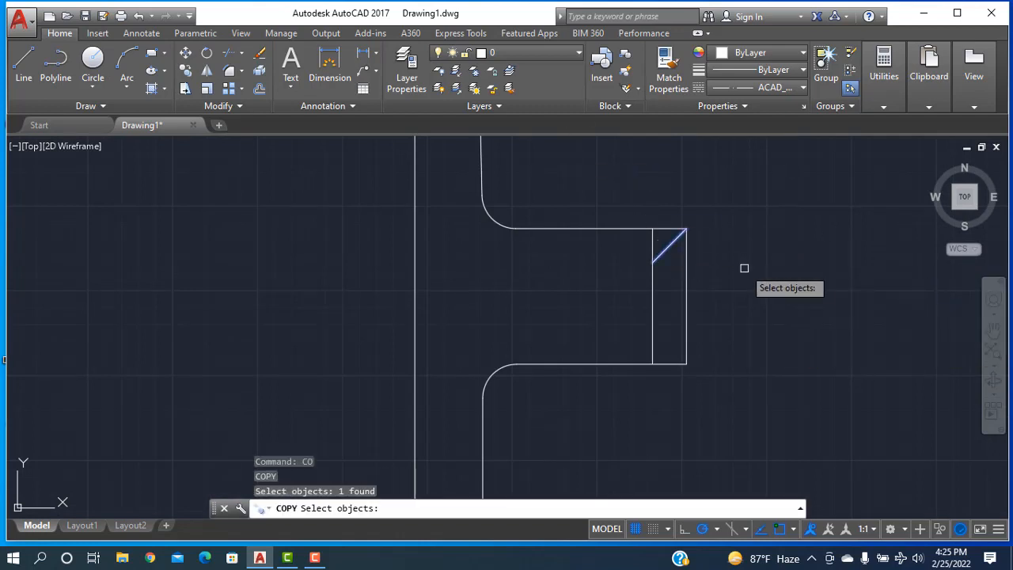
{"action": "key", "text": "Return"}
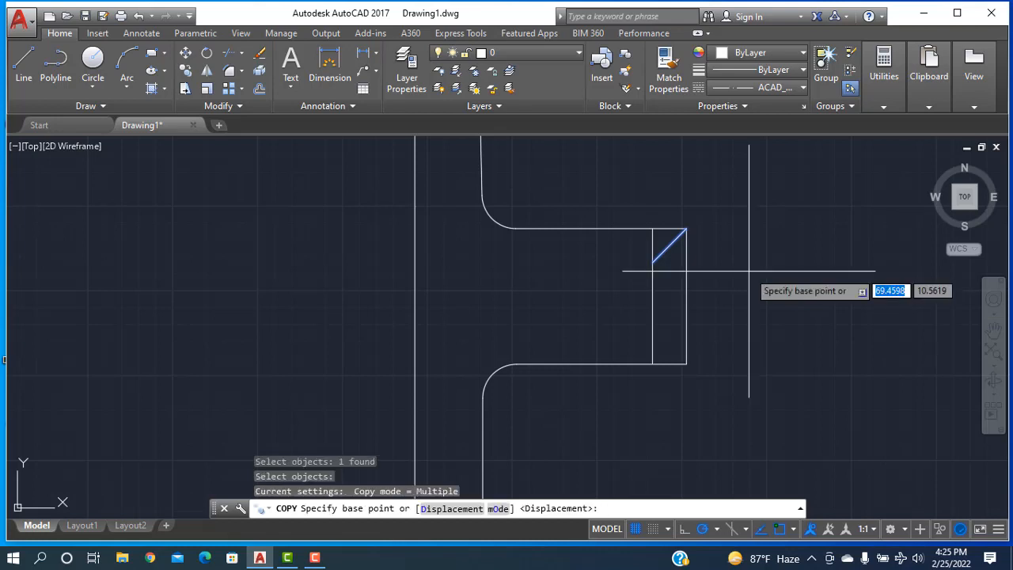
{"action": "left_click", "coordinate": [653, 261]}
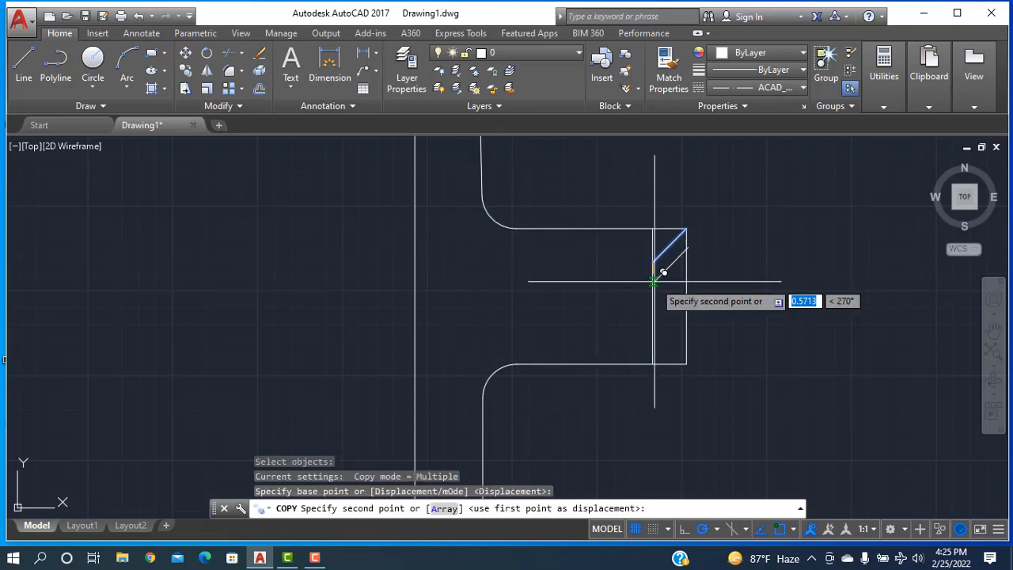
{"action": "scroll", "coordinate": [654, 279], "scroll_direction": "up", "scroll_amount": 5}
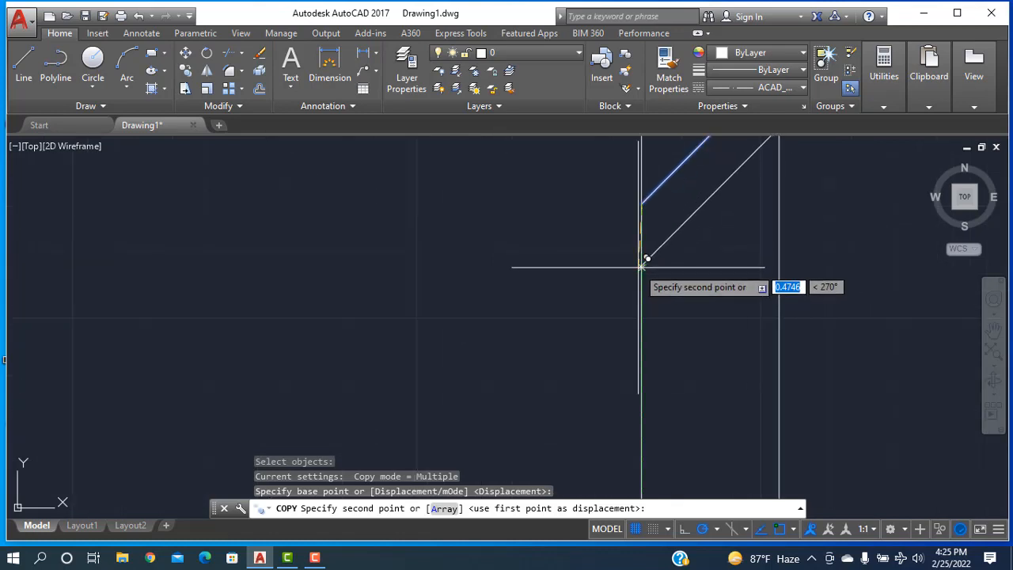
{"action": "left_click", "coordinate": [642, 266]}
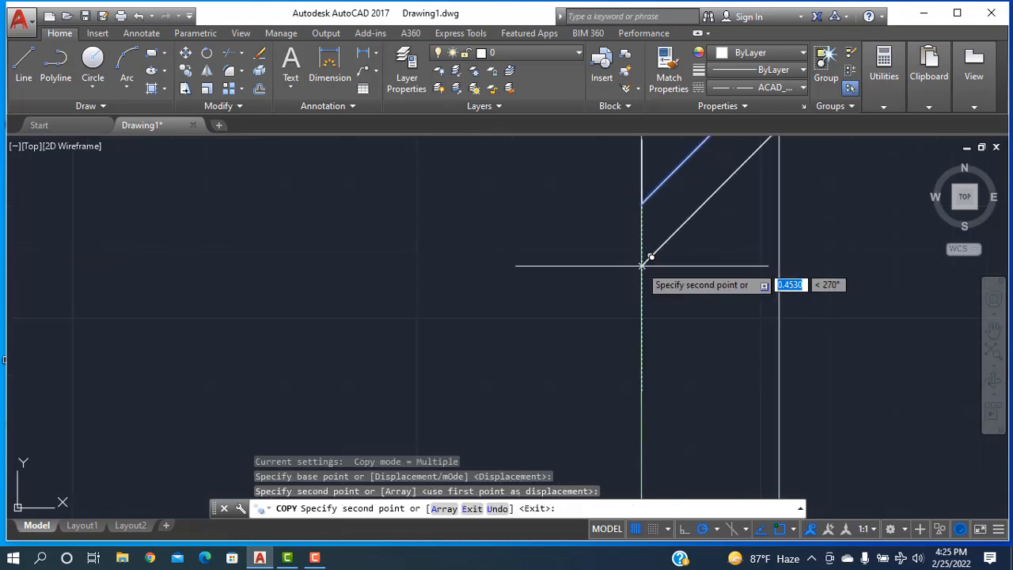
{"action": "left_click", "coordinate": [642, 321]}
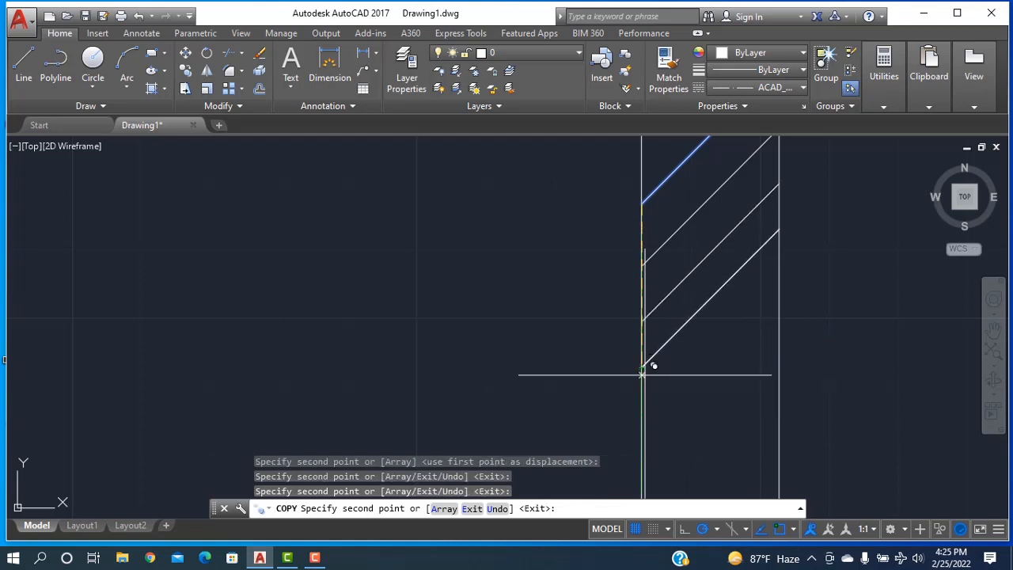
{"action": "left_click", "coordinate": [642, 369]}
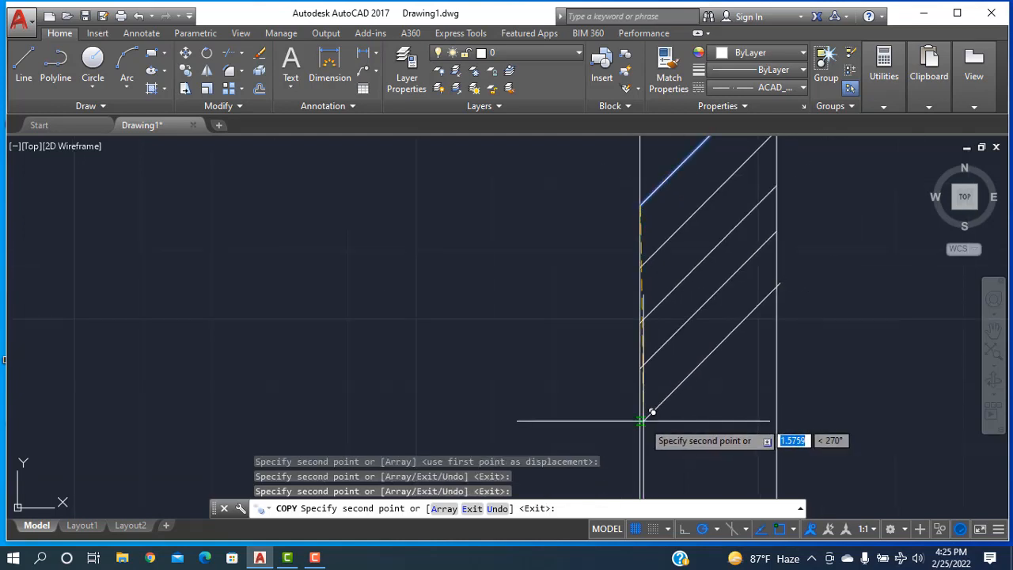
{"action": "left_click", "coordinate": [643, 418]}
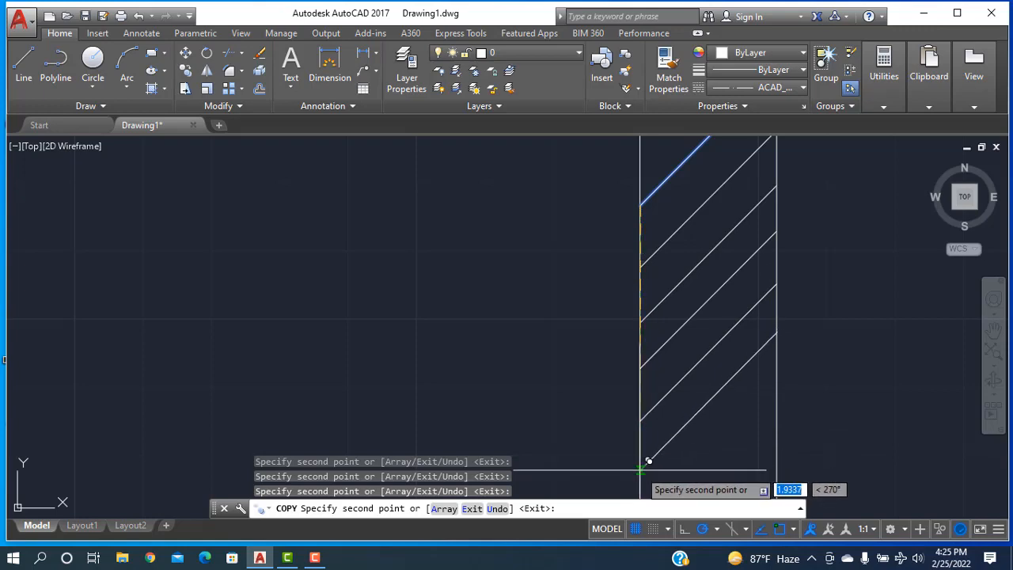
{"action": "scroll", "coordinate": [650, 464], "scroll_direction": "down", "scroll_amount": 5}
{"action": "scroll", "coordinate": [660, 453], "scroll_direction": "down", "scroll_amount": 3}
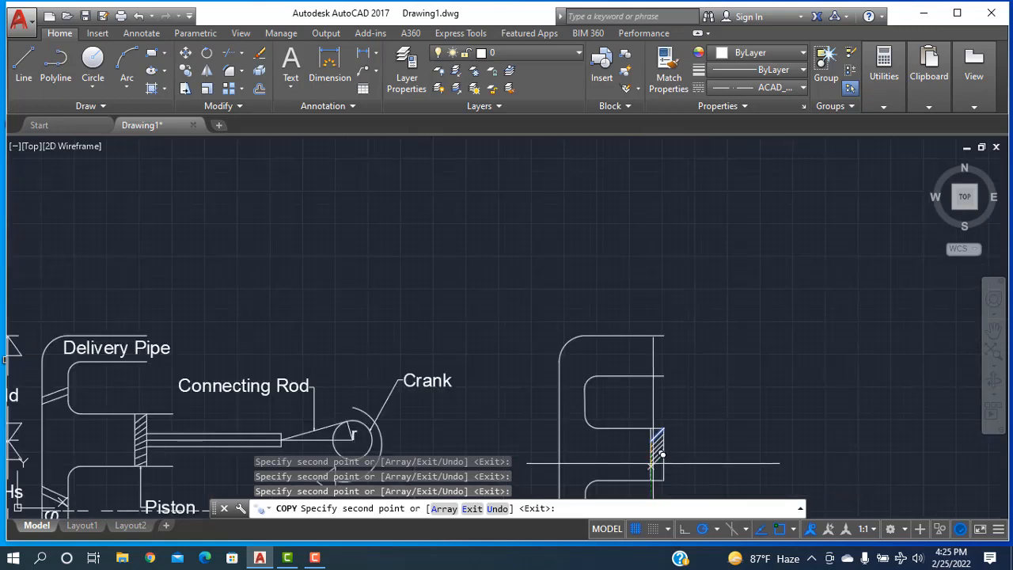
{"action": "middle_click_drag", "start_coordinate": [653, 464], "coordinate": [699, 286]}
{"action": "scroll", "coordinate": [699, 287], "scroll_direction": "up", "scroll_amount": 3}
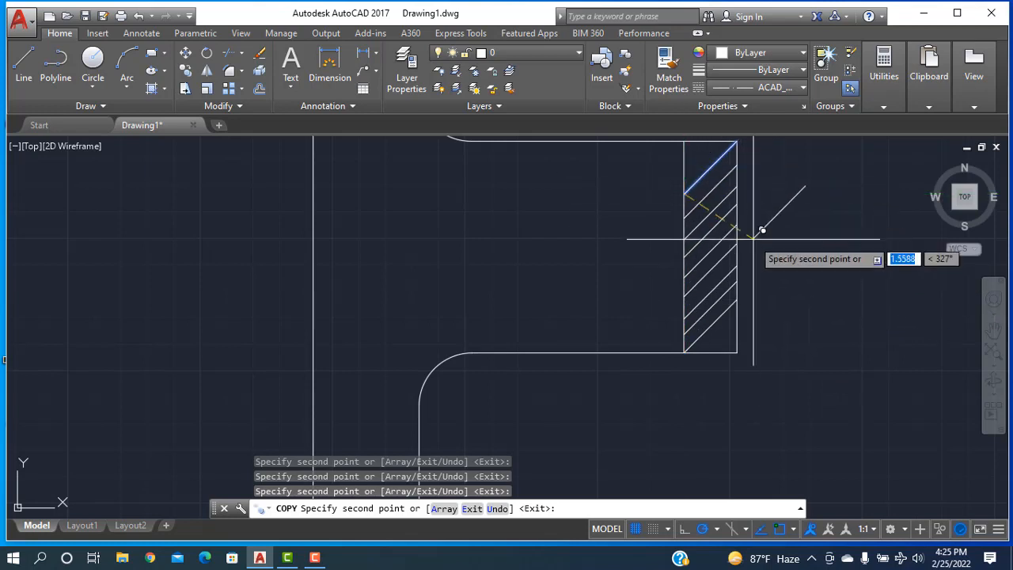
{"action": "right_click", "coordinate": [753, 240]}
{"action": "left_click", "coordinate": [780, 249]}
Draw a horizontal rod line about 15 units long from the midpoint of the new piston's outer edge, away from the pipe.
{"action": "scroll", "coordinate": [821, 270], "scroll_direction": "down", "scroll_amount": 8}
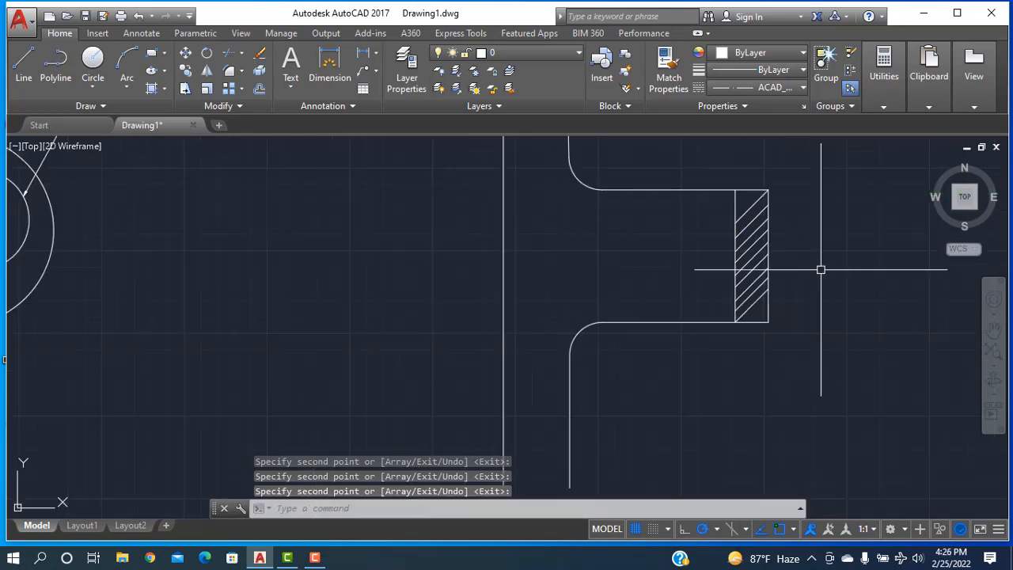
{"action": "mouse_move", "coordinate": [821, 269]}
{"action": "middle_mouse_down"}
{"action": "mouse_move", "coordinate": [712, 260]}
{"action": "mouse_move", "coordinate": [635, 274]}
{"action": "middle_mouse_up"}
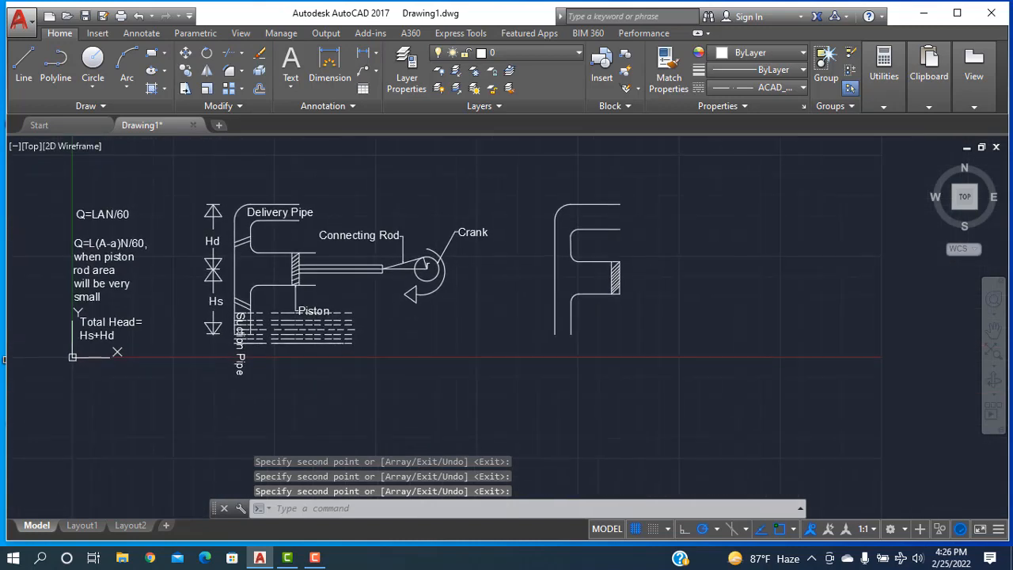
{"action": "left_click", "coordinate": [24, 65]}
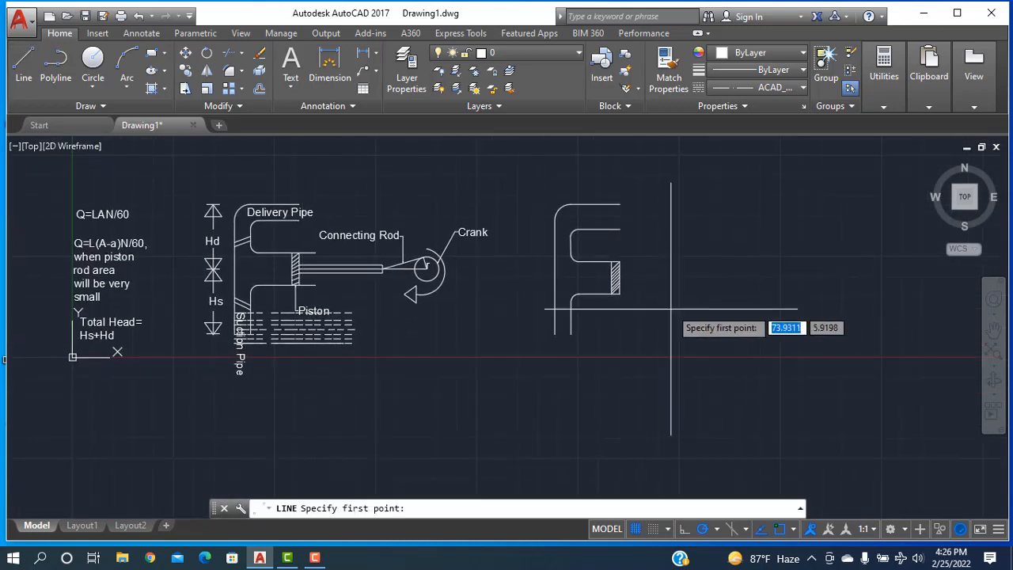
{"action": "left_click", "coordinate": [618, 277]}
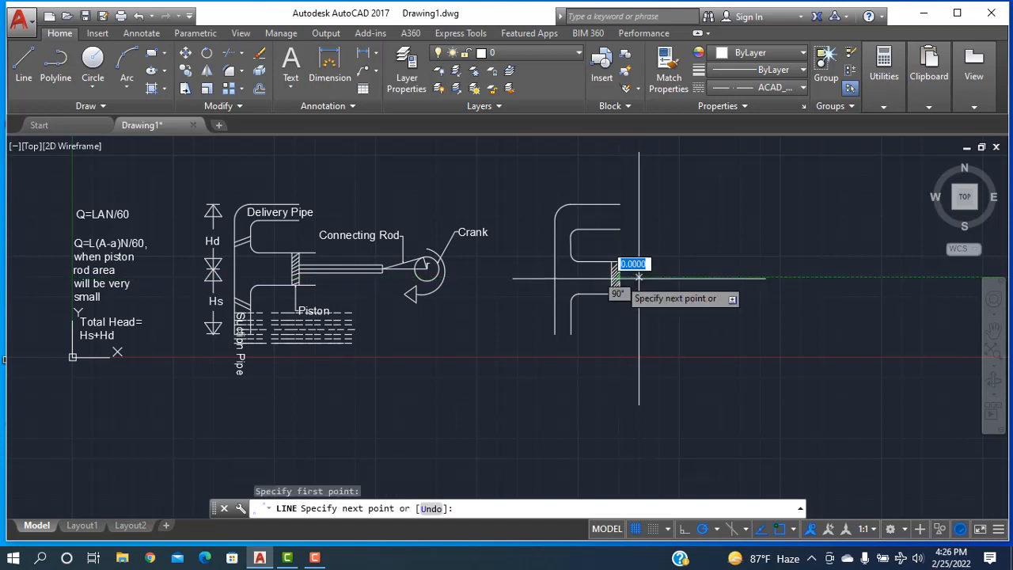
{"action": "left_click", "coordinate": [742, 277]}
{"action": "right_click", "coordinate": [743, 257]}
{"action": "left_click", "coordinate": [771, 267]}
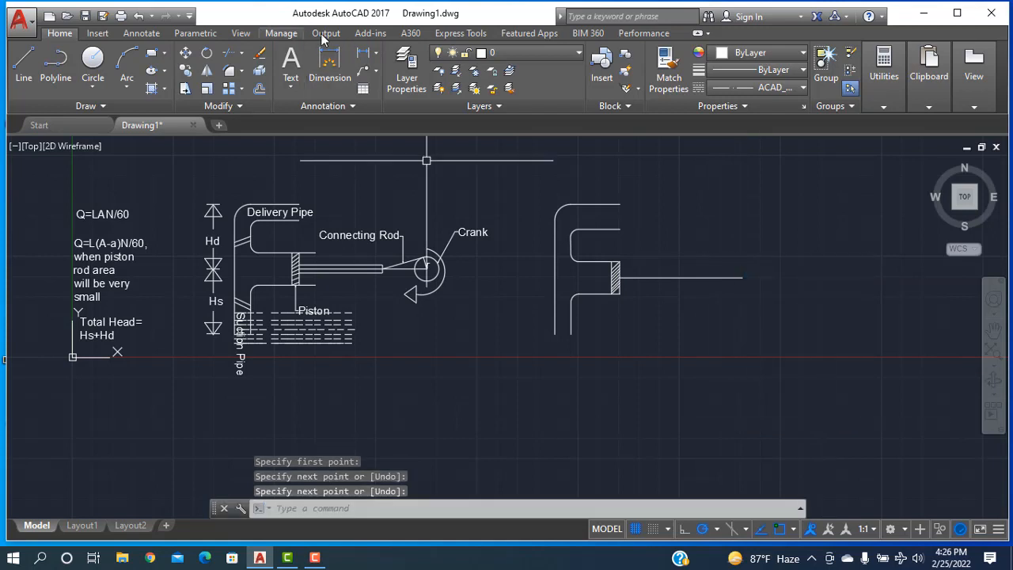
Offset the piston rod's centre line 0.5 units both above and below.
{"action": "type", "text": "o"}
{"action": "key", "text": "Return"}
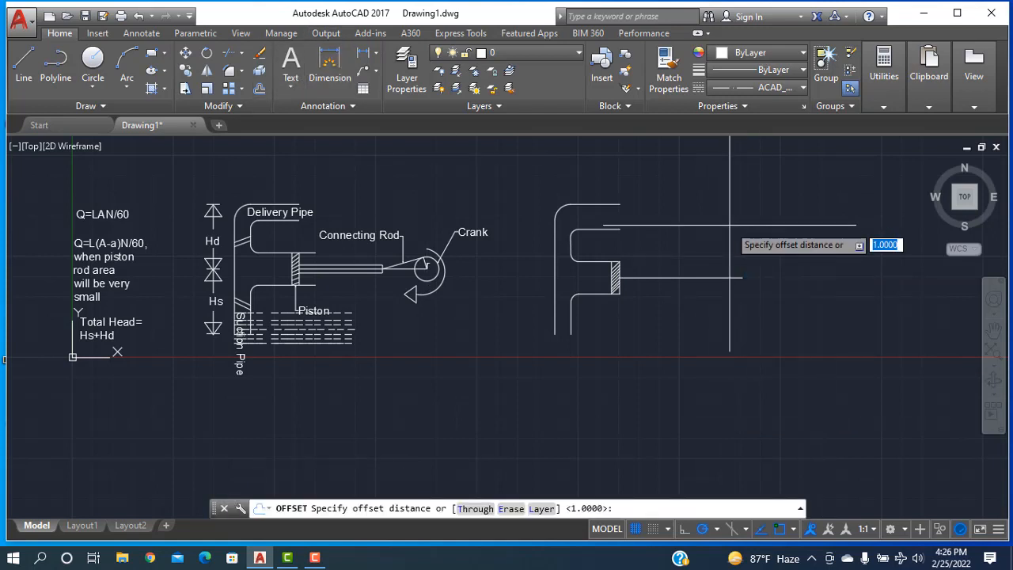
{"action": "key", "text": "Return"}
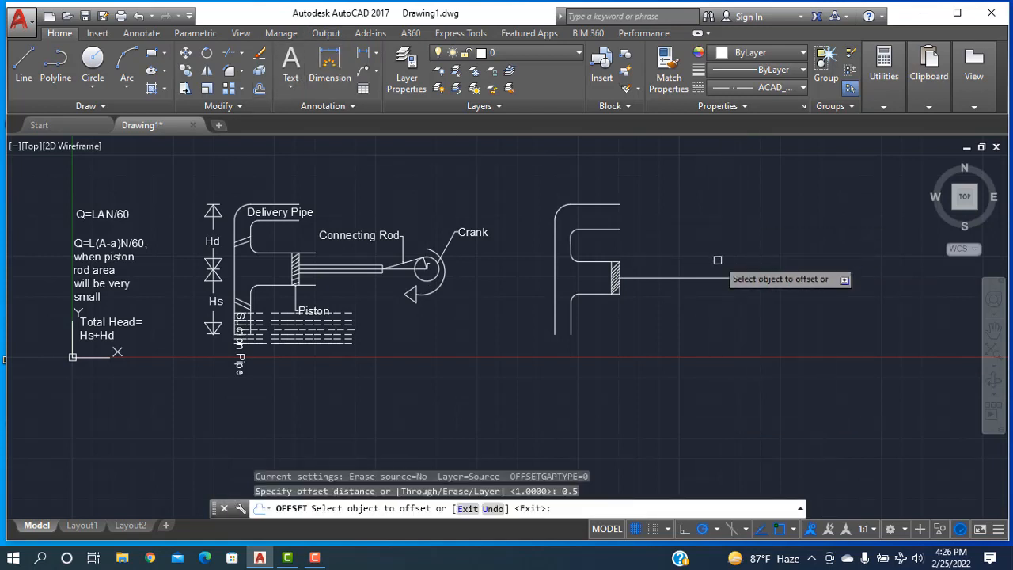
{"action": "left_click", "coordinate": [702, 277]}
{"action": "left_click", "coordinate": [701, 248]}
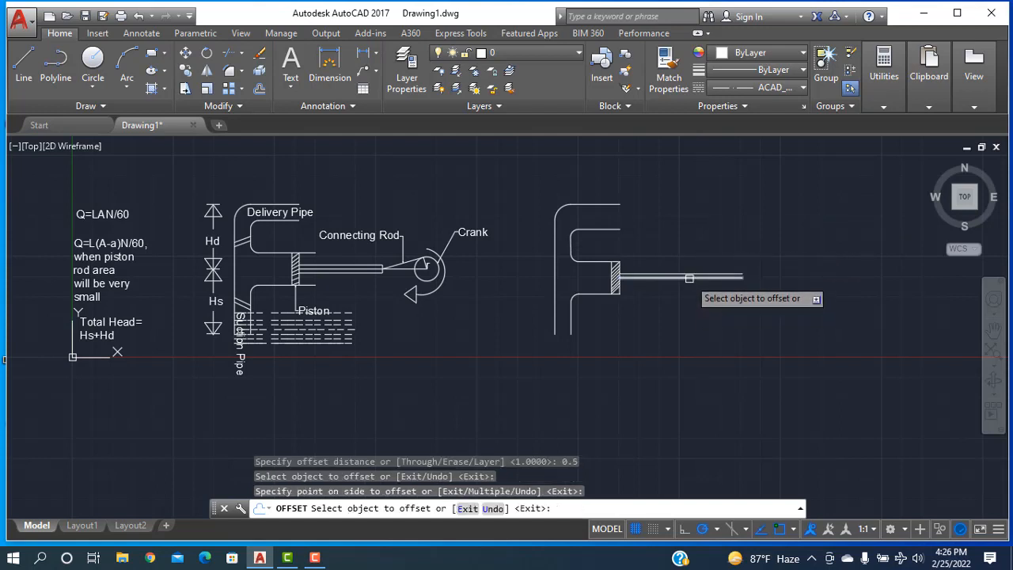
{"action": "left_click", "coordinate": [688, 277]}
{"action": "left_click", "coordinate": [772, 290]}
{"action": "right_click", "coordinate": [711, 188]}
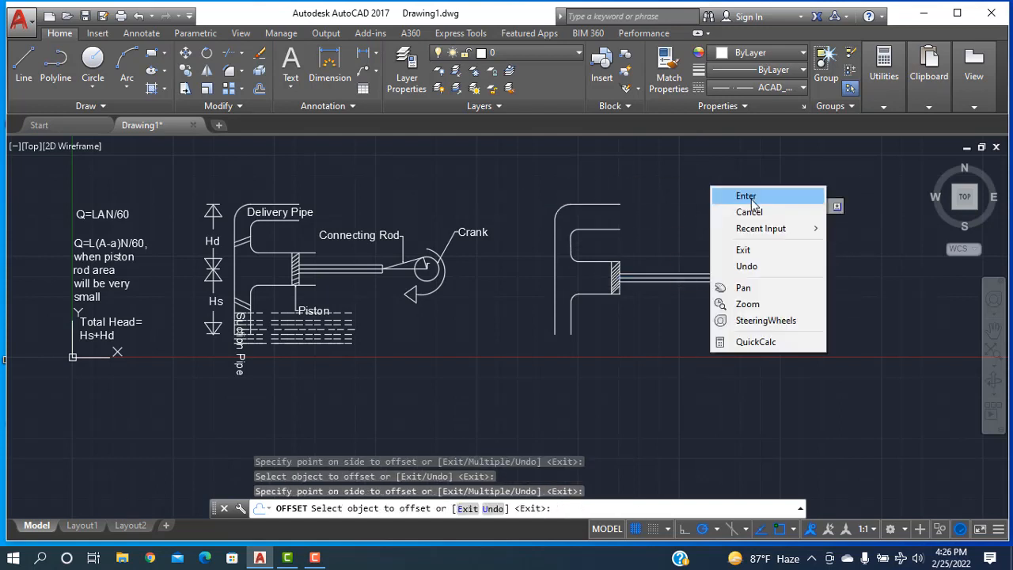
{"action": "left_click", "coordinate": [749, 198]}
Draw a horizontal line about 11 units long extending outward from the end of the piston rod's centre line.
{"action": "left_click", "coordinate": [24, 65]}
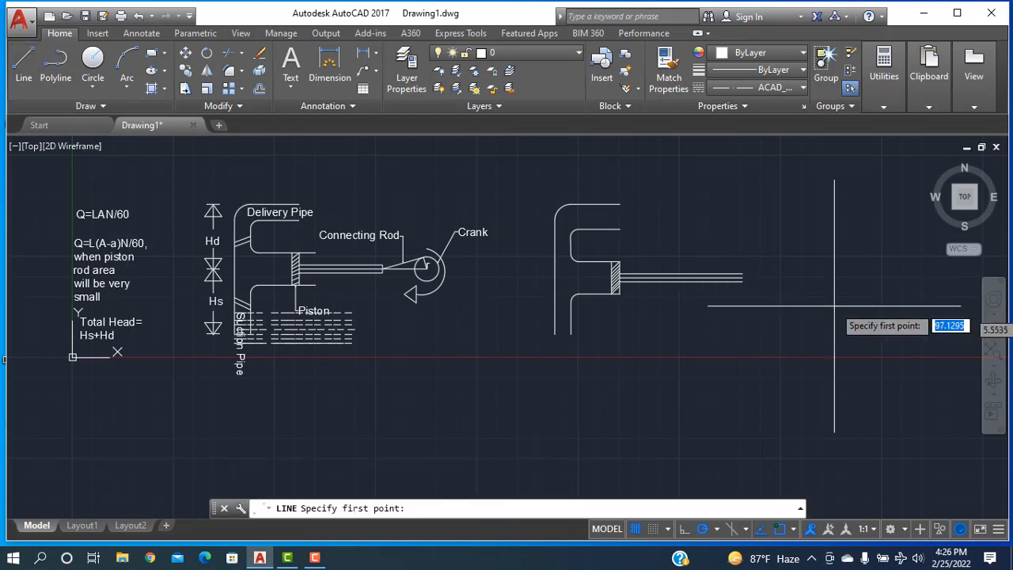
{"action": "left_click", "coordinate": [743, 277]}
{"action": "left_click", "coordinate": [834, 277]}
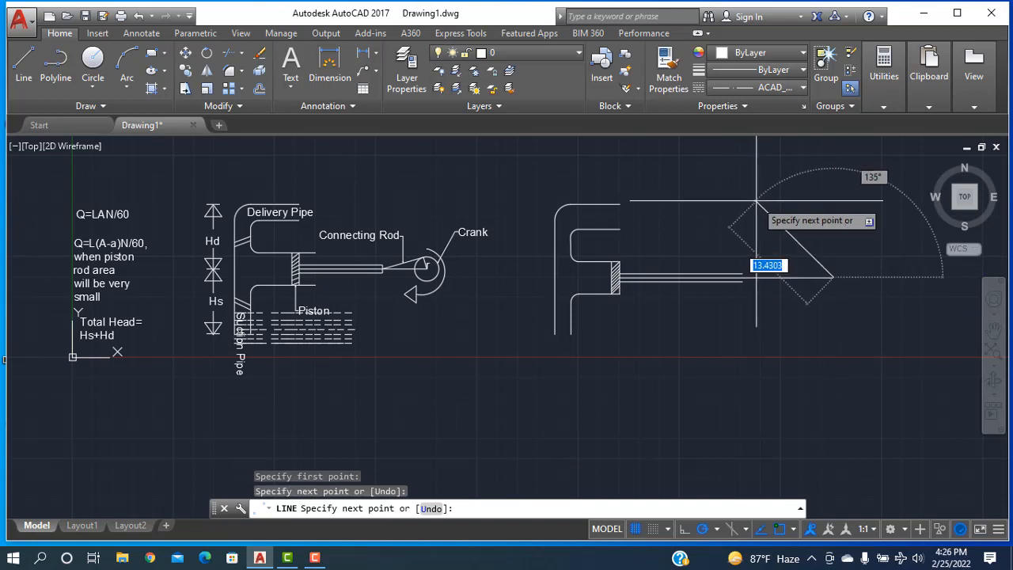
{"action": "right_click", "coordinate": [758, 200]}
{"action": "left_click", "coordinate": [778, 209]}
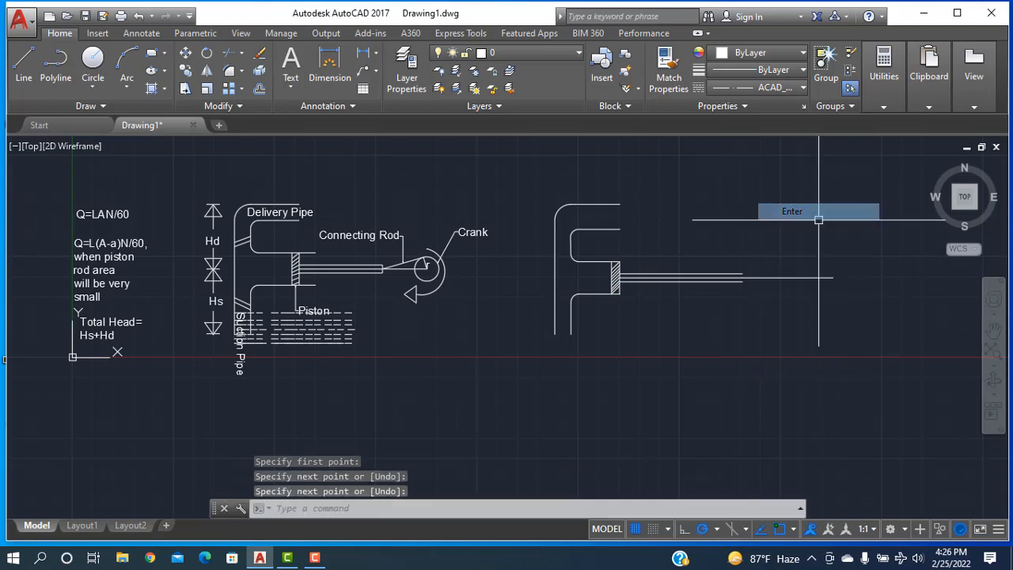
Draw a circle of radius 3 centred on the free end of the extended centre line.
{"action": "left_click", "coordinate": [92, 63]}
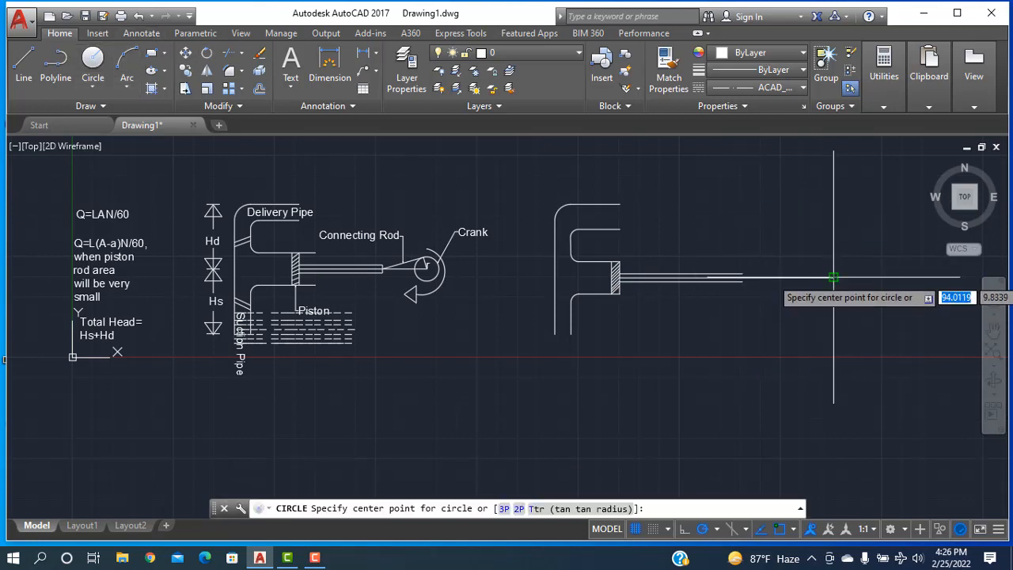
{"action": "left_click", "coordinate": [834, 278]}
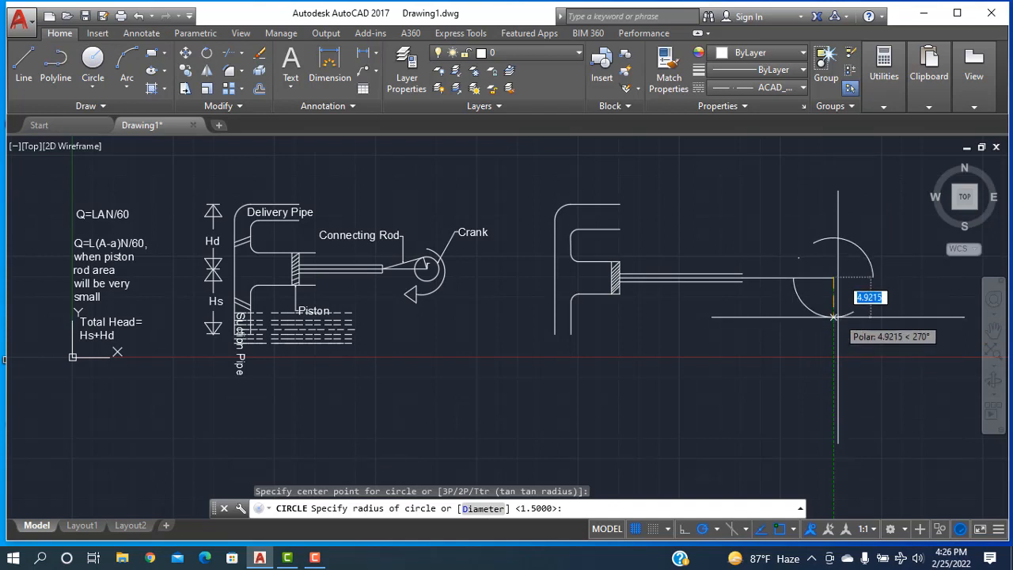
{"action": "type", "text": "3"}
{"action": "key", "text": "Return"}
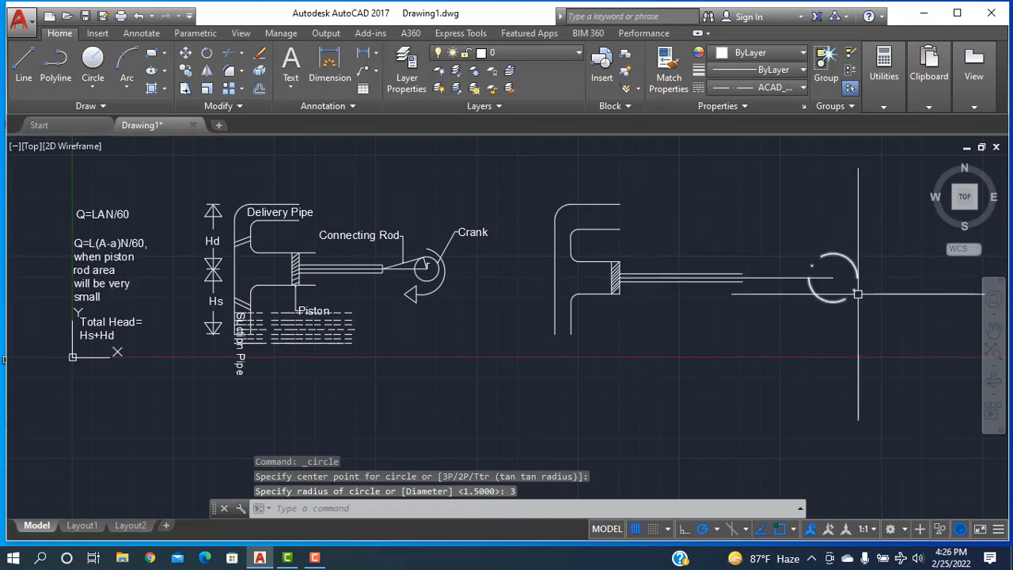
Erase the radius 3 circle at the end of the extended centre line.
{"action": "scroll", "coordinate": [858, 295], "scroll_direction": "down", "scroll_amount": 4}
{"action": "scroll", "coordinate": [858, 296], "scroll_direction": "up", "scroll_amount": 10}
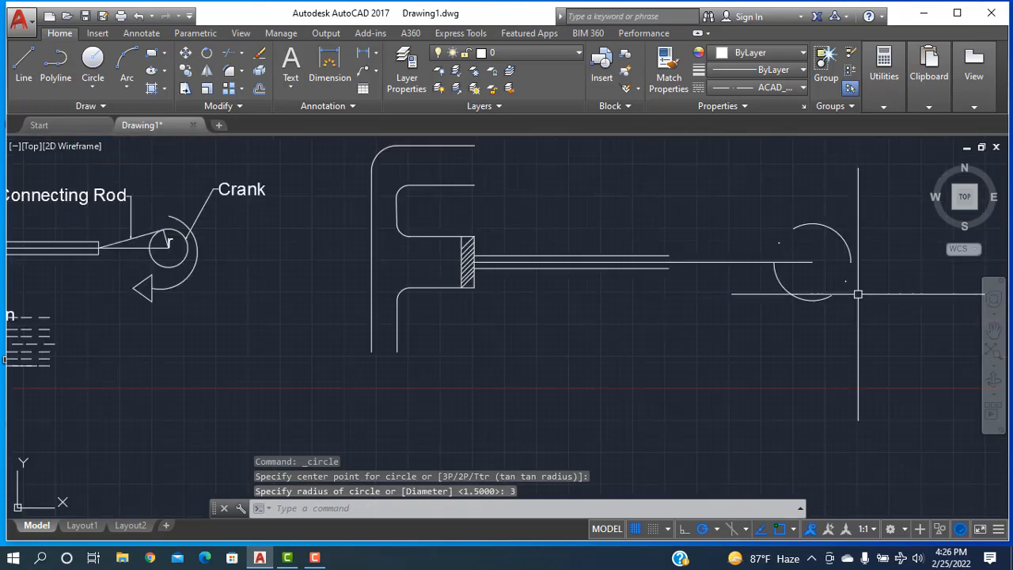
{"action": "left_click", "coordinate": [712, 319]}
{"action": "key", "text": "Delete"}
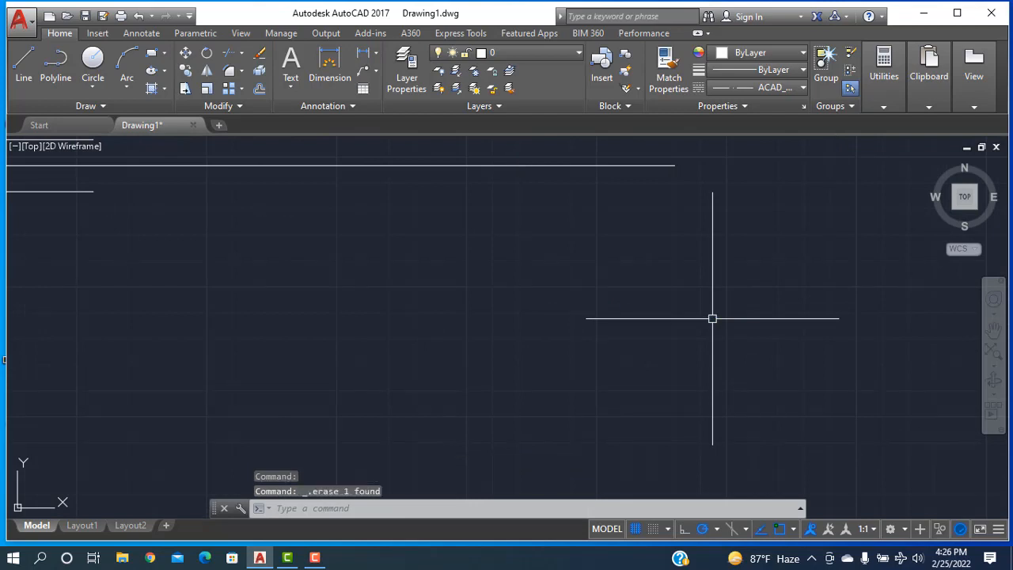
Draw the crank circle with a radius of 4, centred on the free end of the extended centre line.
{"action": "left_click", "coordinate": [95, 90]}
{"action": "left_click", "coordinate": [113, 115]}
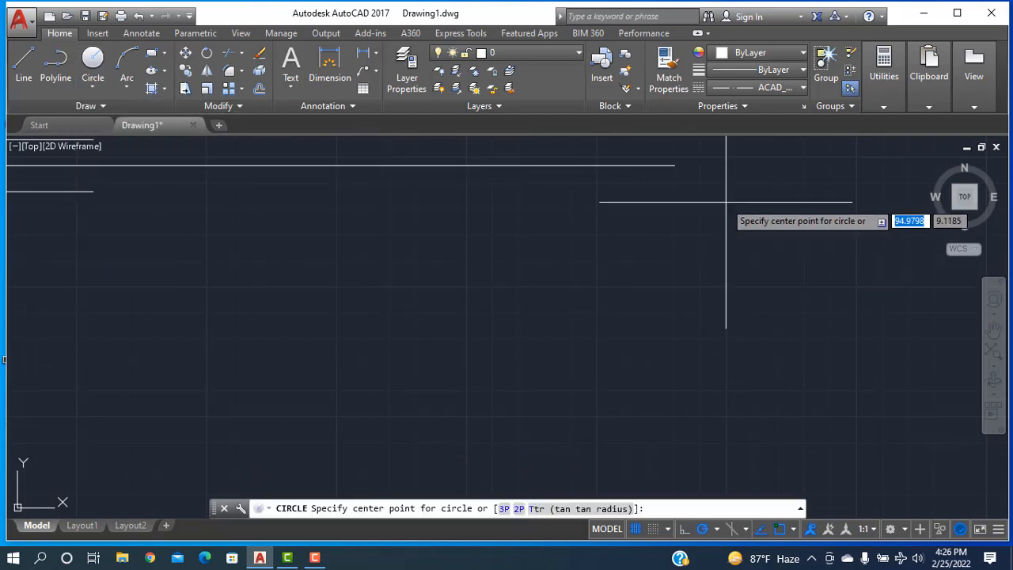
{"action": "left_click", "coordinate": [676, 166]}
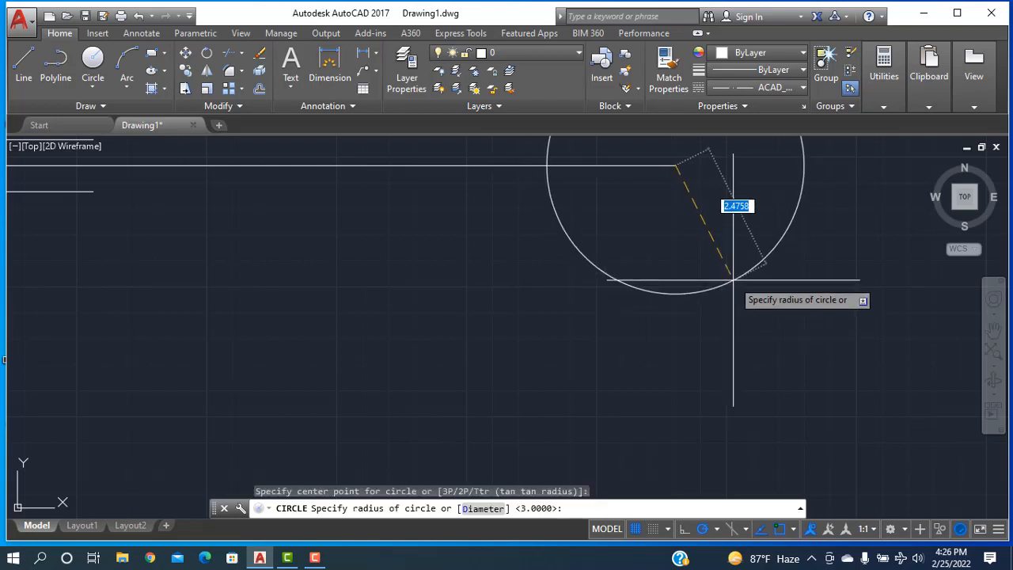
{"action": "scroll", "coordinate": [732, 279], "scroll_direction": "up", "scroll_amount": 3}
{"action": "scroll", "coordinate": [733, 279], "scroll_direction": "down", "scroll_amount": 5}
{"action": "scroll", "coordinate": [733, 279], "scroll_direction": "down", "scroll_amount": 2}
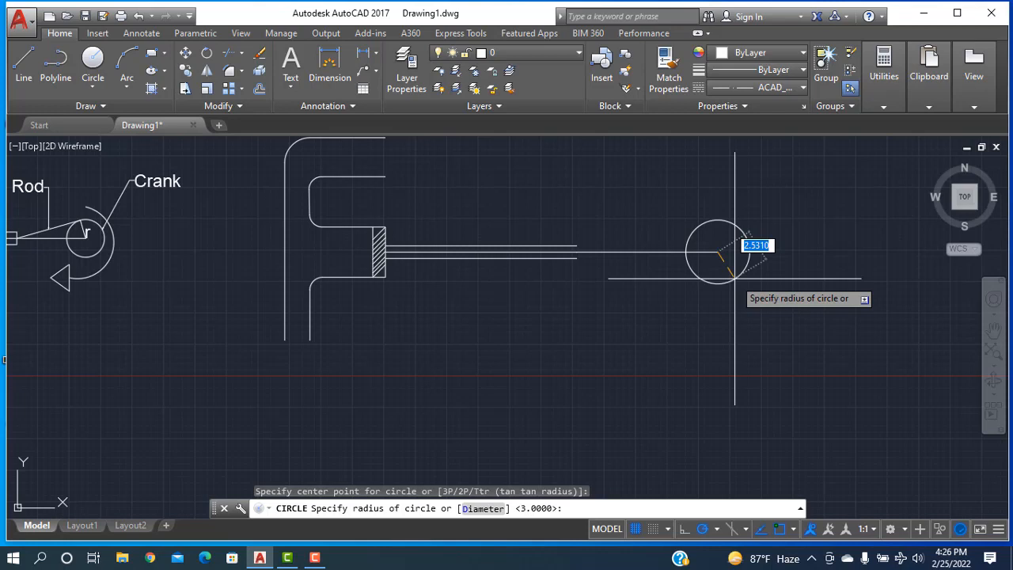
{"action": "type", "text": "4"}
{"action": "key", "text": "Return"}
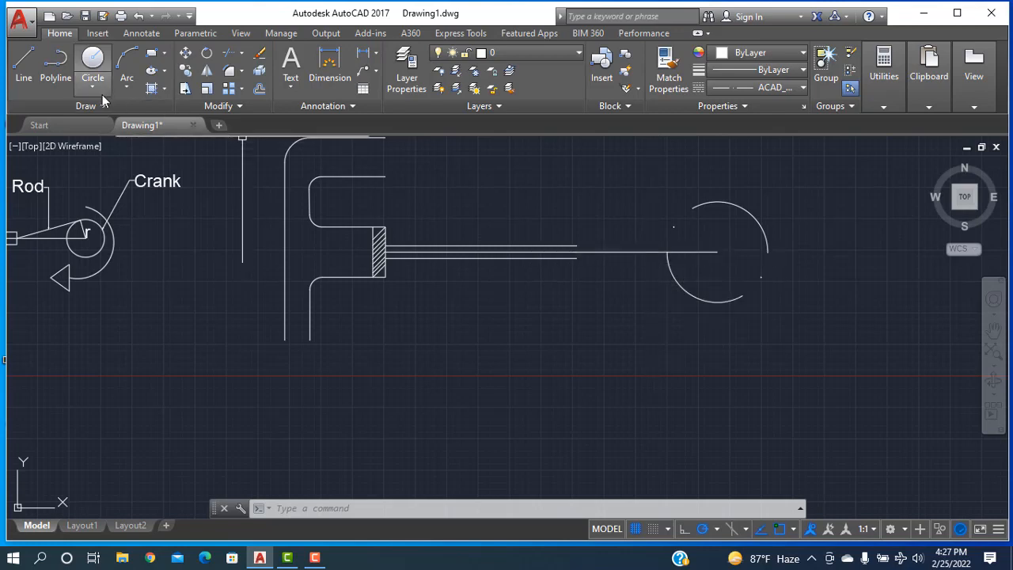
Draw the connecting rod line from the free end of the piston rod tangent to the top of the crank circle.
{"action": "left_click", "coordinate": [27, 68]}
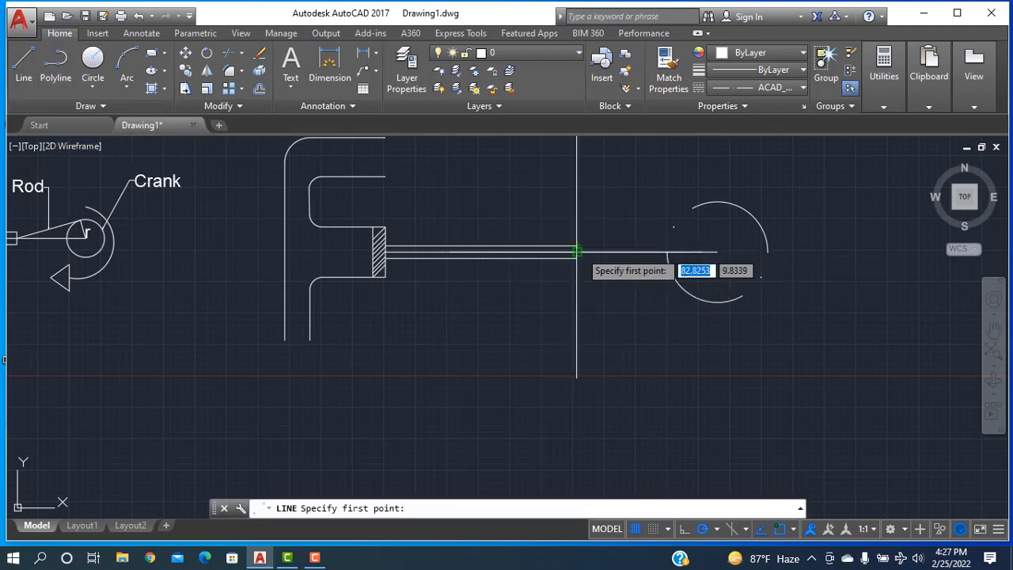
{"action": "left_click", "coordinate": [577, 252]}
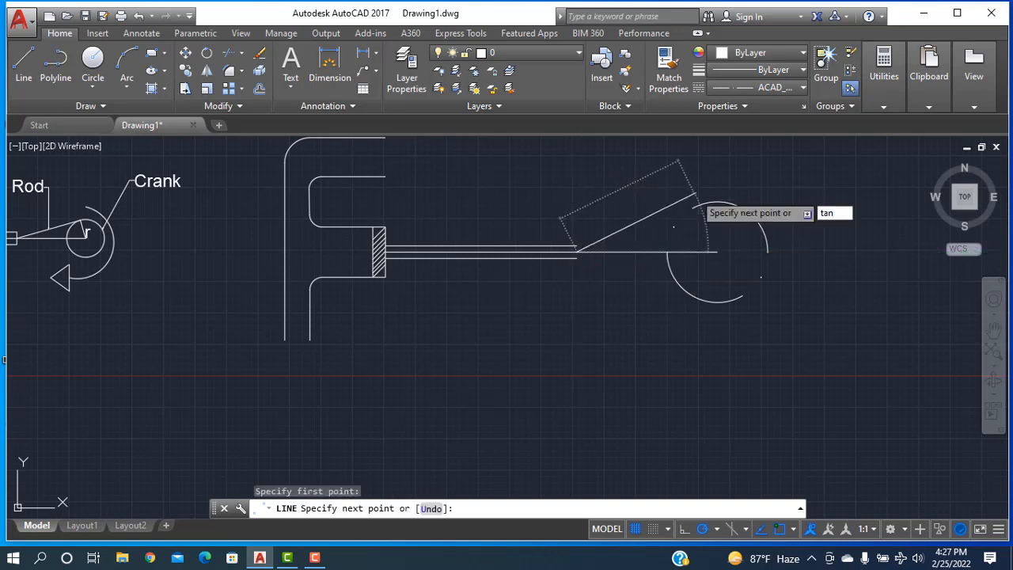
{"action": "type", "text": "tan"}
{"action": "key", "text": "Return"}
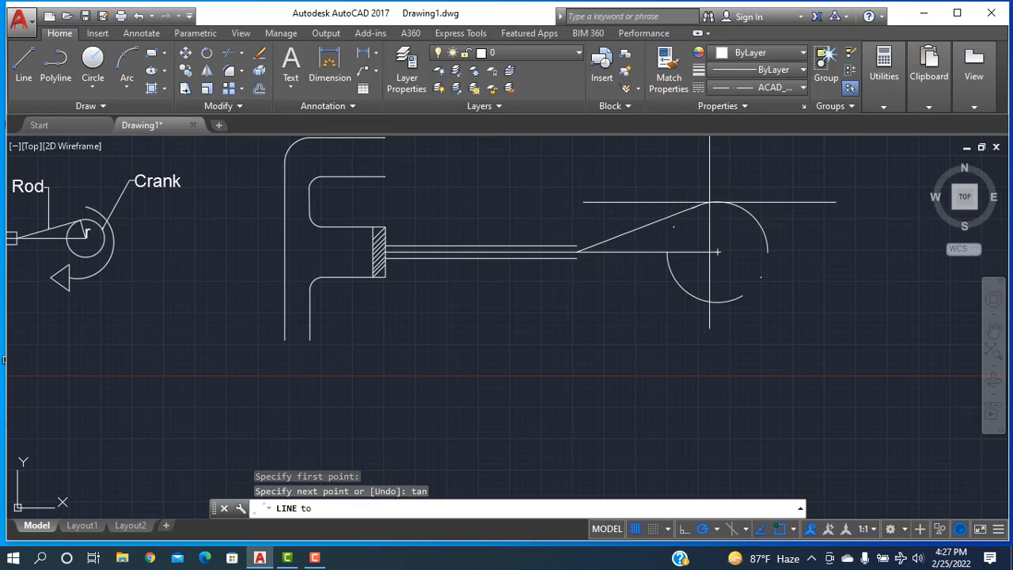
{"action": "left_click", "coordinate": [710, 202]}
{"action": "right_click", "coordinate": [828, 203]}
{"action": "left_click", "coordinate": [855, 205]}
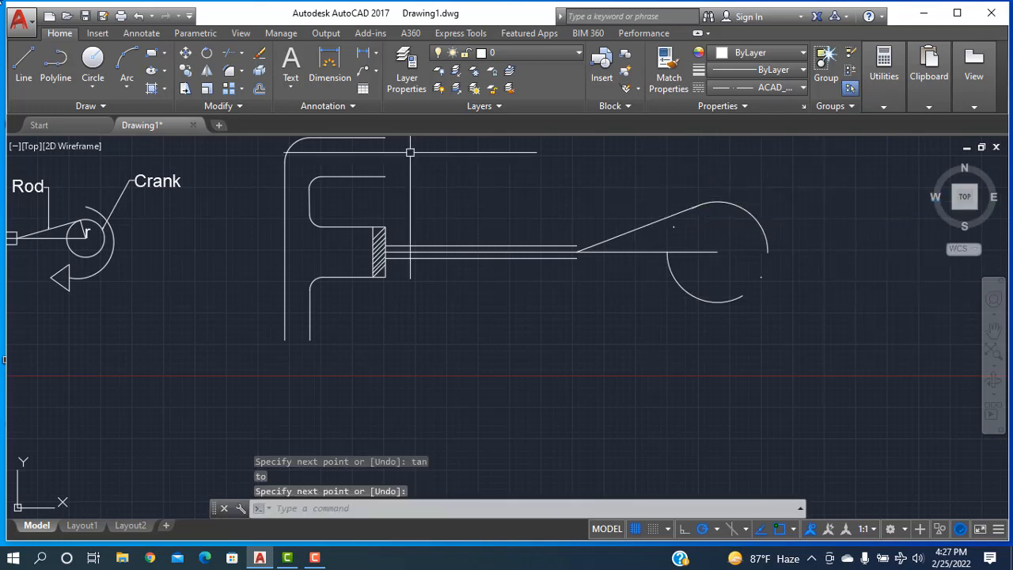
Draw the crank radius line from the crank circle's centre to the end of the tangent connecting rod line.
{"action": "key", "text": "Return"}
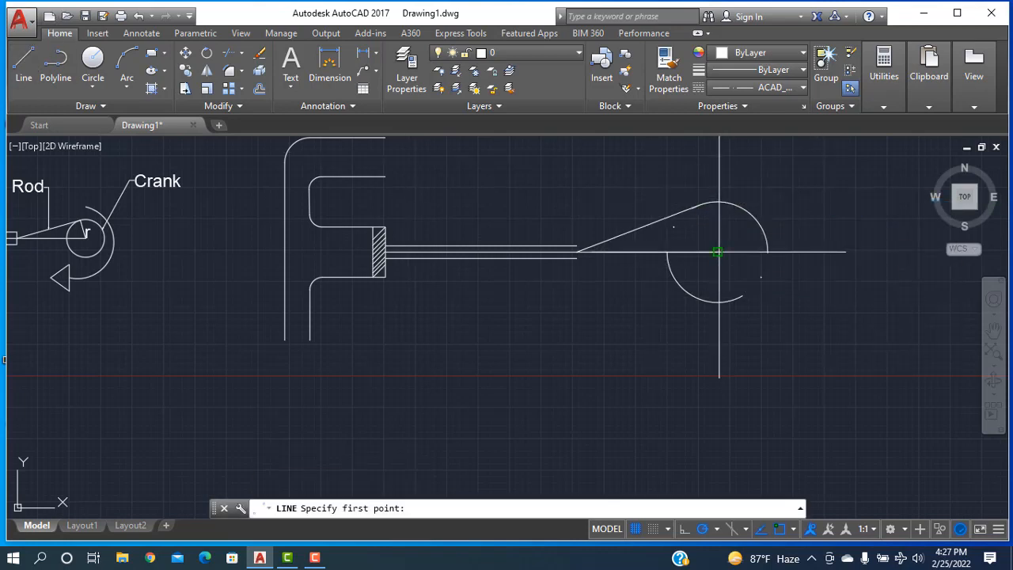
{"action": "left_click", "coordinate": [717, 251]}
{"action": "left_click", "coordinate": [699, 206]}
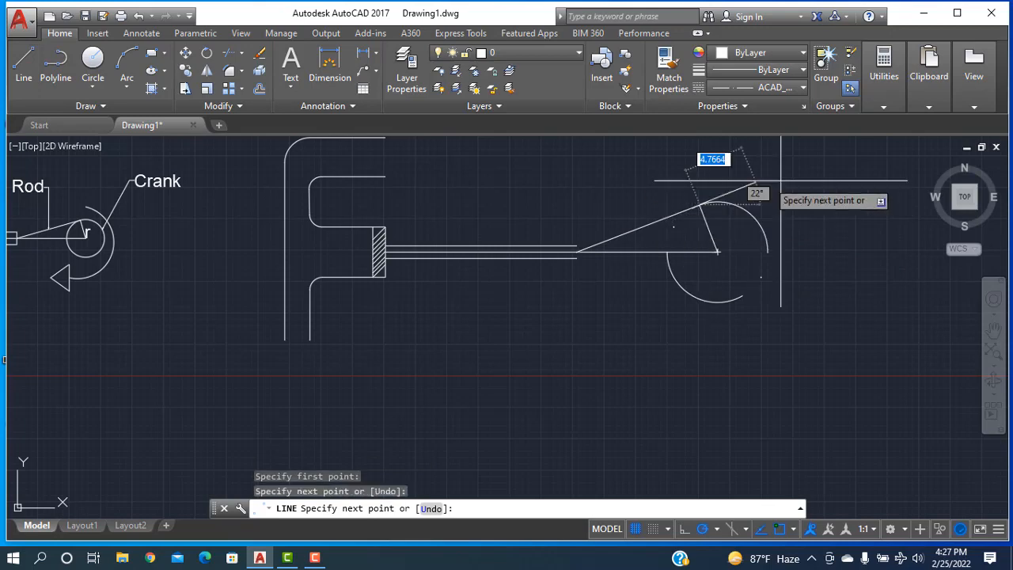
{"action": "right_click", "coordinate": [798, 185]}
{"action": "left_click", "coordinate": [809, 190]}
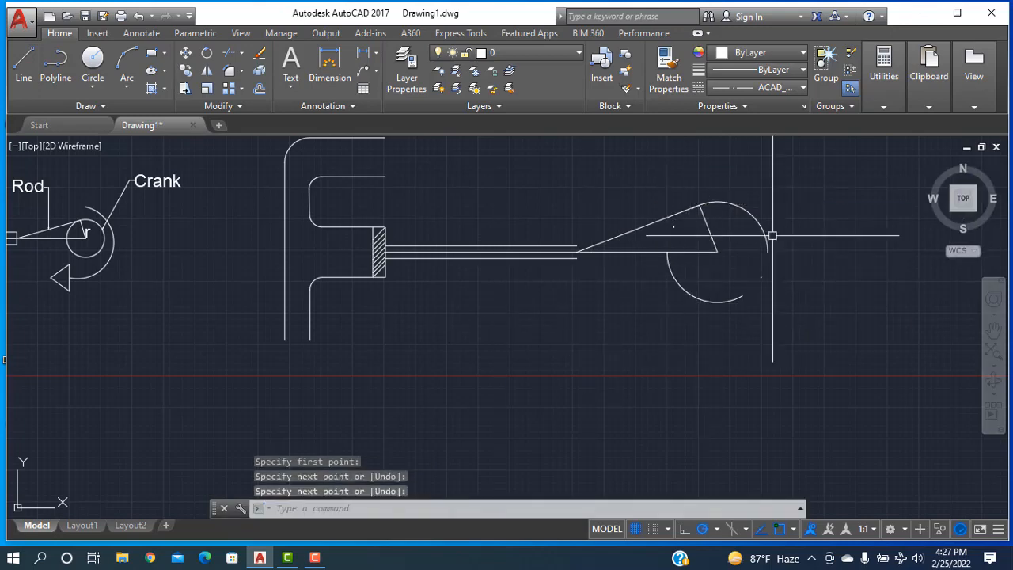
Draw a slanted valve line about 2.2 units long across the suction pipe, from its inner wall up to its outer wall.
{"action": "scroll", "coordinate": [671, 342], "scroll_direction": "down", "scroll_amount": 2}
{"action": "scroll", "coordinate": [586, 337], "scroll_direction": "up", "scroll_amount": 2}
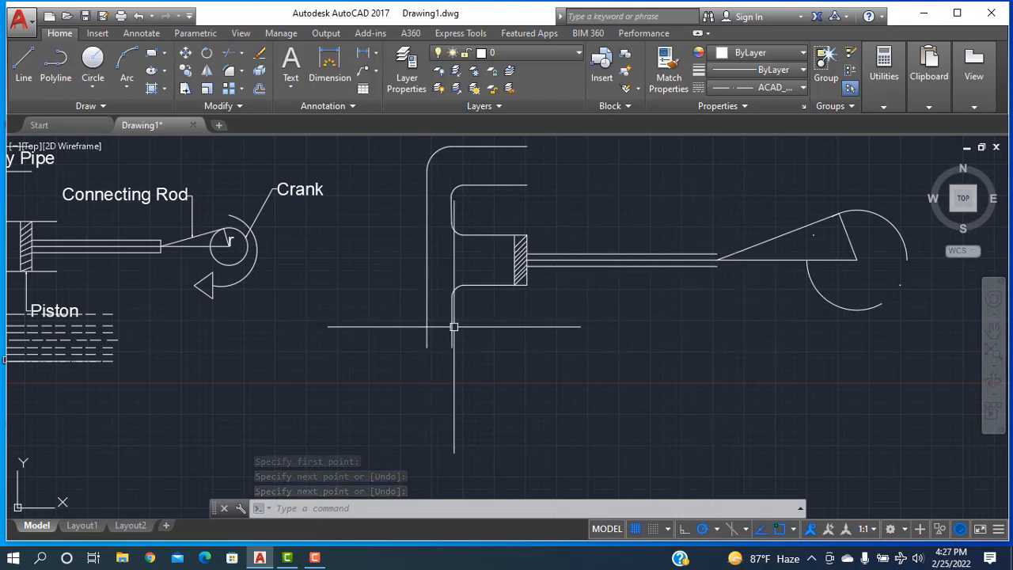
{"action": "scroll", "coordinate": [513, 337], "scroll_direction": "down", "scroll_amount": 1}
{"action": "scroll", "coordinate": [597, 357], "scroll_direction": "down", "scroll_amount": 2}
{"action": "scroll", "coordinate": [454, 369], "scroll_direction": "up", "scroll_amount": 4}
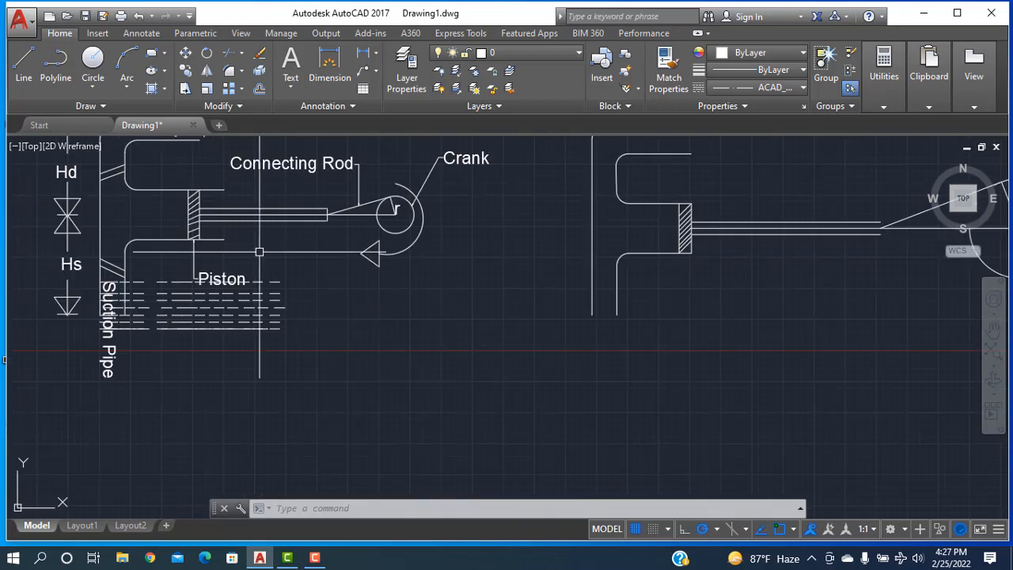
{"action": "left_click", "coordinate": [24, 64]}
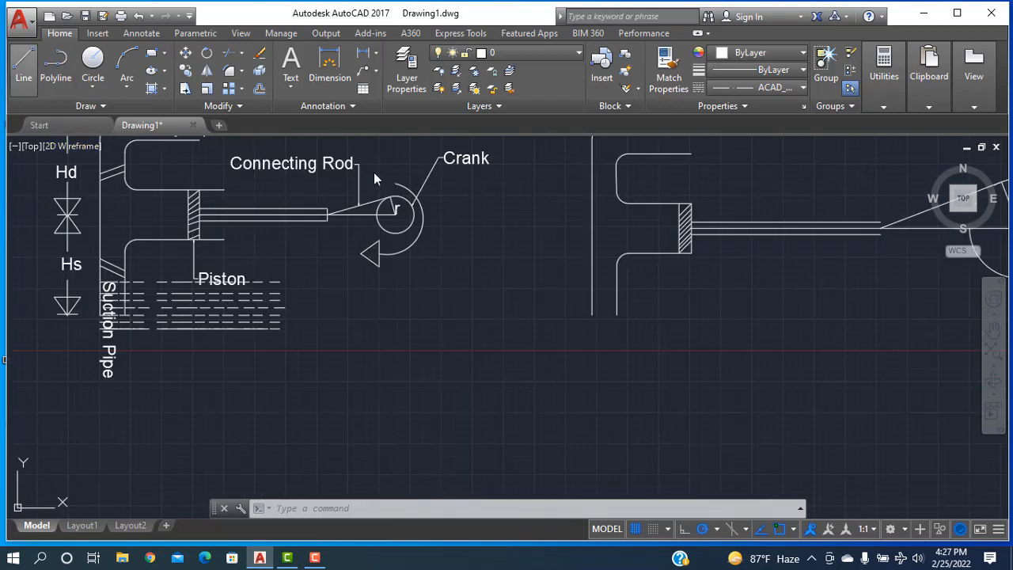
{"action": "left_click", "coordinate": [618, 289]}
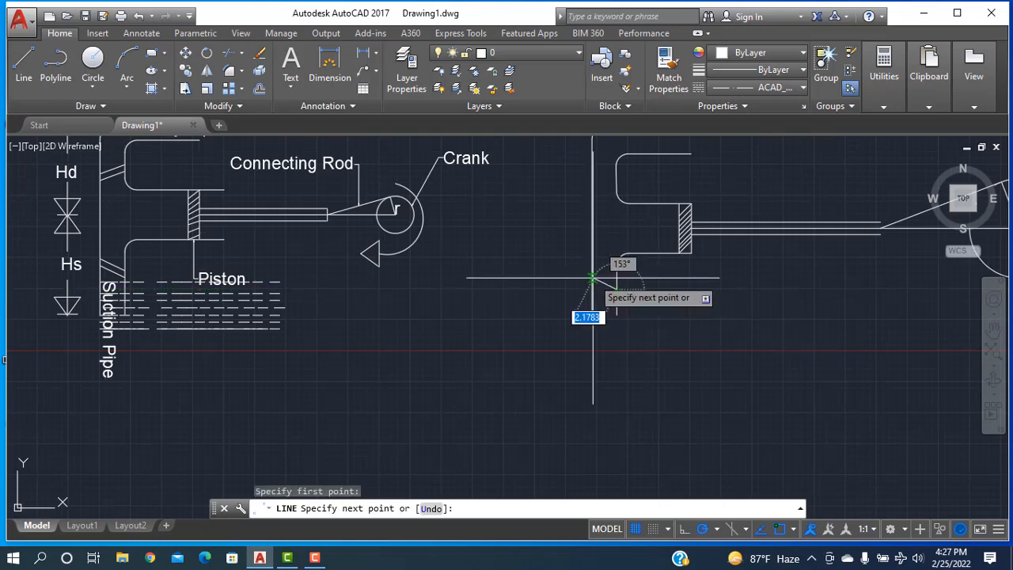
{"action": "left_click", "coordinate": [593, 278]}
{"action": "right_click", "coordinate": [568, 274]}
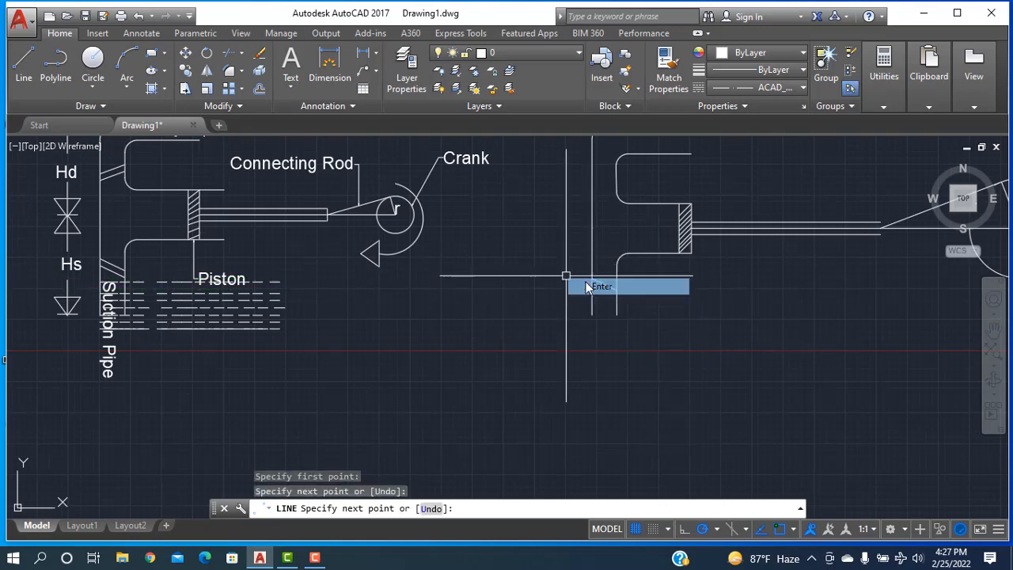
{"action": "left_click", "coordinate": [585, 285]}
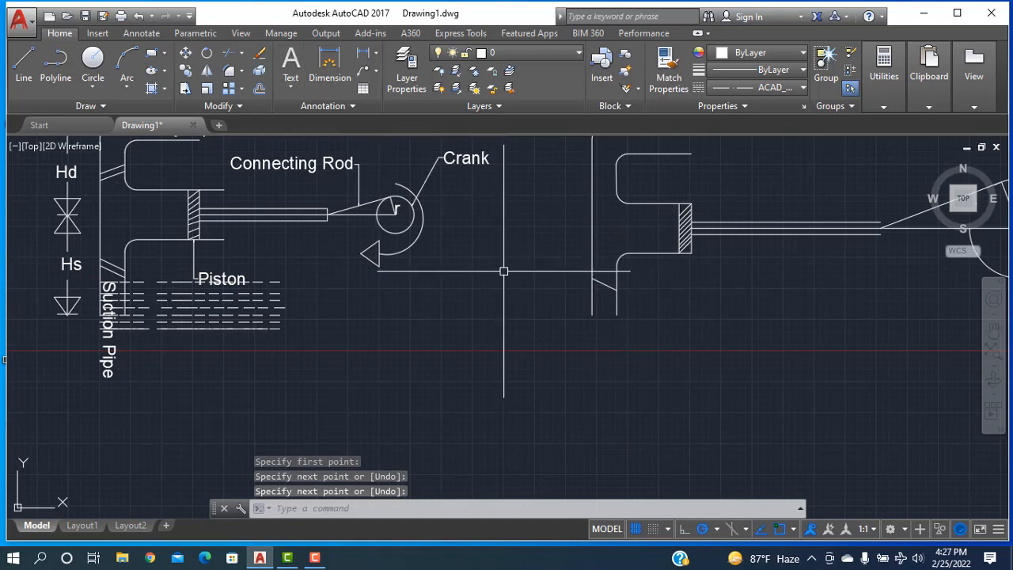
Copy the slanted suction valve line a short distance straight down within the pipe to form a parallel pair.
{"action": "type", "text": "ct o"}
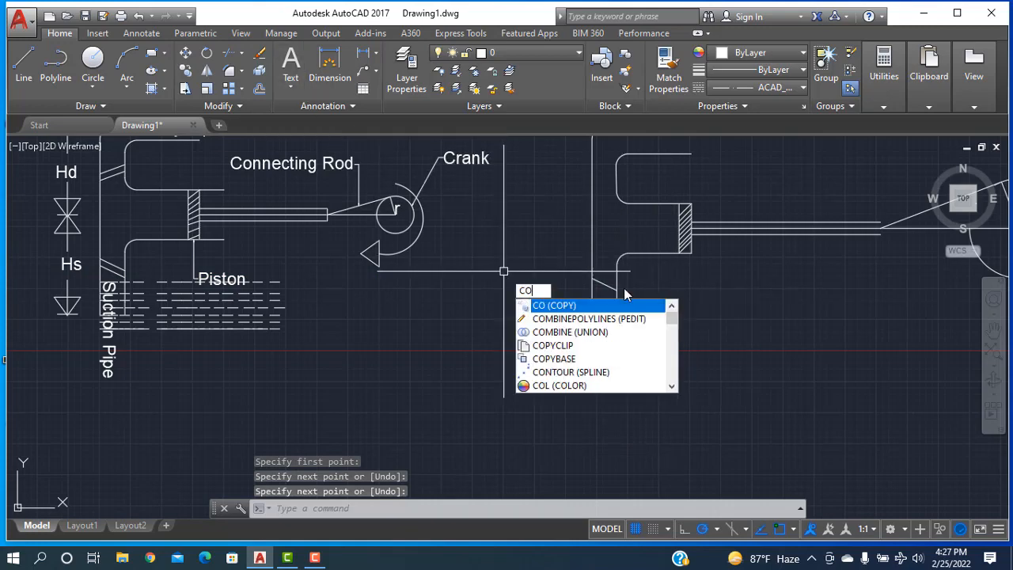
{"action": "key", "text": "Return"}
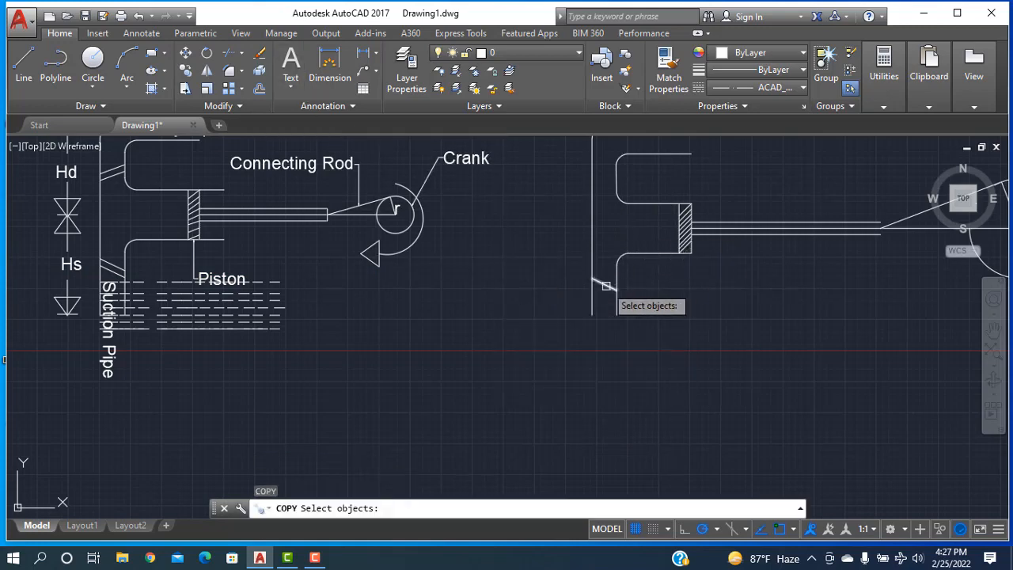
{"action": "left_click", "coordinate": [607, 286]}
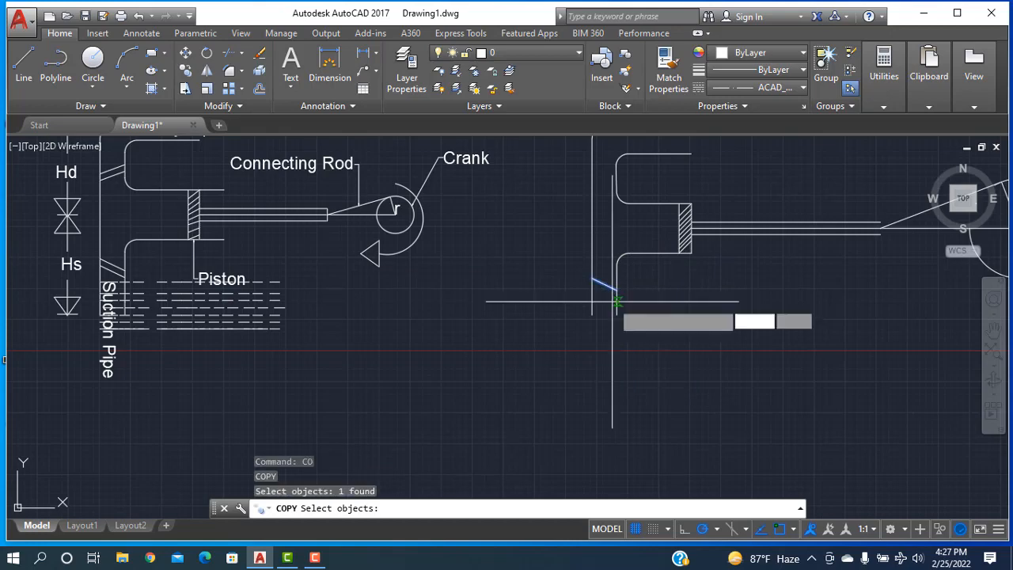
{"action": "key", "text": "Return"}
{"action": "left_click", "coordinate": [618, 290]}
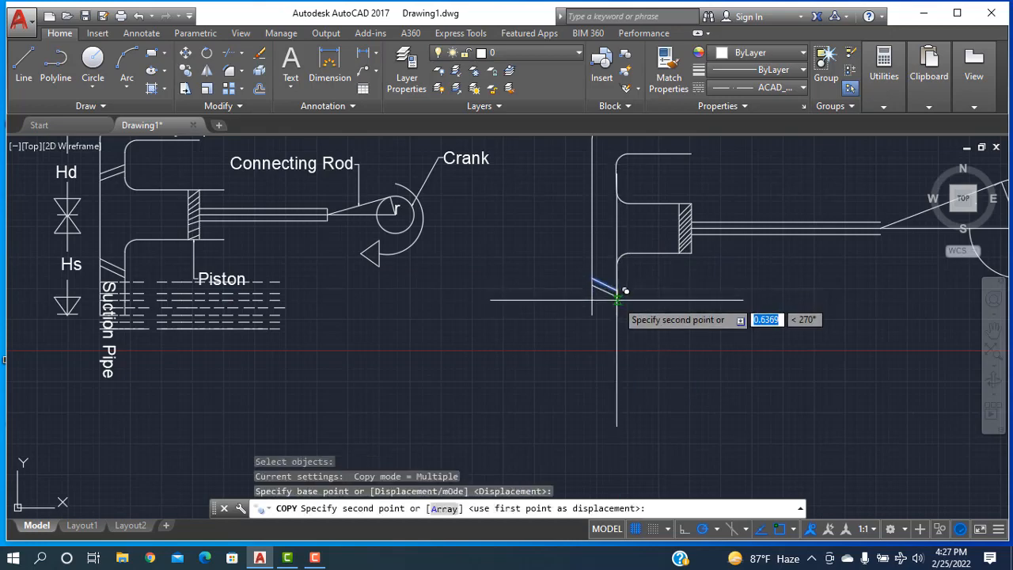
{"action": "left_click", "coordinate": [610, 287]}
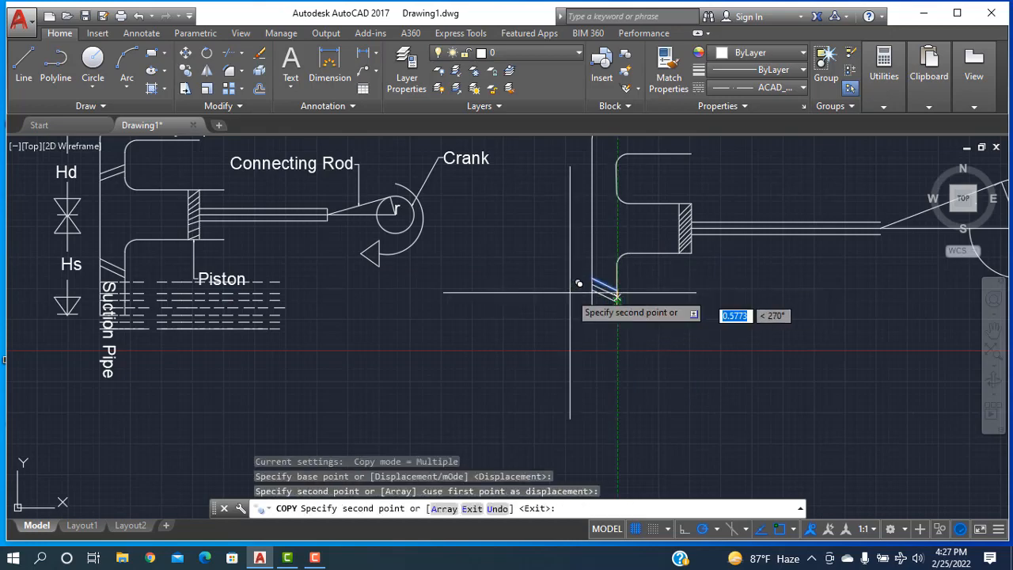
{"action": "right_click", "coordinate": [519, 279]}
{"action": "left_click", "coordinate": [547, 289]}
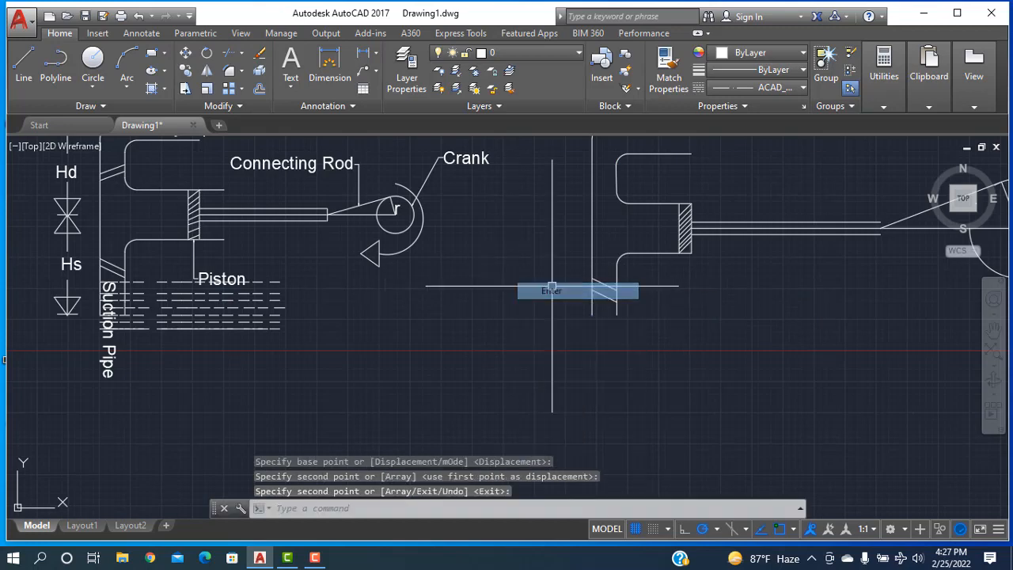
Draw a slanted valve line about 2.2 units long across the delivery pipe, from its inner wall down to its outer wall.
{"action": "scroll", "coordinate": [591, 260], "scroll_direction": "up", "scroll_amount": 2}
{"action": "scroll", "coordinate": [602, 245], "scroll_direction": "down", "scroll_amount": 5}
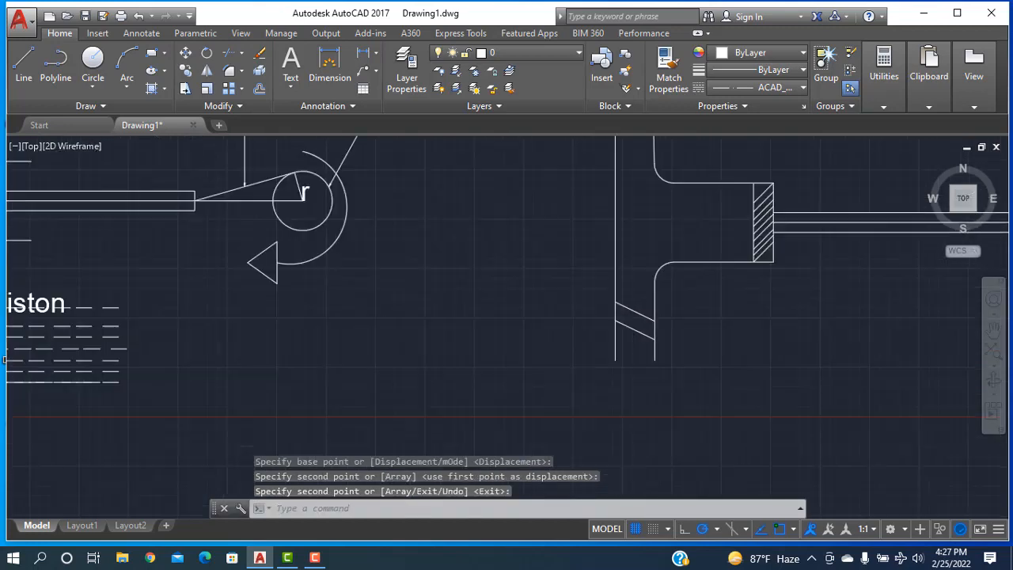
{"action": "left_click", "coordinate": [24, 61]}
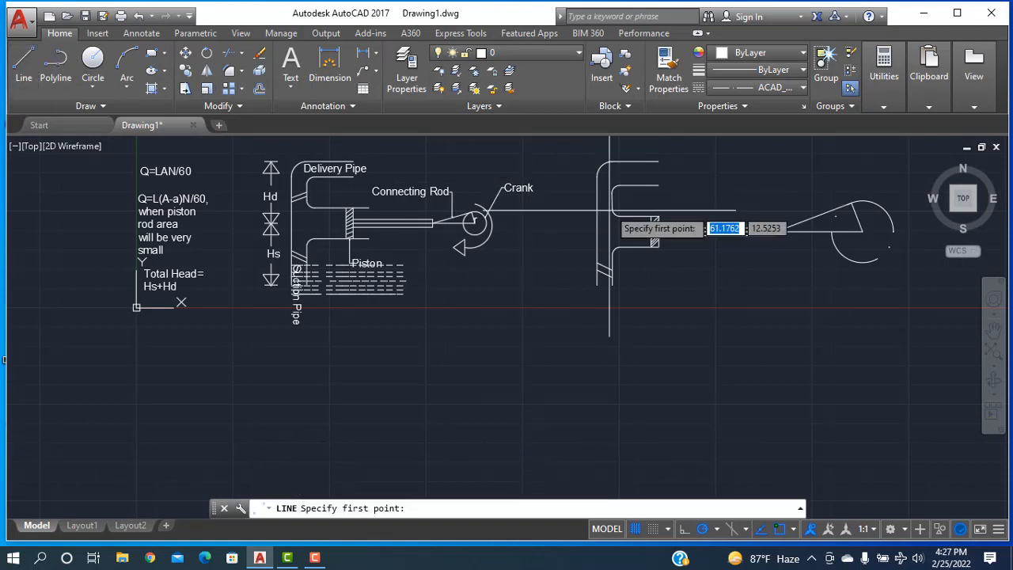
{"action": "left_click", "coordinate": [612, 204]}
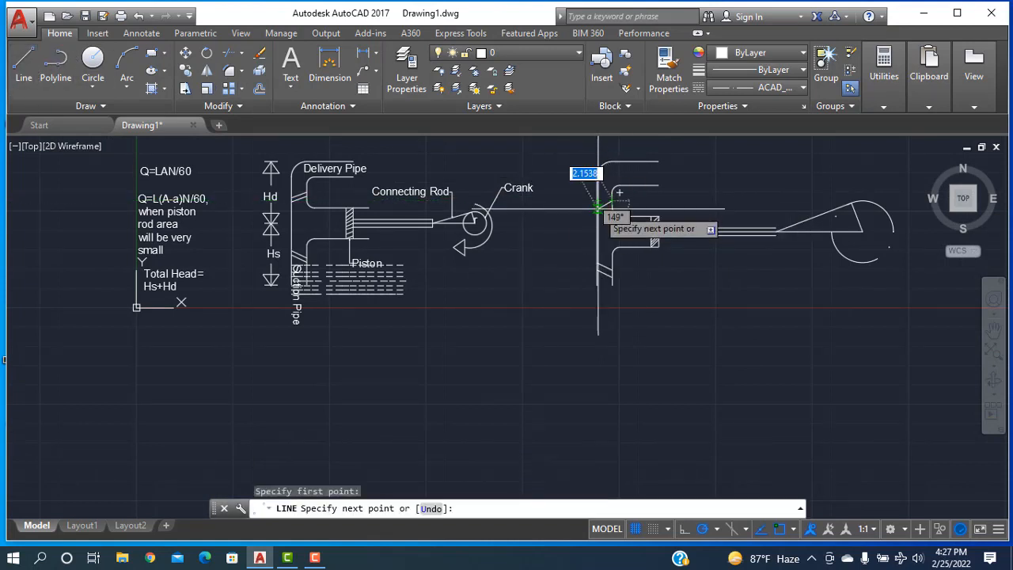
{"action": "left_click", "coordinate": [595, 205]}
{"action": "right_click", "coordinate": [552, 191]}
{"action": "left_click", "coordinate": [570, 201]}
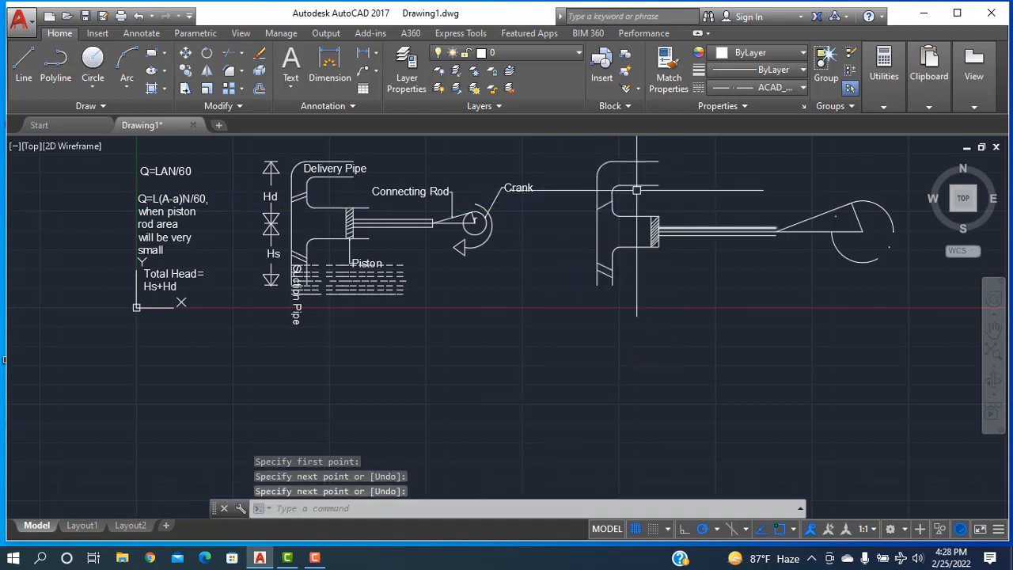
Copy the slanted delivery valve line a short distance straight up within the pipe to form a parallel pair.
{"action": "scroll", "coordinate": [622, 203], "scroll_direction": "down", "scroll_amount": 5}
{"action": "scroll", "coordinate": [648, 202], "scroll_direction": "up", "scroll_amount": 7}
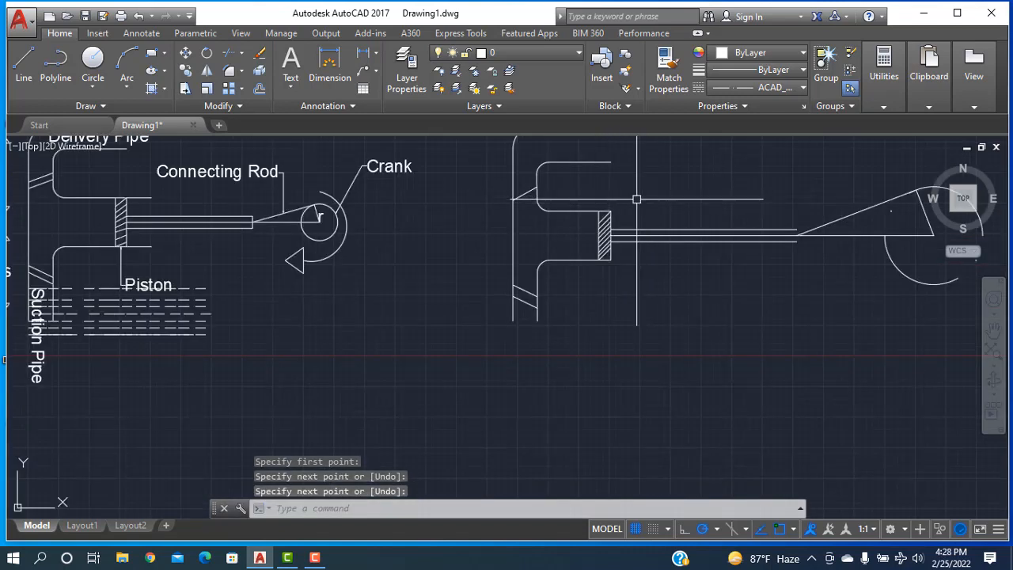
{"action": "key", "text": "BackSpace"}
{"action": "type", "text": "ct "}
{"action": "type", "text": "o"}
{"action": "key", "text": "Return"}
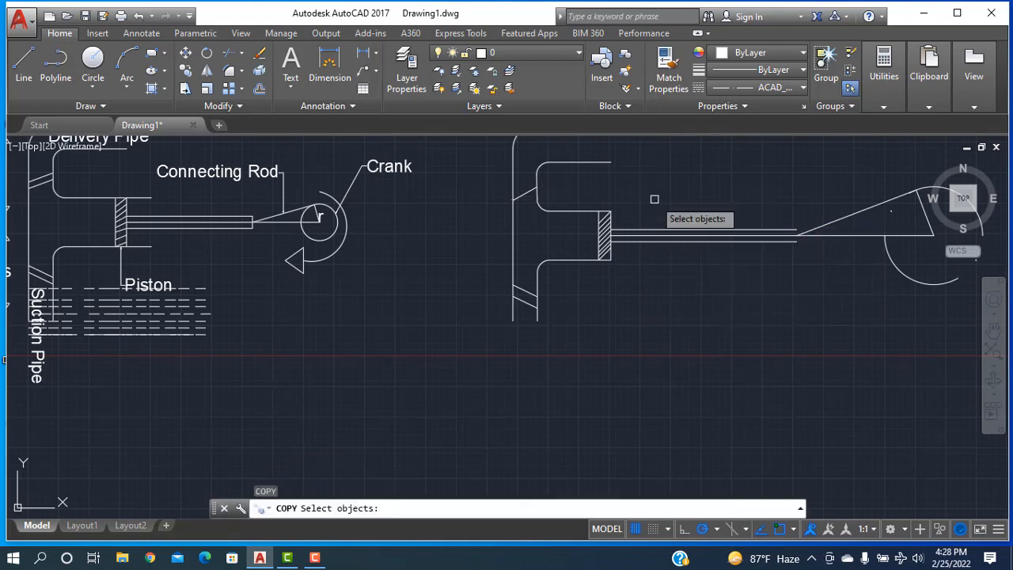
{"action": "left_click", "coordinate": [515, 195]}
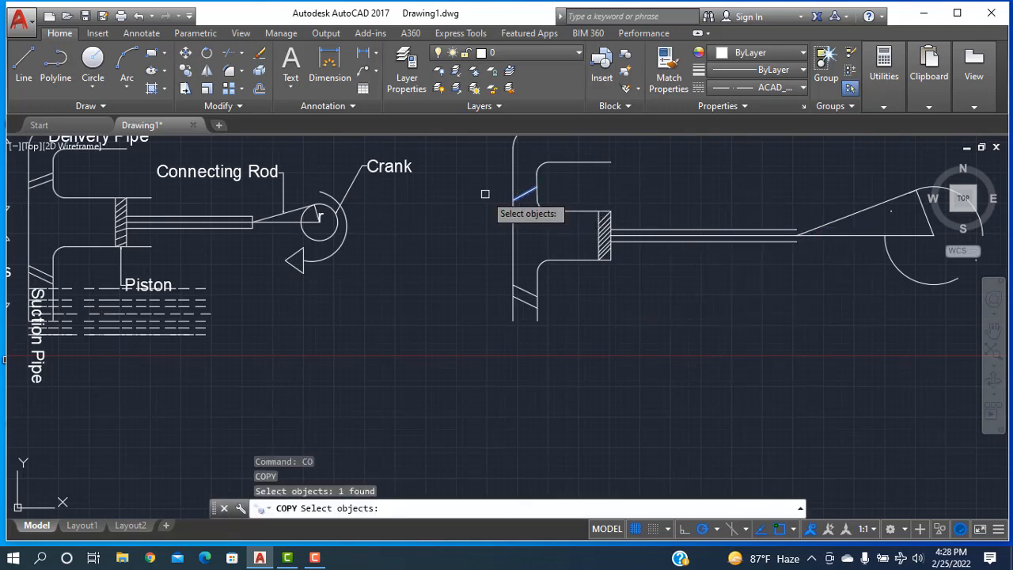
{"action": "key", "text": "Return"}
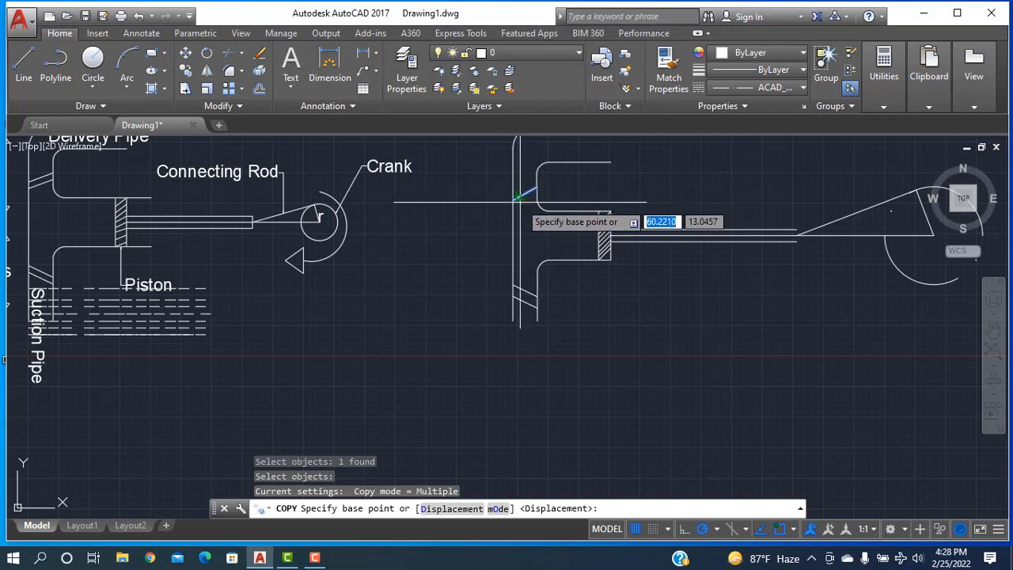
{"action": "left_click", "coordinate": [513, 200]}
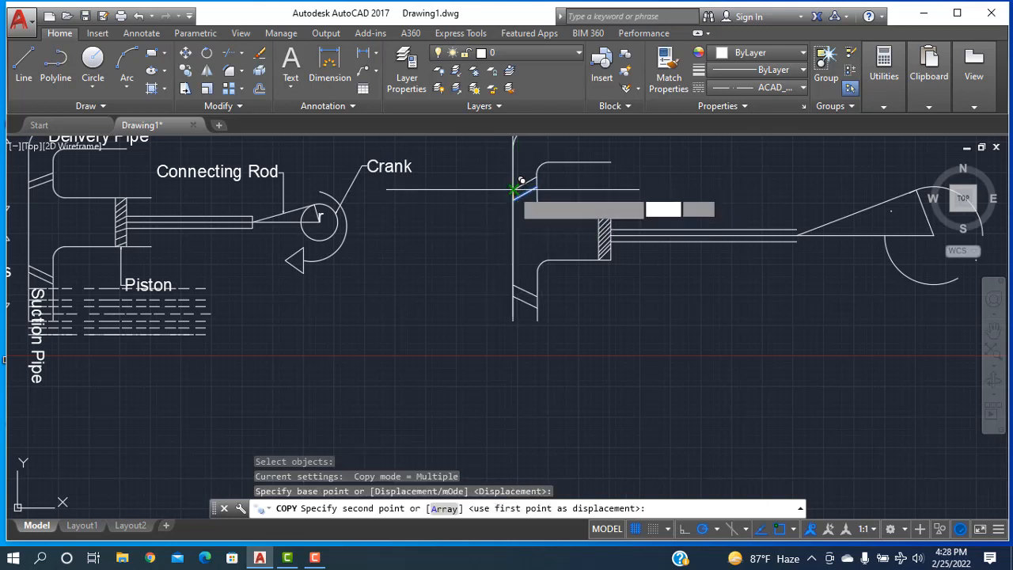
{"action": "left_click", "coordinate": [513, 189]}
{"action": "right_click", "coordinate": [433, 235]}
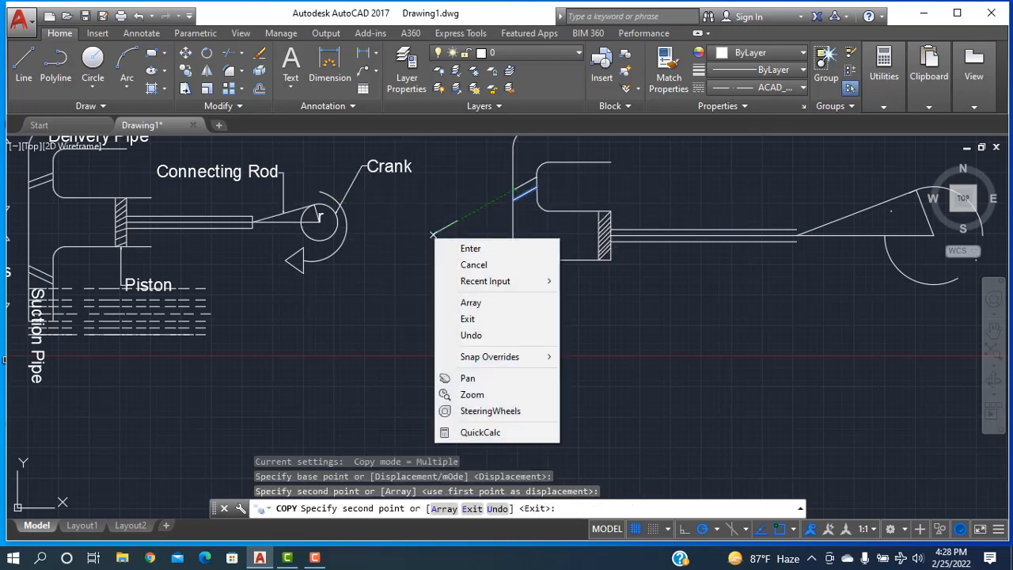
{"action": "left_click", "coordinate": [471, 248]}
Draw a short horizontal line extending the upper cylinder wall past the piston toward the crank.
{"action": "scroll", "coordinate": [676, 292], "scroll_direction": "down", "scroll_amount": 2}
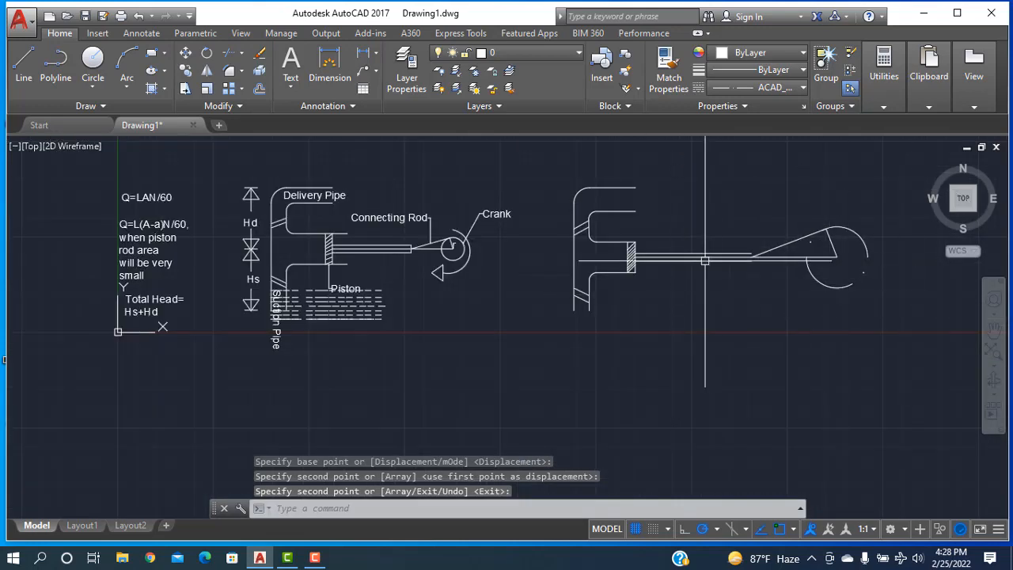
{"action": "left_click", "coordinate": [24, 63]}
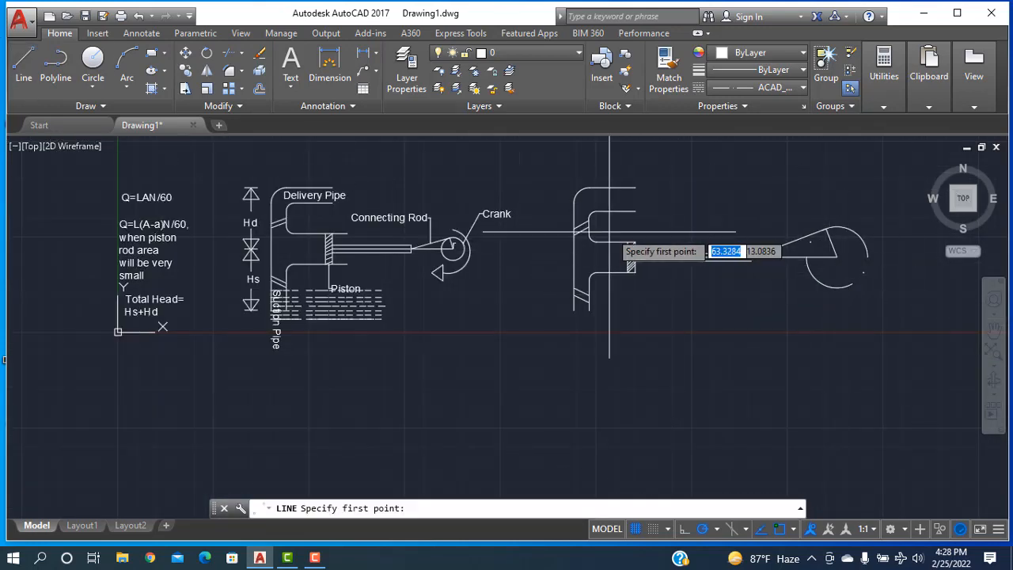
{"action": "left_click", "coordinate": [656, 240]}
{"action": "right_click", "coordinate": [685, 213]}
{"action": "left_click", "coordinate": [703, 223]}
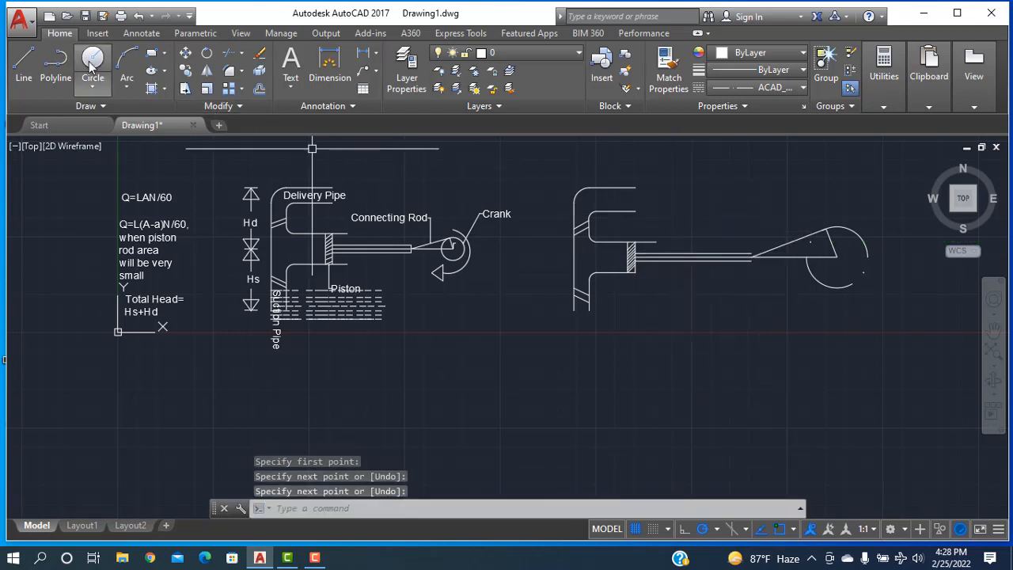
Draw a horizontal line about 3 units long extending the lower cylinder wall from the piston's bottom corner toward the crank.
{"action": "left_click", "coordinate": [24, 63]}
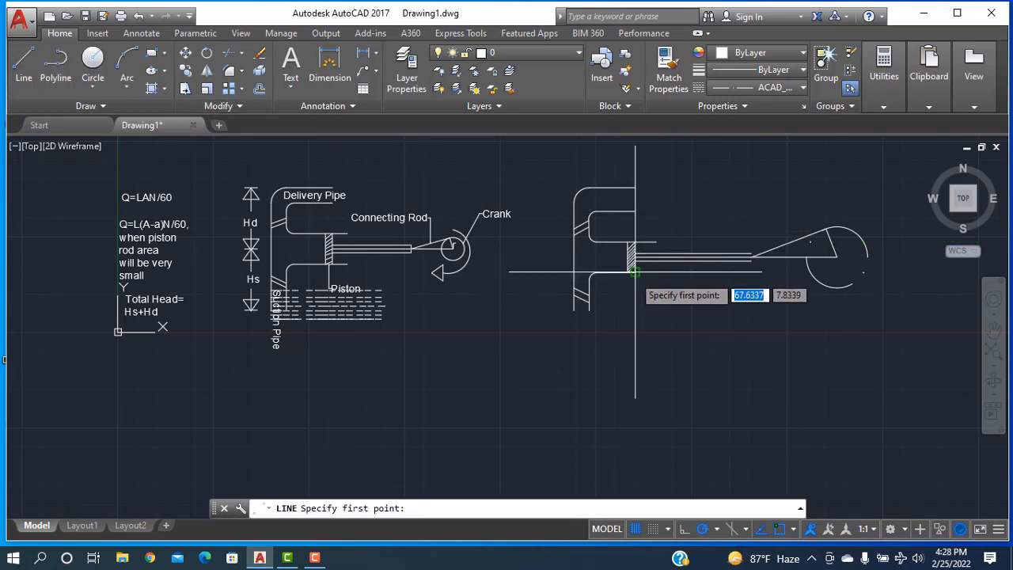
{"action": "left_click", "coordinate": [634, 271]}
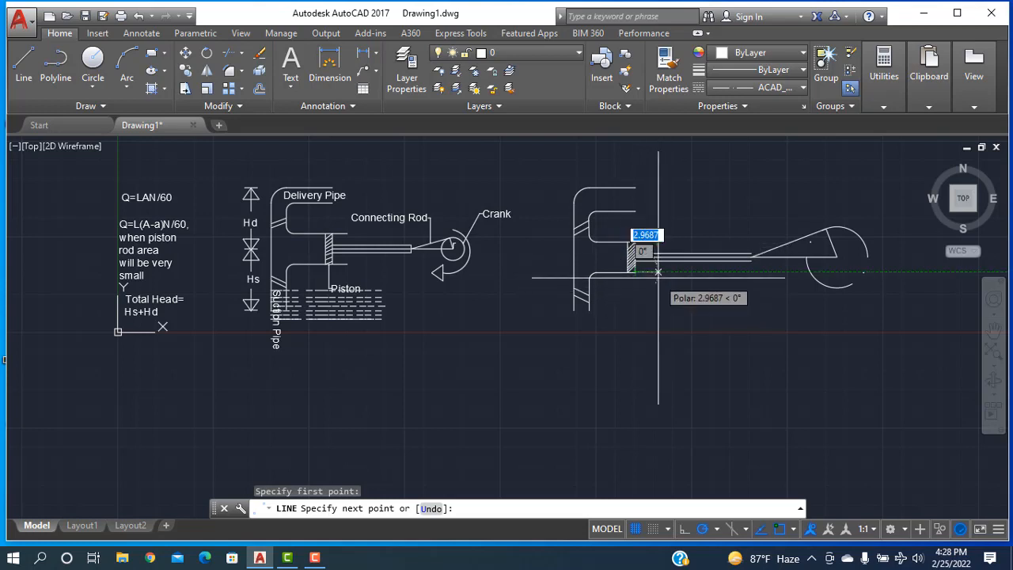
{"action": "left_click", "coordinate": [658, 273]}
{"action": "right_click", "coordinate": [674, 226]}
{"action": "left_click", "coordinate": [669, 213]}
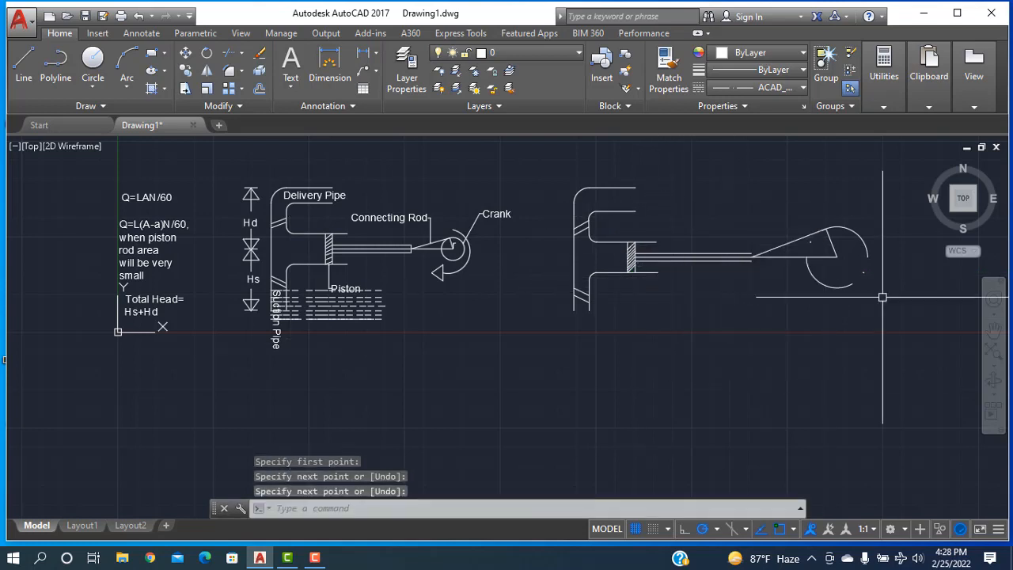
Draw a vertical line 1 unit long closing the crank-side end of the new pump's piston rod.
{"action": "left_click", "coordinate": [24, 63]}
{"action": "scroll", "coordinate": [747, 252], "scroll_direction": "down", "scroll_amount": 5}
{"action": "scroll", "coordinate": [747, 251], "scroll_direction": "up", "scroll_amount": 8}
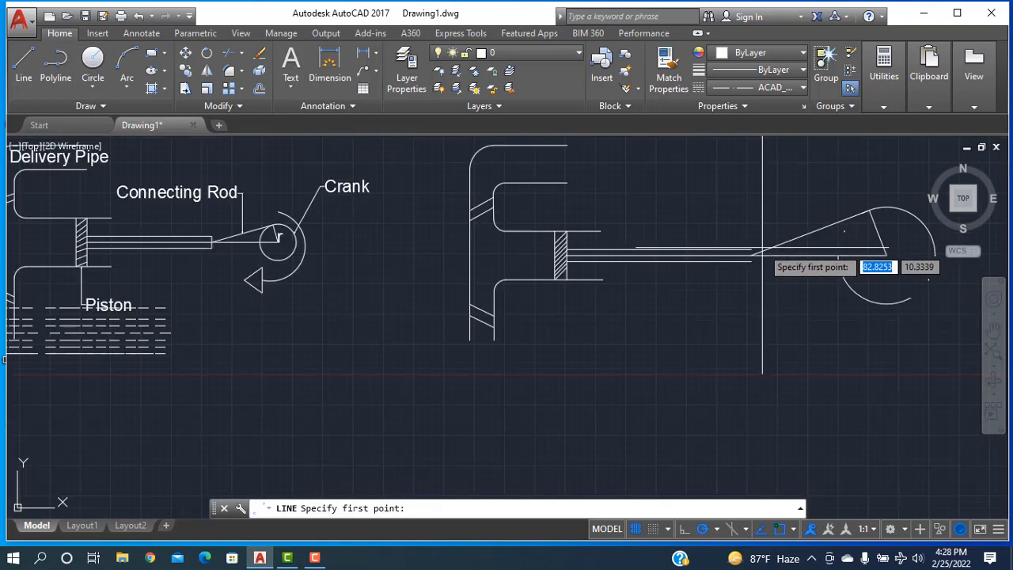
{"action": "left_click", "coordinate": [741, 252]}
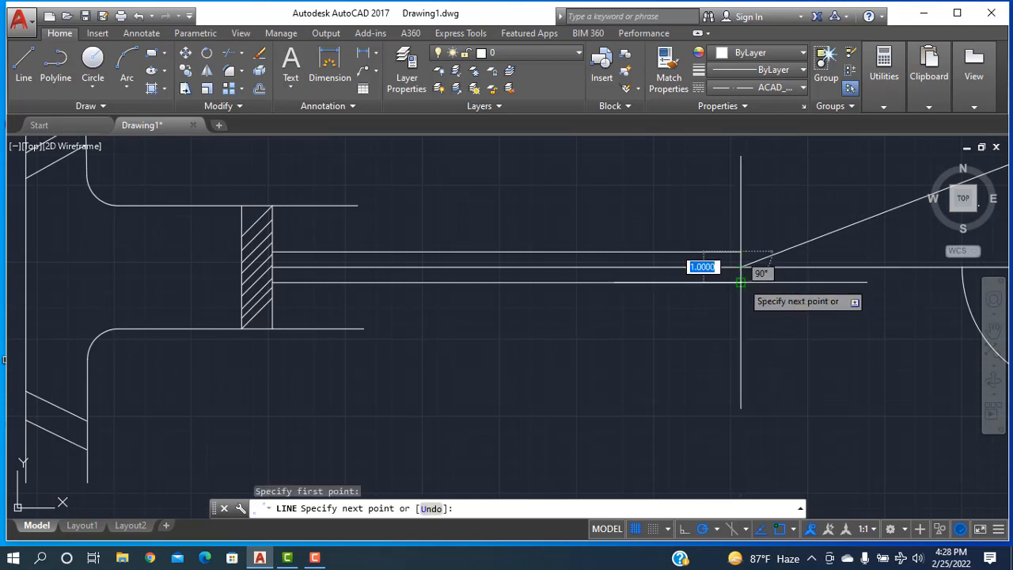
{"action": "left_click", "coordinate": [741, 282]}
{"action": "right_click", "coordinate": [707, 212]}
{"action": "left_click", "coordinate": [742, 222]}
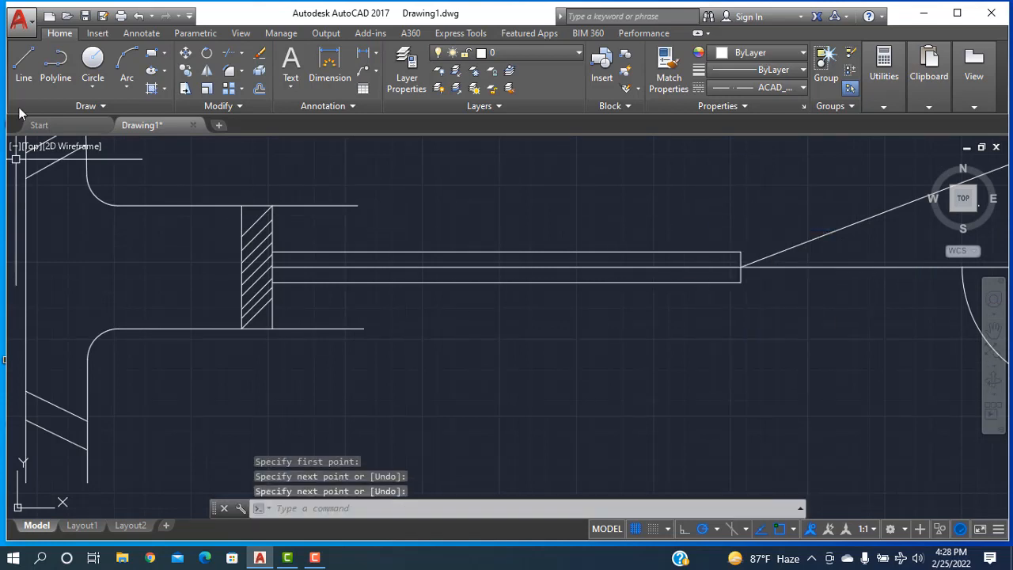
Draw a three-point arc from the rod end's upper corner through the centreline junction to a point just beyond it.
{"action": "left_click", "coordinate": [22, 68]}
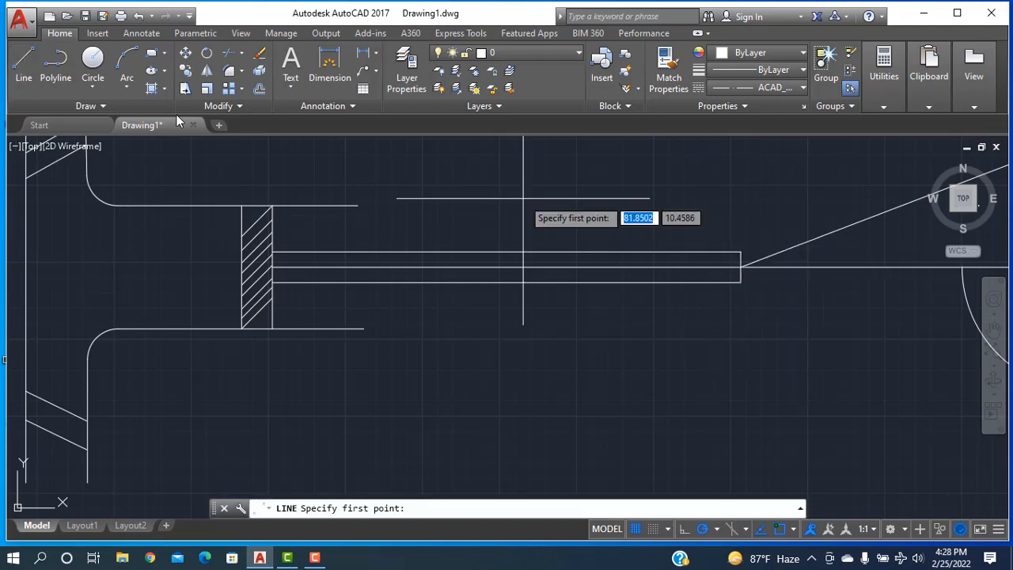
{"action": "left_click", "coordinate": [125, 89]}
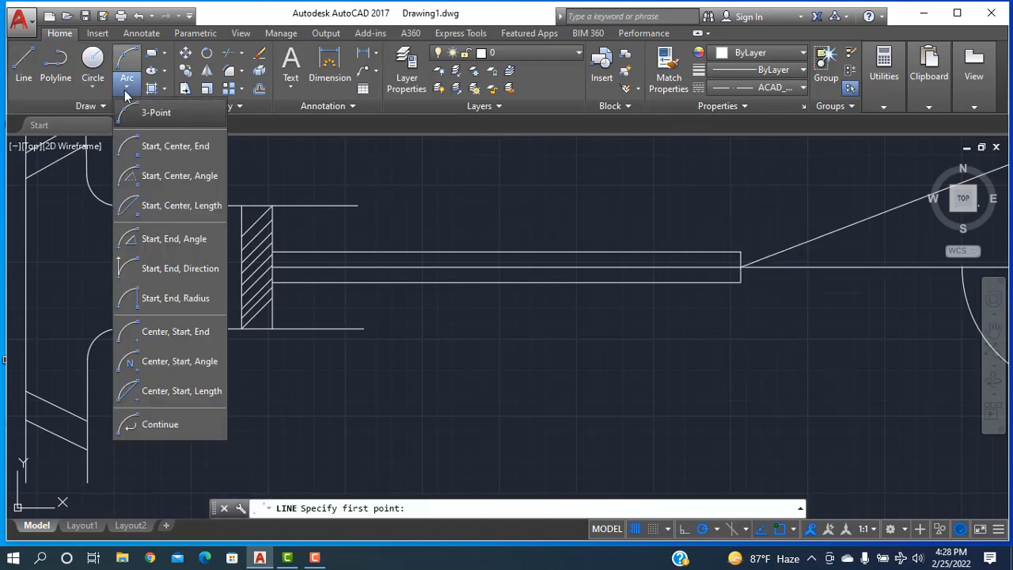
{"action": "left_click", "coordinate": [154, 112]}
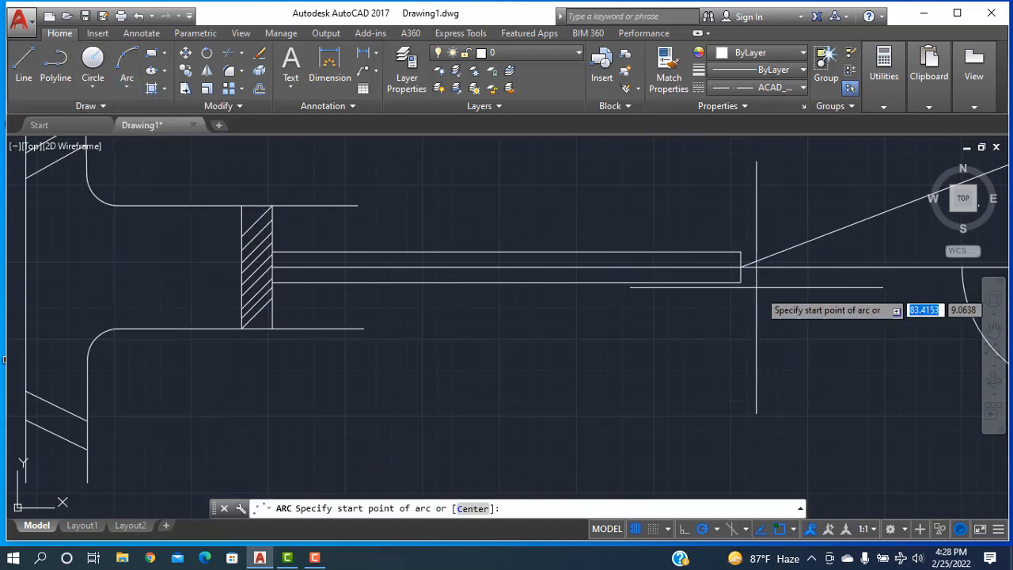
{"action": "scroll", "coordinate": [752, 277], "scroll_direction": "up", "scroll_amount": 6}
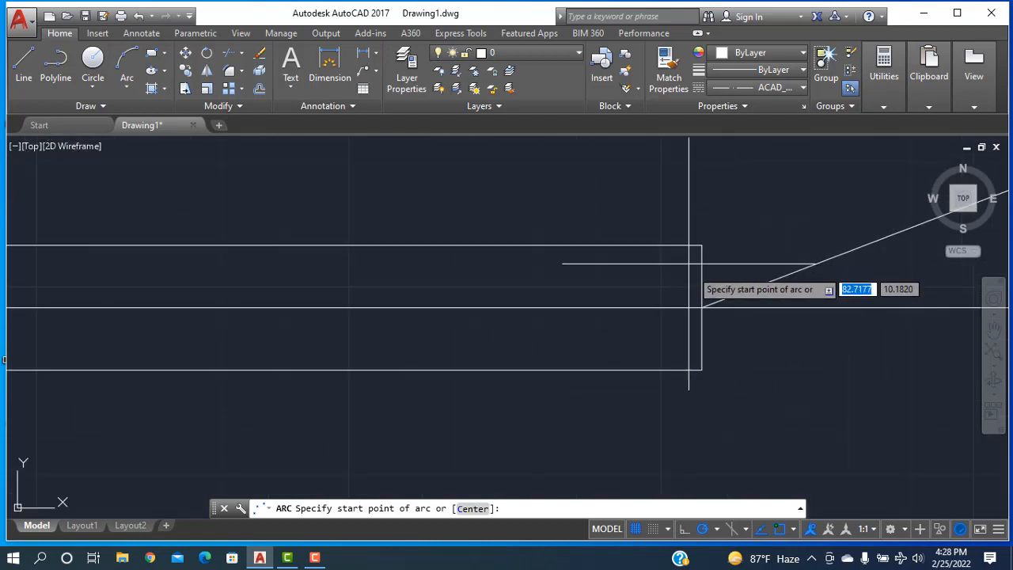
{"action": "left_click", "coordinate": [702, 307]}
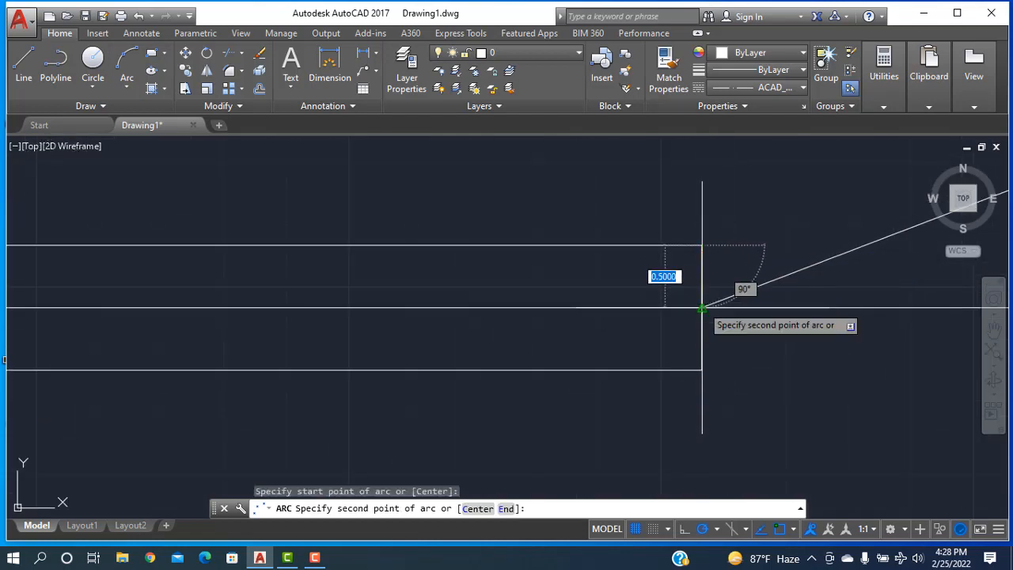
{"action": "left_click", "coordinate": [717, 291]}
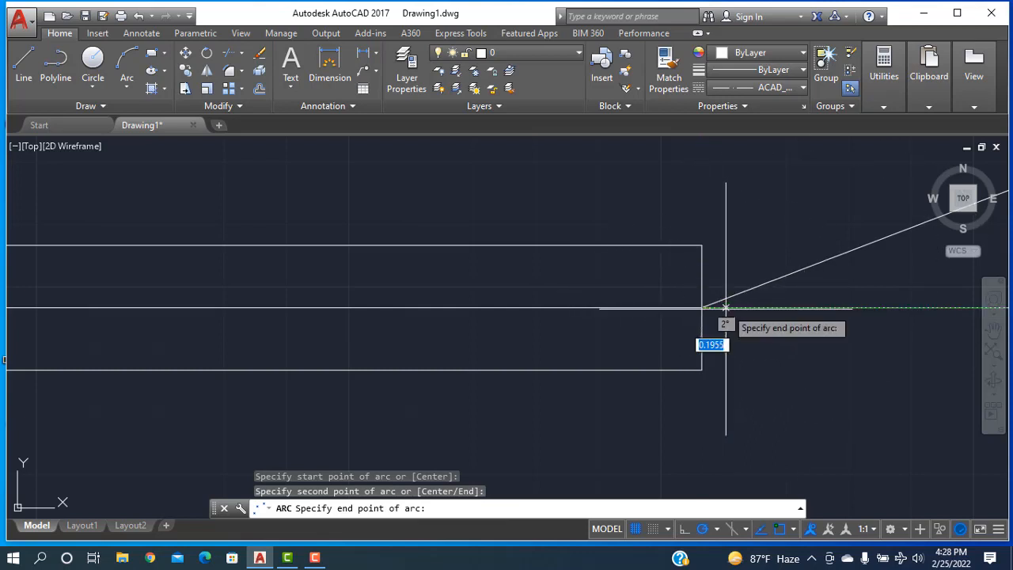
{"action": "left_click", "coordinate": [722, 309]}
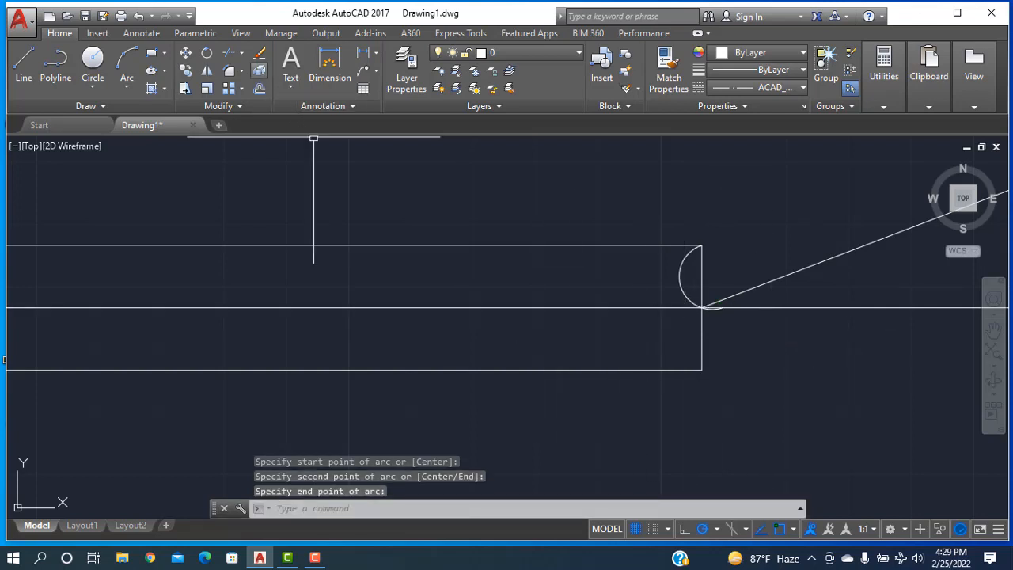
Draw a three-point arc from the rod end's lower corner through the centreline junction, ending just above the centreline inside the rod.
{"action": "left_click", "coordinate": [127, 64]}
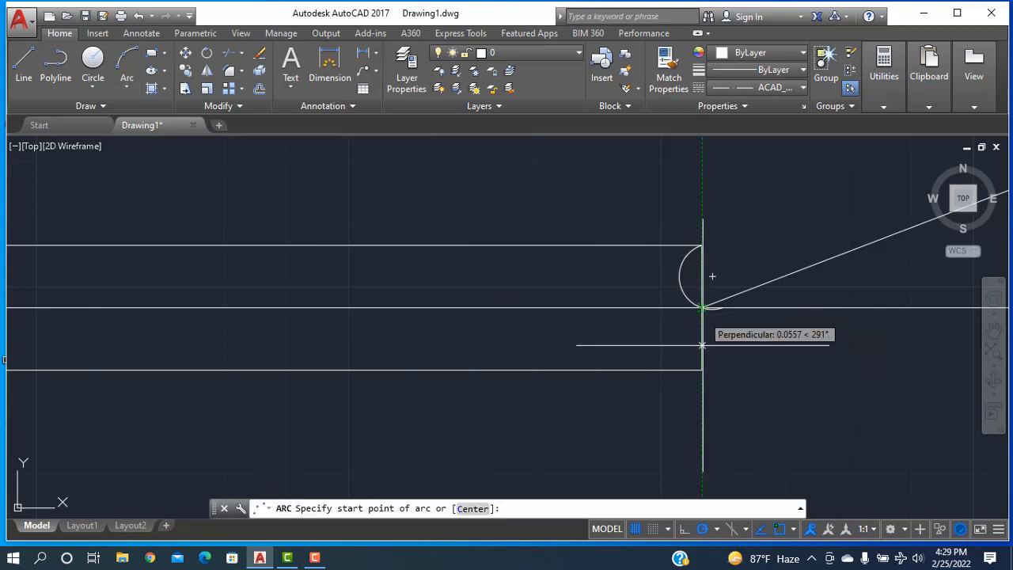
{"action": "left_click", "coordinate": [702, 369]}
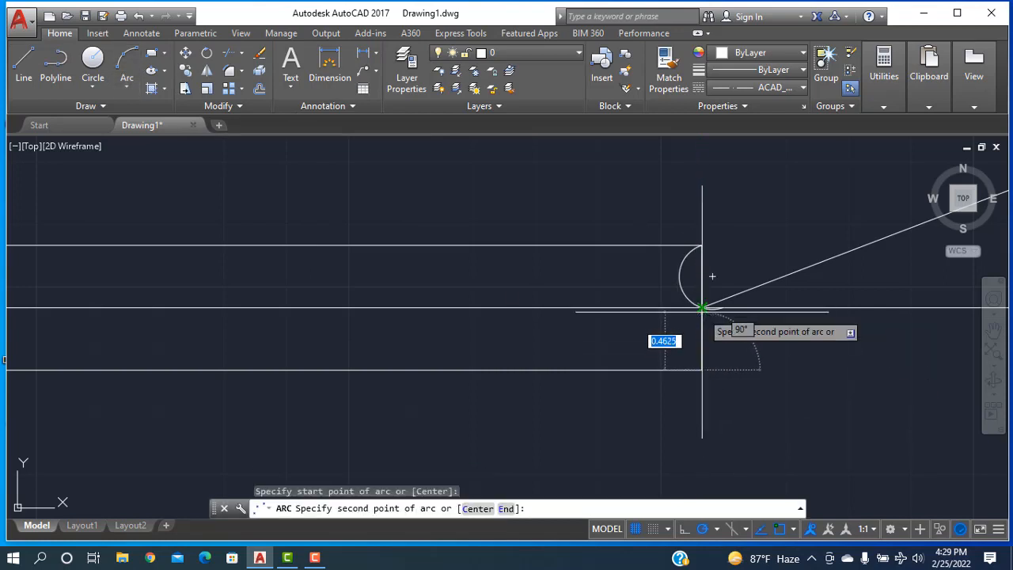
{"action": "left_click", "coordinate": [703, 308]}
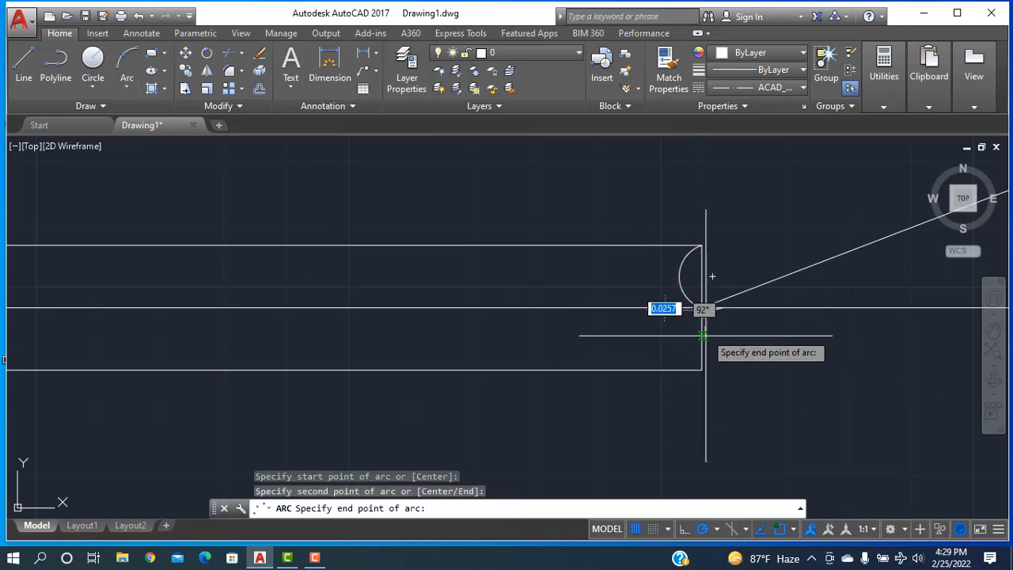
{"action": "left_click", "coordinate": [669, 299]}
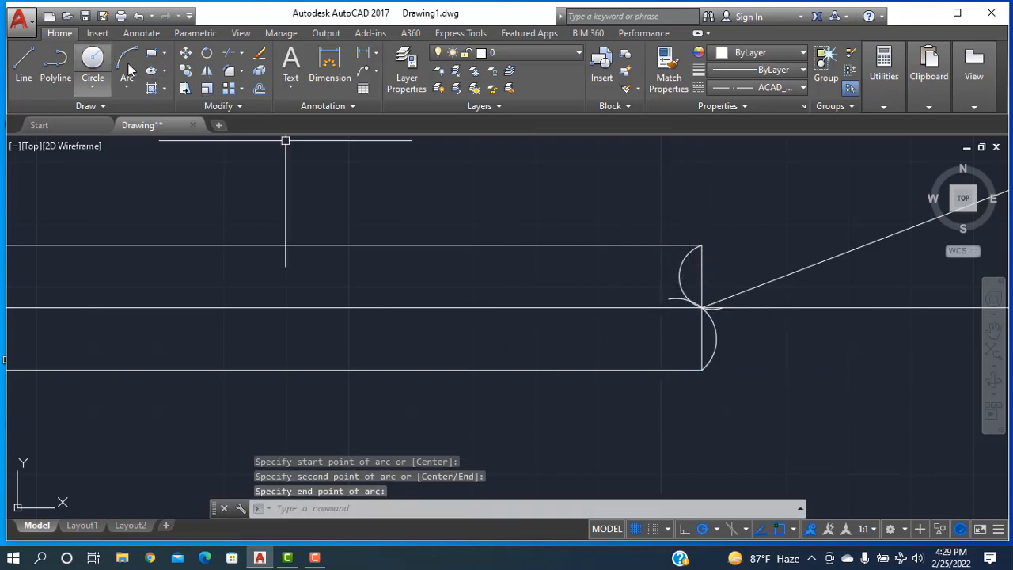
Trim the stray tails of both arcs around the centreline junction at the piston rod's end.
{"action": "left_click", "coordinate": [242, 55]}
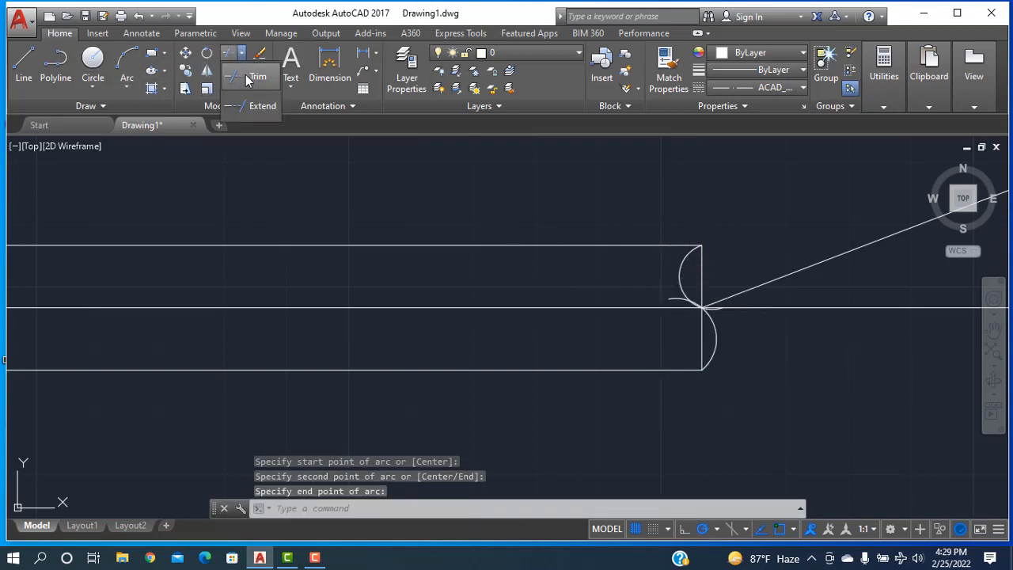
{"action": "left_click", "coordinate": [252, 77]}
{"action": "key", "text": "Return"}
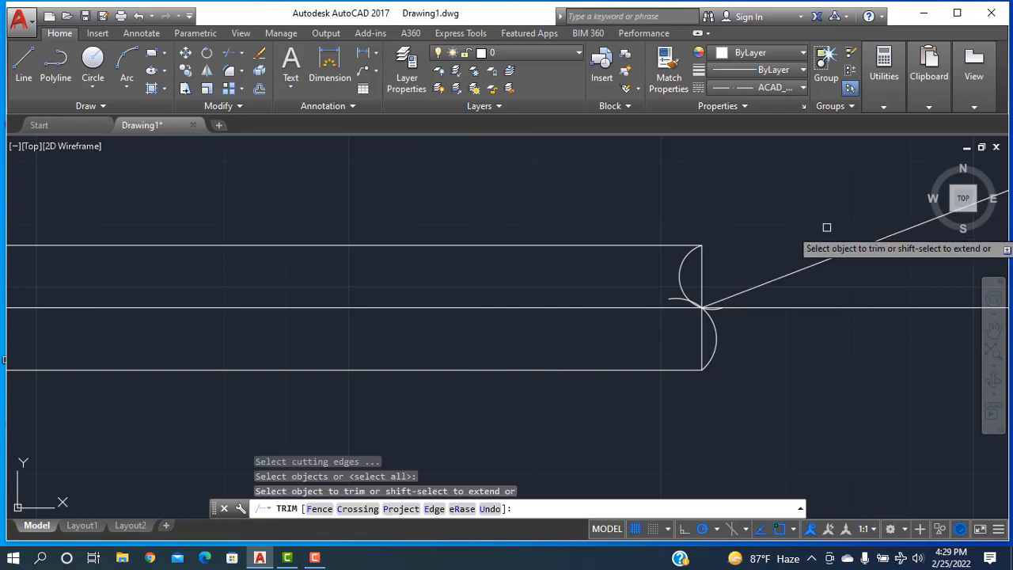
{"action": "left_click", "coordinate": [675, 295]}
{"action": "scroll", "coordinate": [729, 315], "scroll_direction": "up", "scroll_amount": 4}
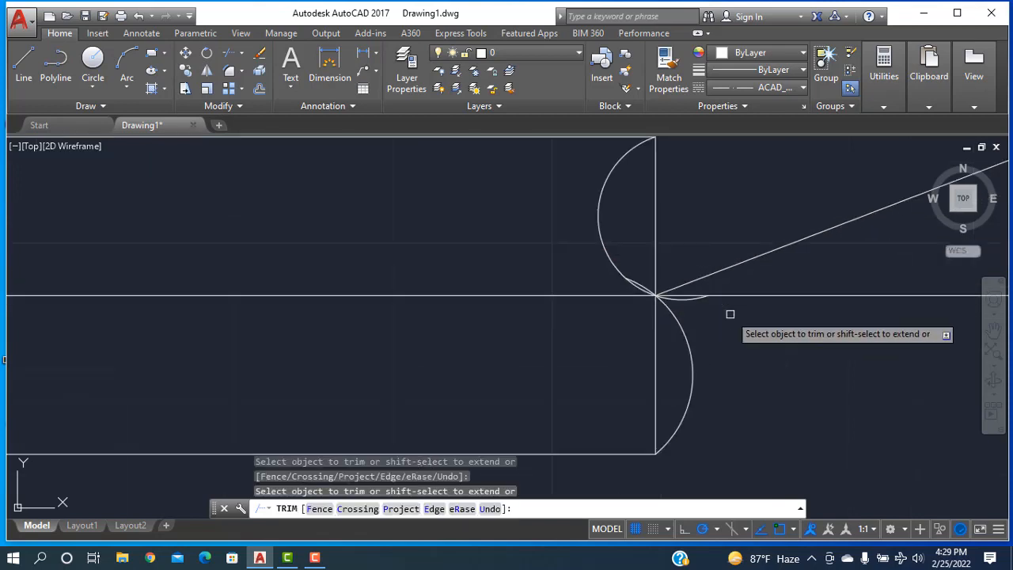
{"action": "left_click", "coordinate": [684, 301]}
{"action": "scroll", "coordinate": [651, 293], "scroll_direction": "up", "scroll_amount": 4}
{"action": "left_click", "coordinate": [648, 279]}
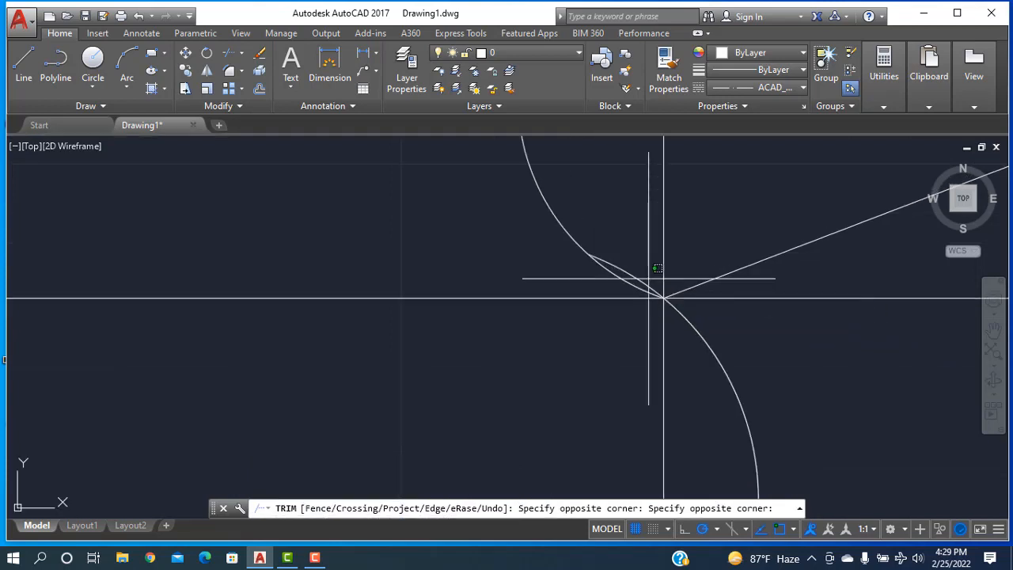
{"action": "left_click", "coordinate": [638, 282]}
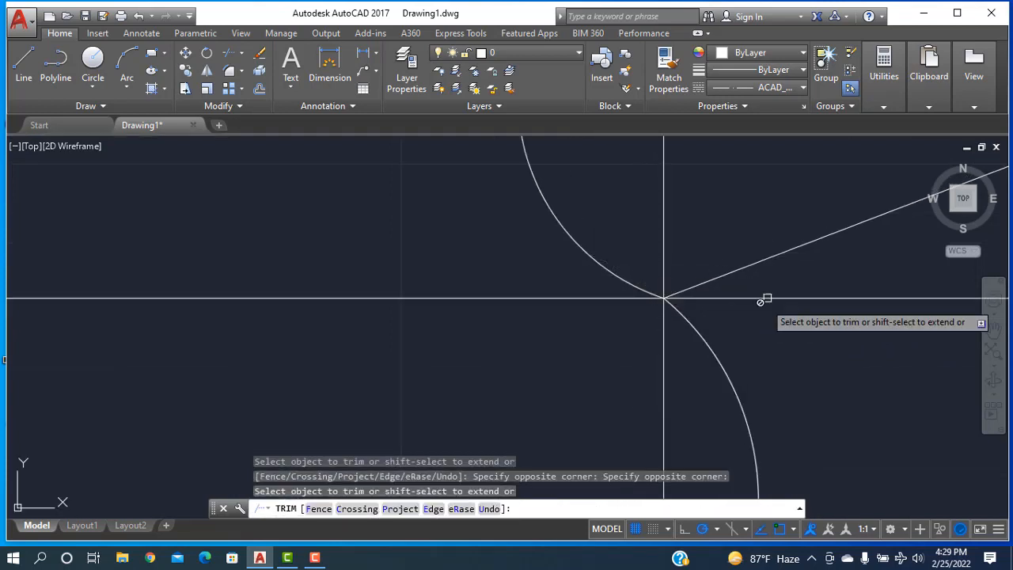
{"action": "scroll", "coordinate": [689, 296], "scroll_direction": "down", "scroll_amount": 5}
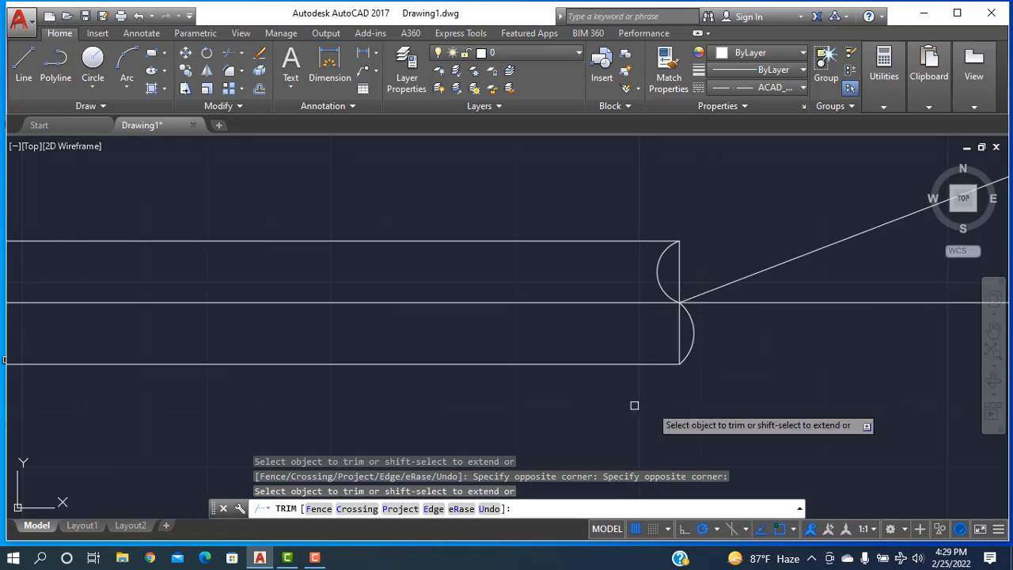
Remove the rod's vertical end line by trimming its upper half and erasing its lower half.
{"action": "left_click", "coordinate": [679, 267]}
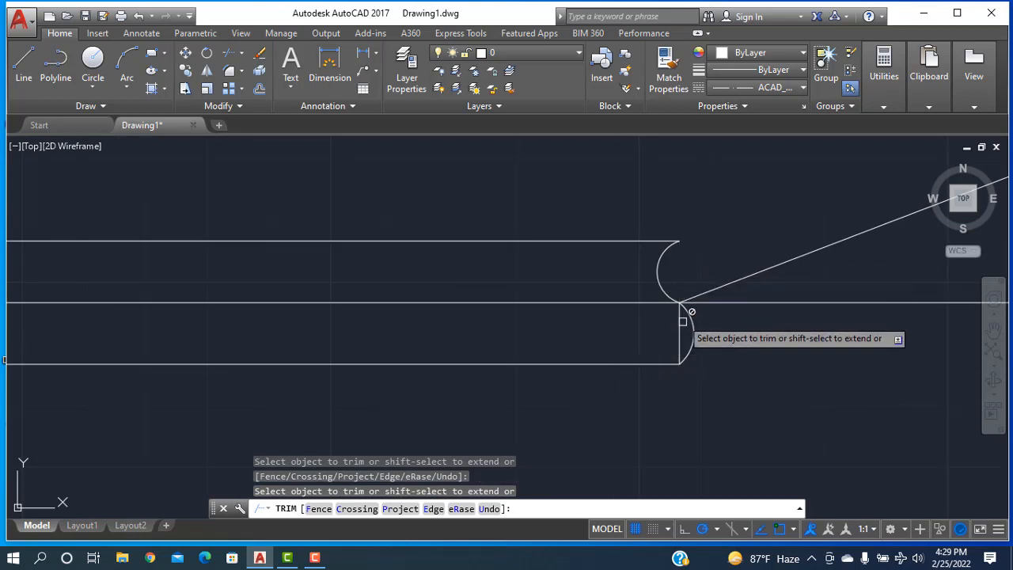
{"action": "right_click", "coordinate": [565, 181]}
{"action": "left_click", "coordinate": [610, 193]}
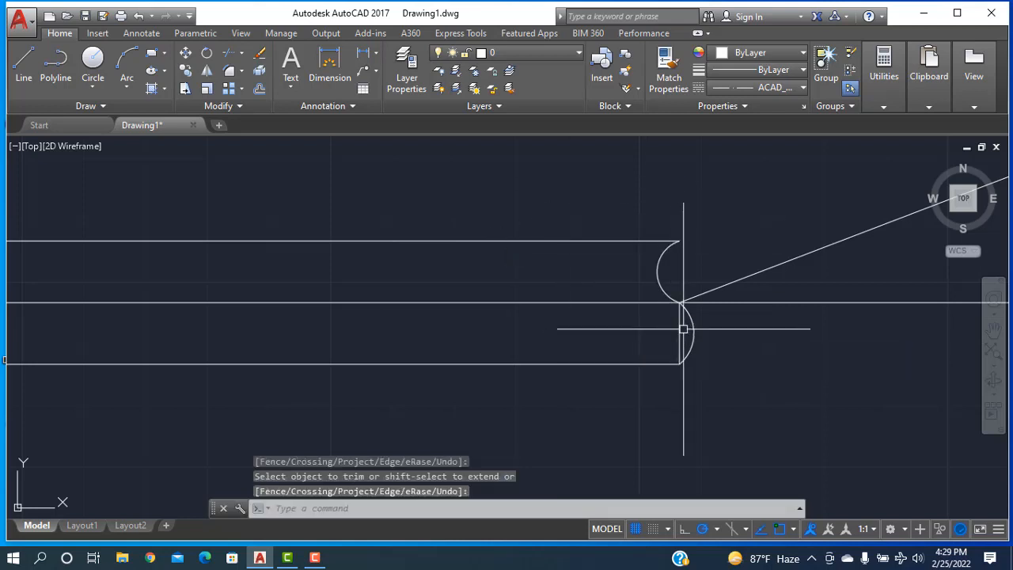
{"action": "left_click", "coordinate": [679, 331]}
{"action": "key", "text": "Delete"}
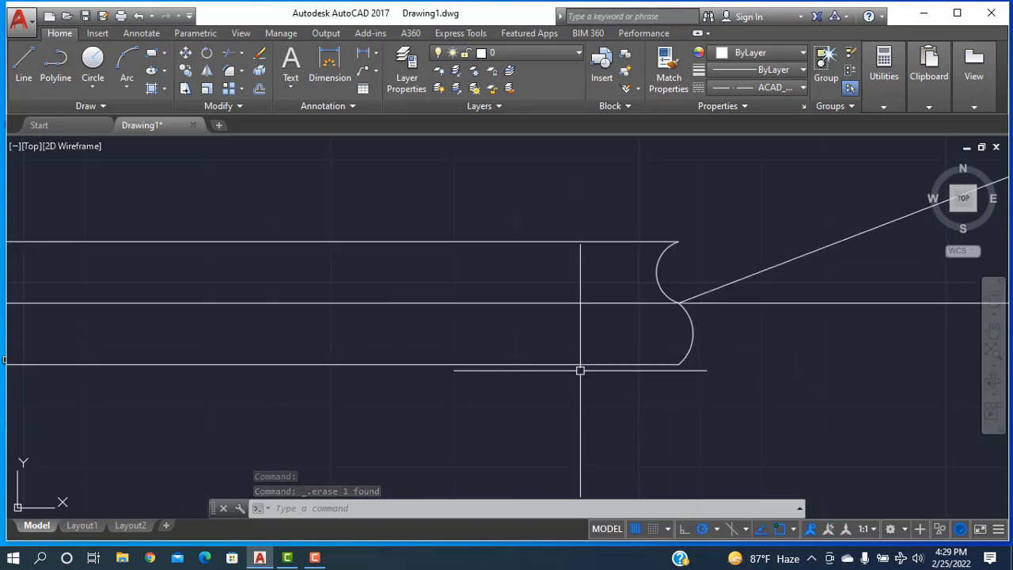
Draw a short vertical line from the rod end's upper corner down to the centreline junction.
{"action": "scroll", "coordinate": [581, 369], "scroll_direction": "down", "scroll_amount": 2}
{"action": "scroll", "coordinate": [616, 351], "scroll_direction": "down", "scroll_amount": 5}
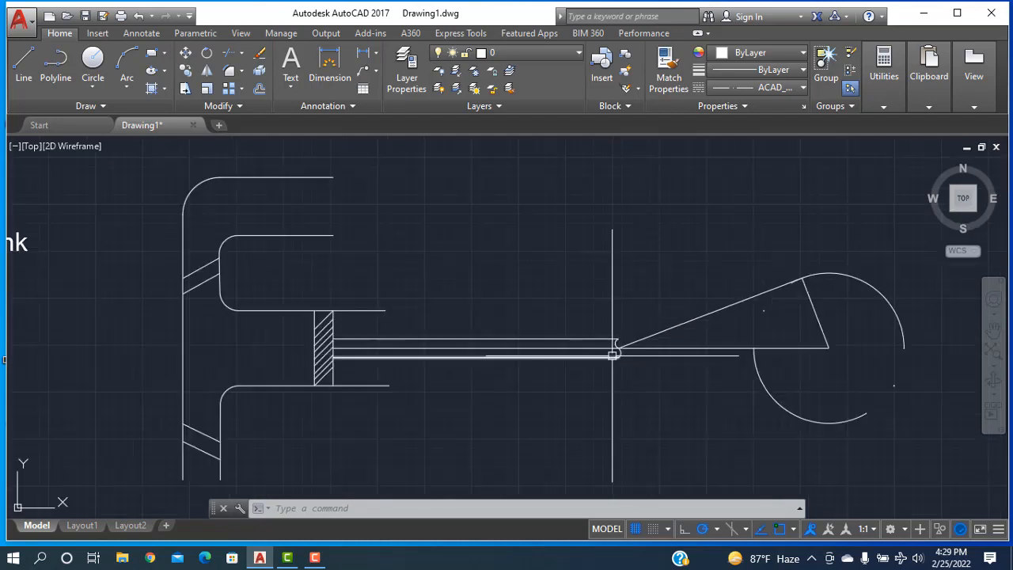
{"action": "scroll", "coordinate": [644, 369], "scroll_direction": "up", "scroll_amount": 5}
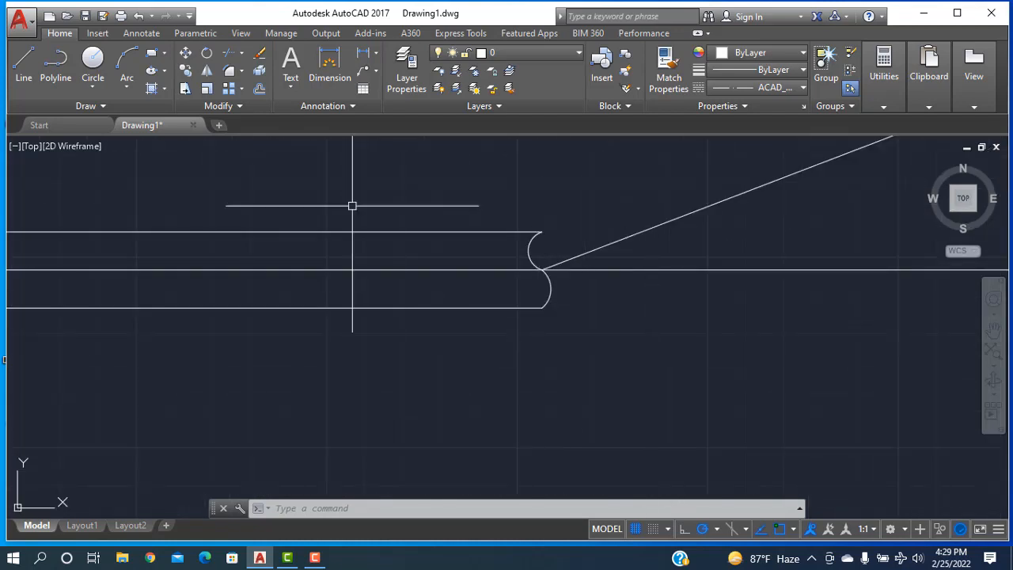
{"action": "left_click", "coordinate": [23, 65]}
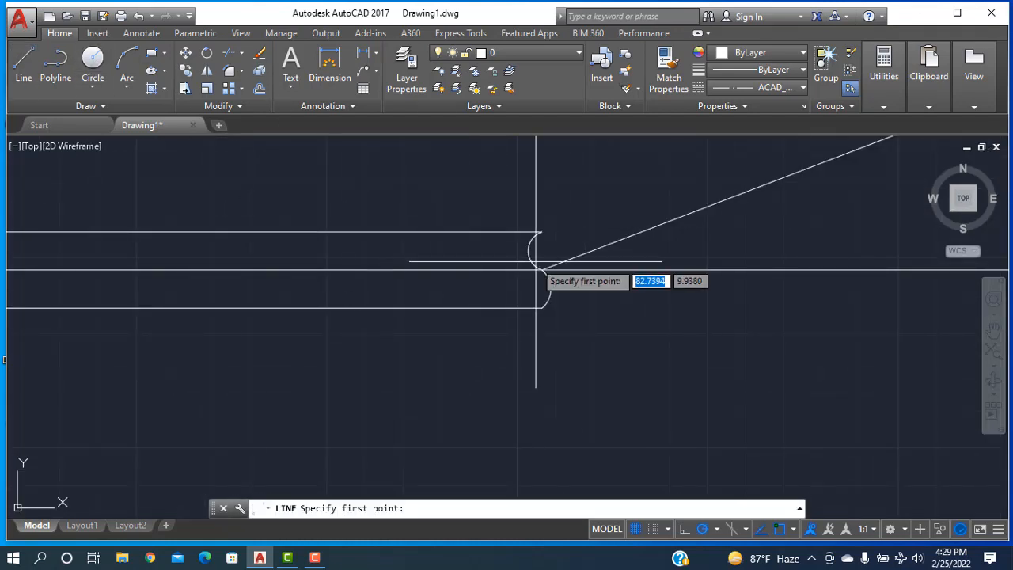
{"action": "left_click", "coordinate": [543, 233]}
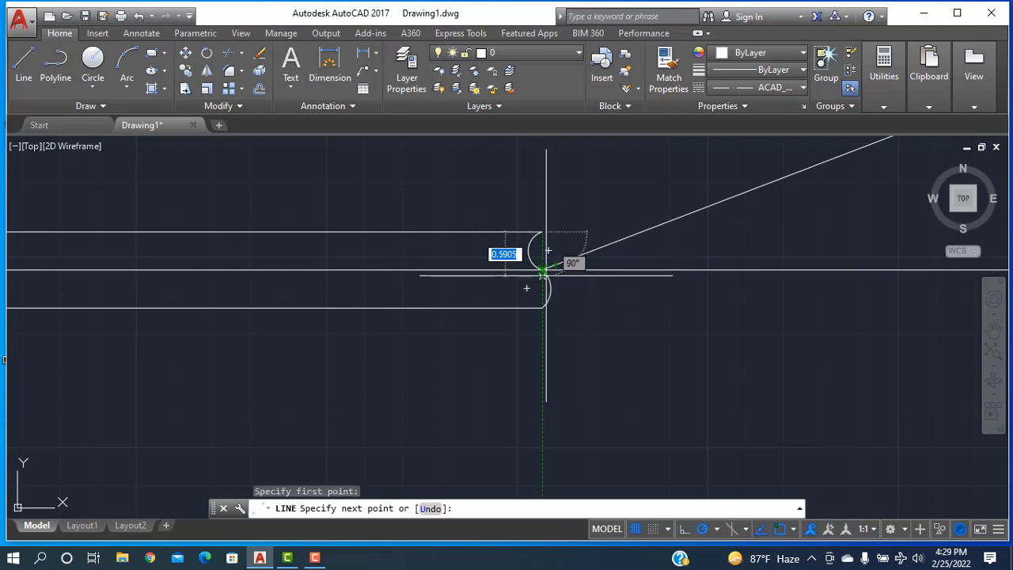
{"action": "right_click", "coordinate": [430, 149]}
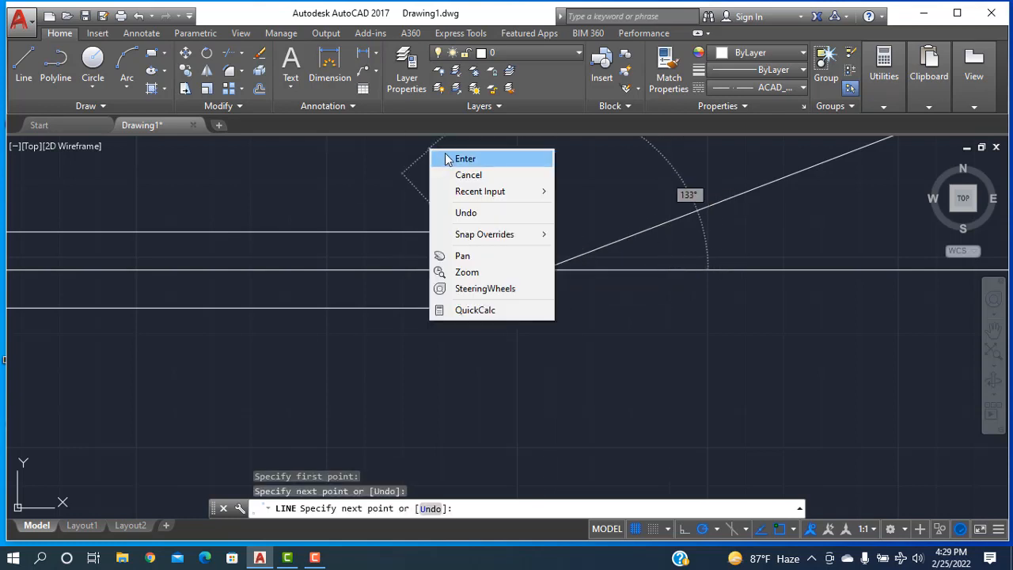
{"action": "left_click", "coordinate": [448, 159]}
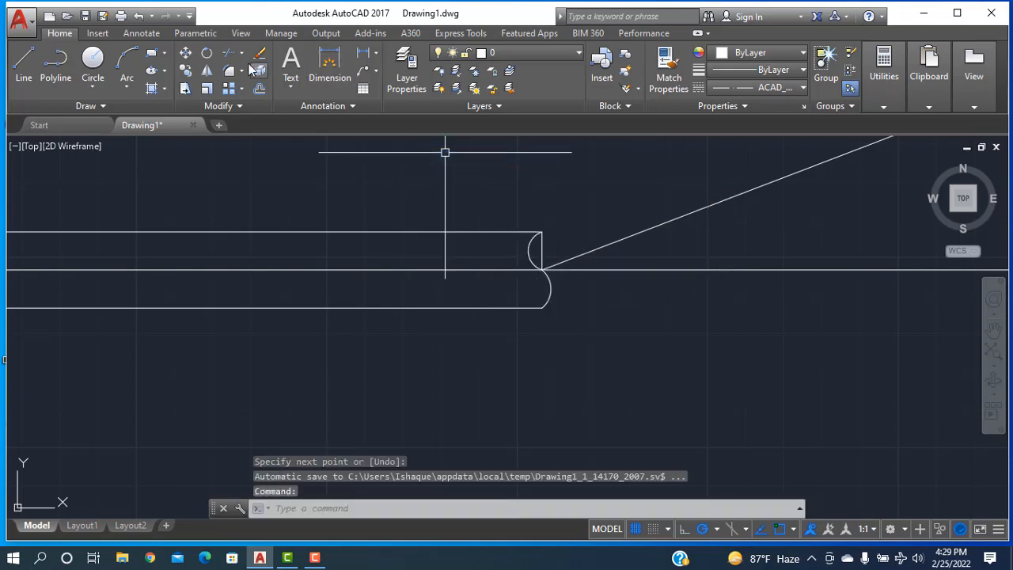
Mirror the upper rod-end arc across the short vertical line, keeping the source arc.
{"action": "left_click", "coordinate": [206, 73]}
{"action": "left_click", "coordinate": [529, 257]}
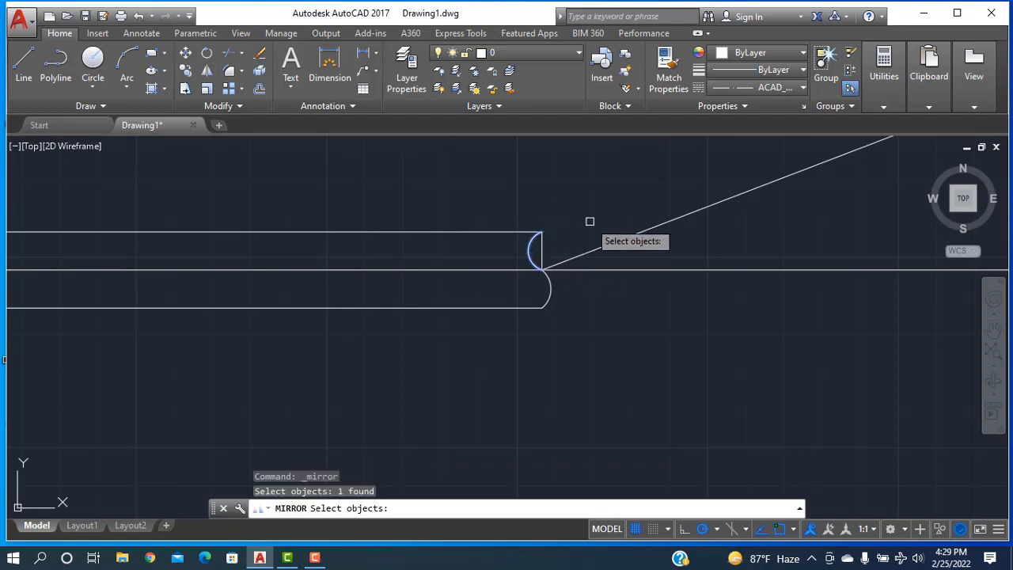
{"action": "key", "text": "Return"}
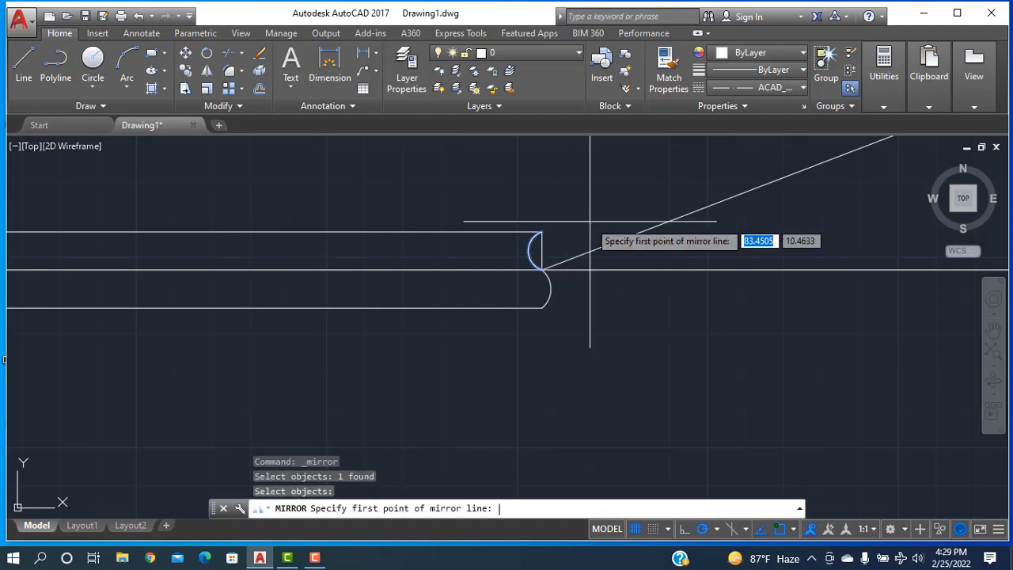
{"action": "left_click", "coordinate": [542, 270]}
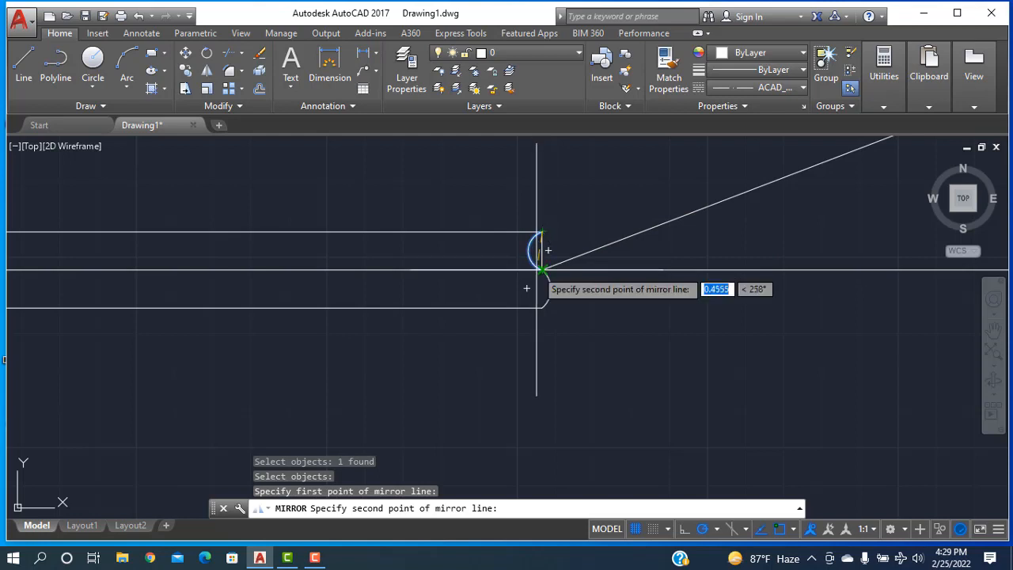
{"action": "left_click", "coordinate": [541, 275]}
{"action": "right_click", "coordinate": [578, 207]}
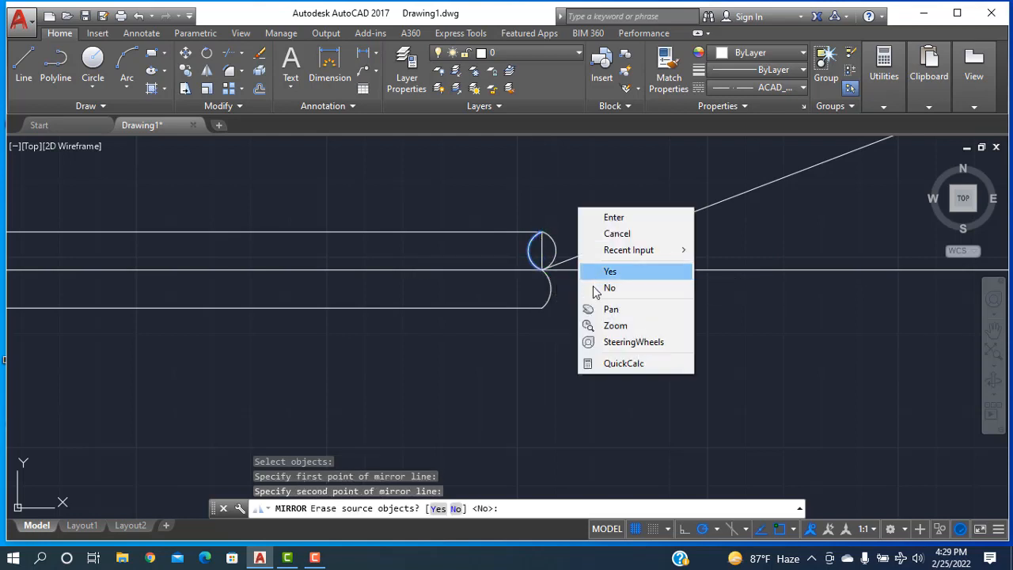
{"action": "left_click", "coordinate": [558, 192]}
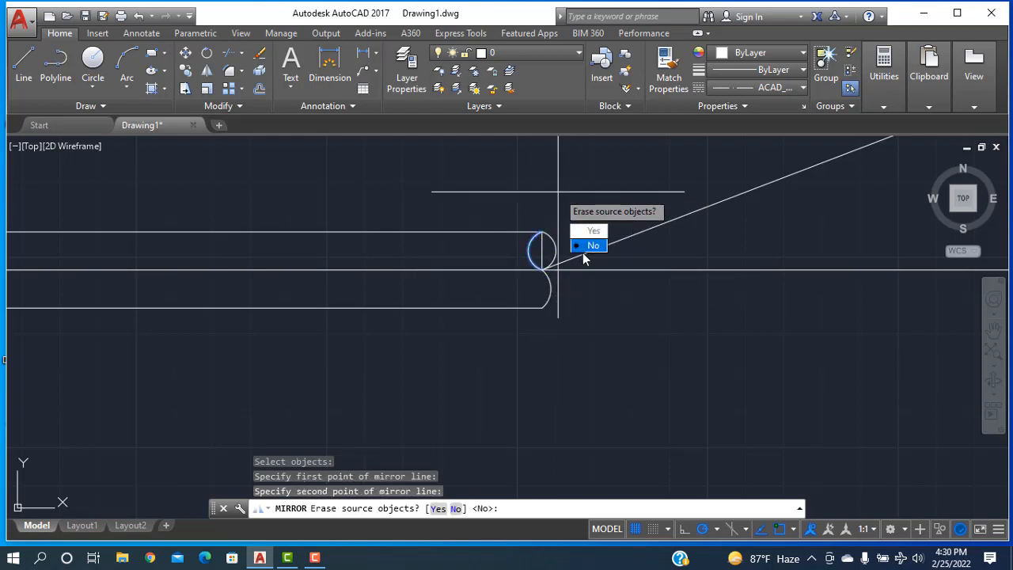
{"action": "left_click", "coordinate": [590, 246]}
Erase the short vertical line inside the piston rod's upper break loop.
{"action": "left_click", "coordinate": [542, 242]}
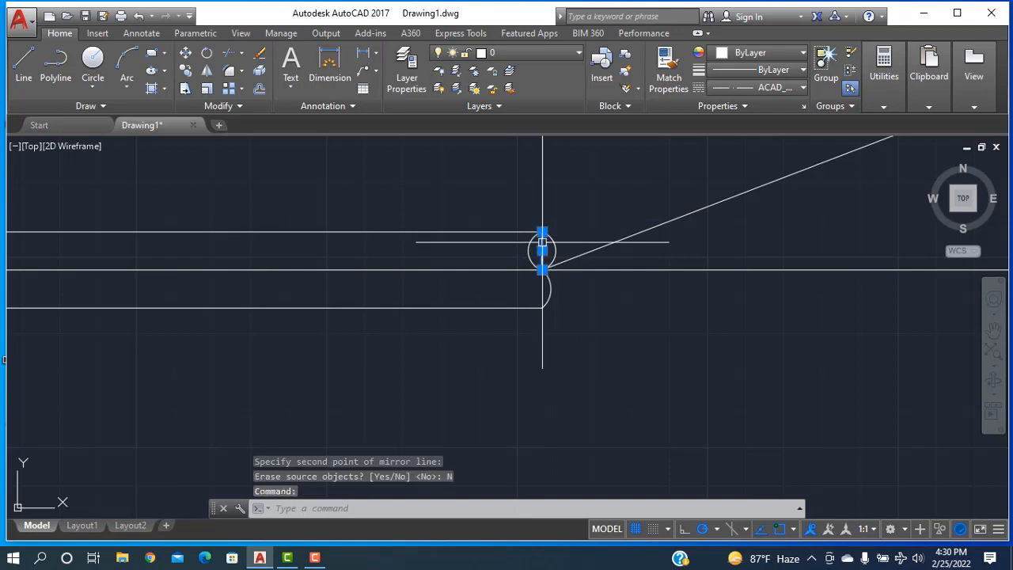
{"action": "key", "text": "Delete"}
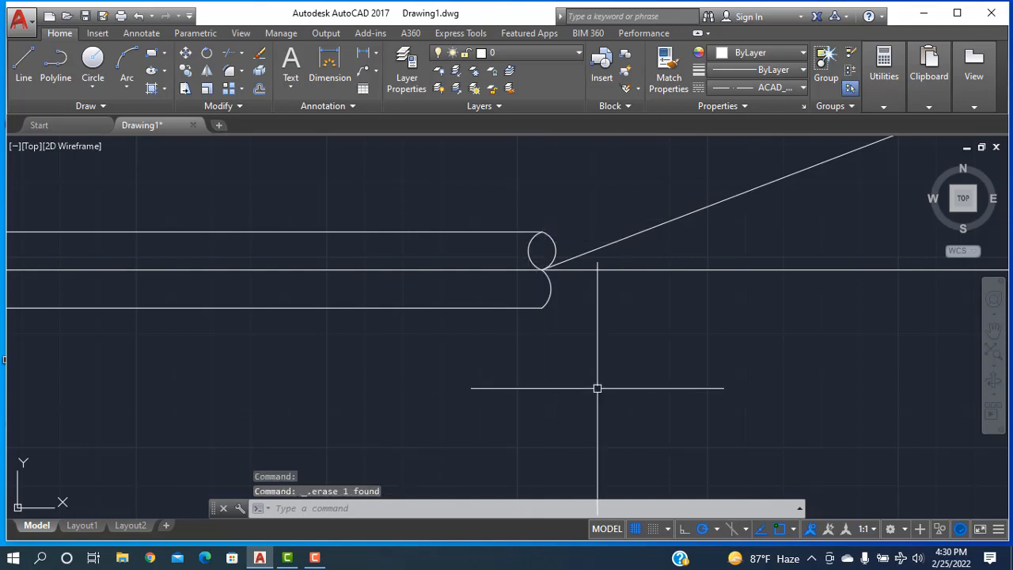
Draw a three-point rotation arc around the outside of the redrawn crank circle, starting above the crank pin and ending below the circle's left side.
{"action": "scroll", "coordinate": [597, 388], "scroll_direction": "down", "scroll_amount": 4}
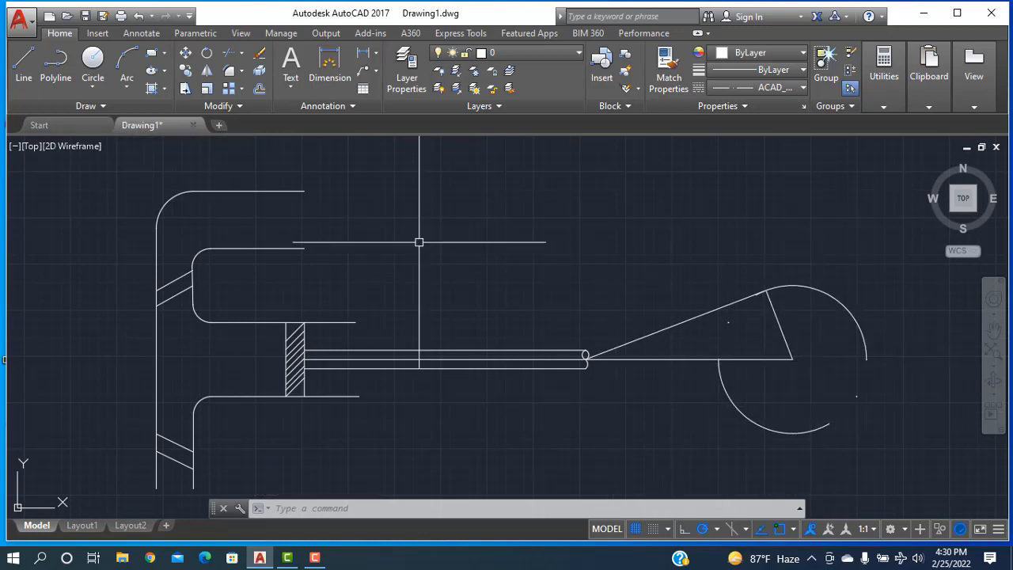
{"action": "scroll", "coordinate": [419, 242], "scroll_direction": "down", "scroll_amount": 4}
{"action": "scroll", "coordinate": [242, 268], "scroll_direction": "up", "scroll_amount": 2}
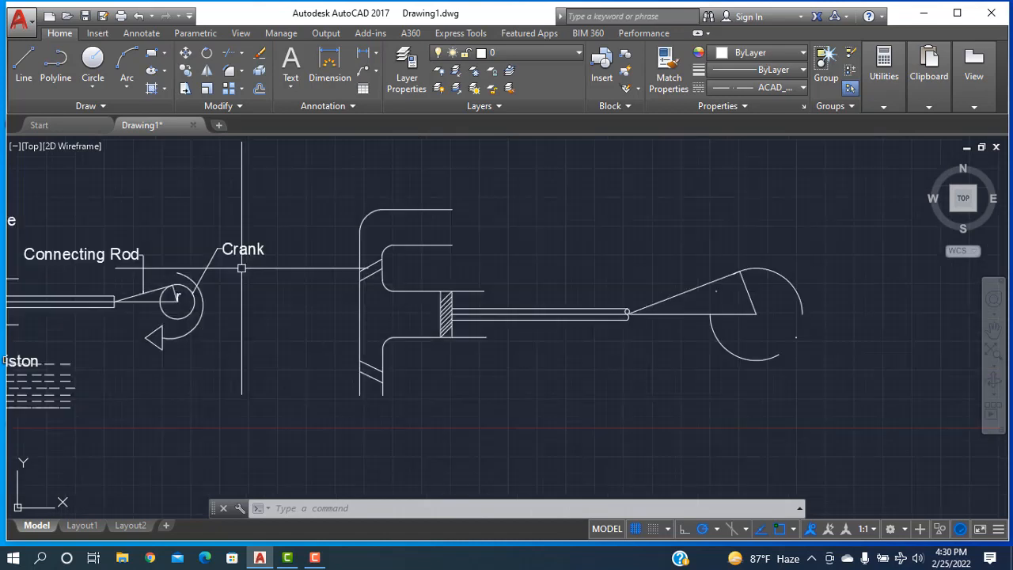
{"action": "left_click", "coordinate": [127, 67]}
{"action": "left_click", "coordinate": [740, 271]}
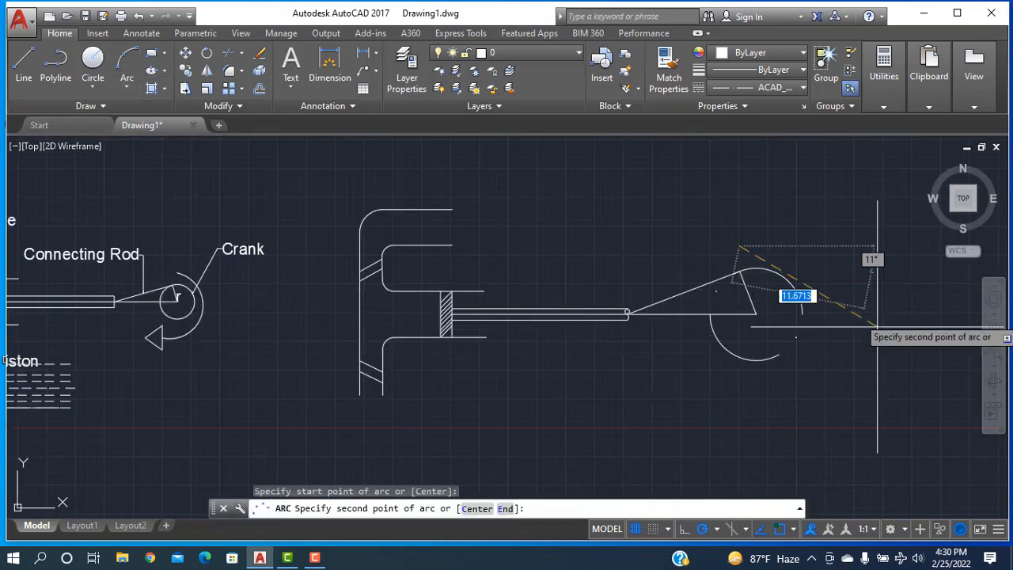
{"action": "left_click", "coordinate": [743, 372]}
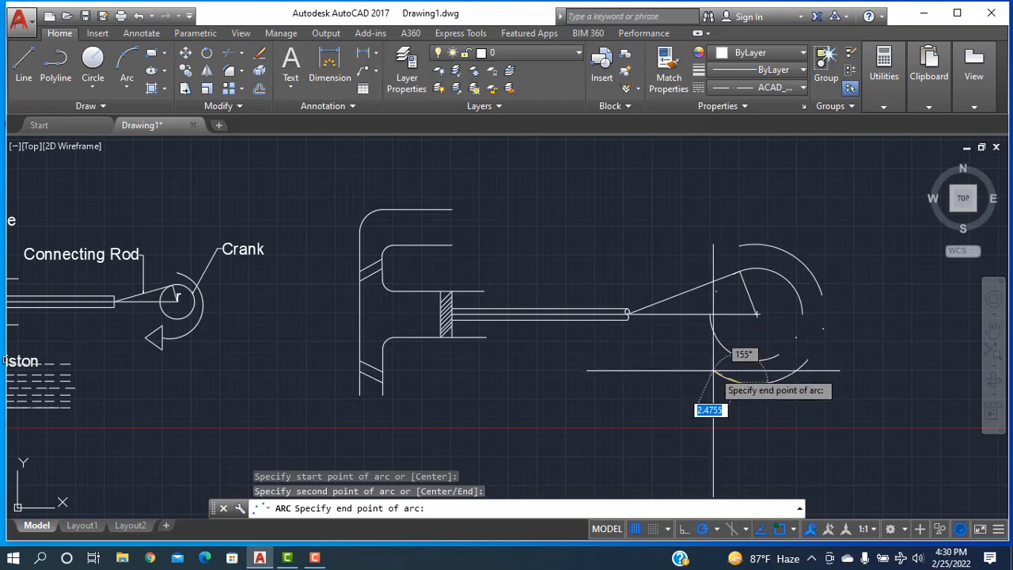
{"action": "left_click", "coordinate": [714, 370]}
{"action": "right_click", "coordinate": [649, 234]}
{"action": "left_click", "coordinate": [655, 243]}
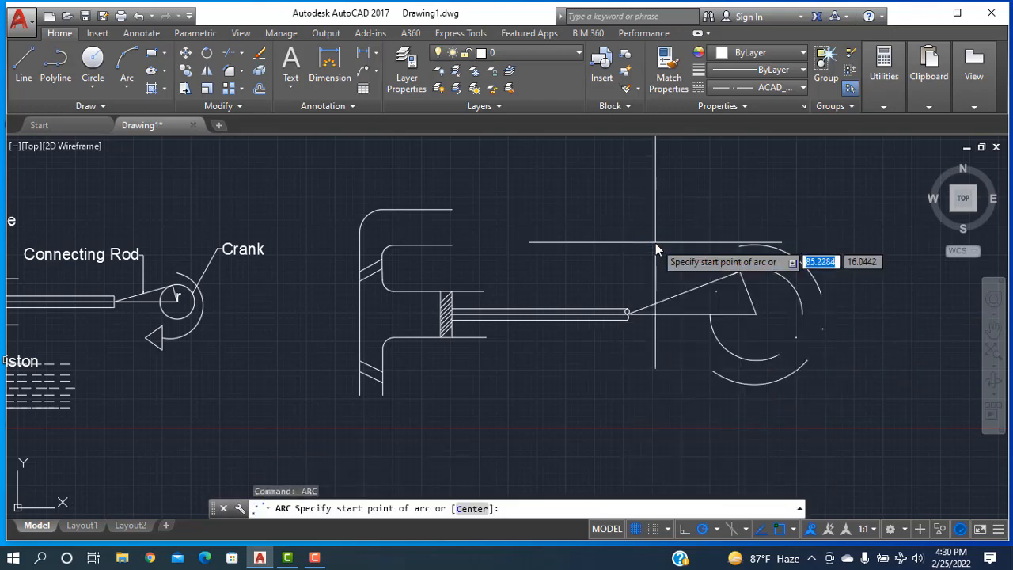
{"action": "key", "text": "Escape"}
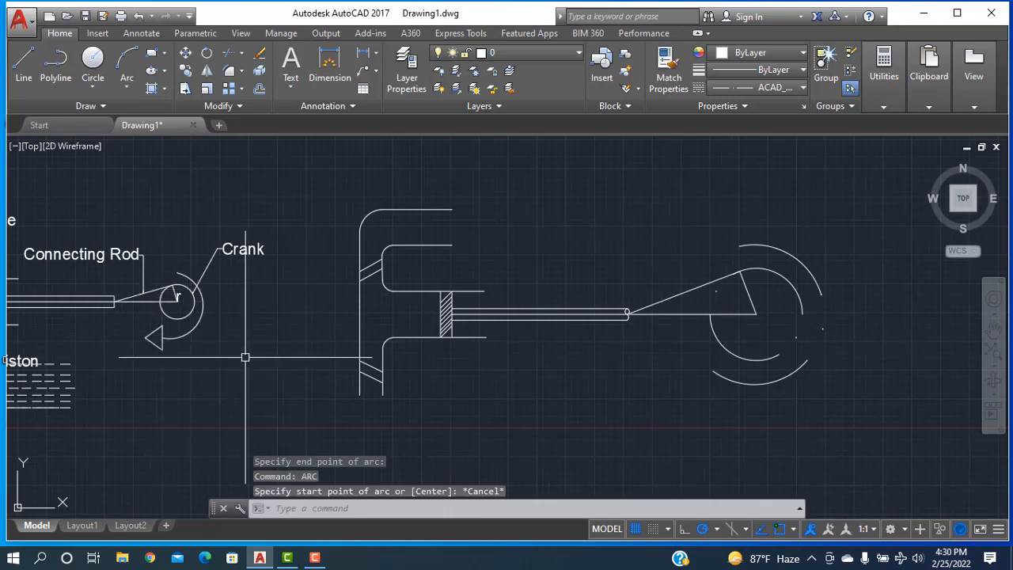
Copy the triangular arrowhead from the original crank's rotation arc to the lower-left end of the new rotation arc.
{"action": "type", "text": "co"}
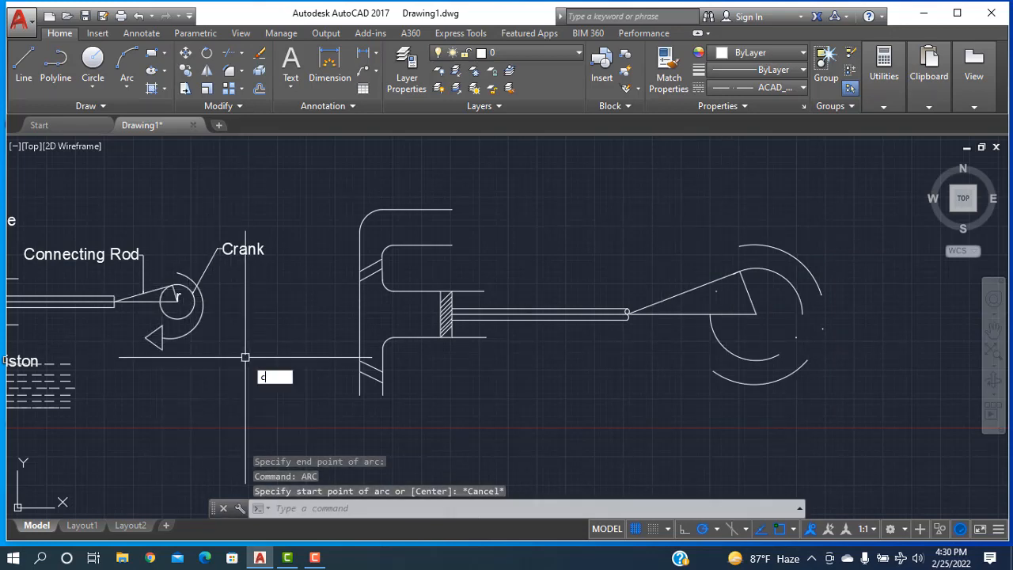
{"action": "key", "text": "Return"}
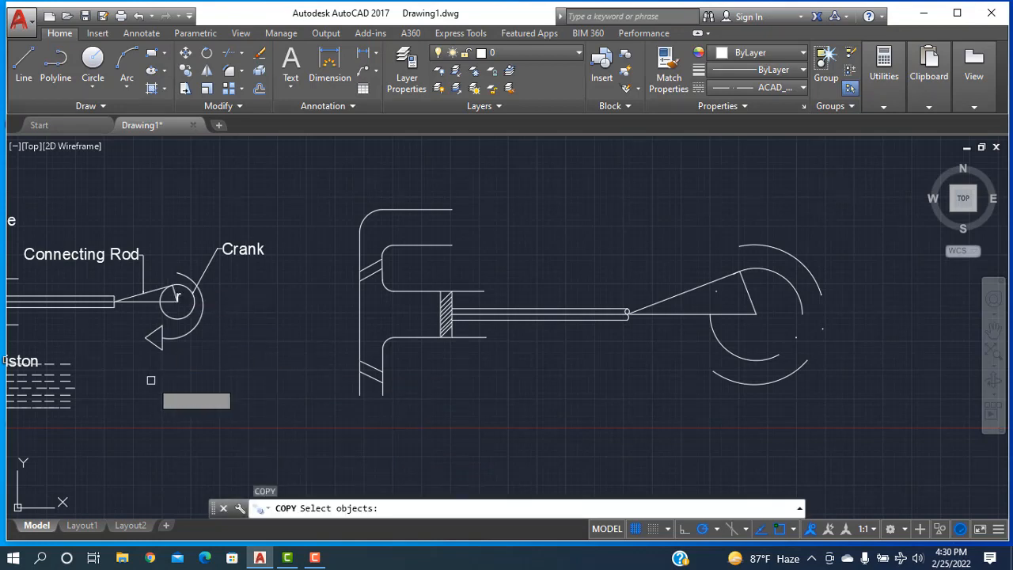
{"action": "left_click", "coordinate": [152, 346]}
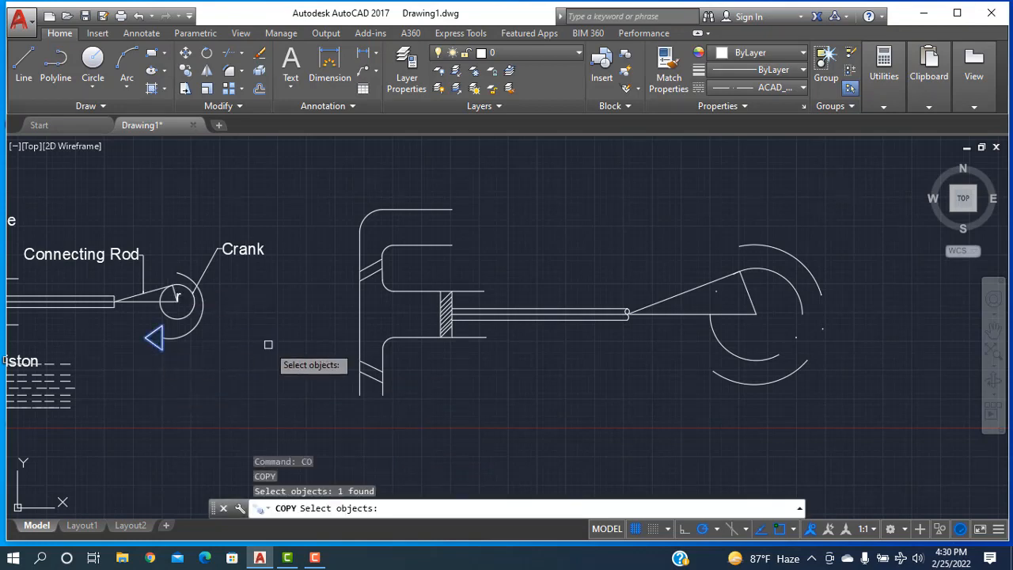
{"action": "key", "text": "Return"}
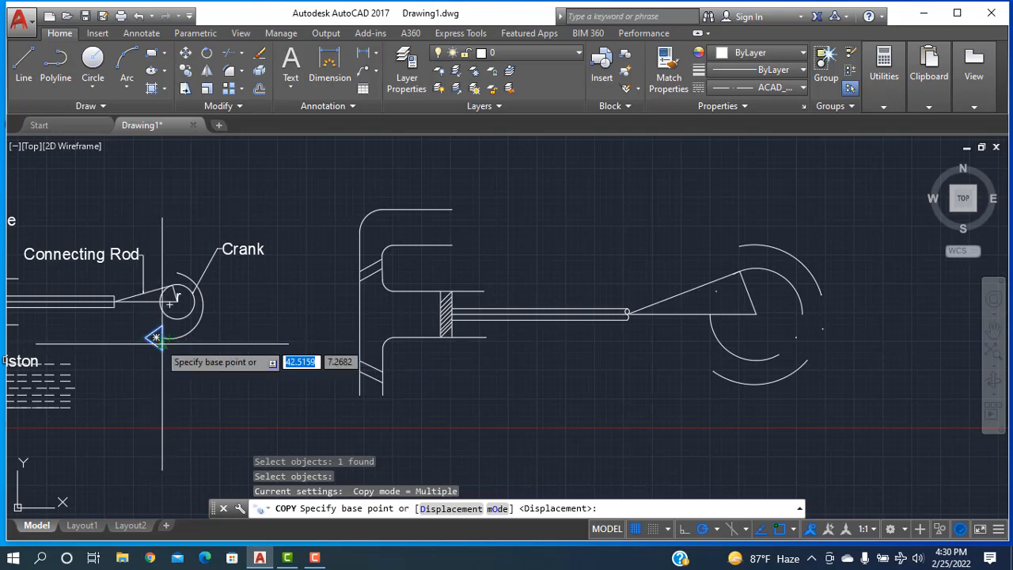
{"action": "left_click", "coordinate": [156, 338]}
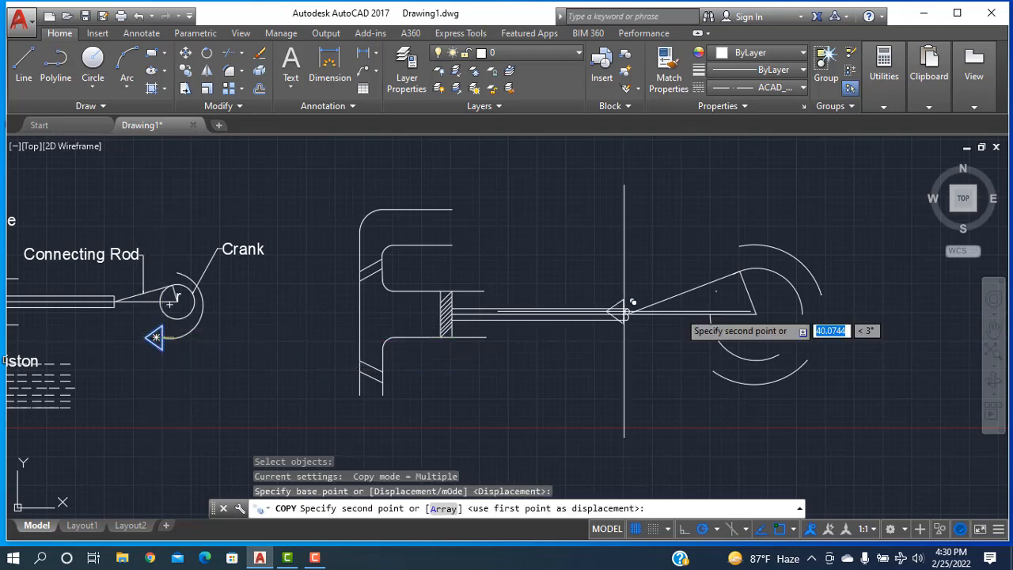
{"action": "left_click", "coordinate": [706, 370]}
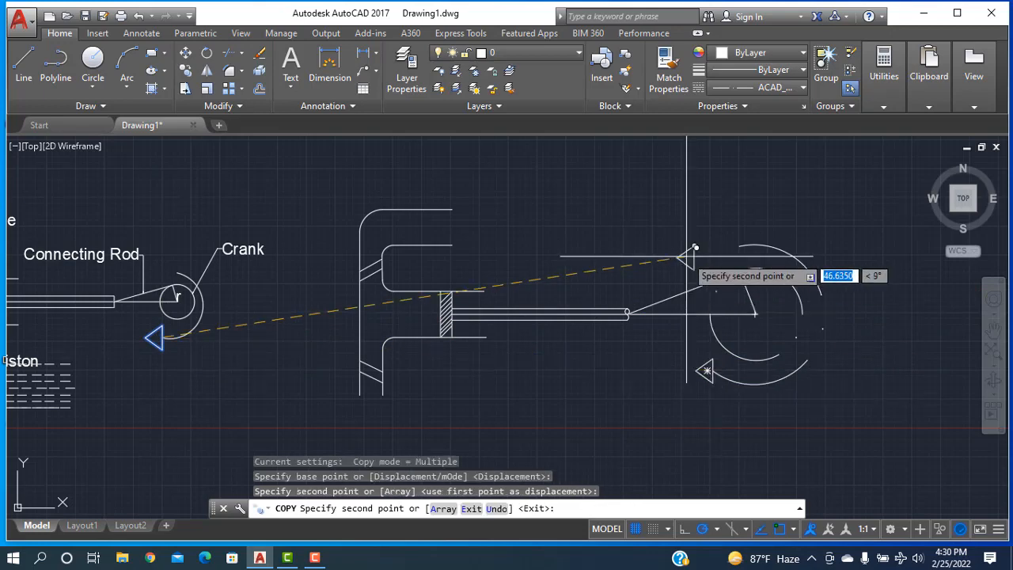
{"action": "right_click", "coordinate": [641, 250]}
{"action": "left_click", "coordinate": [665, 261]}
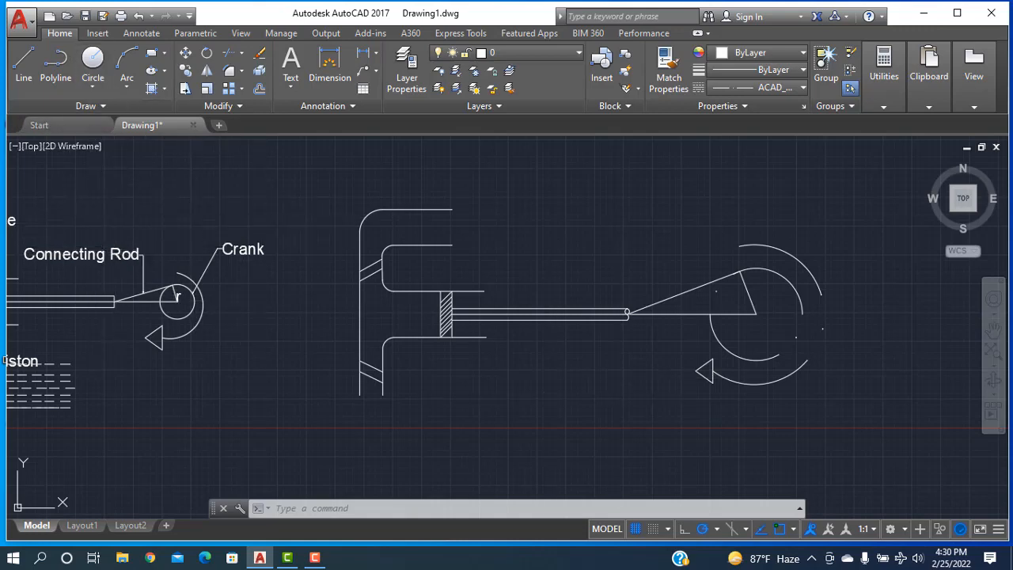
Copy the "Connecting Rod" leader label from the original diagram onto the redrawn connecting rod.
{"action": "key", "text": "Return"}
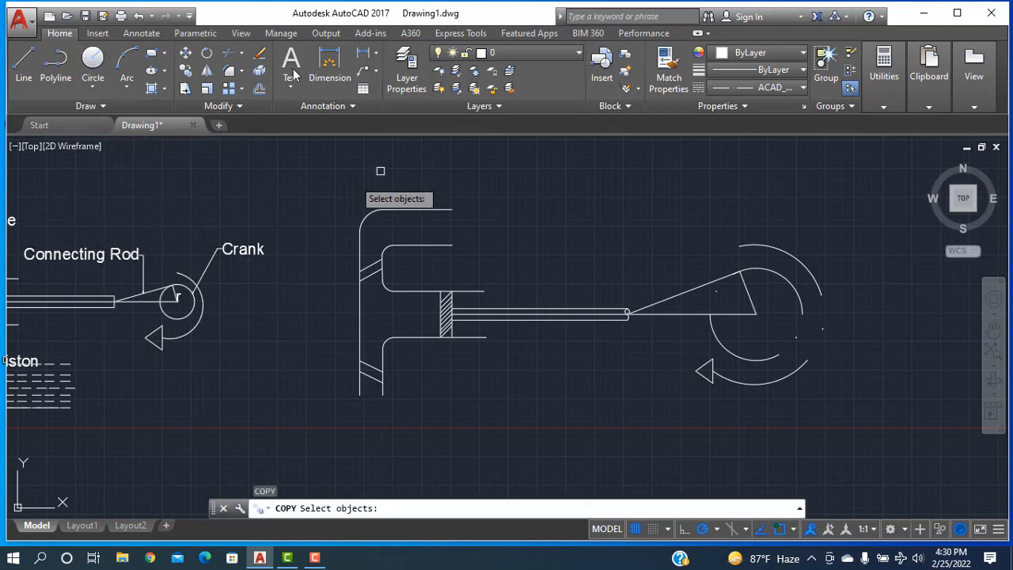
{"action": "left_click", "coordinate": [115, 254]}
{"action": "key", "text": "Return"}
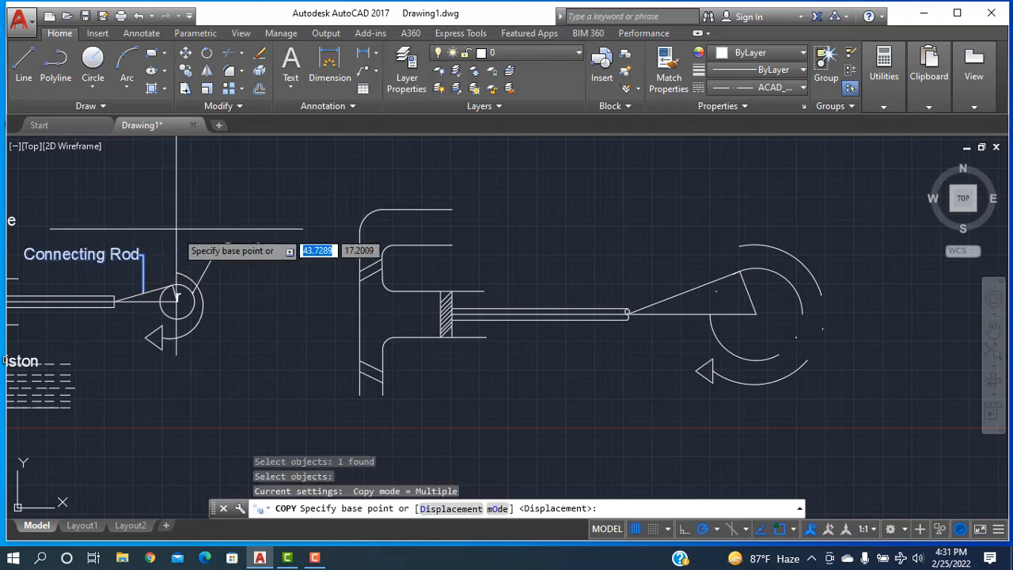
{"action": "left_click", "coordinate": [143, 254]}
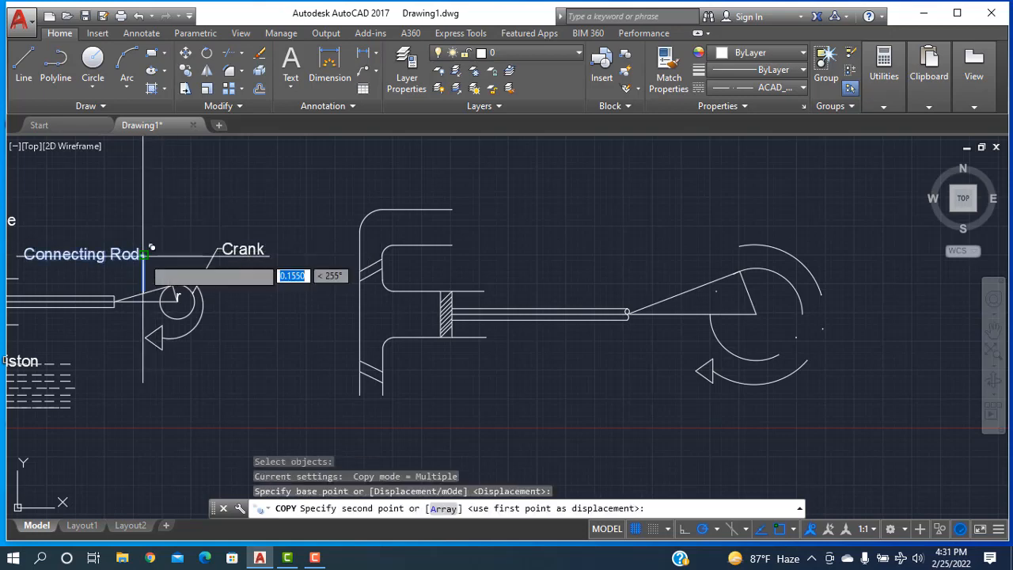
{"action": "left_click", "coordinate": [717, 234]}
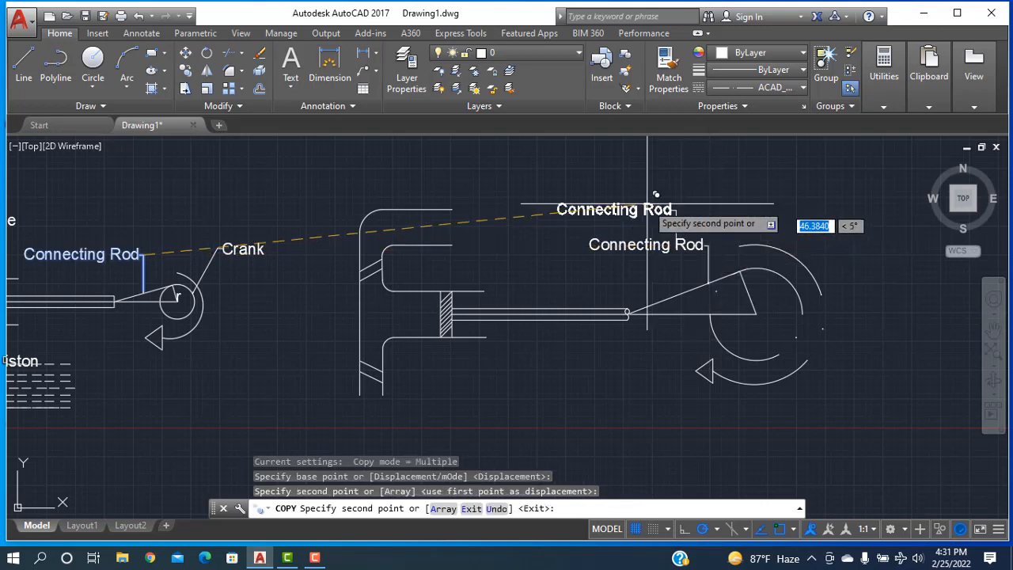
{"action": "key", "text": "Escape"}
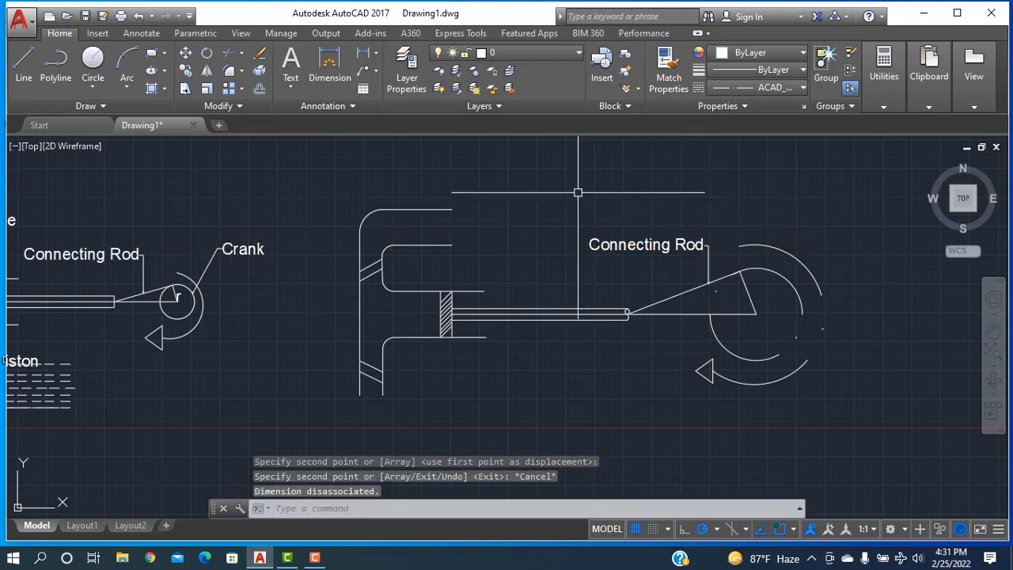
Copy the "Crank" leader label from the original diagram onto the upper part of the redrawn crank circle.
{"action": "right_click", "coordinate": [578, 192]}
{"action": "left_click", "coordinate": [618, 203]}
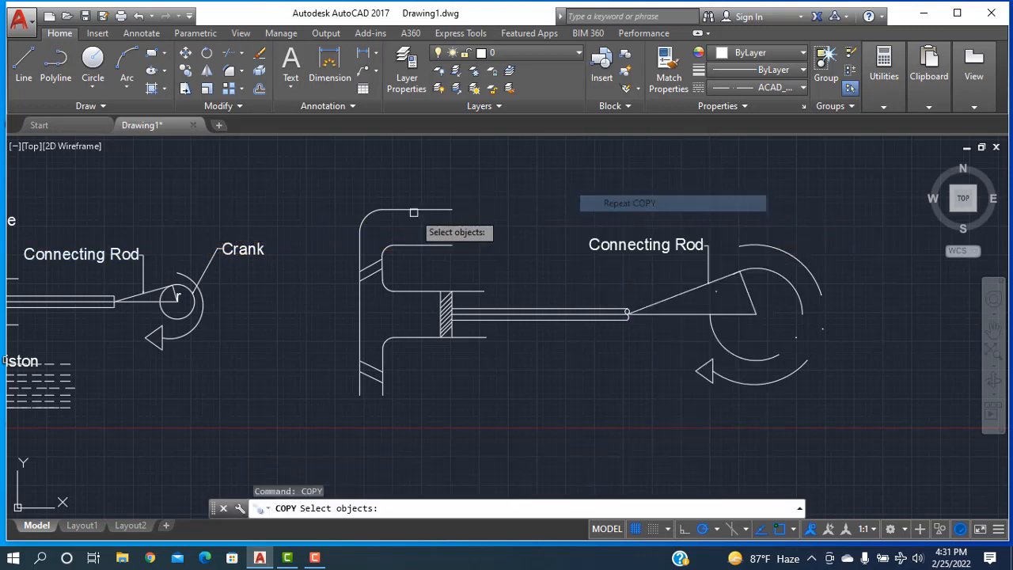
{"action": "left_click", "coordinate": [261, 251]}
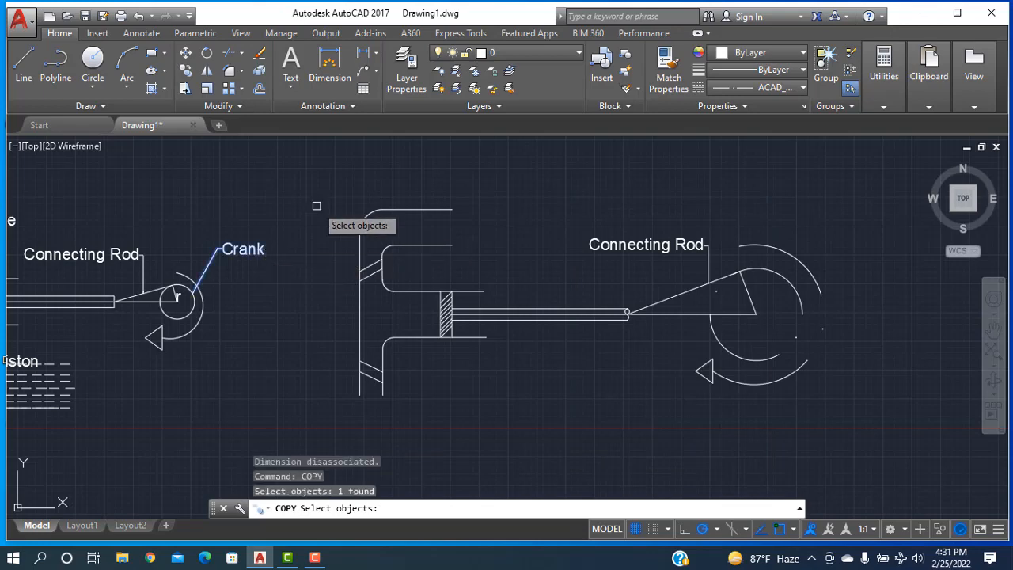
{"action": "key", "text": "Return"}
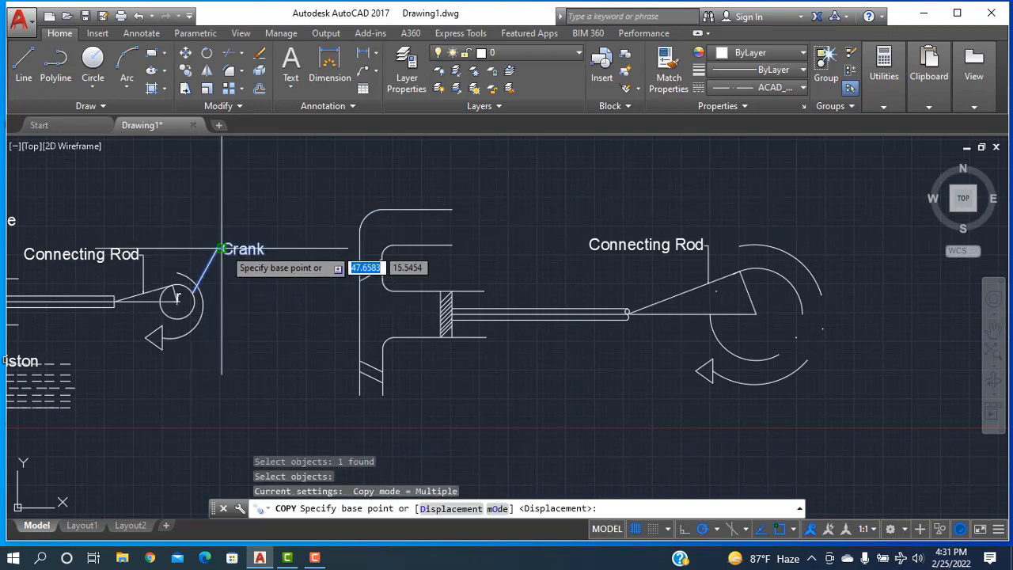
{"action": "left_click", "coordinate": [220, 249]}
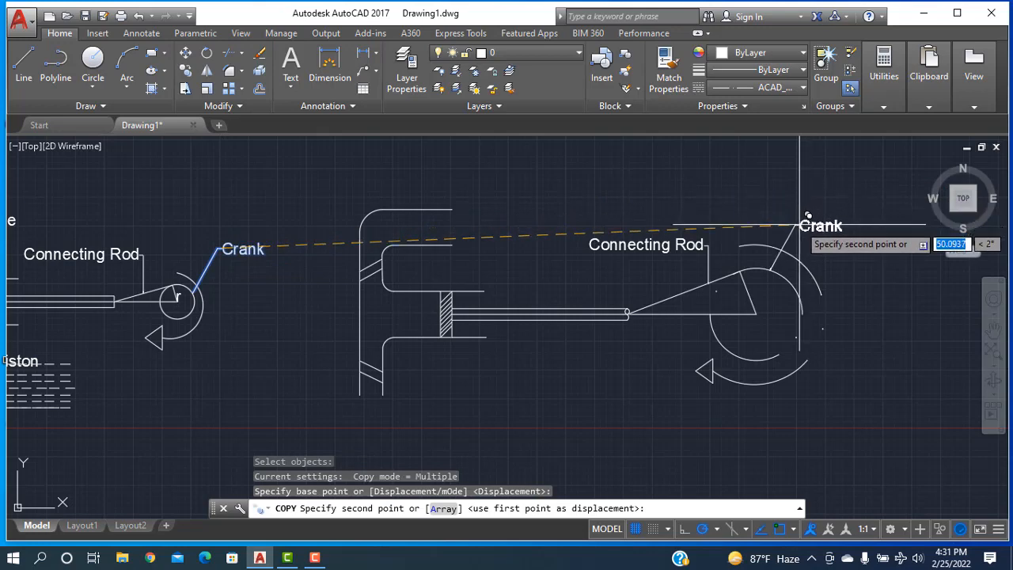
{"action": "left_click", "coordinate": [800, 225]}
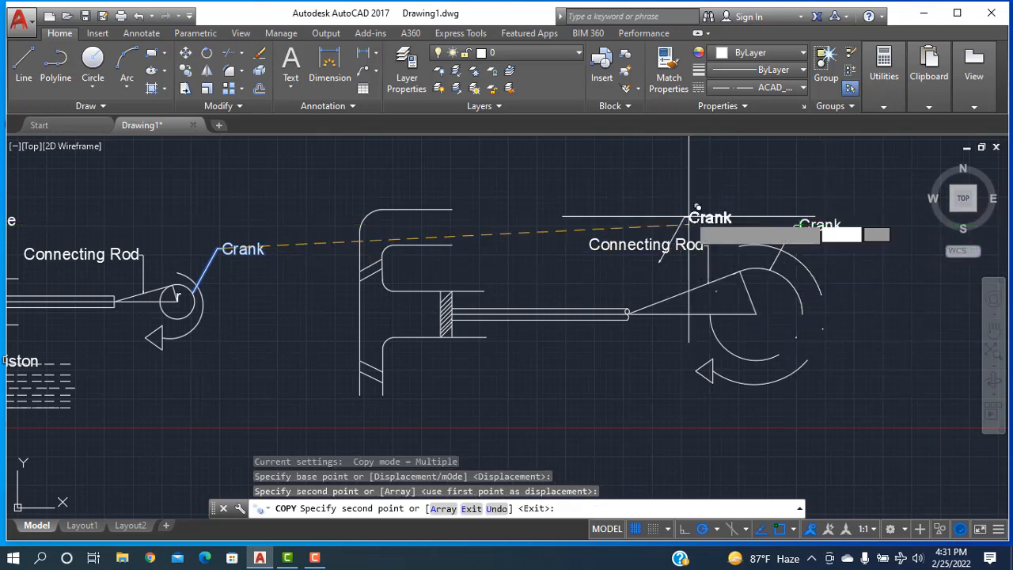
{"action": "key", "text": "Escape"}
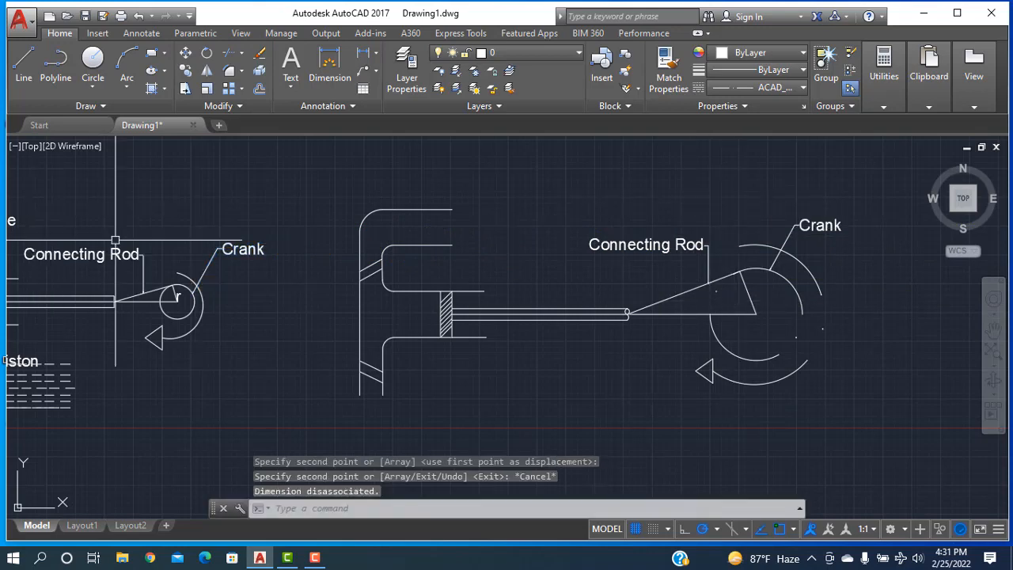
Set the redrawn crank circle's linetype to ByBlock.
{"action": "scroll", "coordinate": [209, 256], "scroll_direction": "down", "scroll_amount": 2}
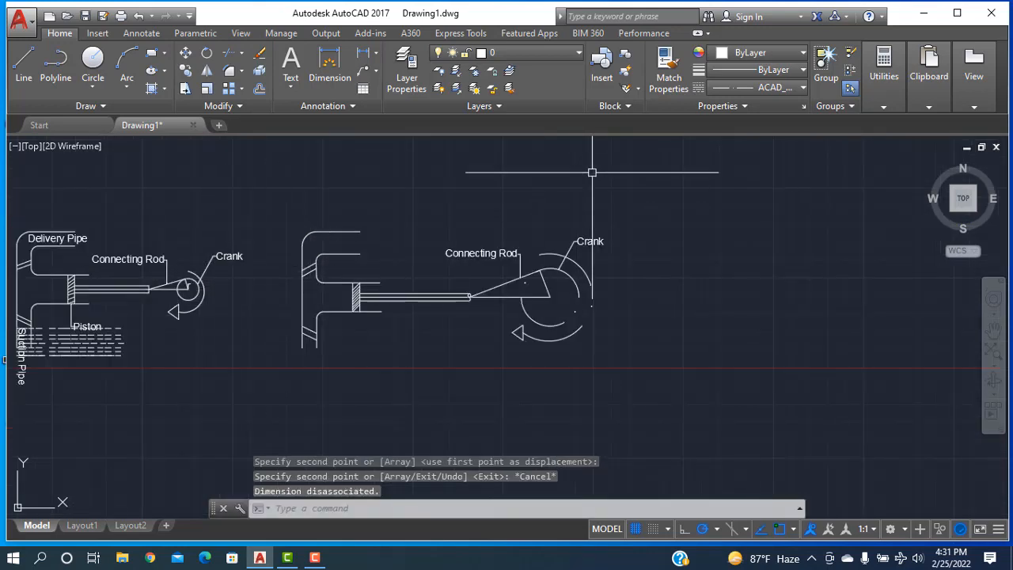
{"action": "left_click", "coordinate": [561, 325]}
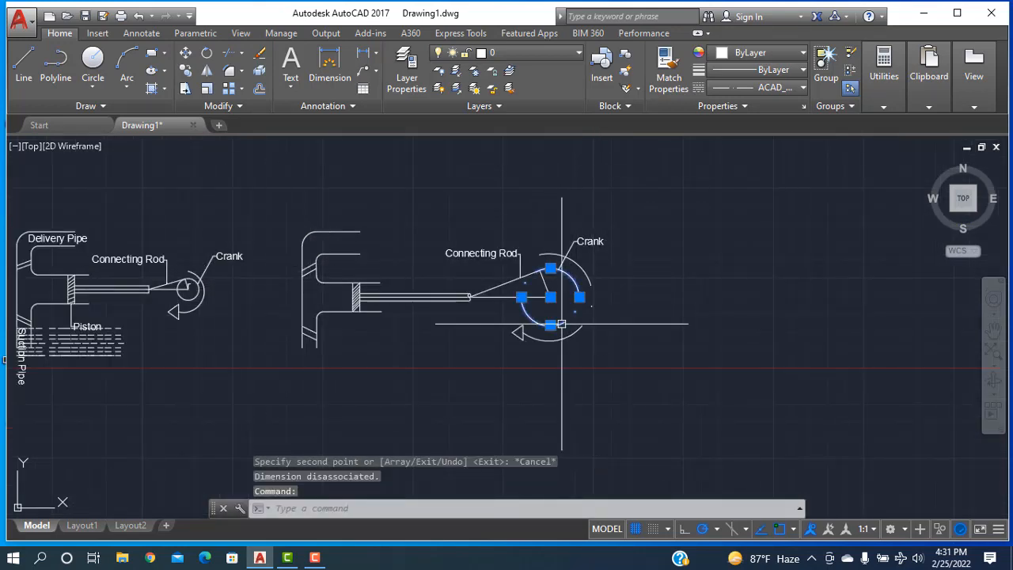
{"action": "left_click", "coordinate": [803, 89]}
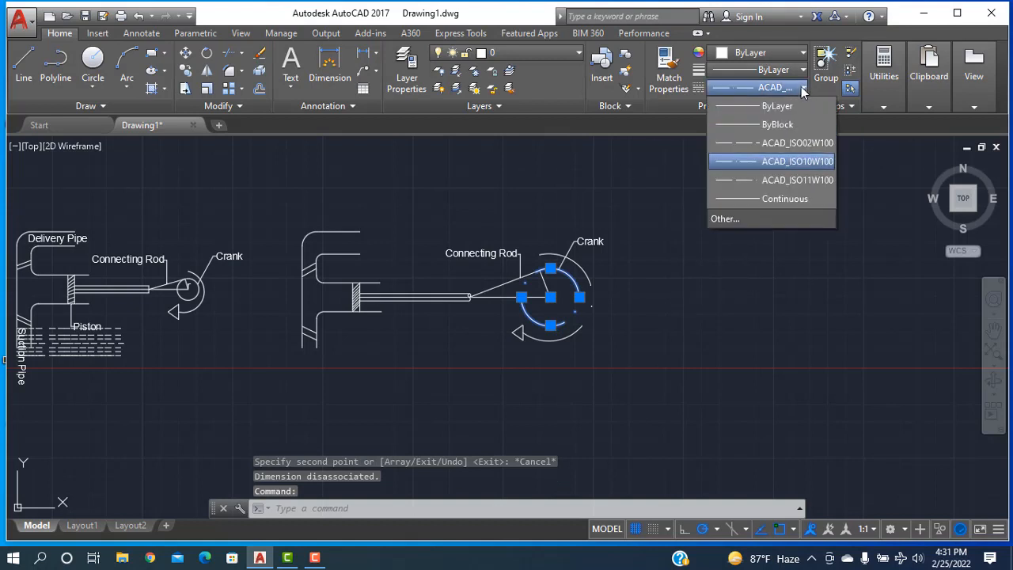
{"action": "left_click", "coordinate": [774, 125]}
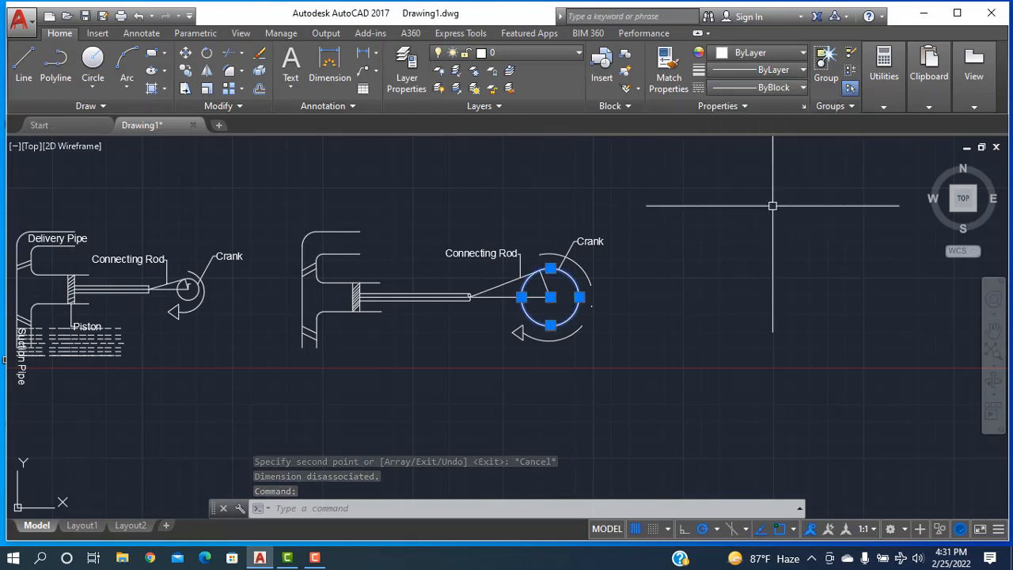
{"action": "key", "text": "Escape"}
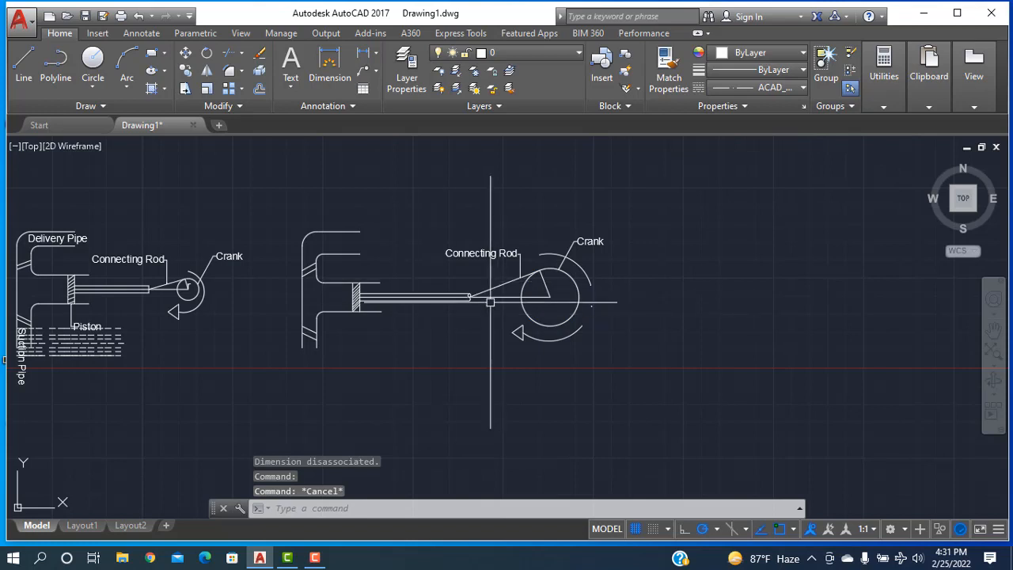
Set the piston rod's centreline and its extension to the crank centre to the dashed ACAD_ISO02W100 linetype.
{"action": "scroll", "coordinate": [492, 295], "scroll_direction": "up", "scroll_amount": 4}
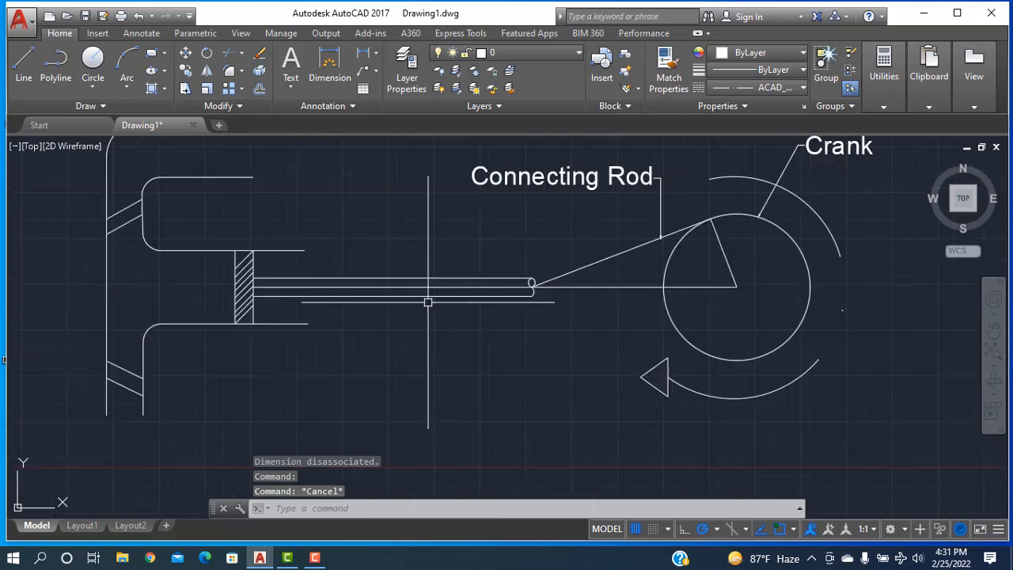
{"action": "left_click", "coordinate": [495, 279]}
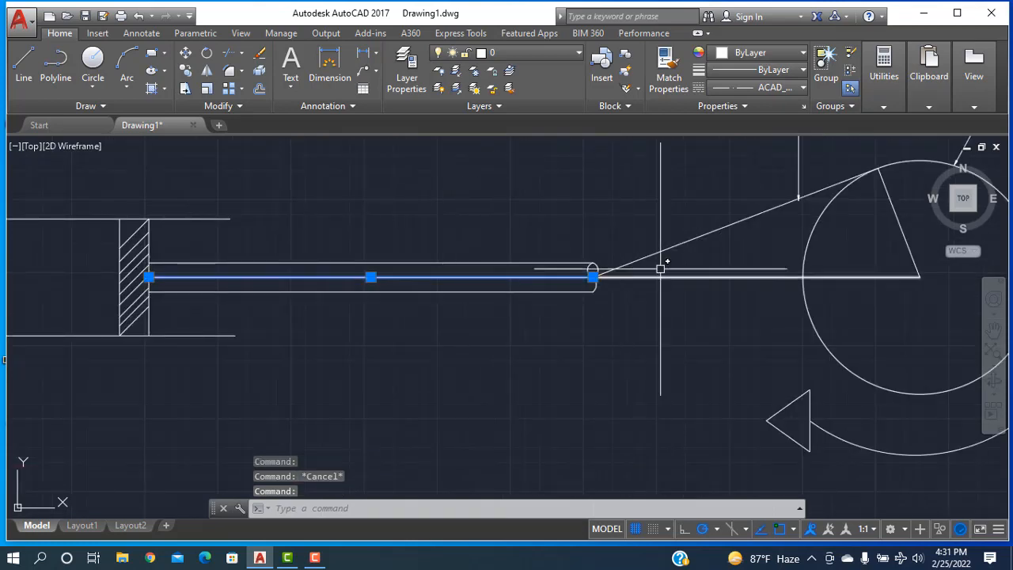
{"action": "left_click", "coordinate": [804, 88]}
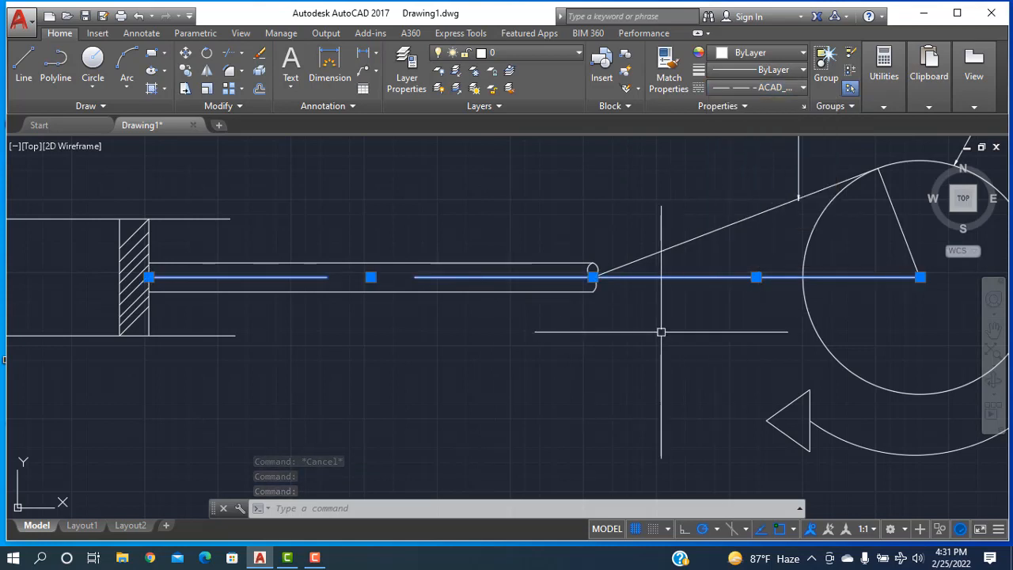
{"action": "key", "text": "Escape"}
{"action": "scroll", "coordinate": [643, 356], "scroll_direction": "down", "scroll_amount": 5}
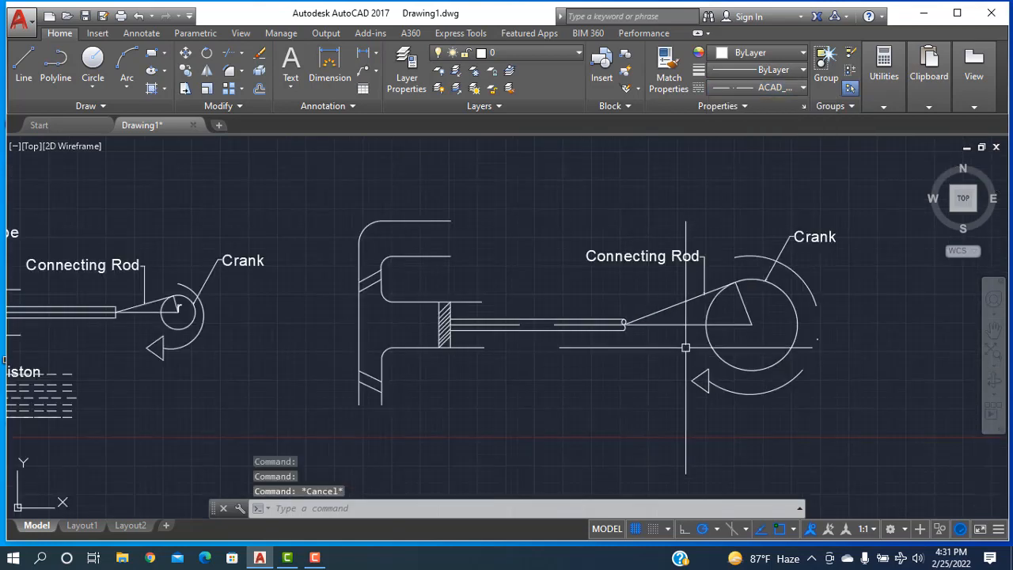
Set the linetype of the centreline between the piston rod's end and the crank centre to ACAD_ISO10W100.
{"action": "scroll", "coordinate": [685, 346], "scroll_direction": "up", "scroll_amount": 5}
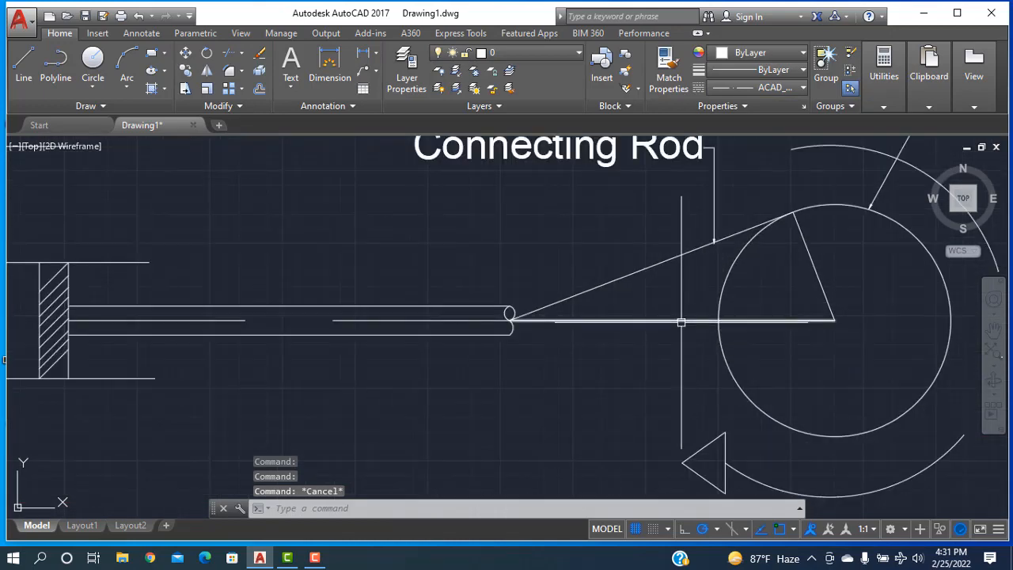
{"action": "left_click", "coordinate": [681, 322]}
{"action": "left_click", "coordinate": [803, 88]}
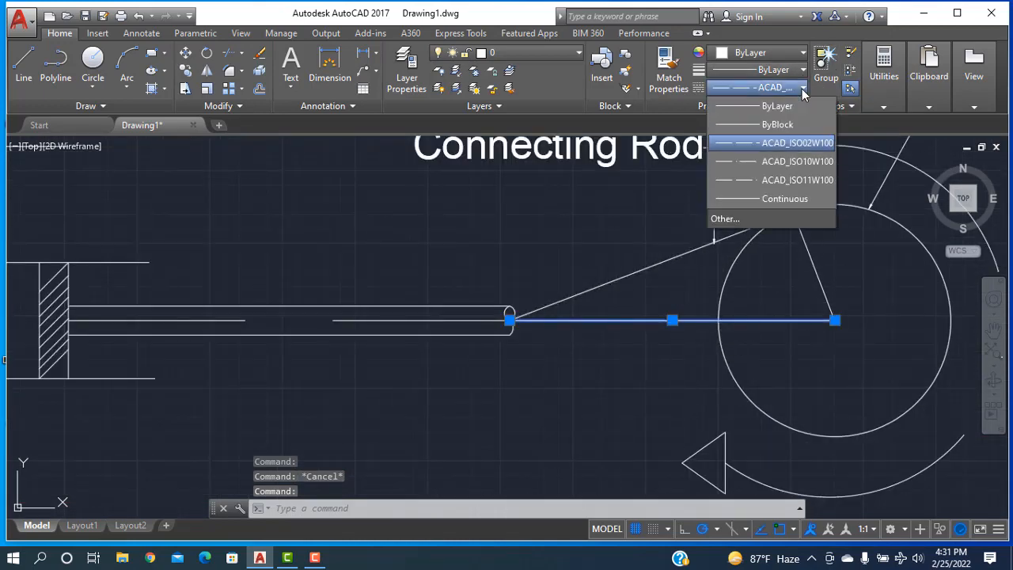
{"action": "left_click", "coordinate": [768, 162]}
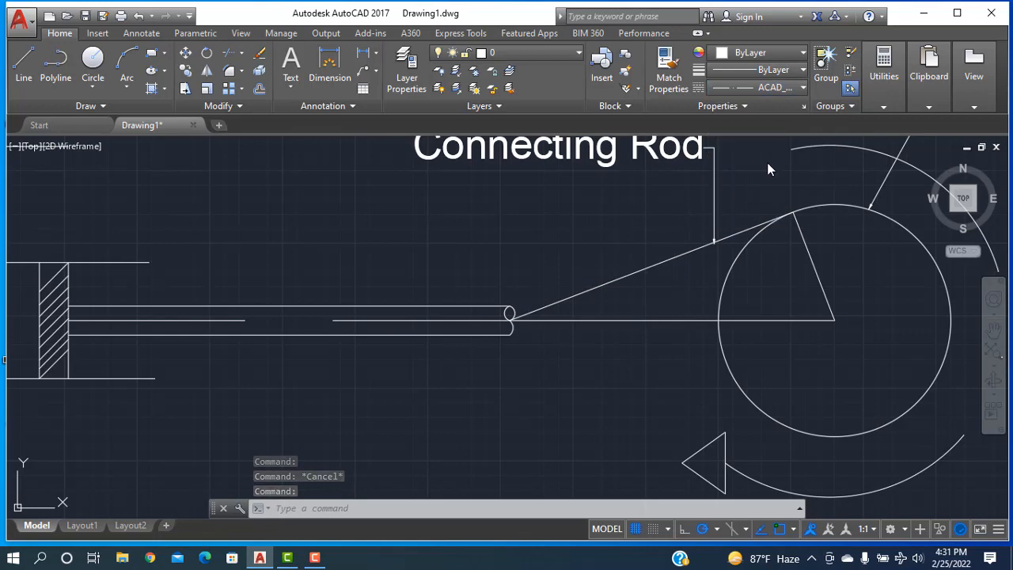
{"action": "key", "text": "Escape"}
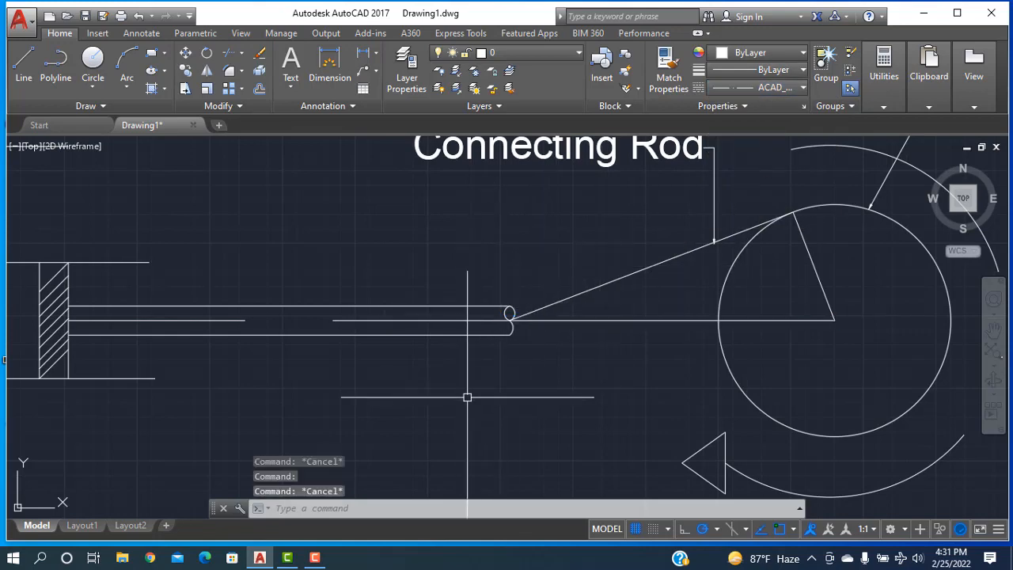
Copy the "Delivery Pipe" label from the original diagram into the upper branch of the redrawn pump's pipe.
{"action": "scroll", "coordinate": [527, 383], "scroll_direction": "down", "scroll_amount": 3}
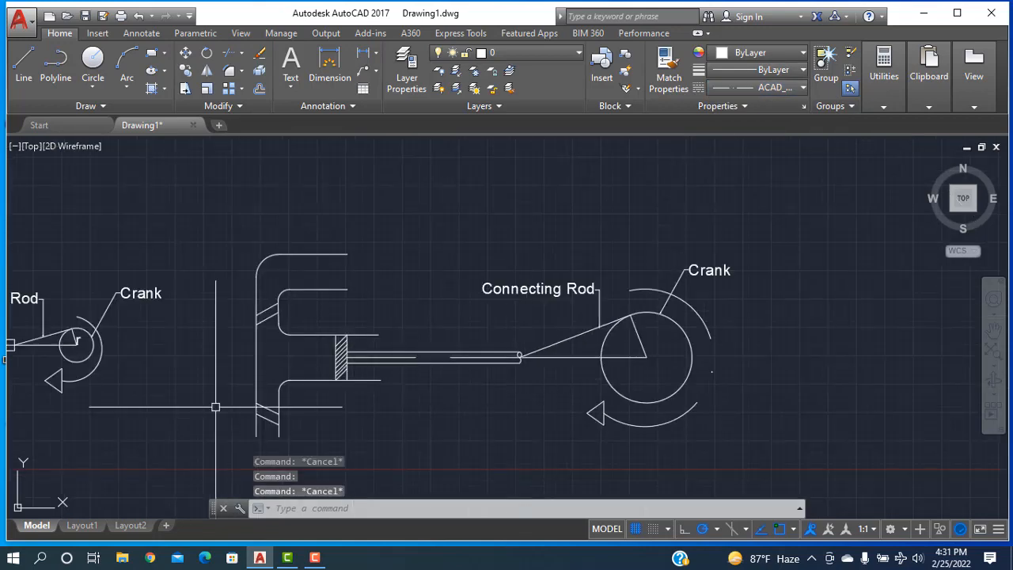
{"action": "scroll", "coordinate": [296, 383], "scroll_direction": "down", "scroll_amount": 2}
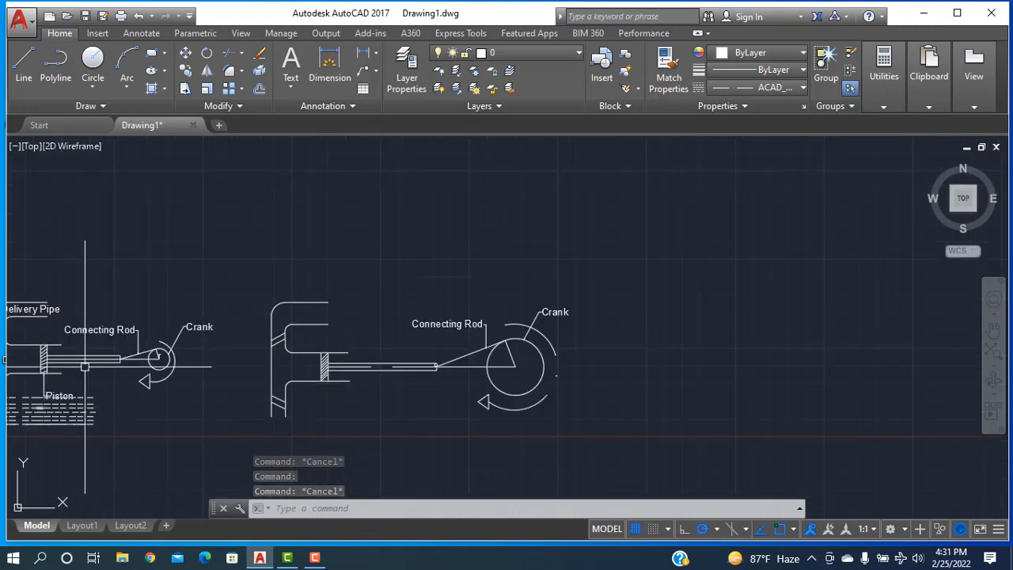
{"action": "scroll", "coordinate": [211, 286], "scroll_direction": "down", "scroll_amount": 2}
{"action": "right_click", "coordinate": [244, 273]}
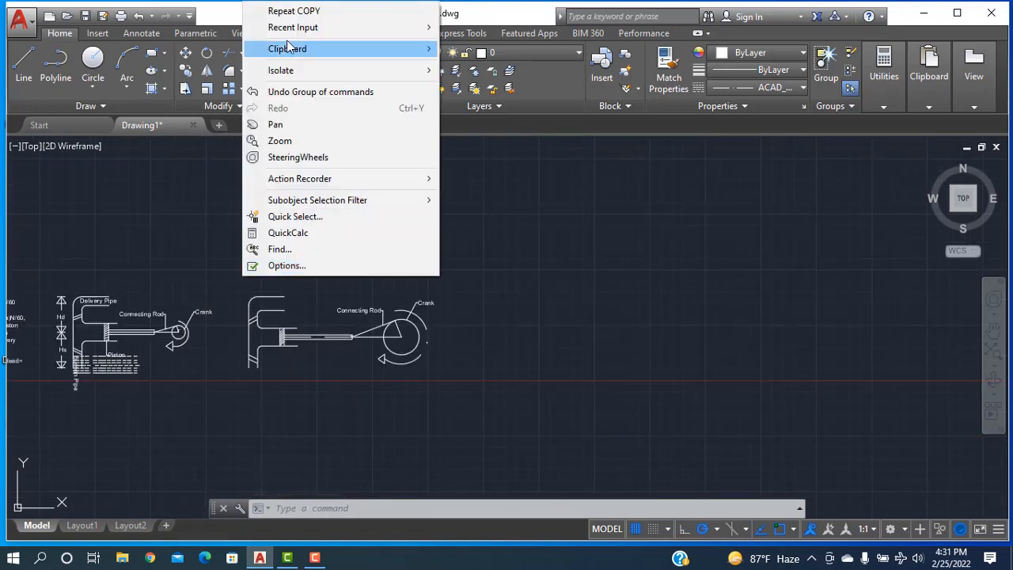
{"action": "left_click", "coordinate": [289, 9]}
{"action": "scroll", "coordinate": [64, 316], "scroll_direction": "up", "scroll_amount": 5}
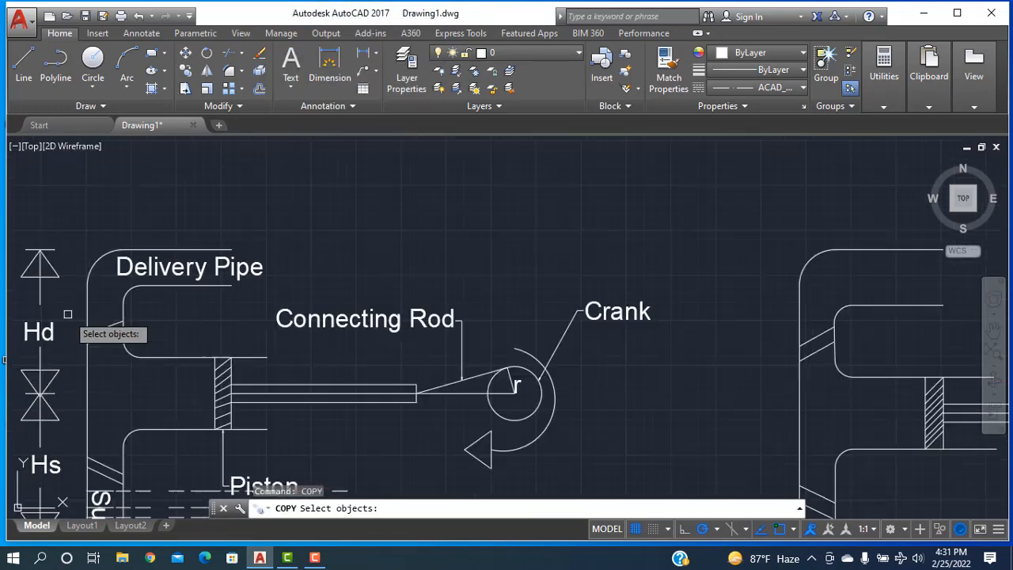
{"action": "left_click", "coordinate": [154, 267]}
{"action": "key", "text": "Return"}
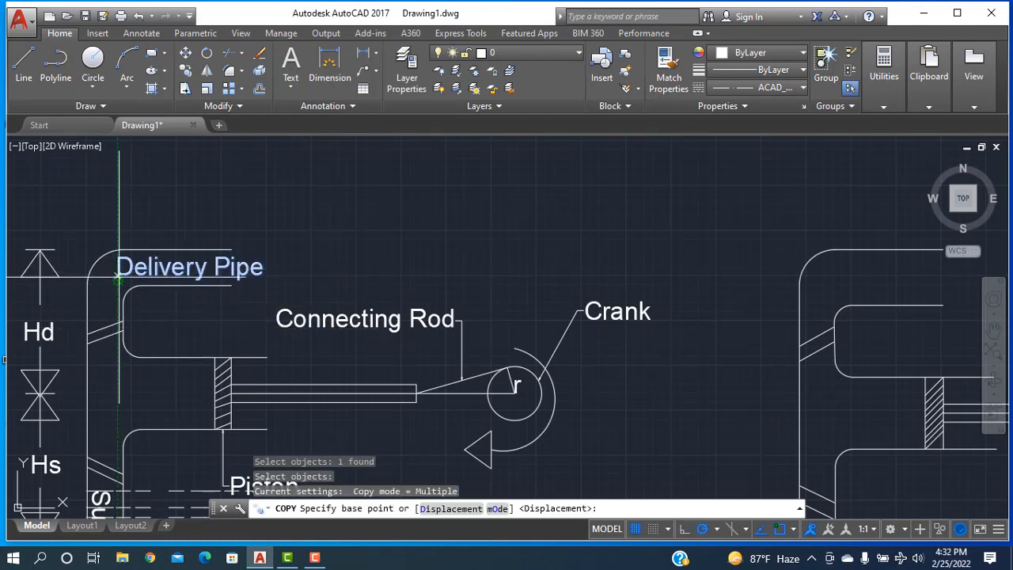
{"action": "left_click", "coordinate": [117, 280]}
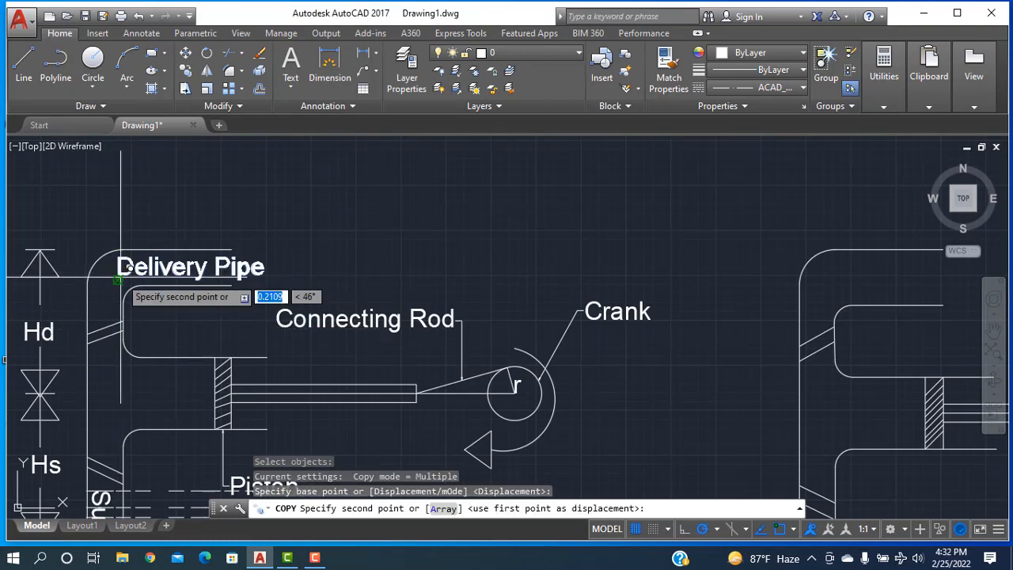
{"action": "left_click", "coordinate": [843, 280]}
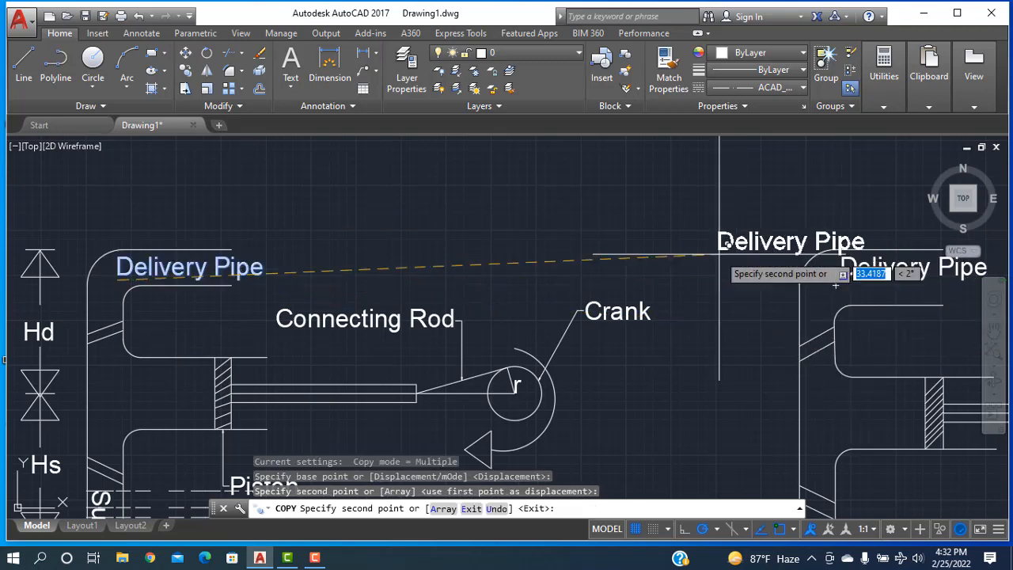
{"action": "key", "text": "Escape"}
Copy the "Suction Pipe" label from the original diagram to the lower end of the redrawn suction pipe, erasing the surplus left-hand copy.
{"action": "scroll", "coordinate": [727, 349], "scroll_direction": "down", "scroll_amount": 4}
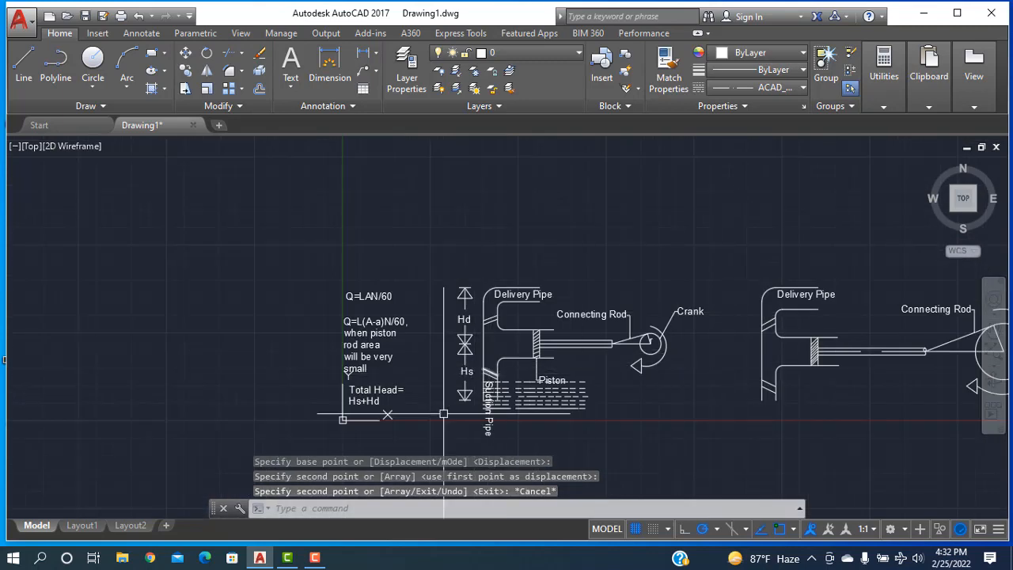
{"action": "scroll", "coordinate": [444, 414], "scroll_direction": "up", "scroll_amount": 5}
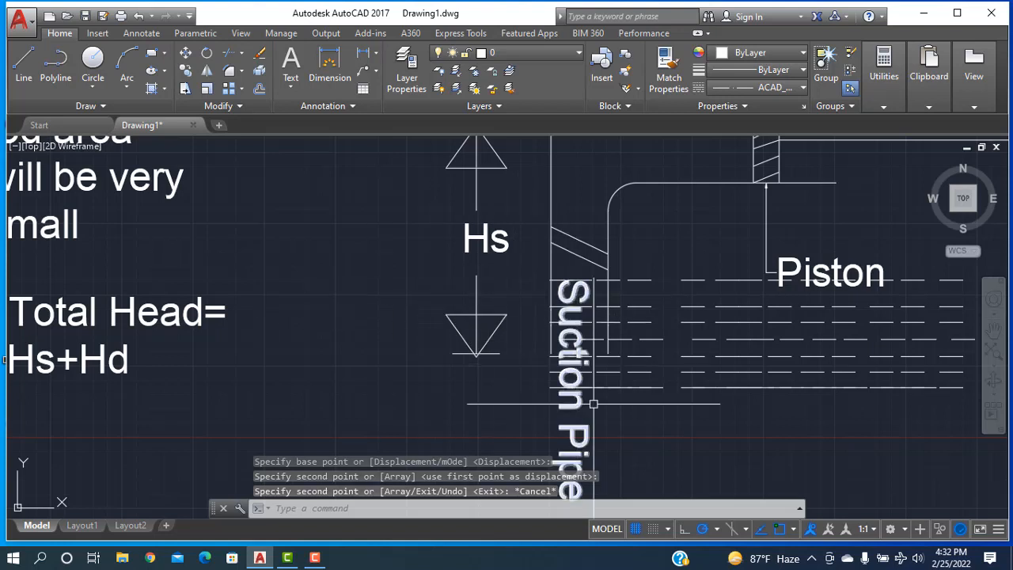
{"action": "left_click", "coordinate": [583, 434]}
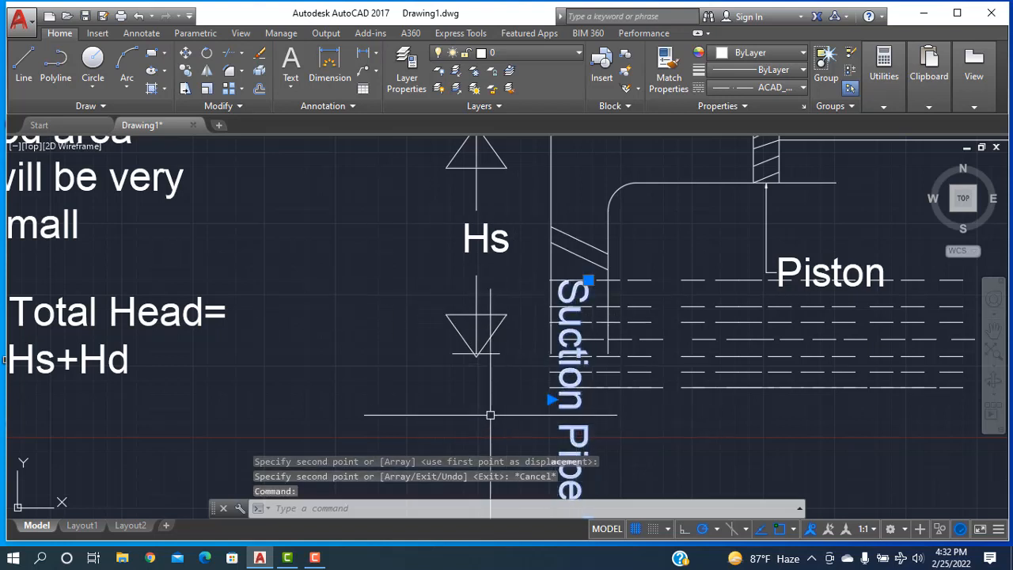
{"action": "type", "text": "co"}
{"action": "key", "text": "Return"}
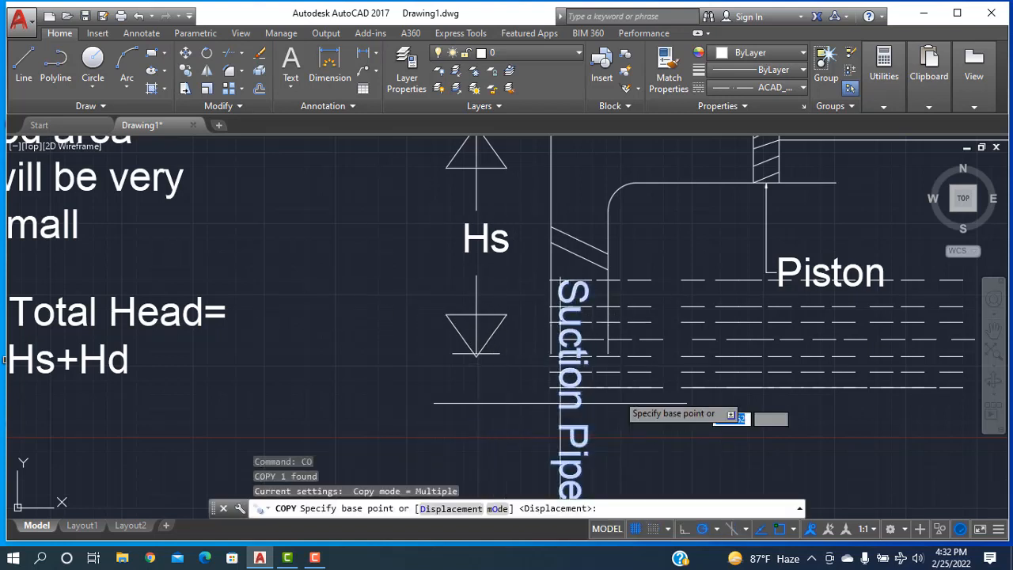
{"action": "left_click", "coordinate": [558, 294]}
{"action": "scroll", "coordinate": [792, 301], "scroll_direction": "up", "scroll_amount": 5}
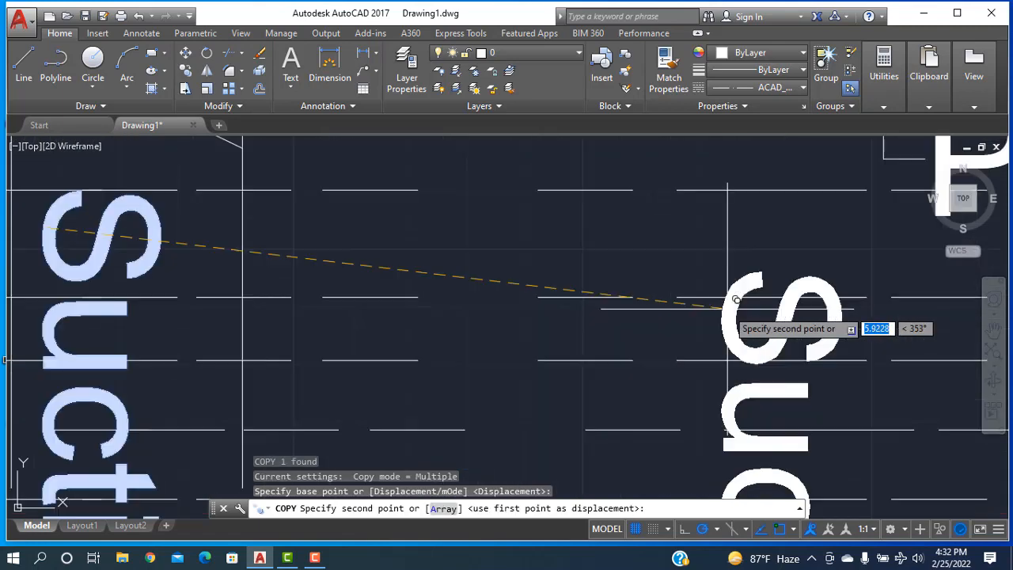
{"action": "scroll", "coordinate": [736, 300], "scroll_direction": "down", "scroll_amount": 8}
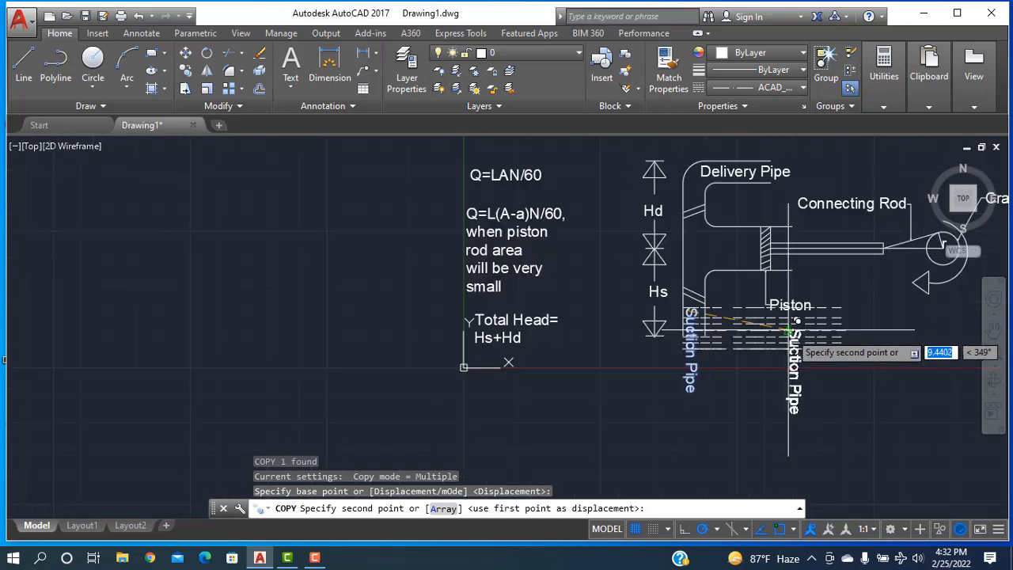
{"action": "mouse_move", "coordinate": [736, 305]}
{"action": "middle_mouse_down"}
{"action": "mouse_move", "coordinate": [701, 331]}
{"action": "mouse_move", "coordinate": [433, 320]}
{"action": "middle_mouse_up"}
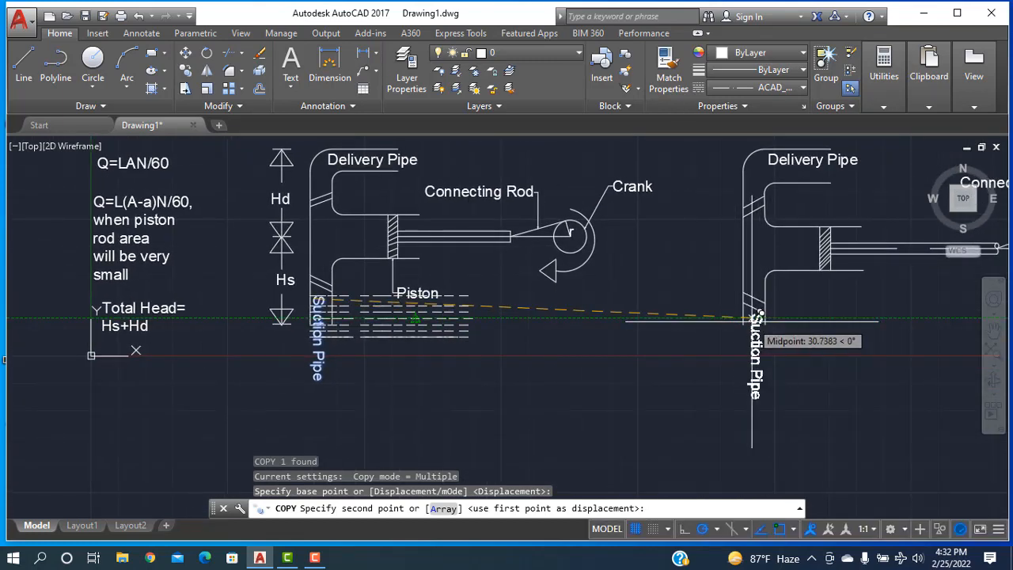
{"action": "left_click", "coordinate": [752, 317]}
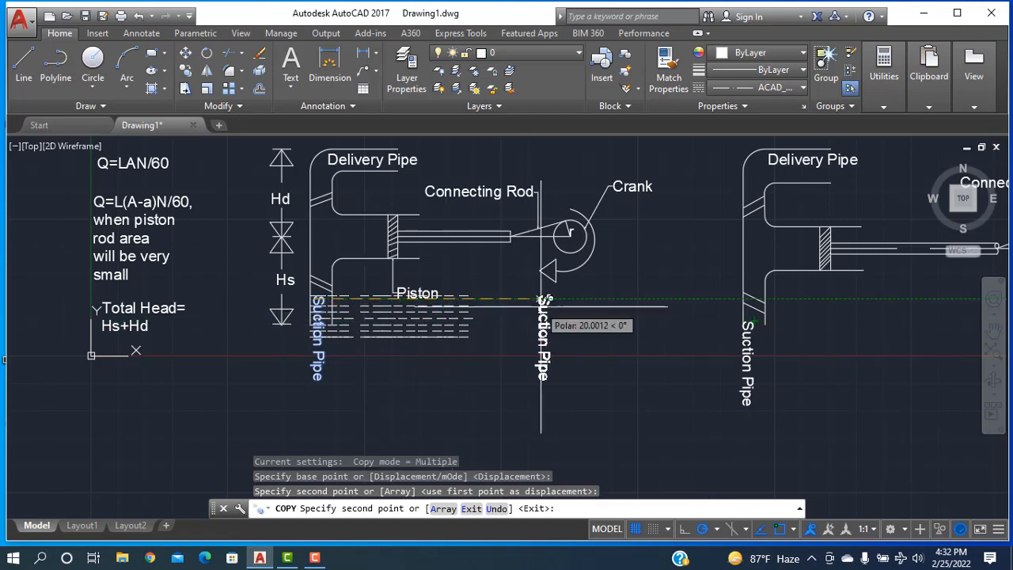
{"action": "left_click", "coordinate": [754, 321]}
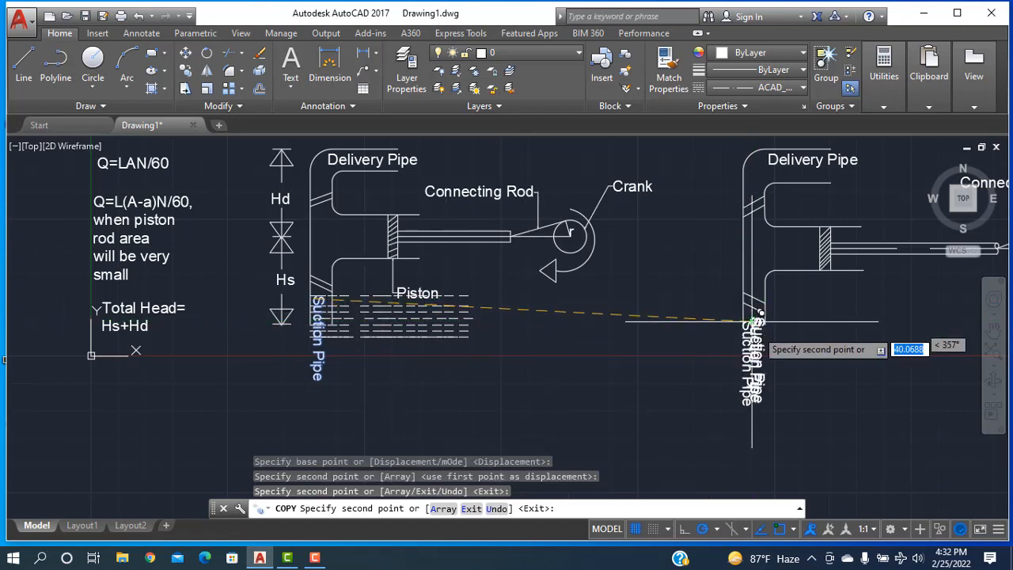
{"action": "key", "text": "Escape"}
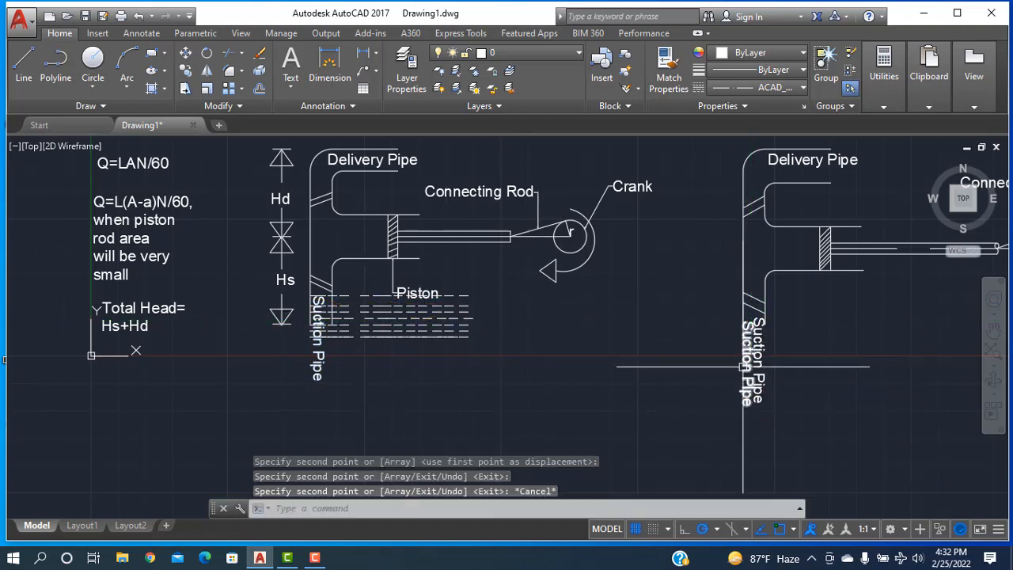
{"action": "left_click", "coordinate": [739, 367]}
{"action": "key", "text": "Delete"}
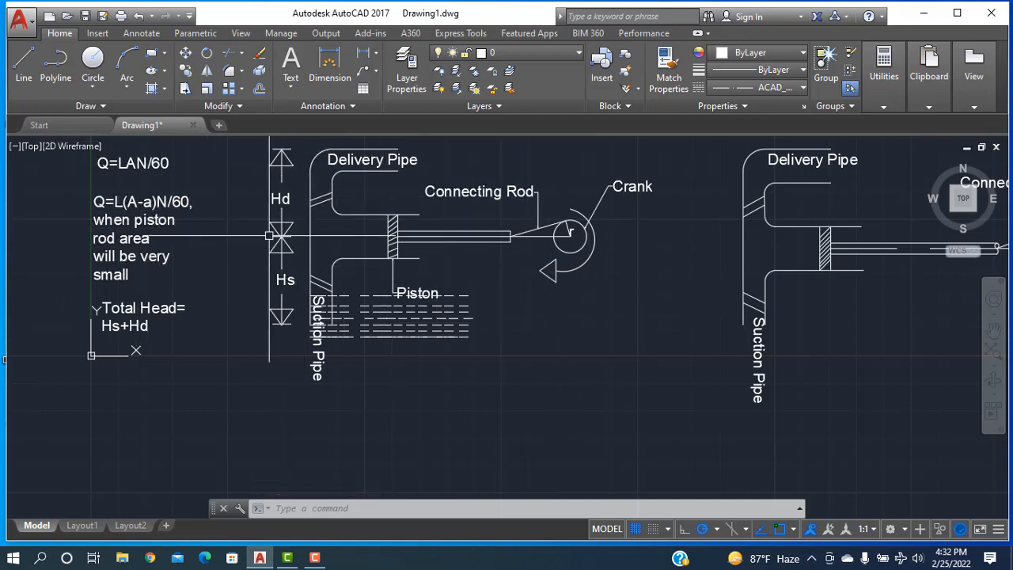
Draw a horizontal tick line about 2.3 units long to the left of the redrawn delivery pipe, level with its upper edge.
{"action": "left_click", "coordinate": [24, 64]}
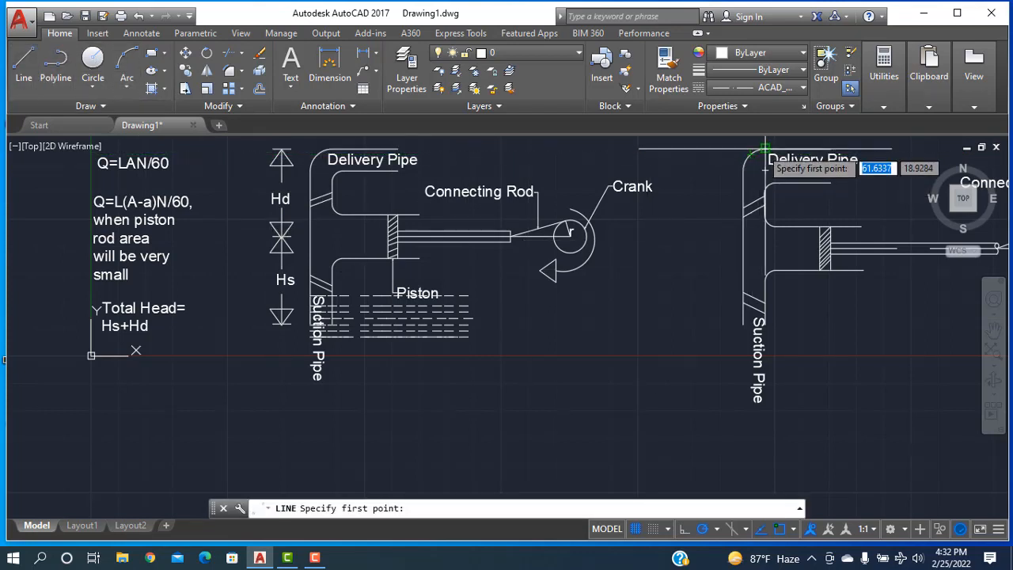
{"action": "left_click", "coordinate": [701, 151]}
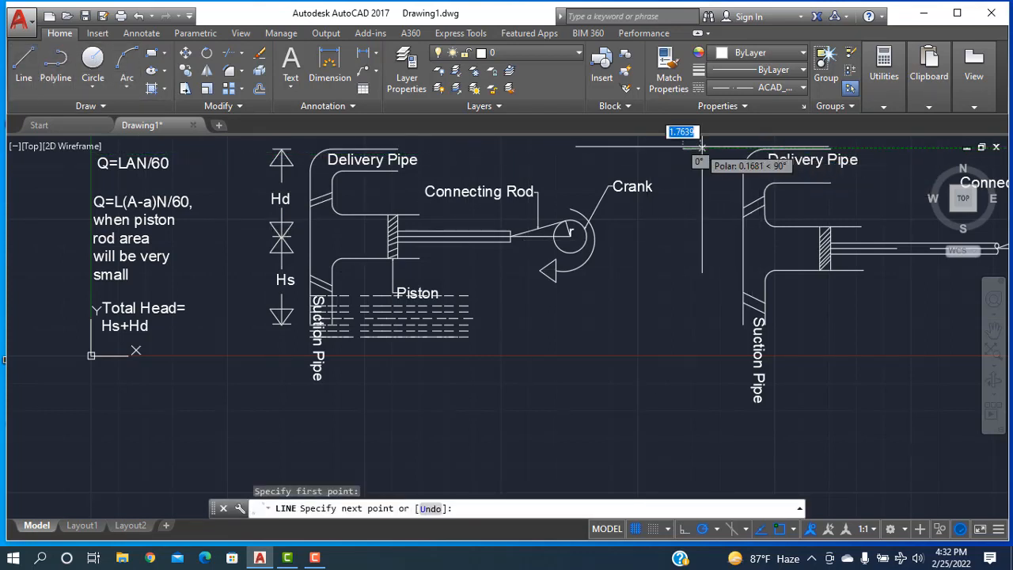
{"action": "left_click", "coordinate": [707, 147]}
{"action": "right_click", "coordinate": [708, 176]}
{"action": "left_click", "coordinate": [732, 185]}
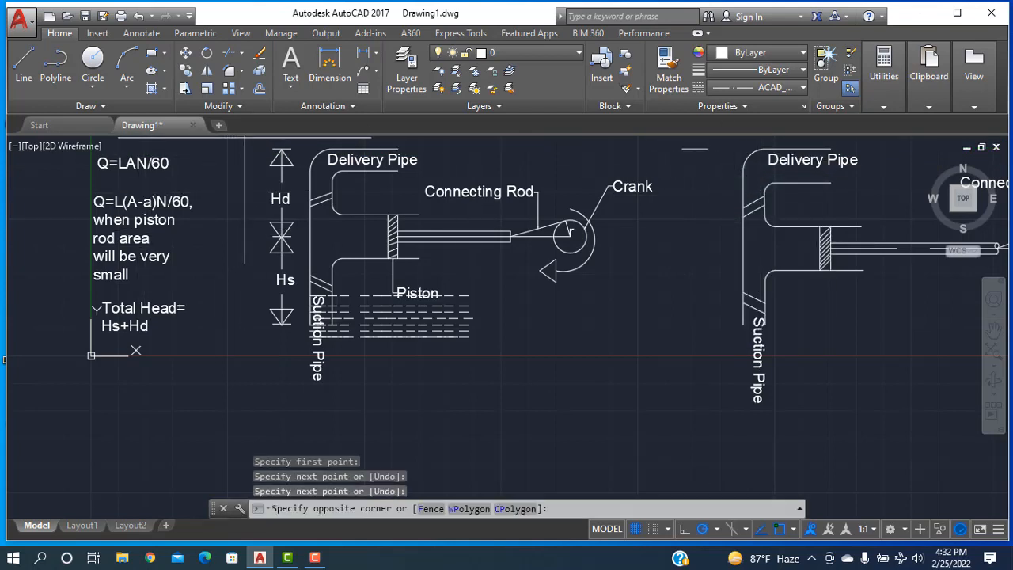
{"action": "mouse_move", "coordinate": [245, 137]}
{"action": "left_mouse_down"}
{"action": "mouse_move", "coordinate": [296, 282]}
{"action": "mouse_move", "coordinate": [280, 346]}
{"action": "left_mouse_up"}
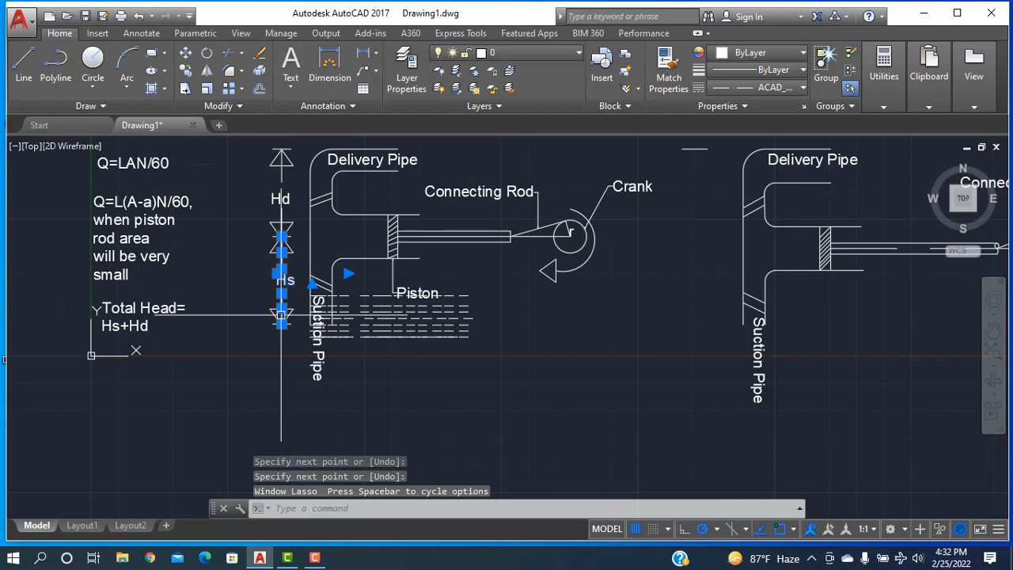
{"action": "left_click", "coordinate": [240, 217]}
{"action": "key", "text": "Escape"}
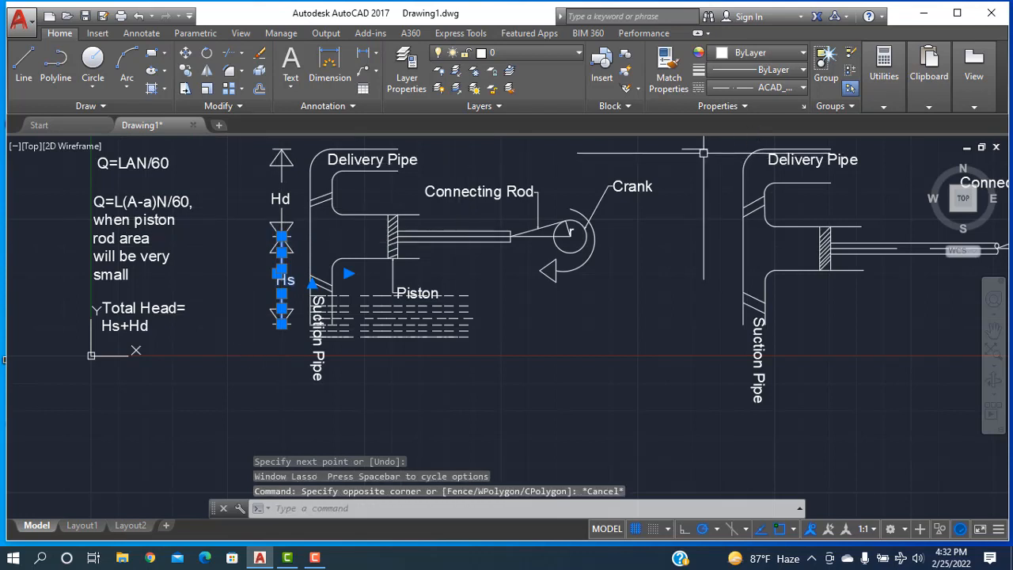
{"action": "left_click", "coordinate": [703, 152]}
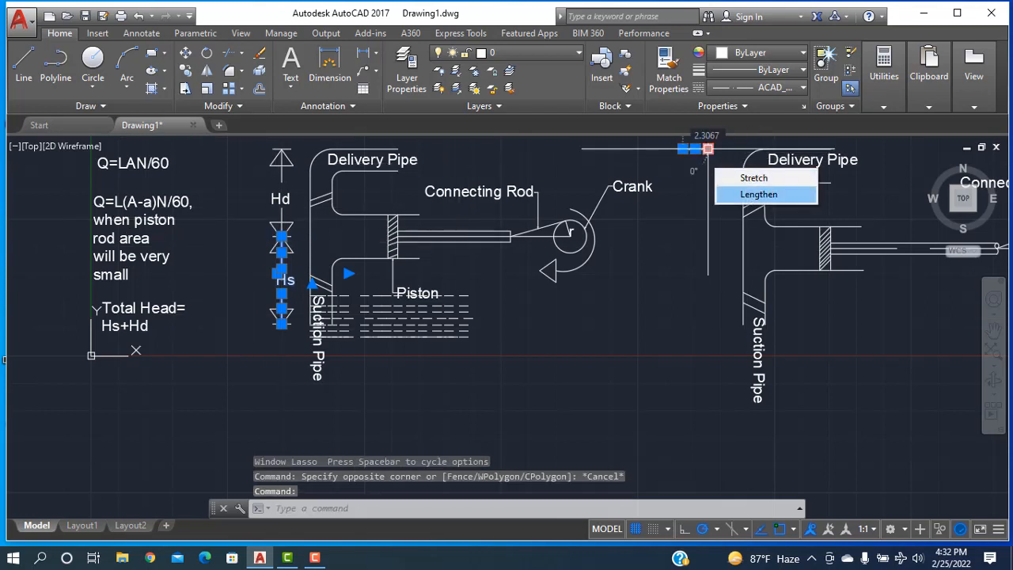
{"action": "key", "text": "Delete"}
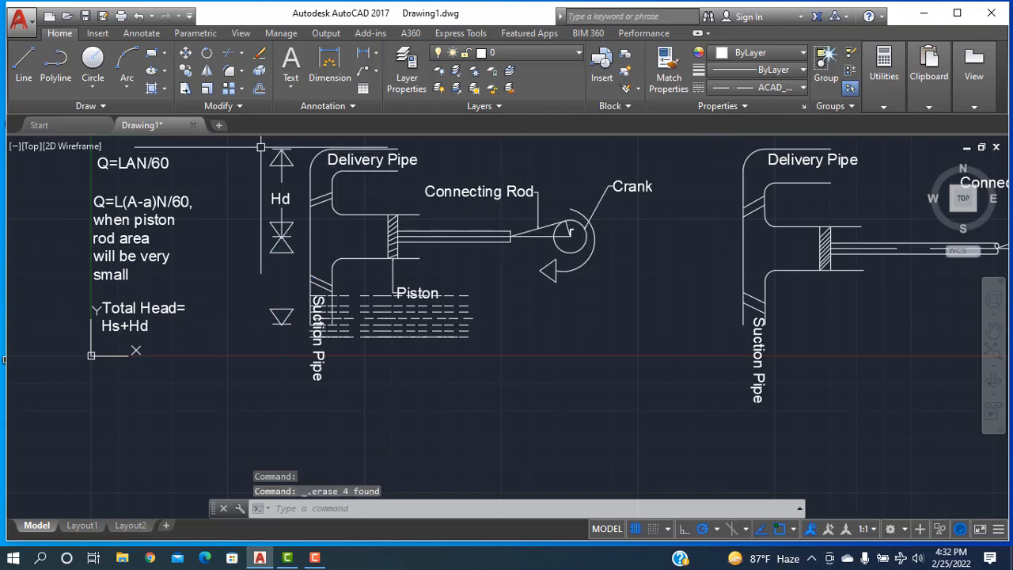
{"action": "mouse_move", "coordinate": [253, 136]}
{"action": "left_mouse_down"}
{"action": "mouse_move", "coordinate": [306, 229]}
{"action": "mouse_move", "coordinate": [273, 353]}
{"action": "left_mouse_up"}
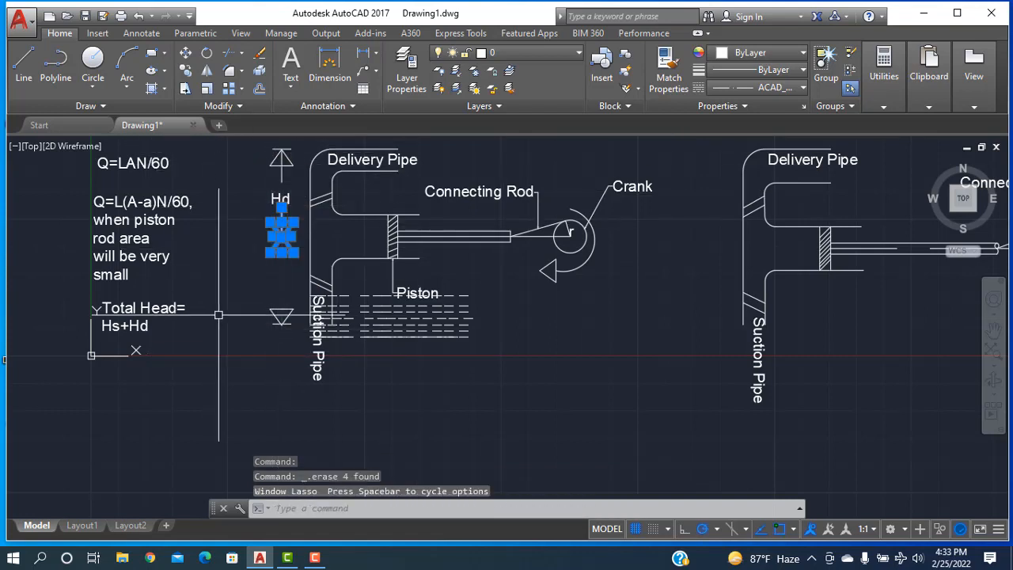
{"action": "key", "text": "ctrl+z"}
{"action": "left_click", "coordinate": [627, 303]}
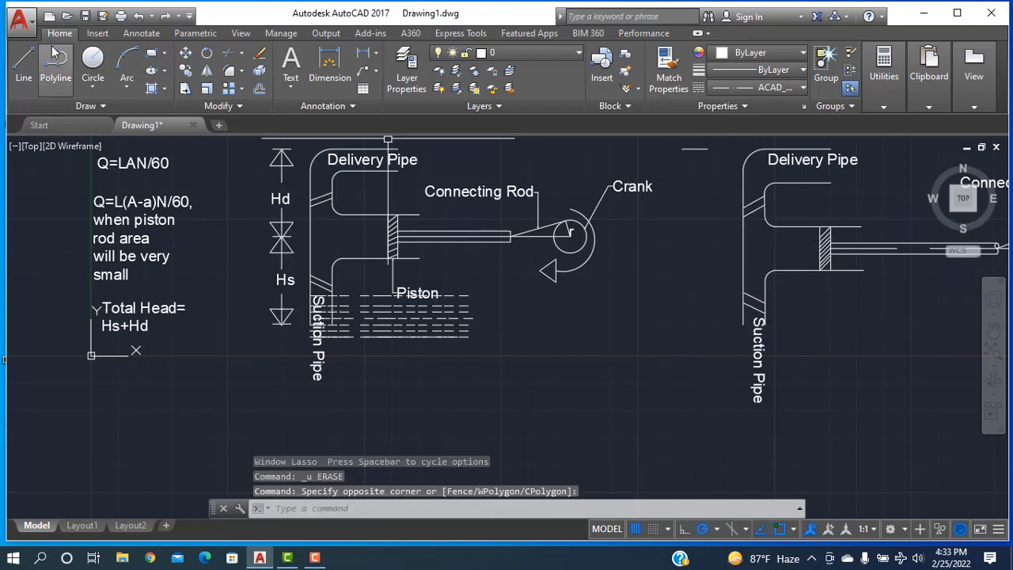
Draw a second short horizontal tick line to the left of the redrawn pump, level with the middle of the piston.
{"action": "left_click", "coordinate": [25, 68]}
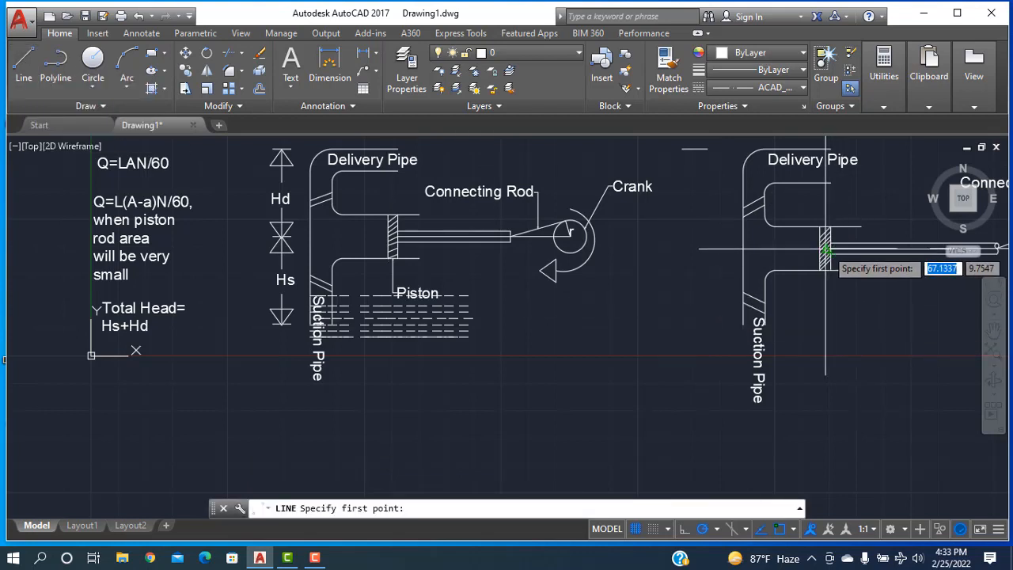
{"action": "scroll", "coordinate": [829, 251], "scroll_direction": "up", "scroll_amount": 4}
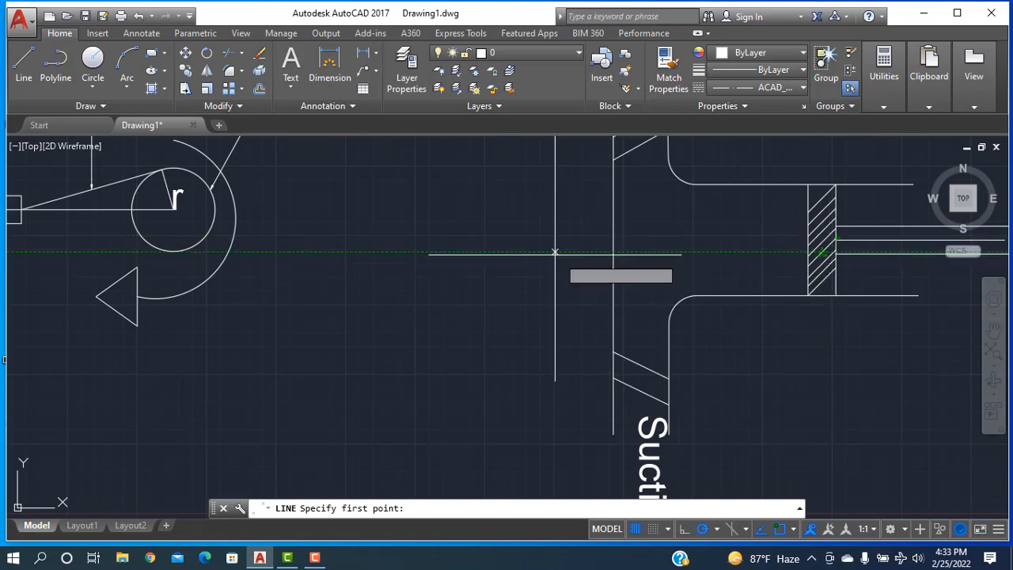
{"action": "left_click", "coordinate": [477, 254]}
{"action": "right_click", "coordinate": [477, 256]}
{"action": "left_click", "coordinate": [513, 267]}
{"action": "scroll", "coordinate": [561, 335], "scroll_direction": "down", "scroll_amount": 5}
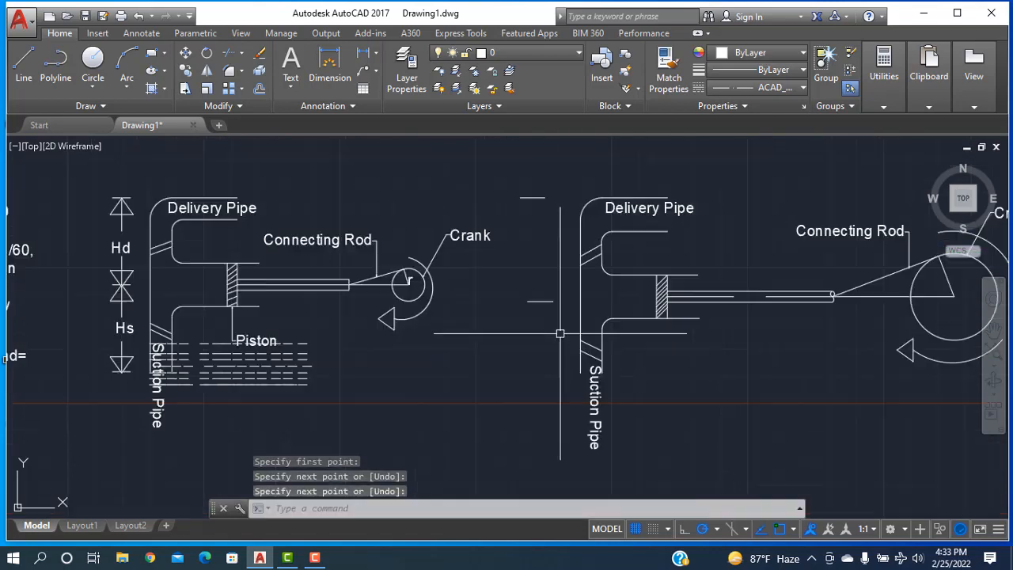
{"action": "scroll", "coordinate": [567, 438], "scroll_direction": "up", "scroll_amount": 2}
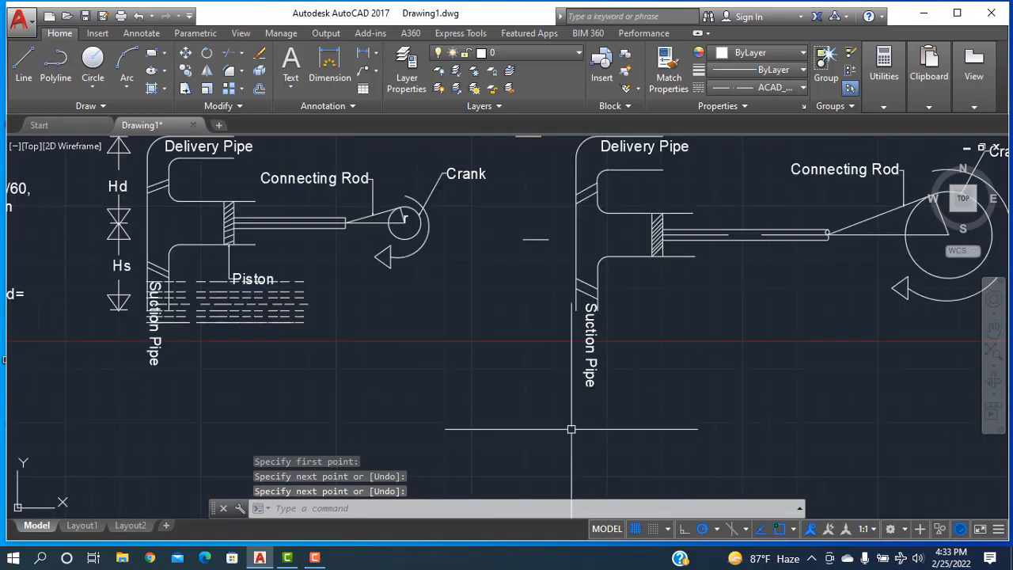
Draw a third short horizontal tick line to the left of the redrawn pump, level with the suction pipe's lower end.
{"action": "left_click", "coordinate": [23, 63]}
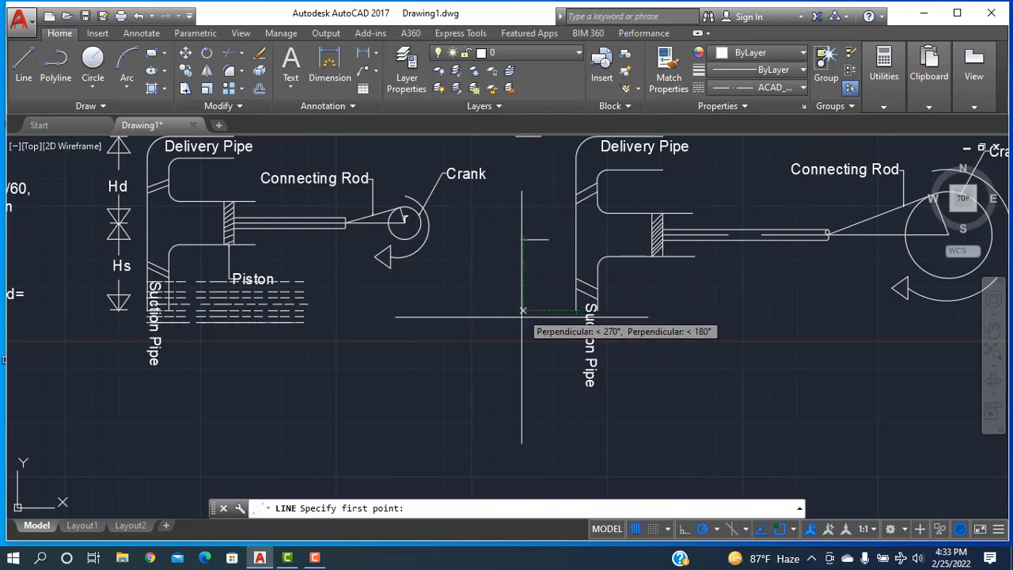
{"action": "left_click", "coordinate": [524, 315]}
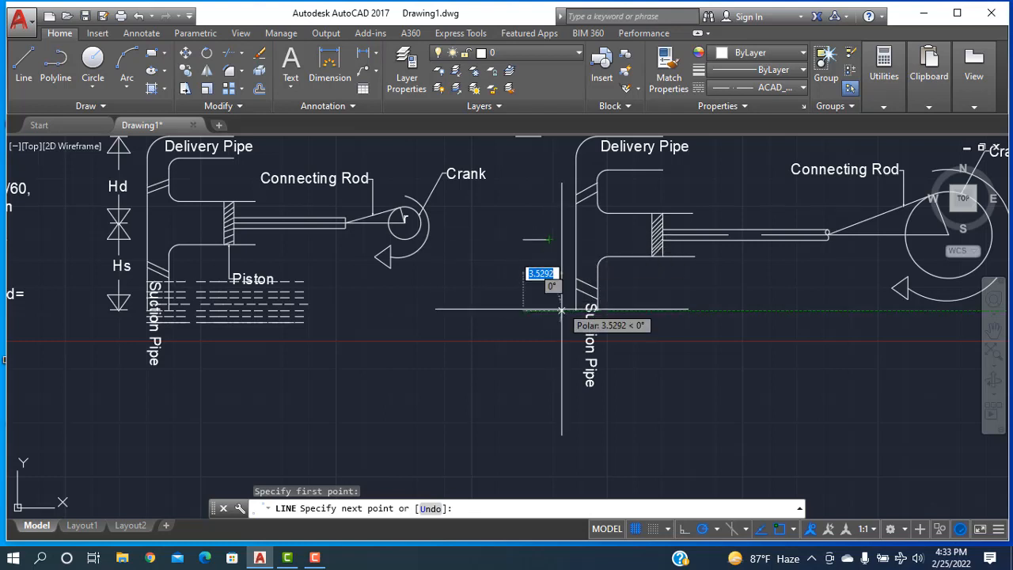
{"action": "left_click", "coordinate": [551, 312]}
{"action": "right_click", "coordinate": [496, 292]}
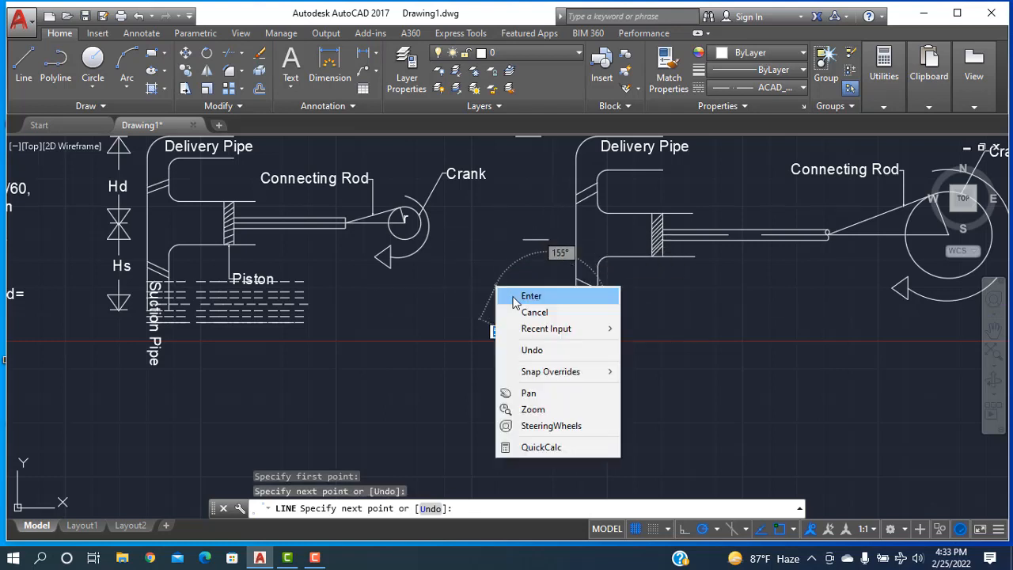
{"action": "left_click", "coordinate": [527, 295]}
{"action": "scroll", "coordinate": [506, 229], "scroll_direction": "down", "scroll_amount": 2}
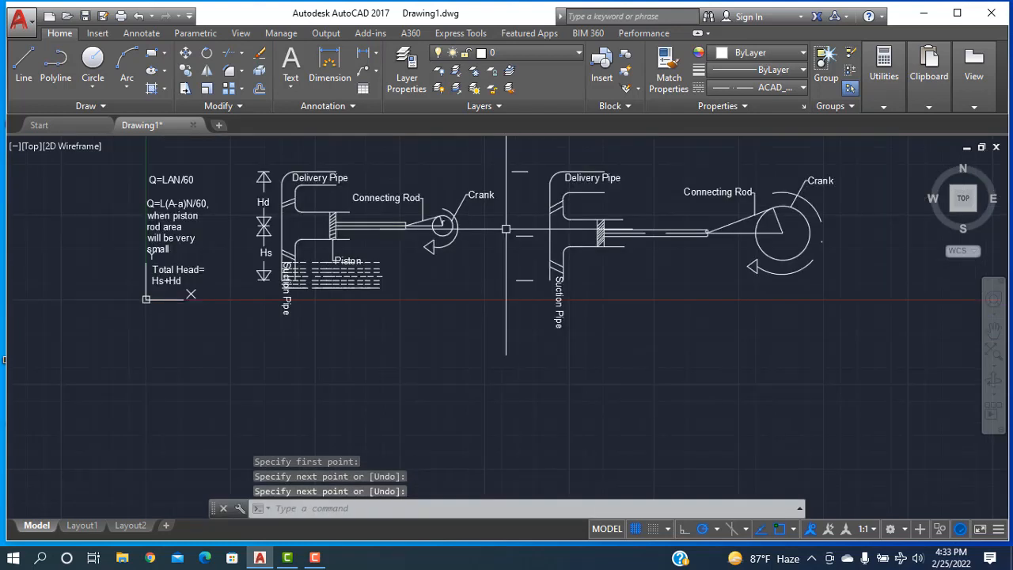
Draw a short vertical line downward from the middle of the upper tick beside the redrawn delivery pipe.
{"action": "key", "text": "Return"}
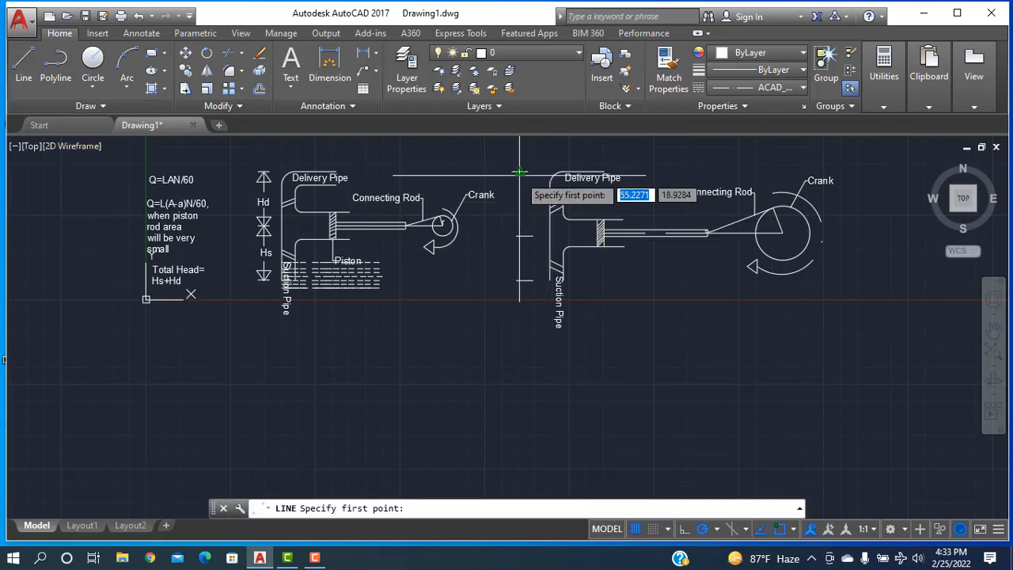
{"action": "scroll", "coordinate": [520, 163], "scroll_direction": "up", "scroll_amount": 4}
{"action": "left_click", "coordinate": [522, 167]}
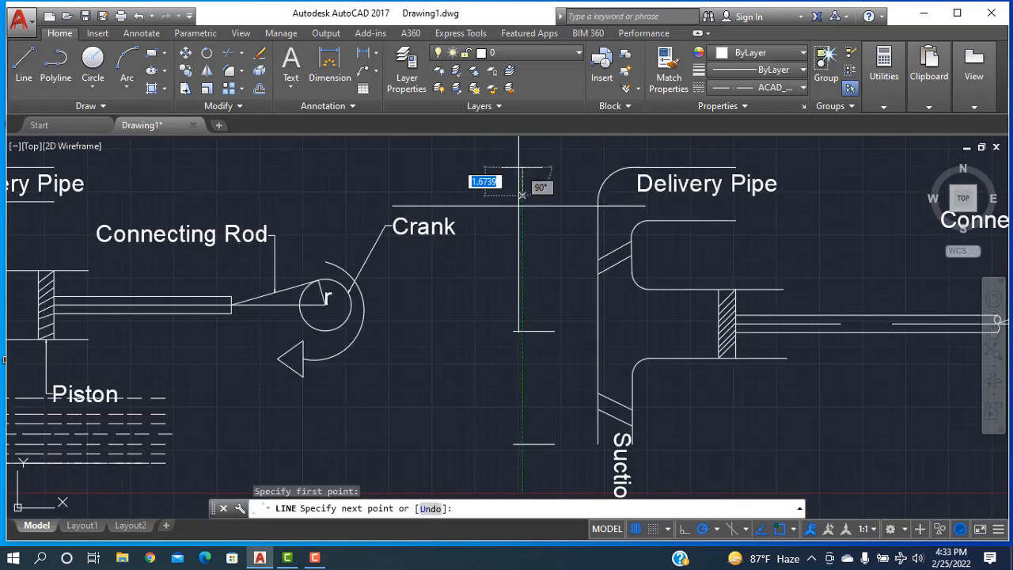
{"action": "right_click", "coordinate": [523, 225]}
{"action": "left_click", "coordinate": [537, 236]}
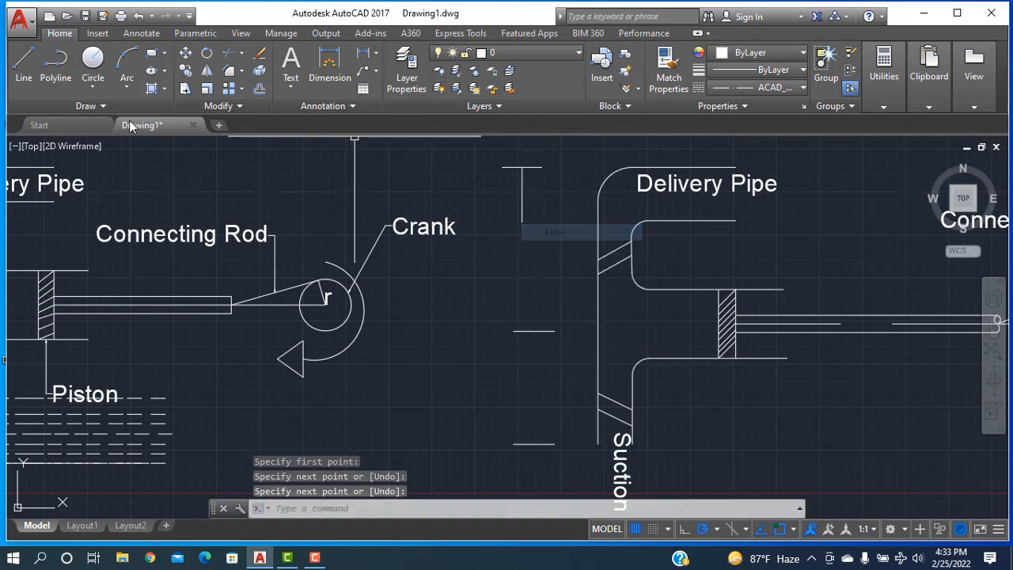
Draw a vertical line upward from the middle tick, aligned with the line below the upper tick and leaving a gap between them.
{"action": "key", "text": "Return"}
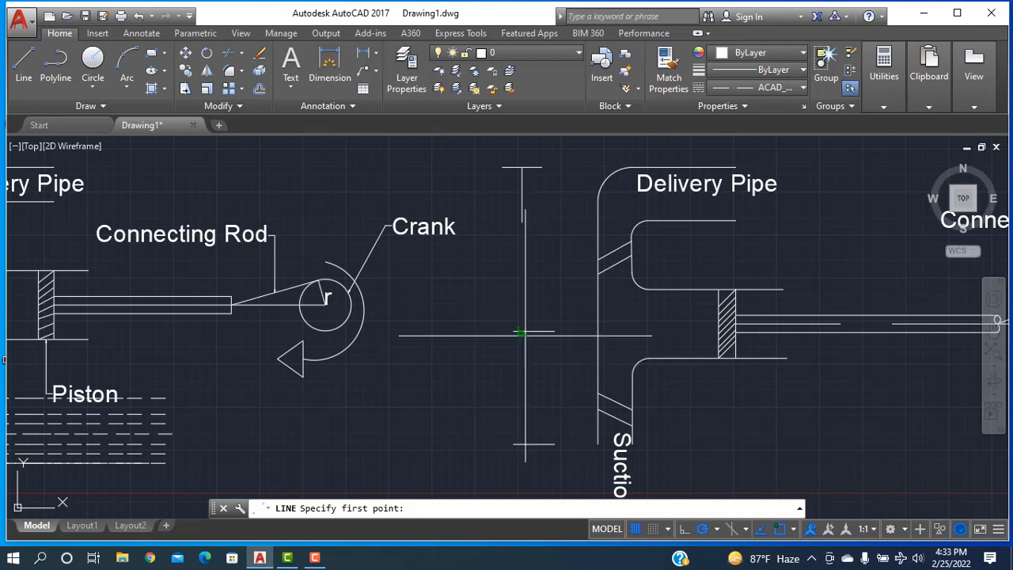
{"action": "left_click", "coordinate": [522, 282]}
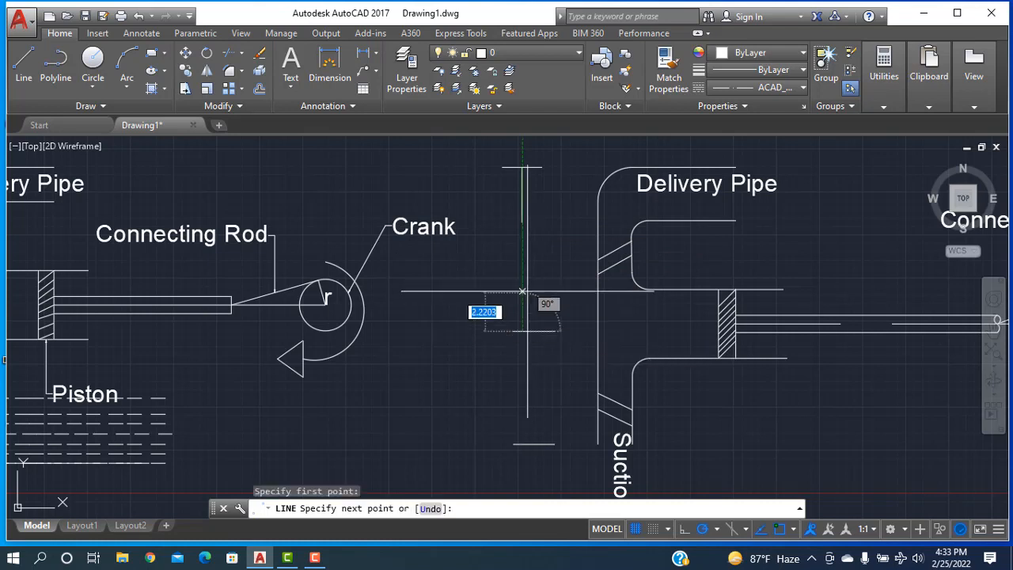
{"action": "right_click", "coordinate": [560, 317]}
{"action": "left_click", "coordinate": [576, 315]}
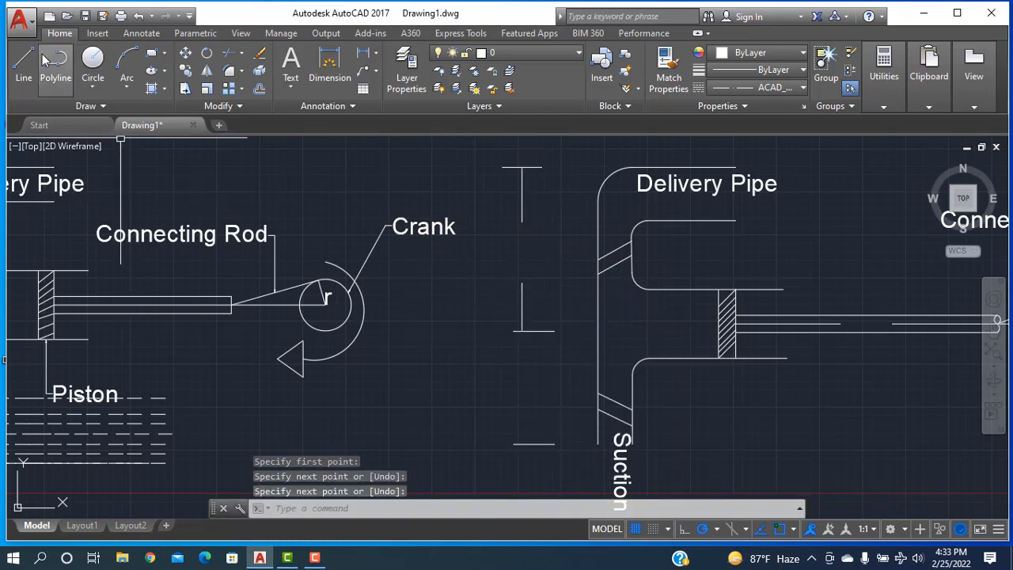
Draw a vertical line about 3 units long downward from the middle tick beside the redrawn pump.
{"action": "key", "text": "Return"}
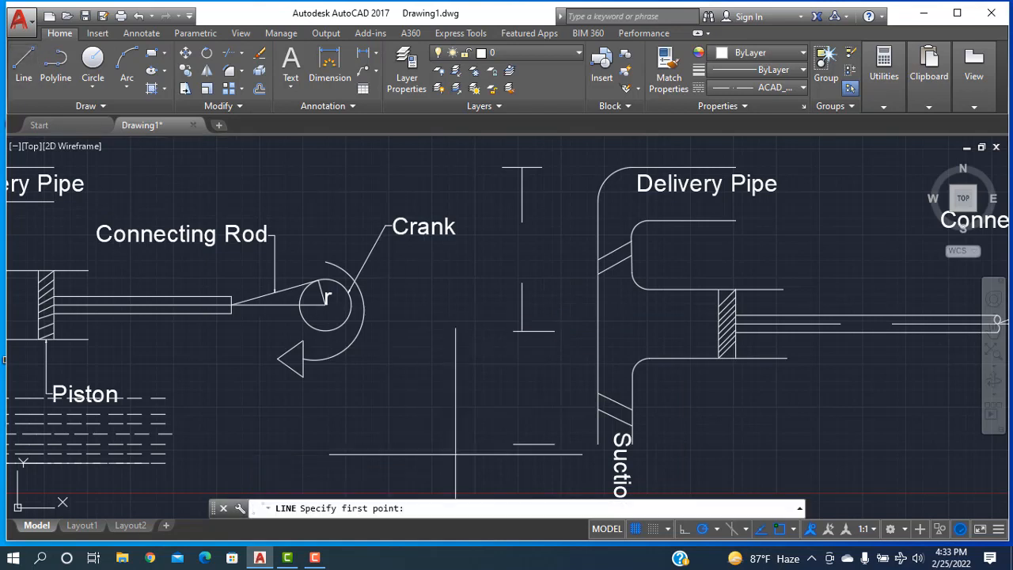
{"action": "left_click", "coordinate": [523, 331]}
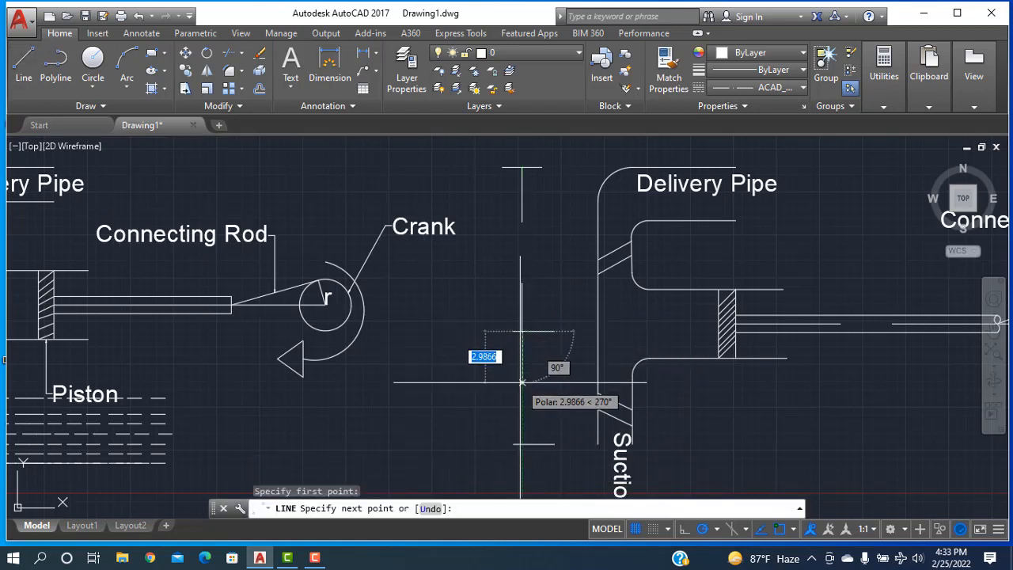
{"action": "right_click", "coordinate": [485, 404]}
{"action": "left_click", "coordinate": [519, 228]}
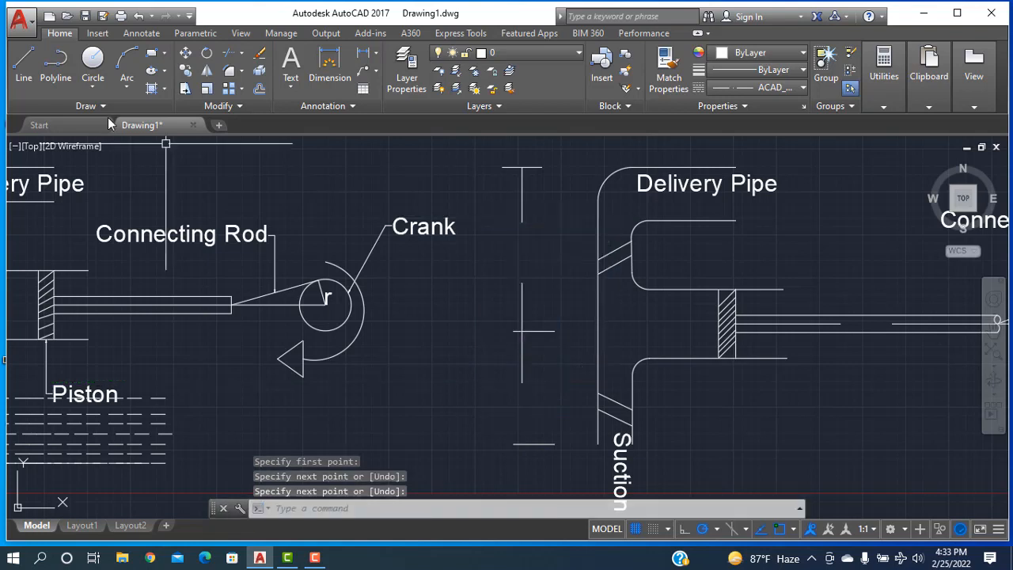
Draw a vertical line about 1.2 units long upward from the lowest tick, aligned with the vertical lines above it.
{"action": "key", "text": "Return"}
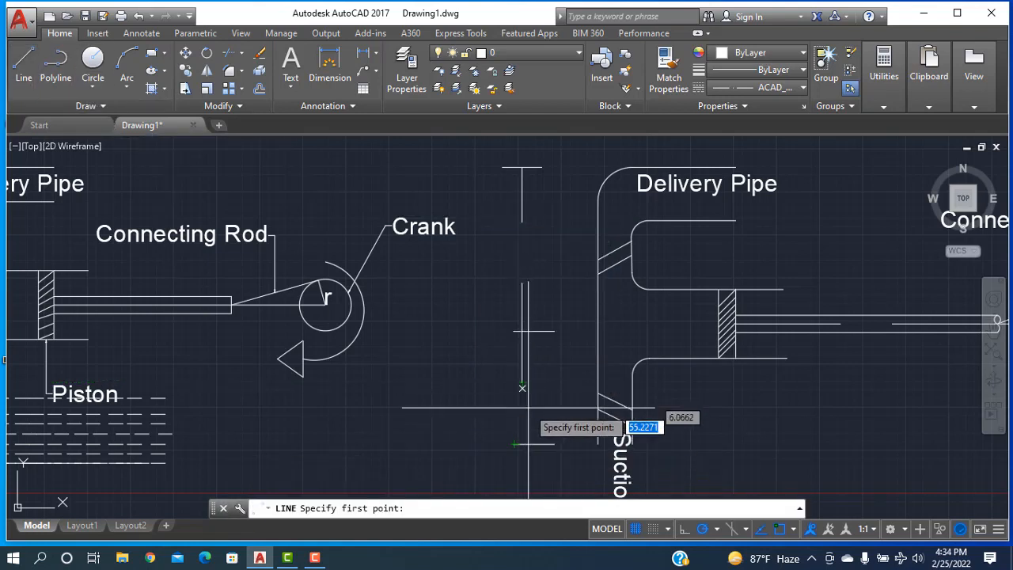
{"action": "left_click", "coordinate": [521, 444]}
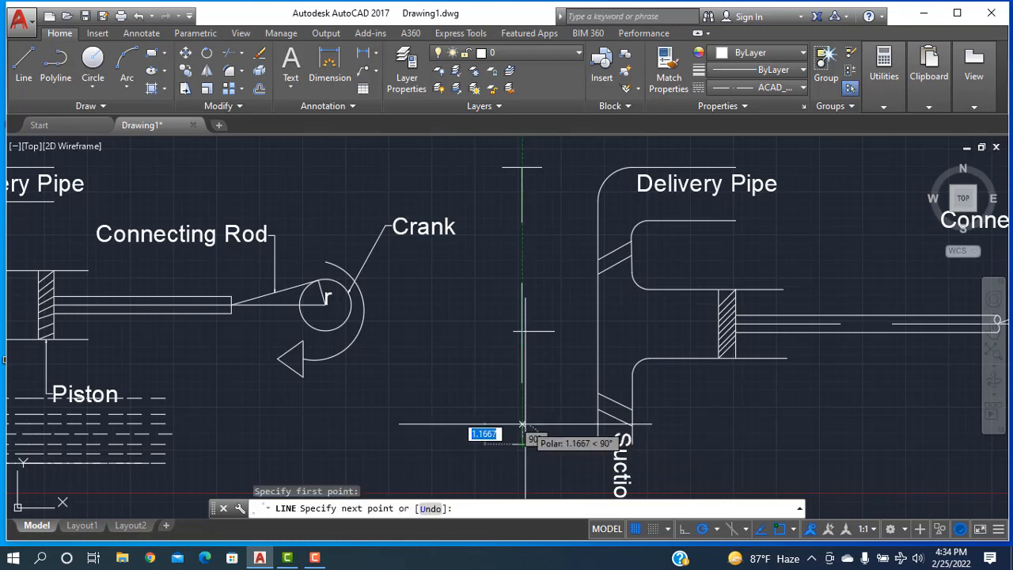
{"action": "right_click", "coordinate": [507, 390]}
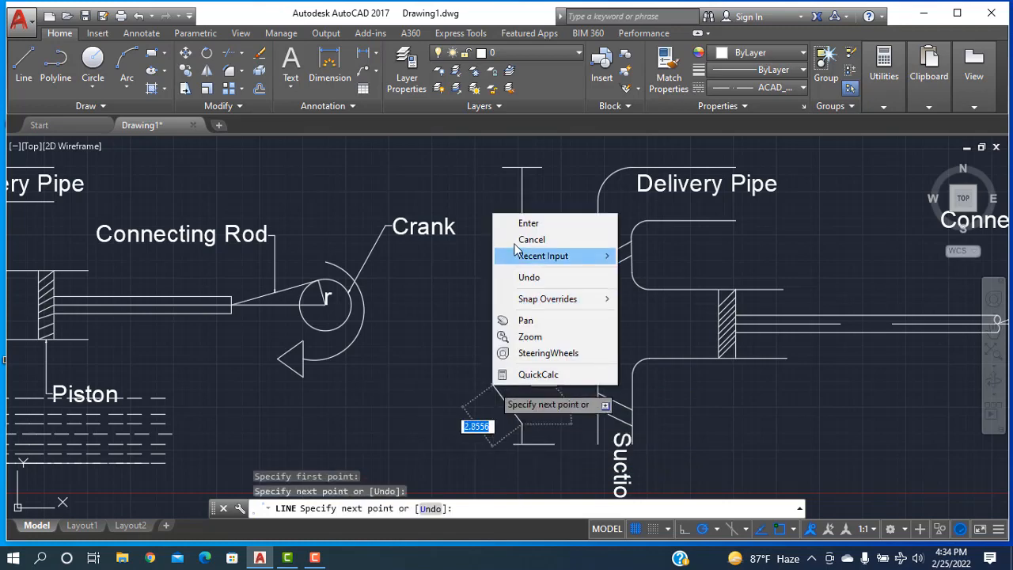
{"action": "left_click", "coordinate": [528, 223]}
{"action": "scroll", "coordinate": [326, 347], "scroll_direction": "down", "scroll_amount": 5}
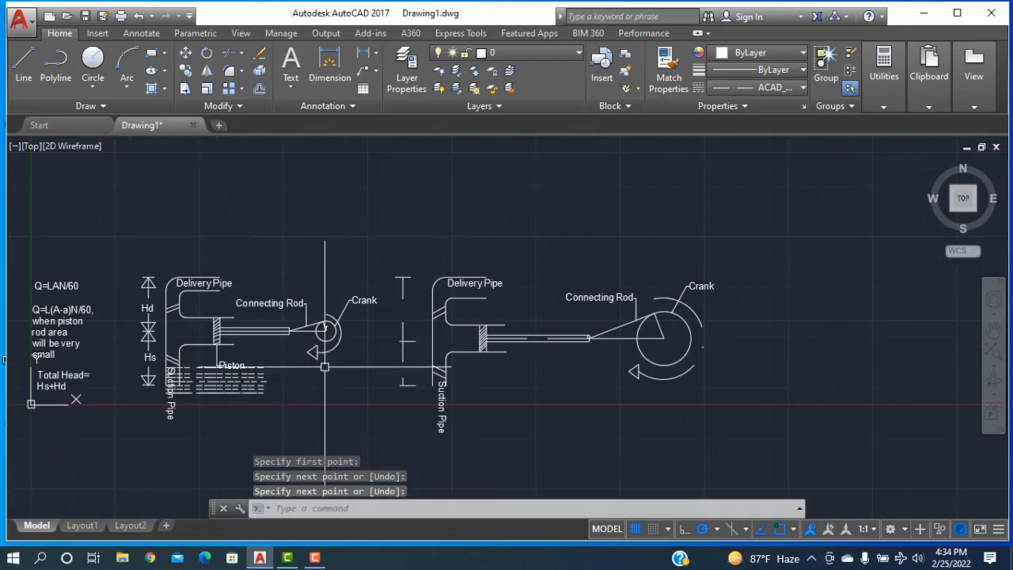
{"action": "scroll", "coordinate": [206, 349], "scroll_direction": "up", "scroll_amount": 6}
{"action": "scroll", "coordinate": [241, 336], "scroll_direction": "down", "scroll_amount": 4}
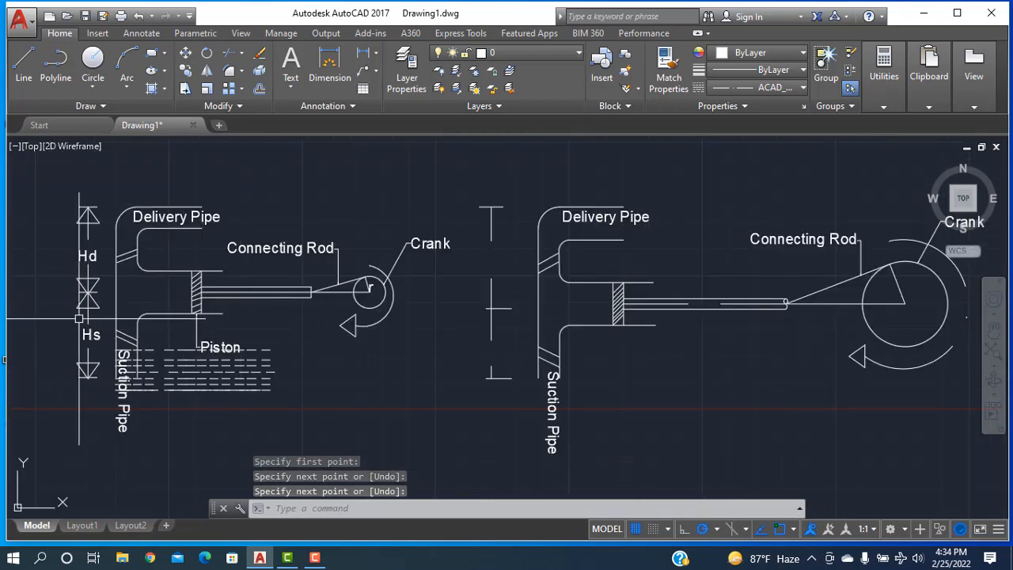
{"action": "type", "text": "co"}
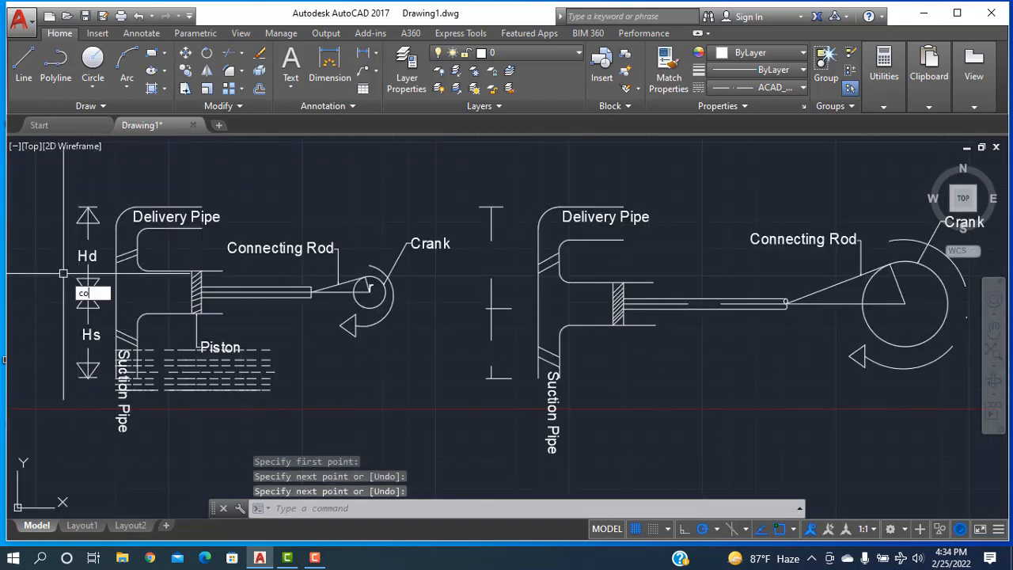
{"action": "key", "text": "Return"}
{"action": "left_click", "coordinate": [96, 364]}
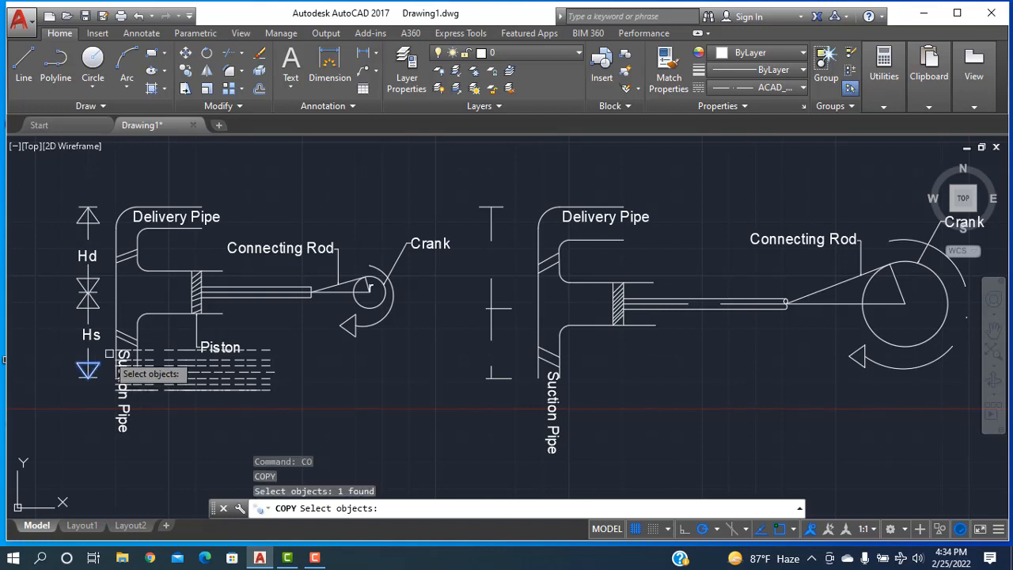
{"action": "key", "text": "Return"}
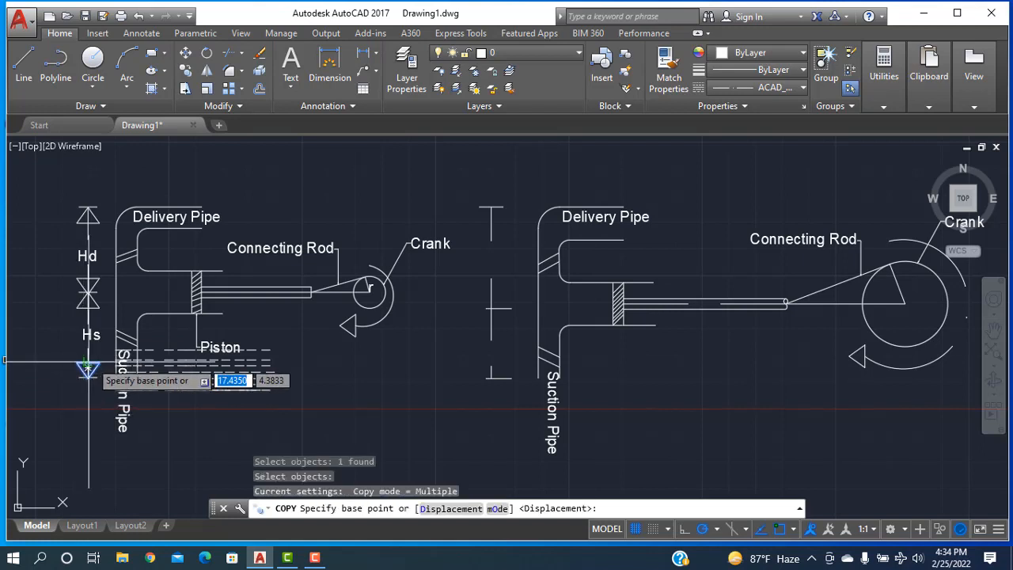
{"action": "left_click", "coordinate": [88, 366]}
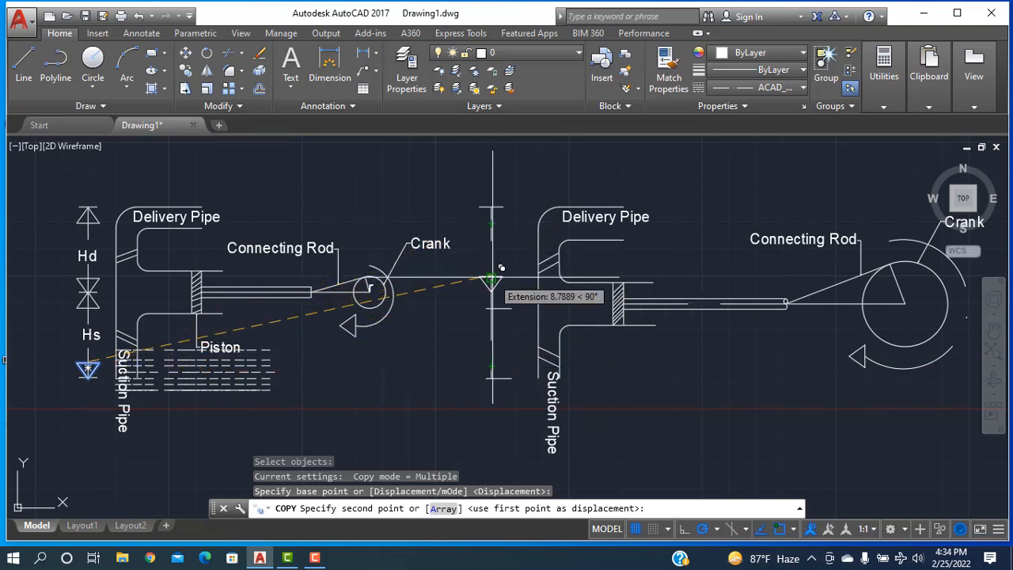
{"action": "key", "text": "Escape"}
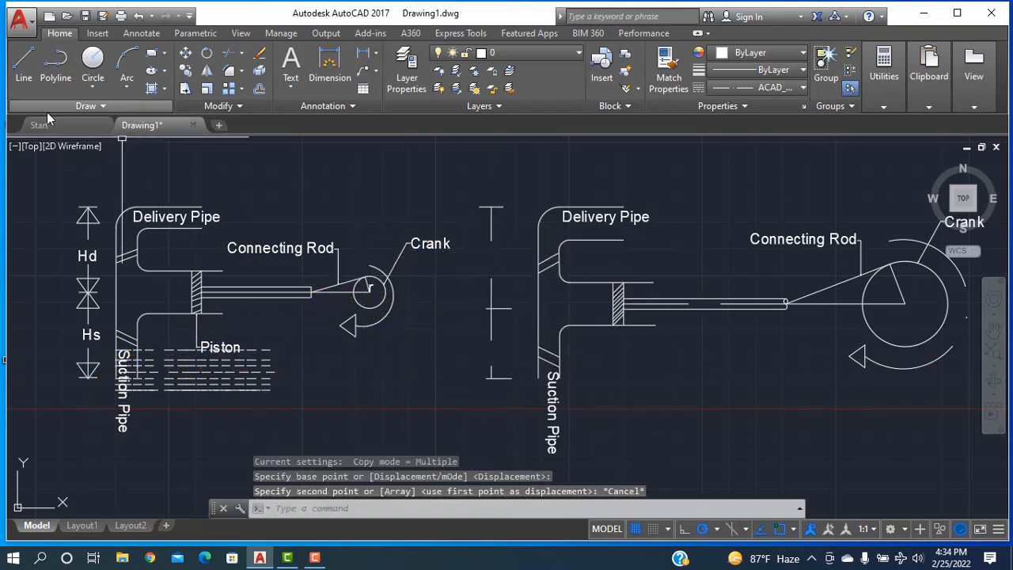
Extend the lowest tick's vertical line upward with another line about 1.5 units long.
{"action": "left_click", "coordinate": [22, 69]}
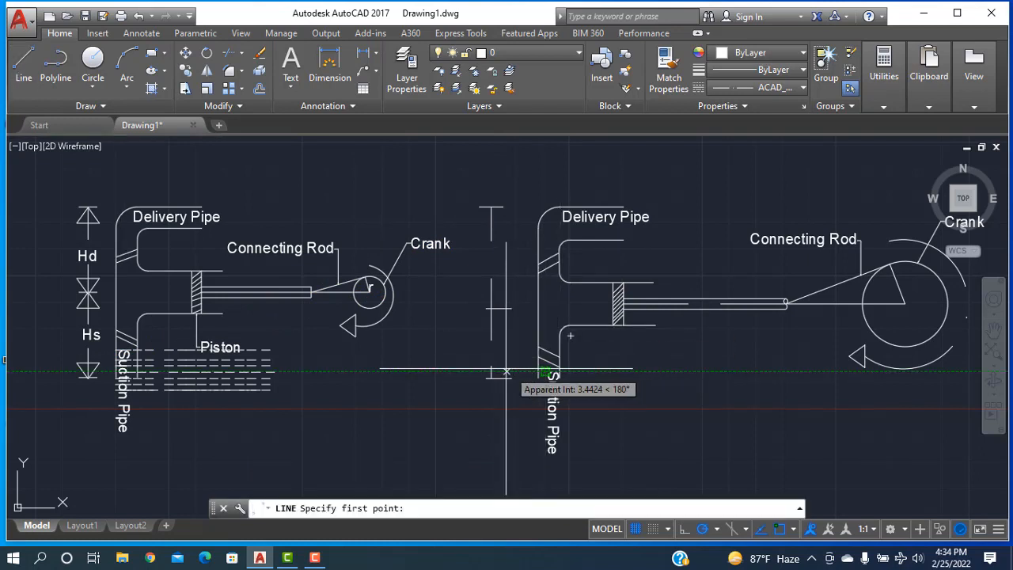
{"action": "left_click", "coordinate": [491, 366]}
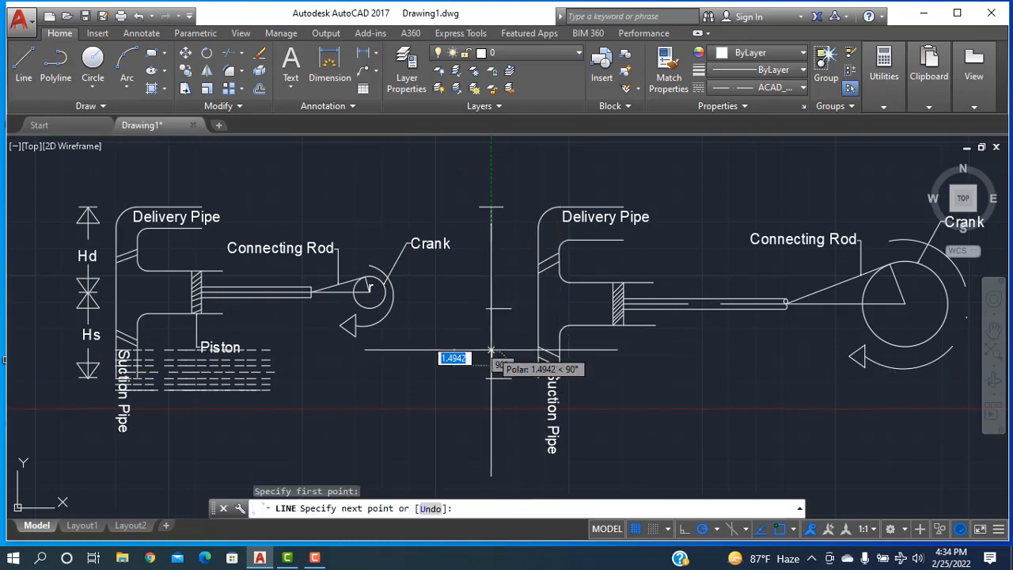
{"action": "left_click", "coordinate": [491, 349]}
{"action": "right_click", "coordinate": [464, 349]}
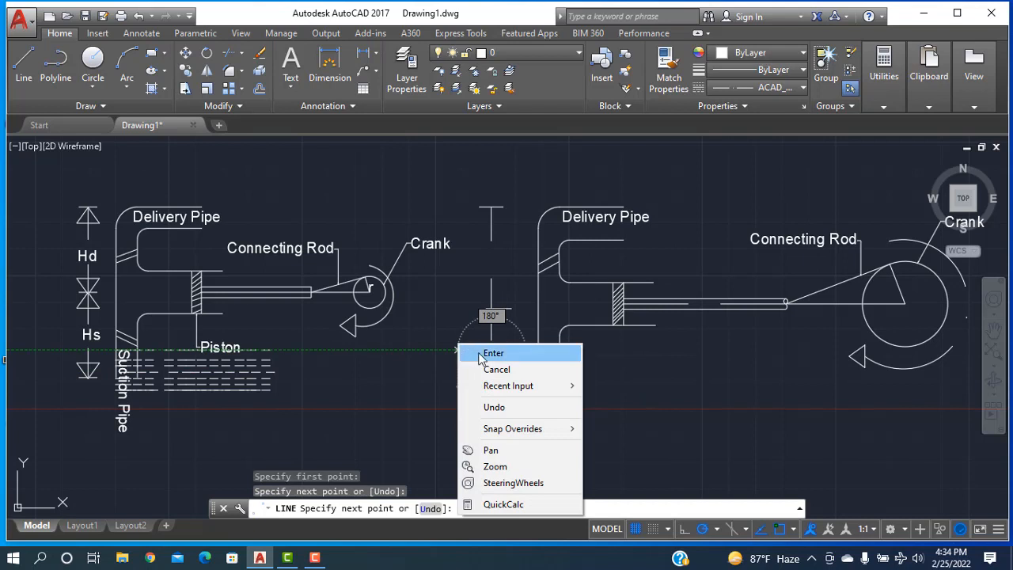
{"action": "left_click", "coordinate": [482, 355]}
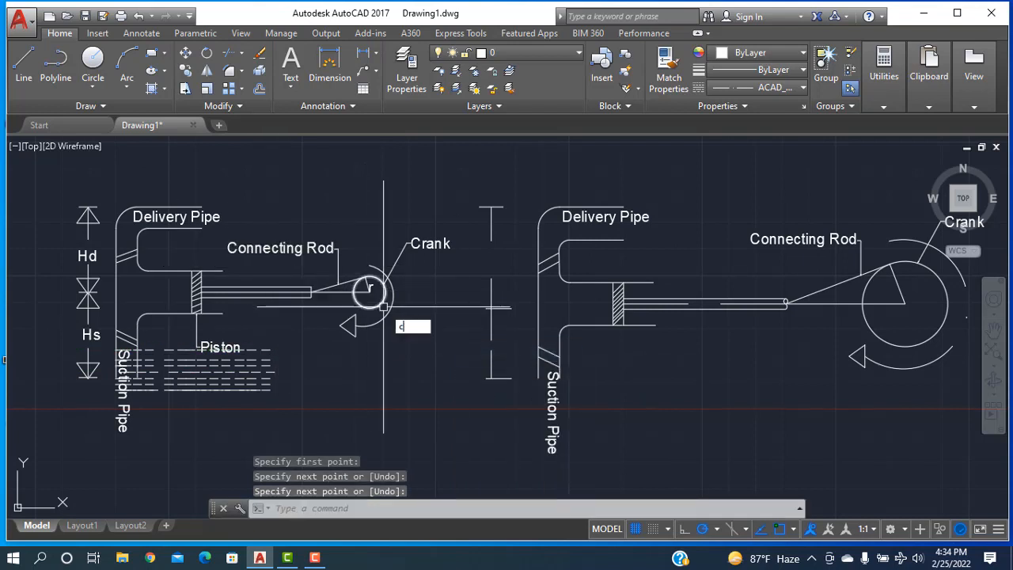
Copy the original Hs marker's downward arrowhead onto the lowest and middle ticks beside the redrawn pump.
{"action": "key", "text": "Return"}
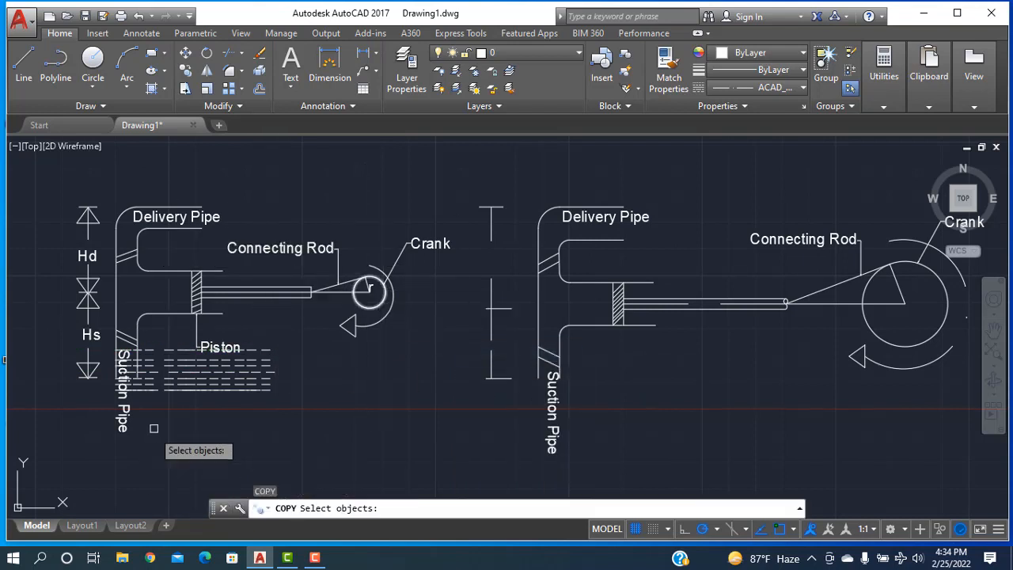
{"action": "left_click", "coordinate": [79, 366]}
{"action": "key", "text": "Return"}
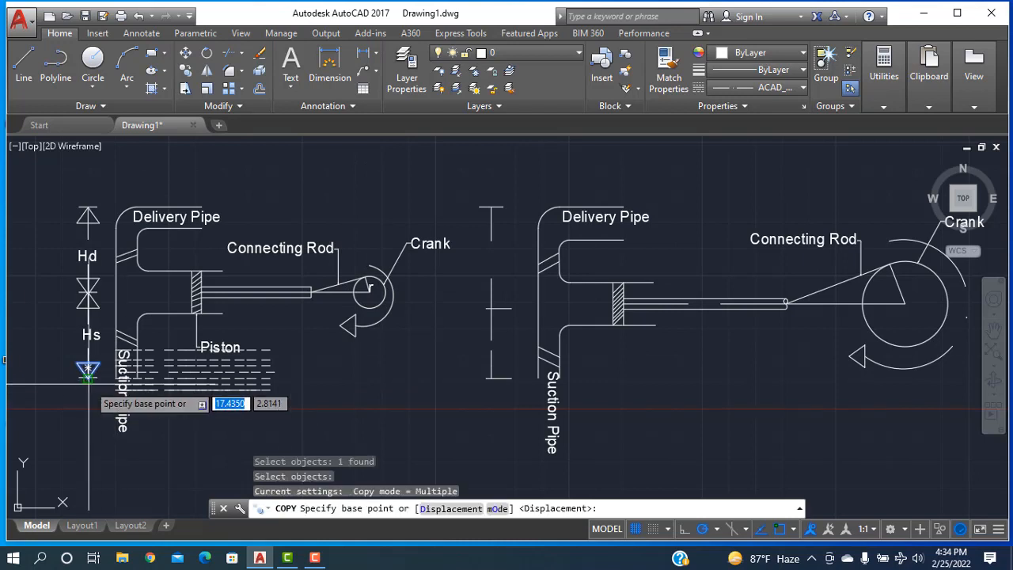
{"action": "left_click", "coordinate": [88, 373]}
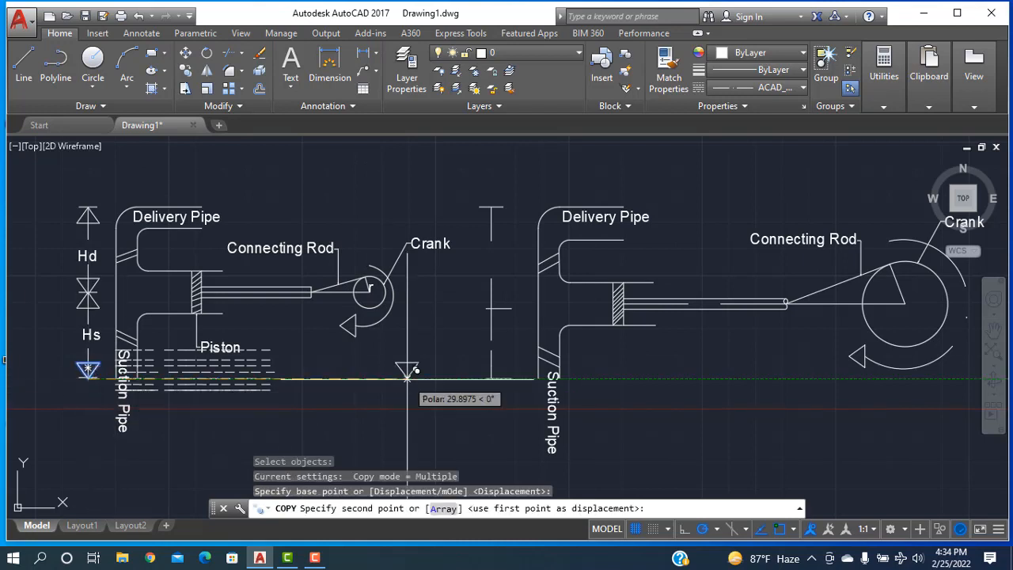
{"action": "left_click", "coordinate": [491, 376]}
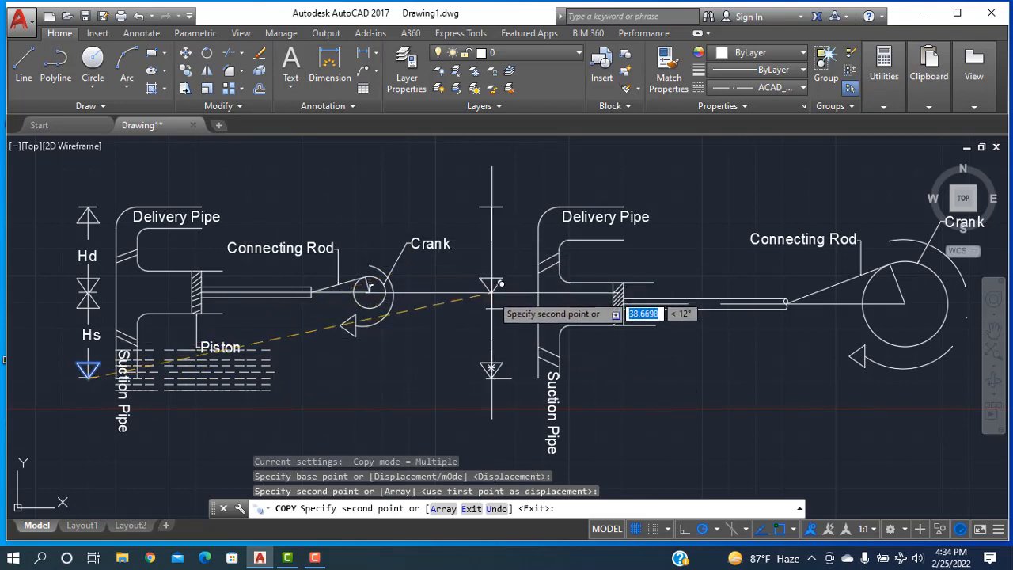
{"action": "left_click", "coordinate": [491, 301]}
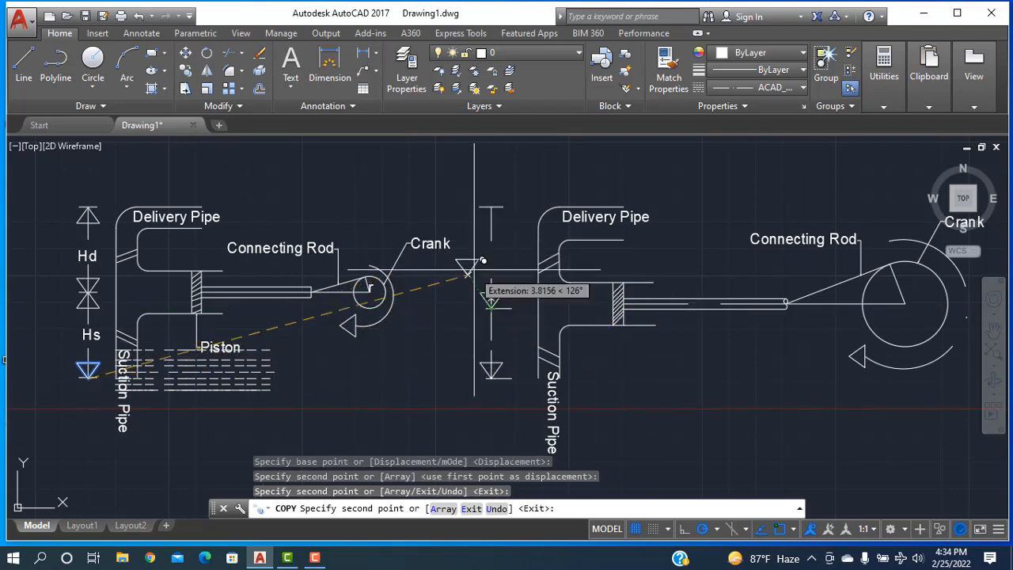
{"action": "right_click", "coordinate": [472, 273]}
{"action": "left_click", "coordinate": [502, 280]}
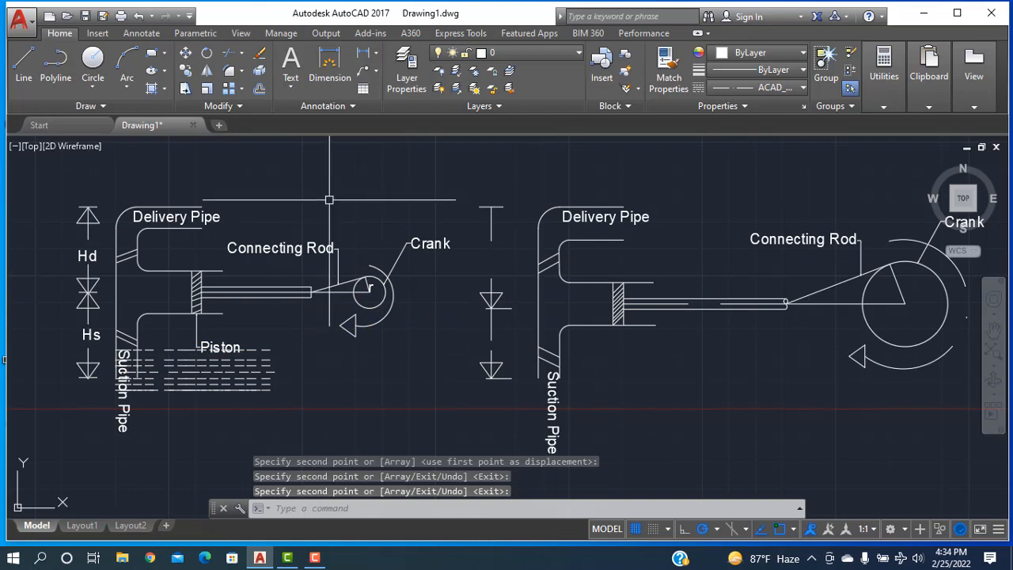
Copy the original Hd marker's upward arrowhead onto the topmost and middle ticks beside the redrawn pump.
{"action": "type", "text": "co"}
{"action": "key", "text": "Return"}
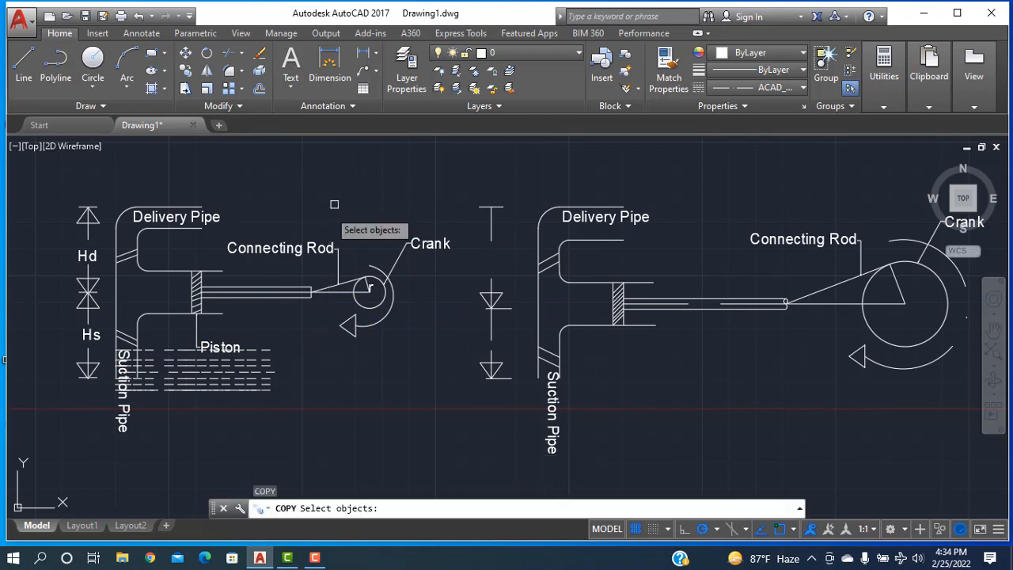
{"action": "left_click", "coordinate": [78, 220]}
{"action": "key", "text": "Return"}
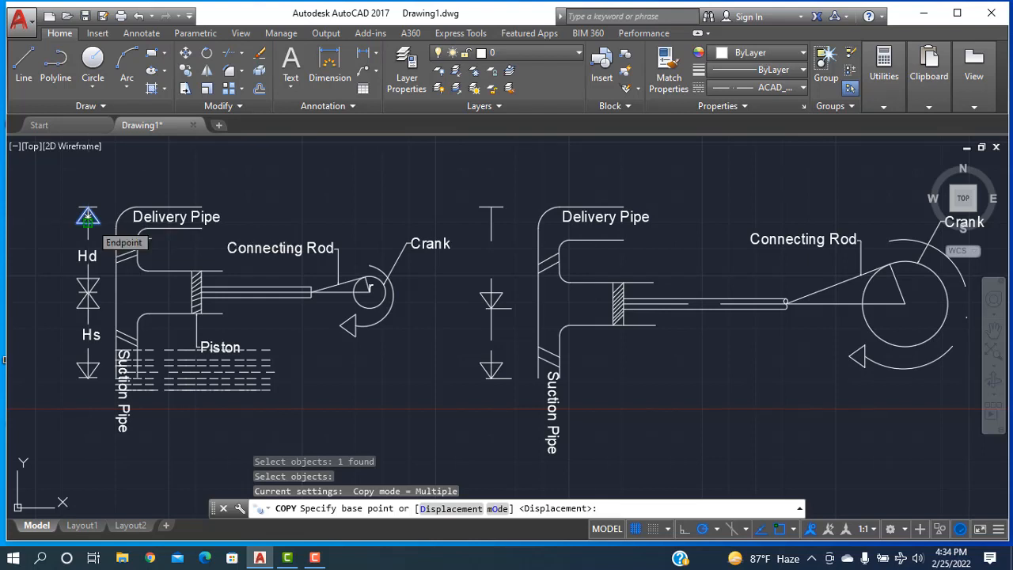
{"action": "left_click", "coordinate": [88, 216]}
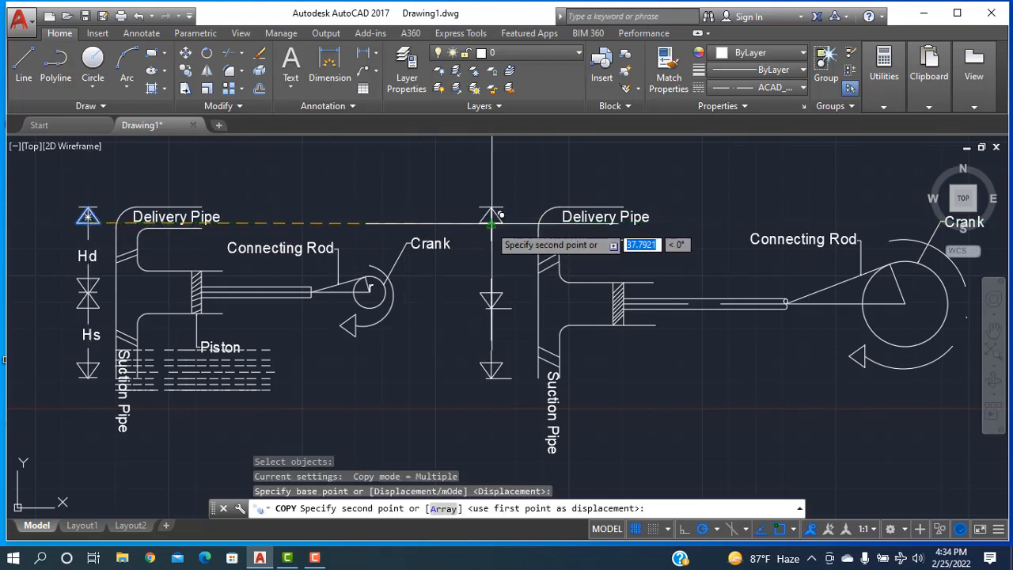
{"action": "left_click", "coordinate": [491, 223]}
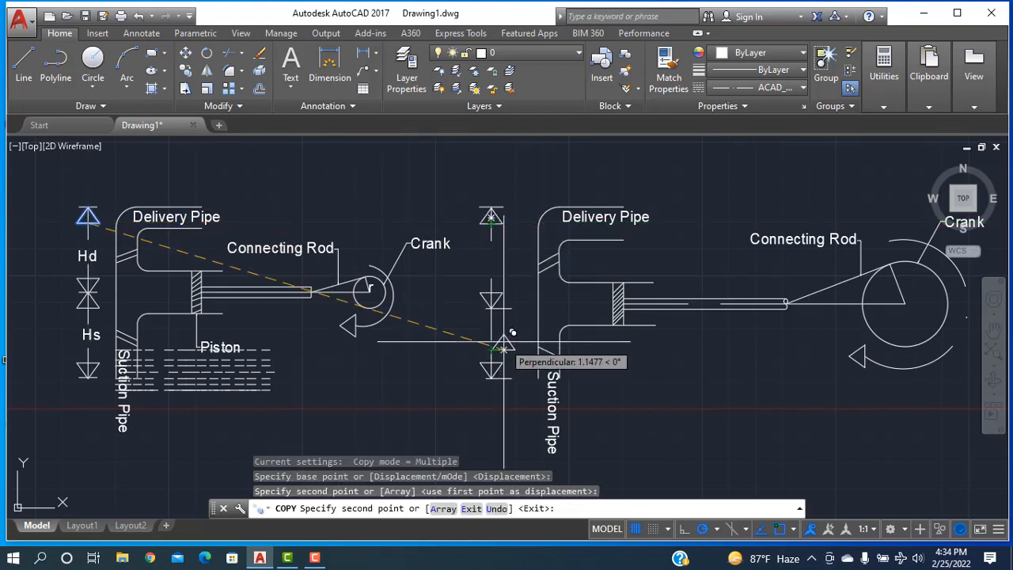
{"action": "left_click", "coordinate": [473, 309]}
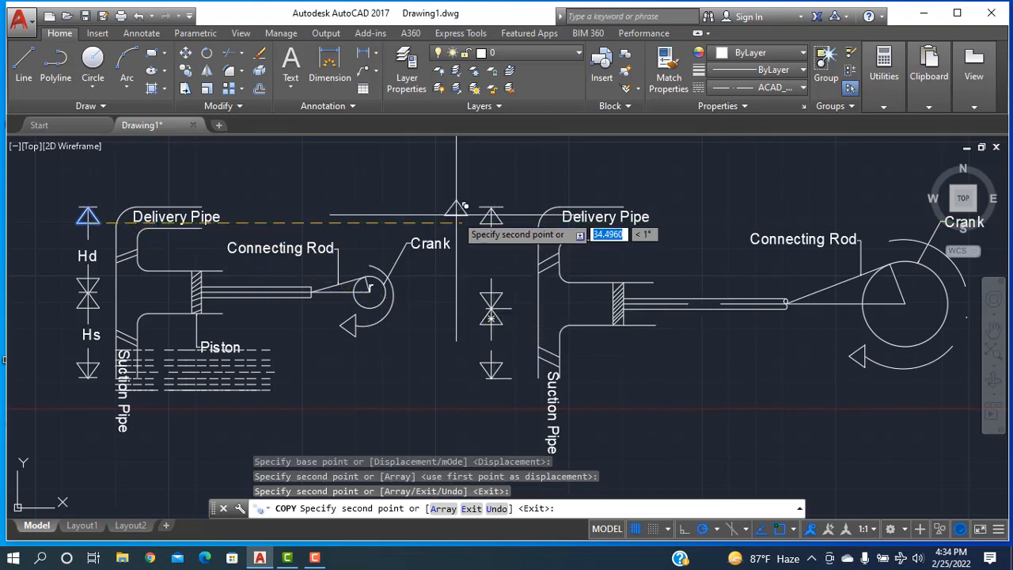
{"action": "right_click", "coordinate": [457, 216]}
{"action": "left_click", "coordinate": [467, 226]}
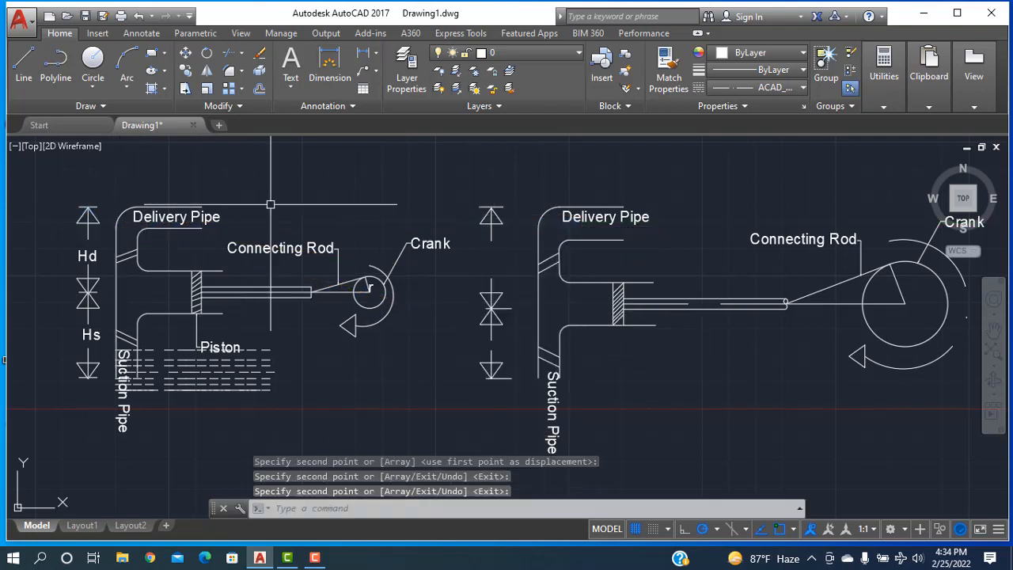
Copy the original Hd label into the gap between the upper head marker's arrows beside the redrawn pump.
{"action": "left_click", "coordinate": [117, 268]}
{"action": "key", "text": "Return"}
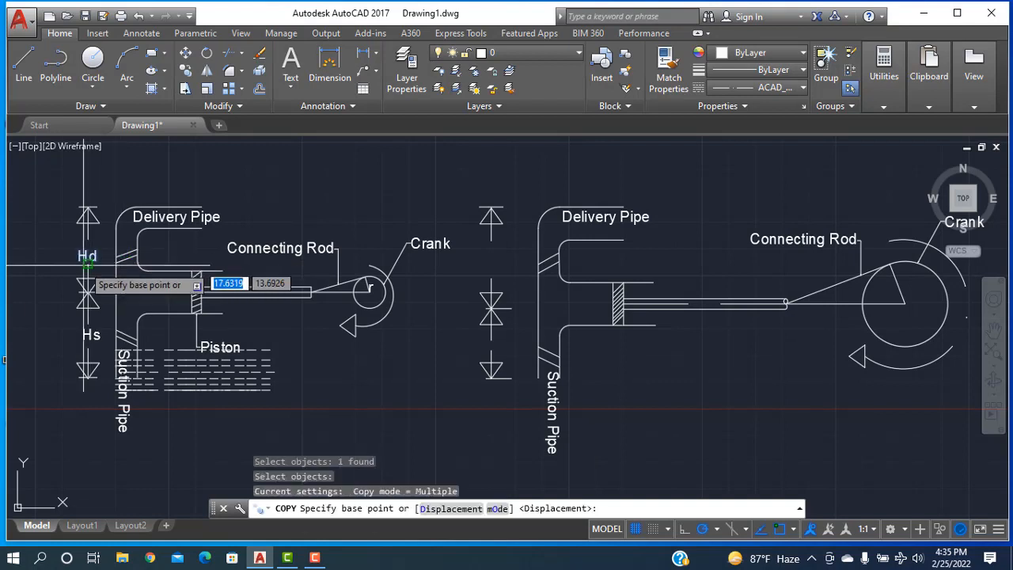
{"action": "left_click", "coordinate": [80, 259]}
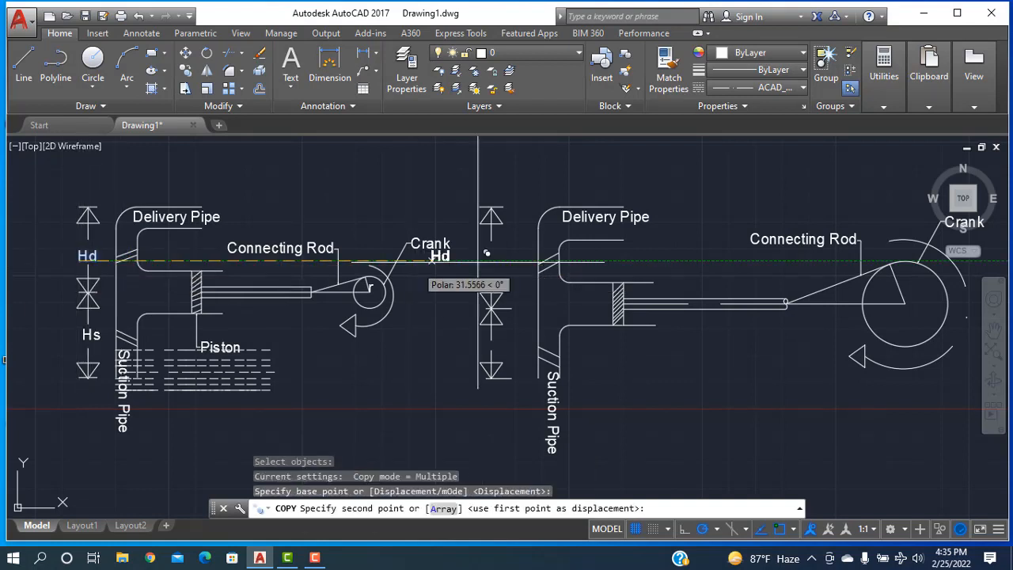
{"action": "left_click", "coordinate": [482, 260]}
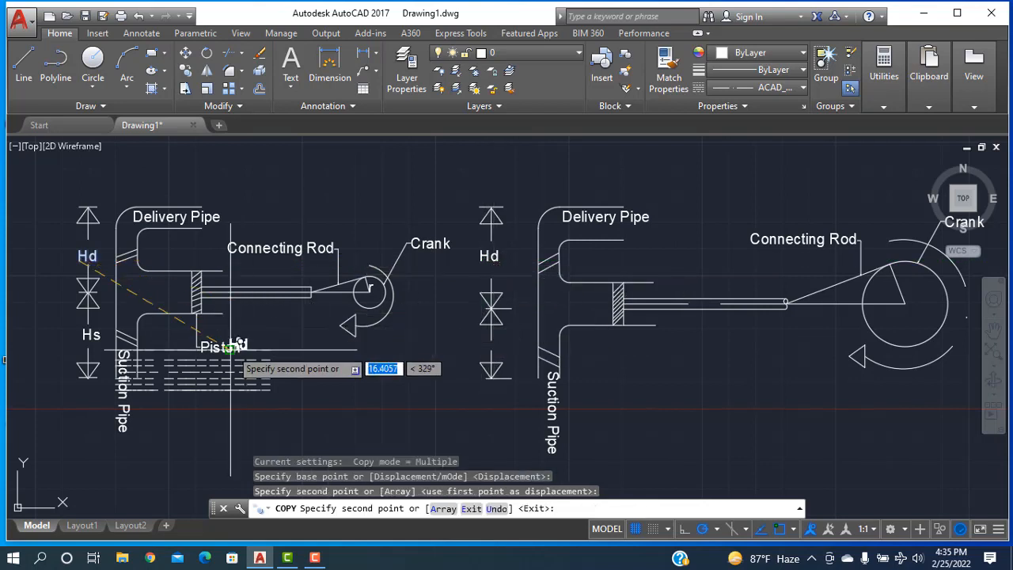
{"action": "key", "text": "Escape"}
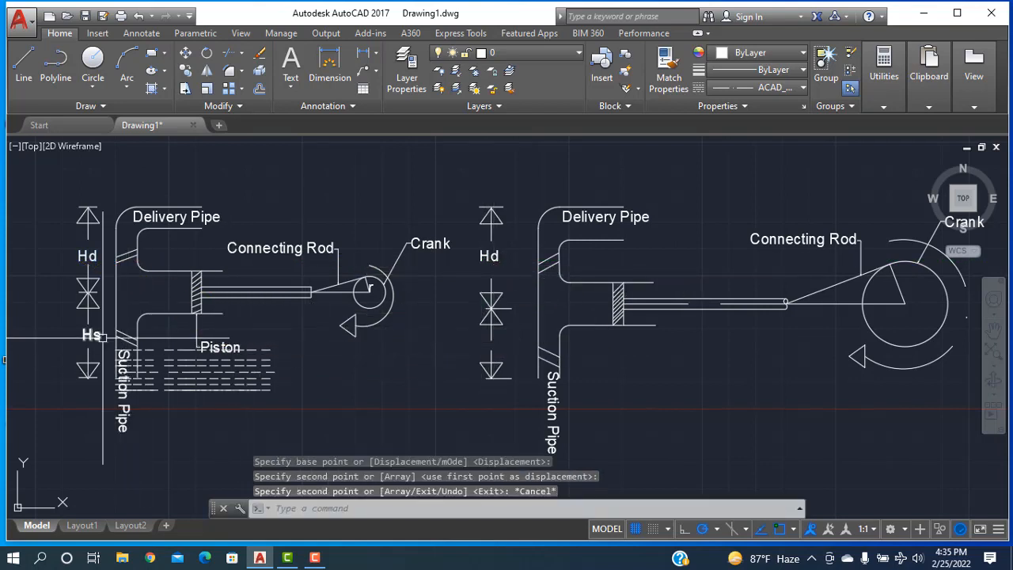
Copy the original Hs label to the lower head marker beside the redrawn pump.
{"action": "left_click", "coordinate": [90, 335]}
{"action": "type", "text": "c"}
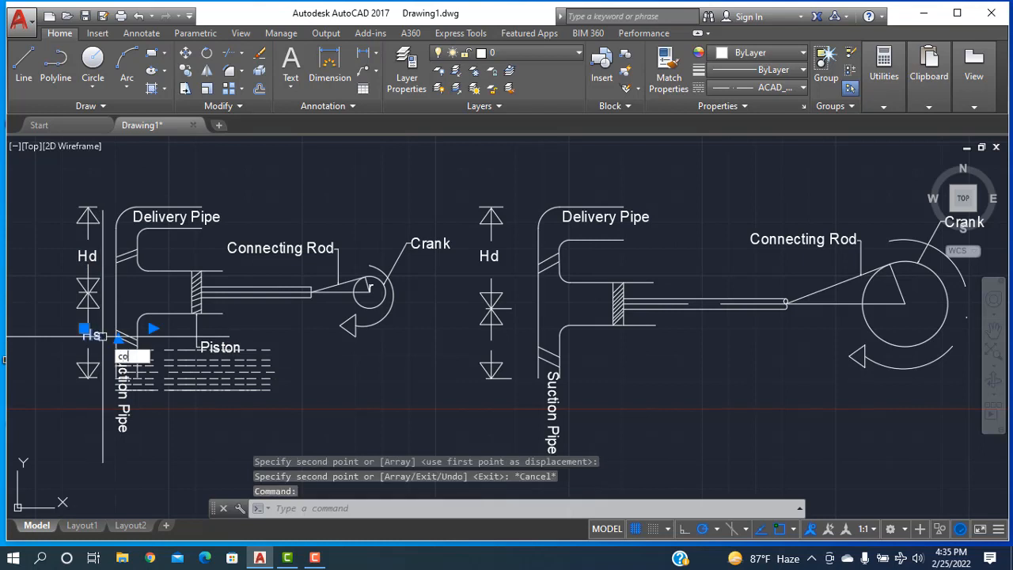
{"action": "type", "text": "o"}
{"action": "key", "text": "Return"}
{"action": "left_click", "coordinate": [93, 338]}
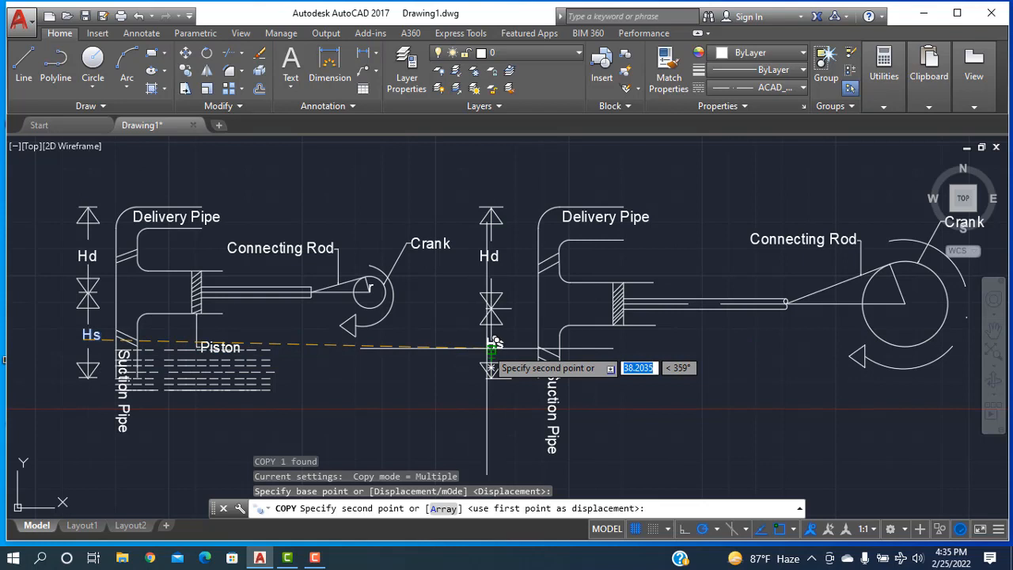
{"action": "left_click", "coordinate": [491, 346]}
{"action": "right_click", "coordinate": [449, 184]}
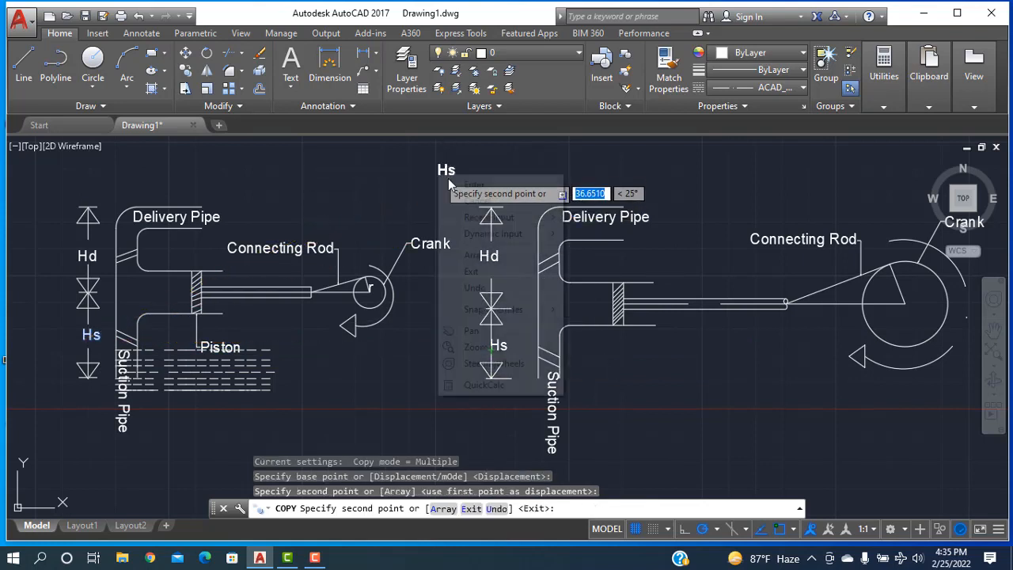
{"action": "left_click", "coordinate": [471, 184]}
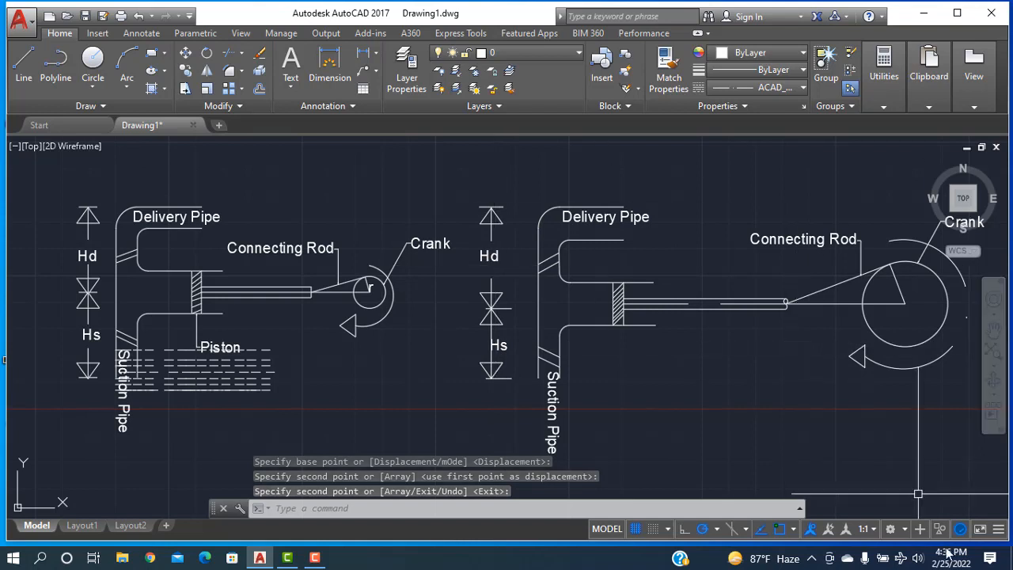
Copy the original Piston label, its leader and the dashed water lines to below the redrawn pump's cylinder.
{"action": "mouse_move", "coordinate": [282, 332]}
{"action": "left_mouse_down"}
{"action": "mouse_move", "coordinate": [261, 404]}
{"action": "mouse_move", "coordinate": [198, 432]}
{"action": "mouse_move", "coordinate": [150, 345]}
{"action": "mouse_move", "coordinate": [159, 339]}
{"action": "left_mouse_up"}
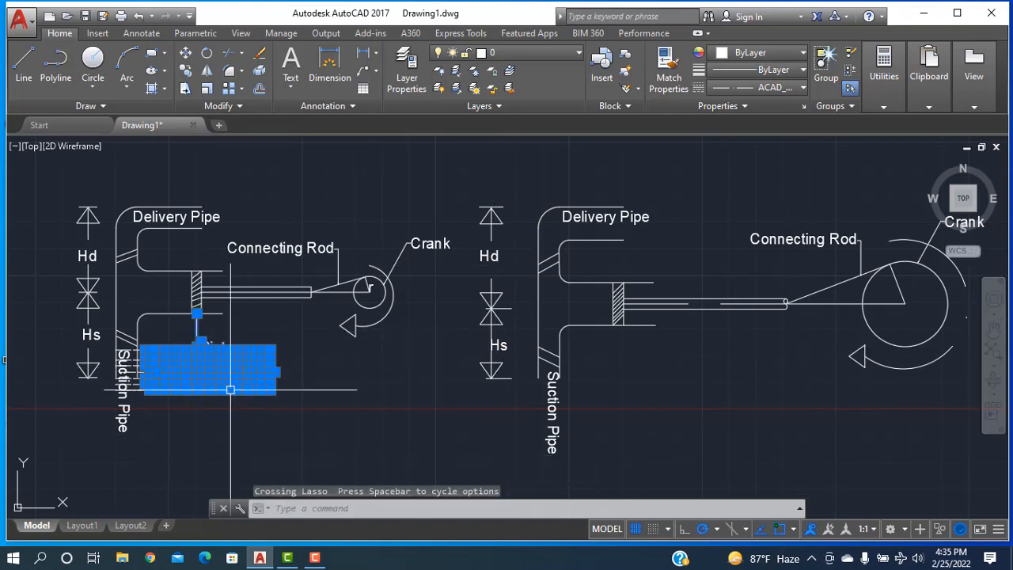
{"action": "type", "text": "c"}
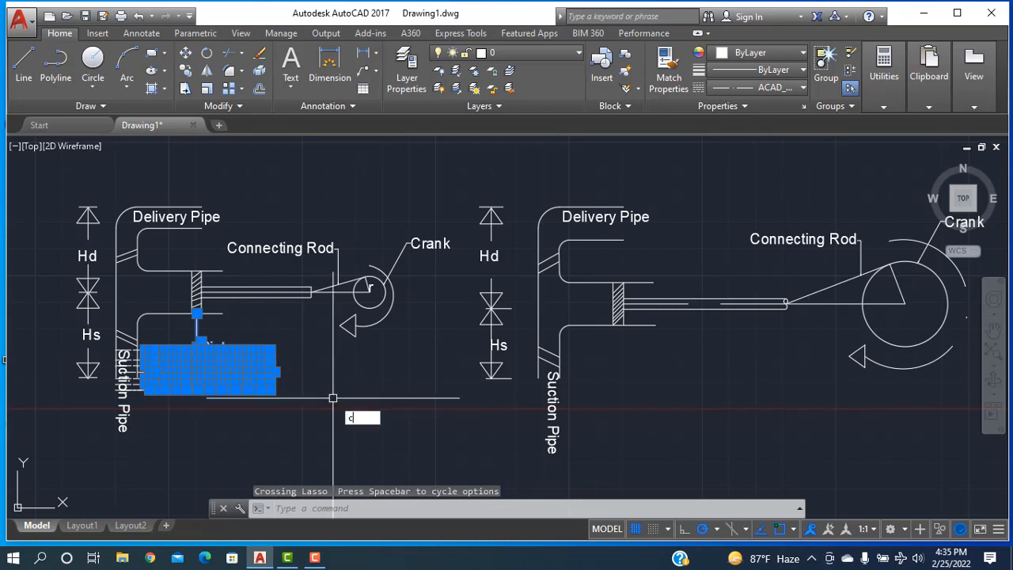
{"action": "type", "text": "o"}
{"action": "key", "text": "Return"}
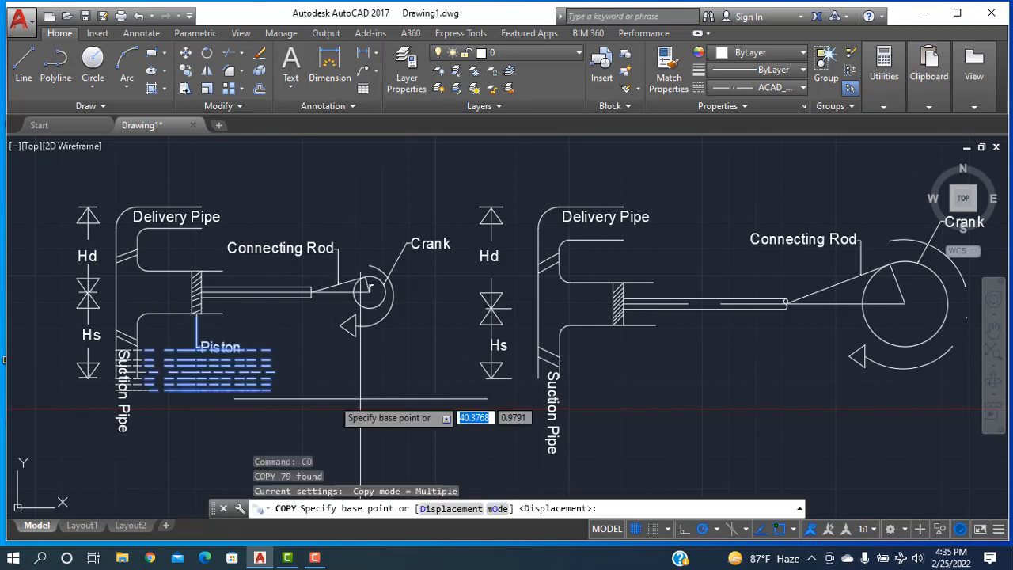
{"action": "left_click", "coordinate": [215, 369]}
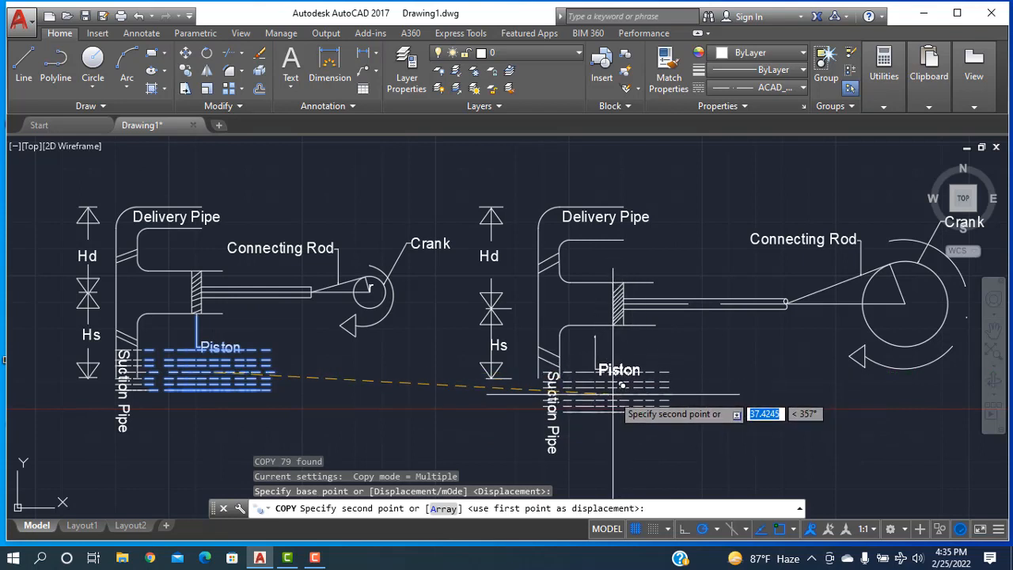
{"action": "left_click", "coordinate": [622, 384]}
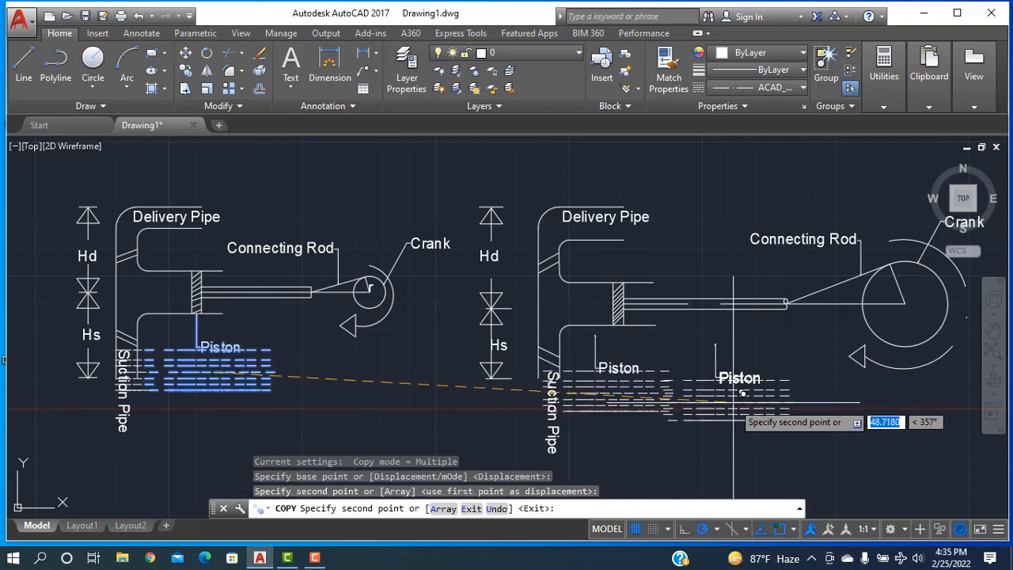
{"action": "key", "text": "Escape"}
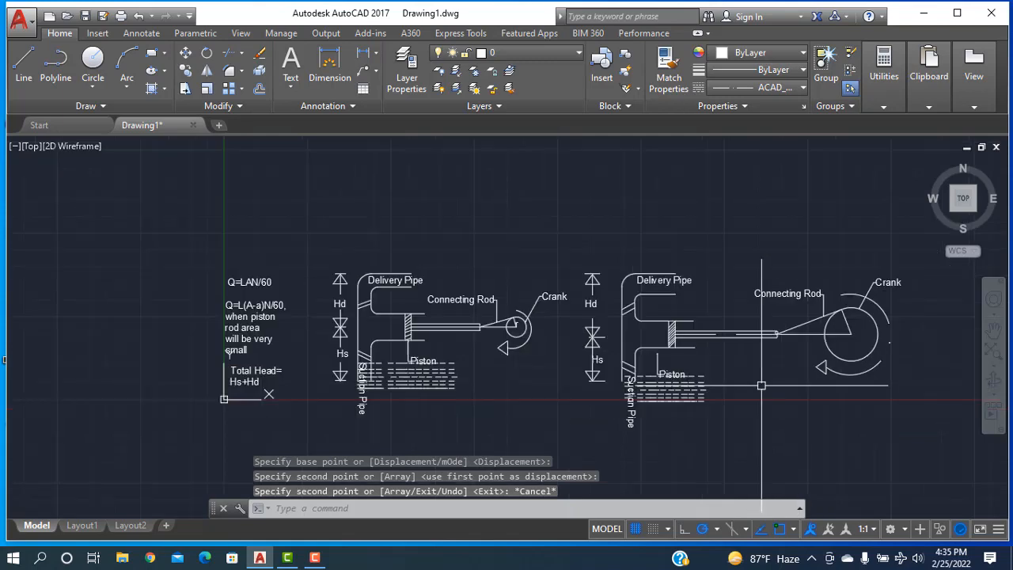
Add the multiline text Q=LAN/60 above and to the right of the redrawn crank.
{"action": "scroll", "coordinate": [762, 400], "scroll_direction": "down", "scroll_amount": 2}
{"action": "scroll", "coordinate": [835, 415], "scroll_direction": "up", "scroll_amount": 2}
{"action": "scroll", "coordinate": [744, 394], "scroll_direction": "up", "scroll_amount": 3}
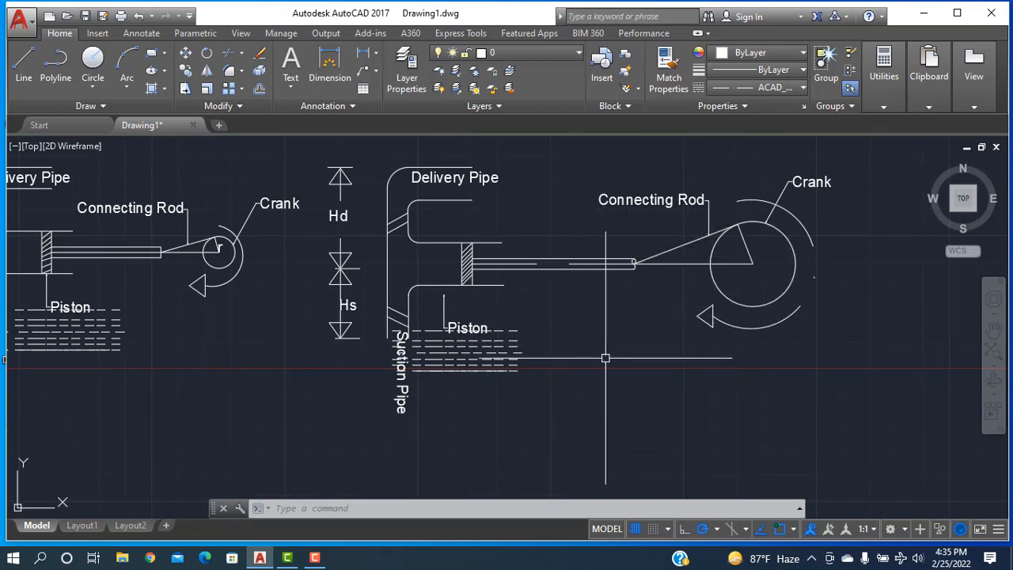
{"action": "scroll", "coordinate": [606, 359], "scroll_direction": "down", "scroll_amount": 1}
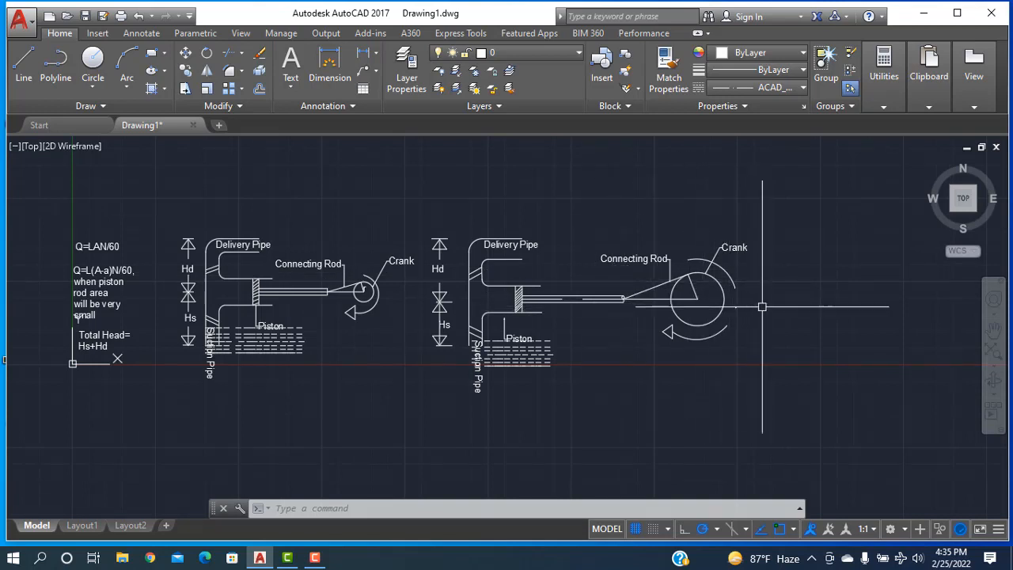
{"action": "scroll", "coordinate": [747, 344], "scroll_direction": "up", "scroll_amount": 2}
{"action": "middle_click_drag", "start_coordinate": [769, 294], "coordinate": [682, 333]}
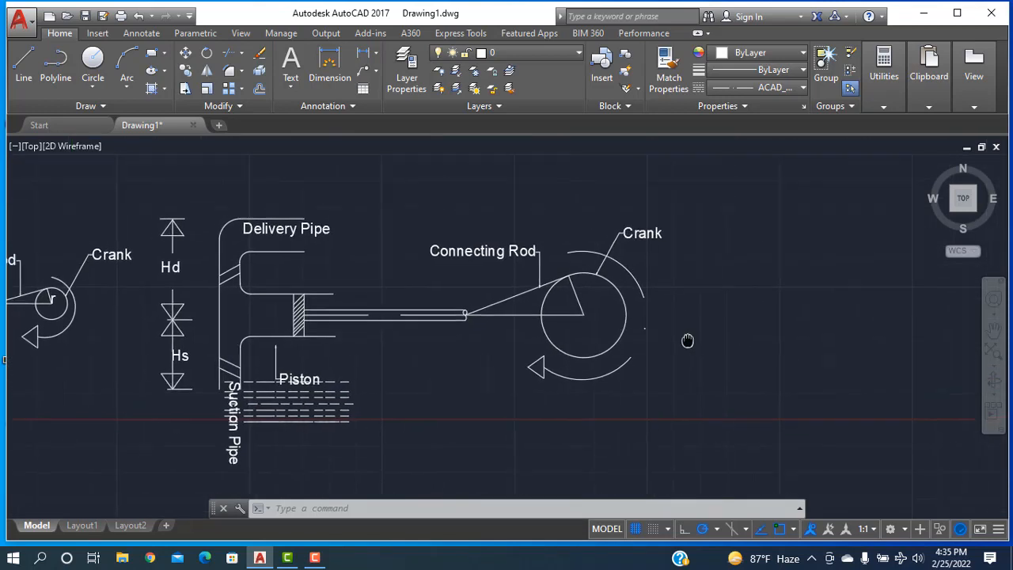
{"action": "left_click", "coordinate": [291, 86]}
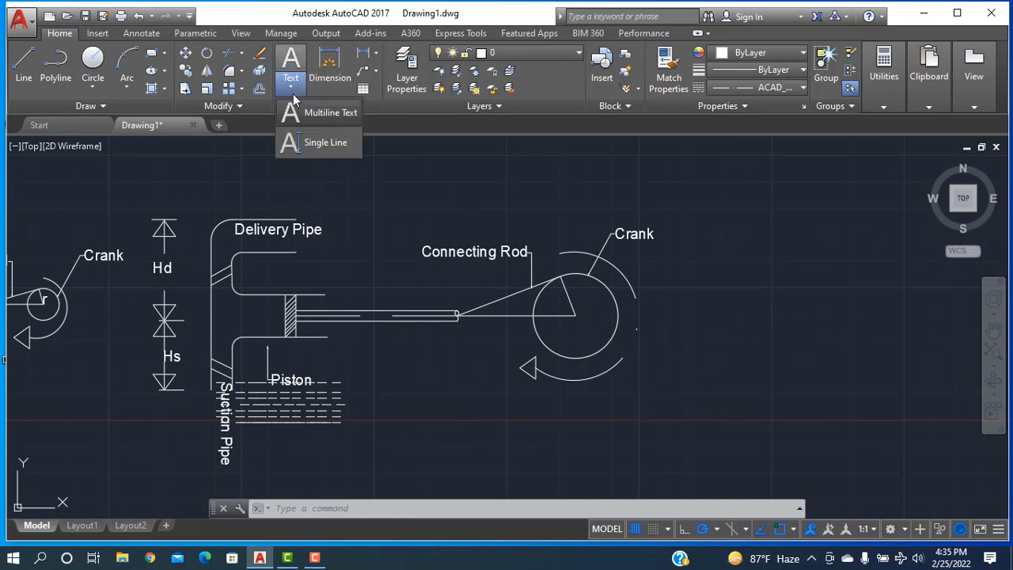
{"action": "left_click", "coordinate": [295, 113]}
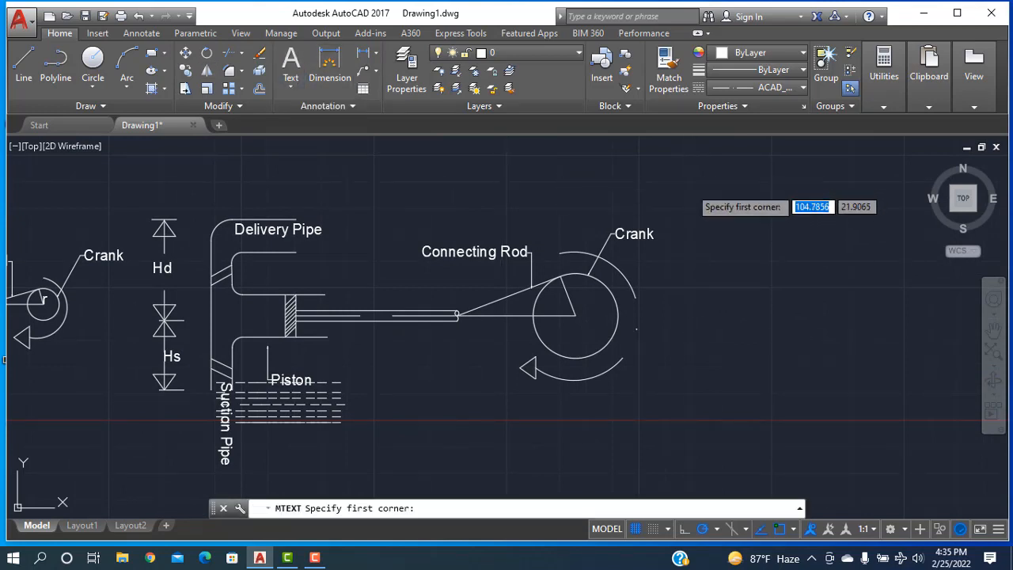
{"action": "left_click", "coordinate": [691, 188]}
{"action": "left_click", "coordinate": [1006, 232]}
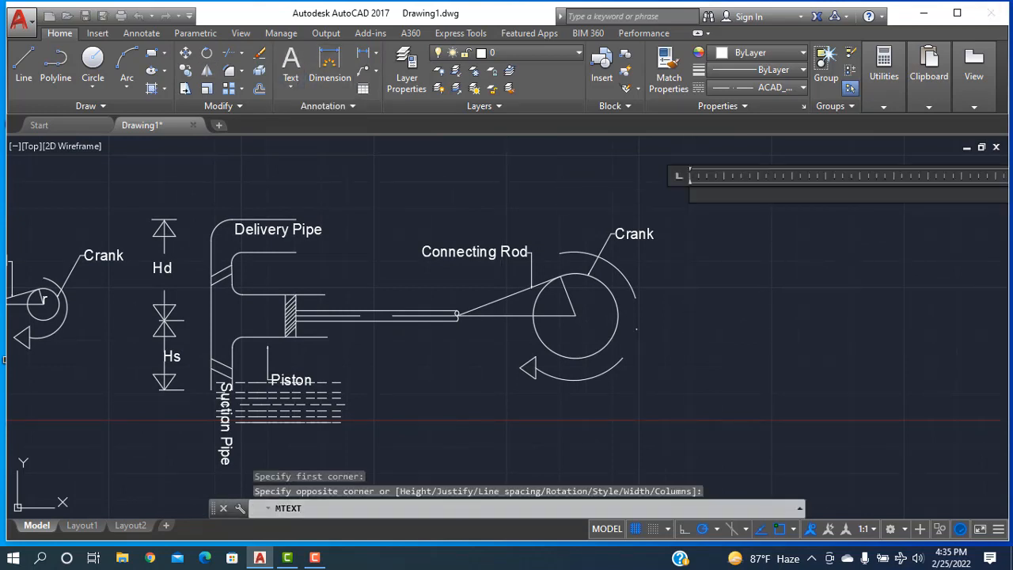
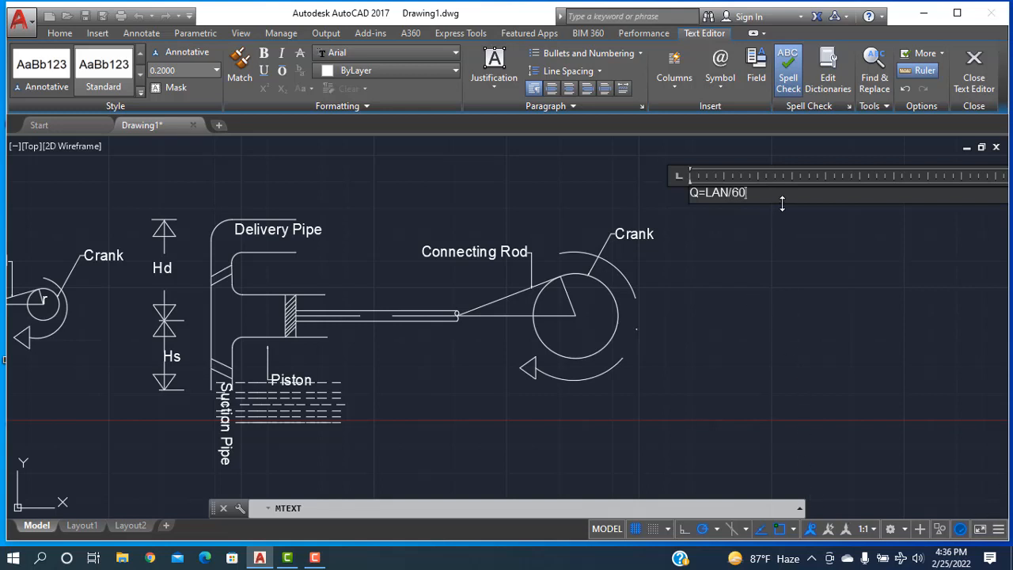
{"action": "left_click_drag", "start_coordinate": [782, 204], "coordinate": [640, 190]}
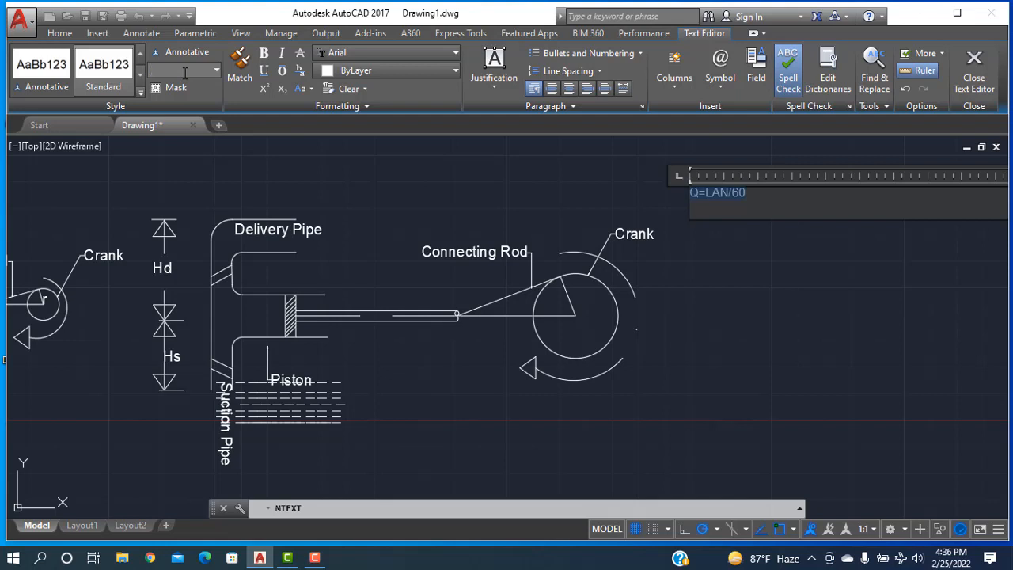
{"action": "key", "text": "Escape"}
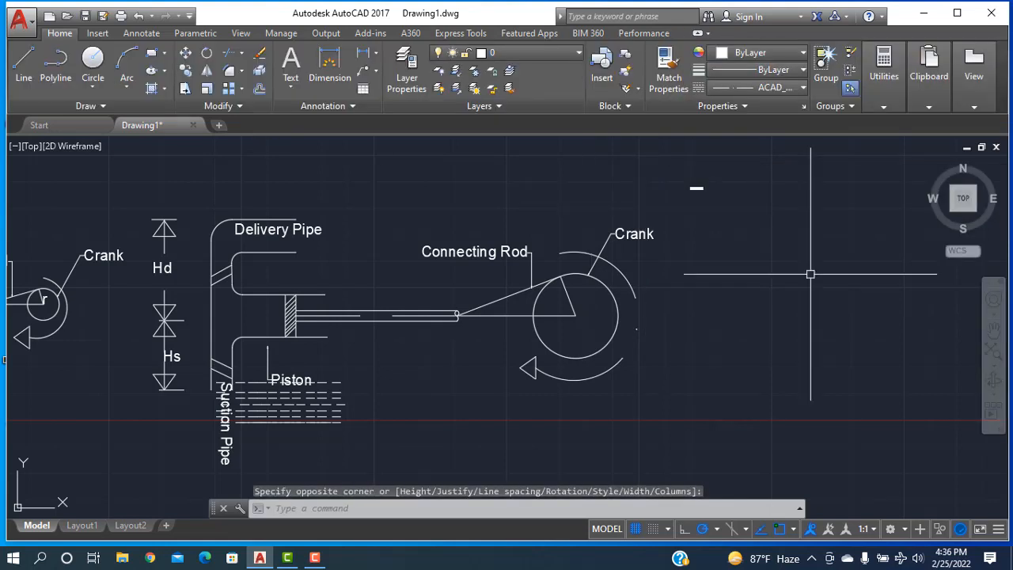
Try to set the height of the new Q=LAN/60 text to 1.
{"action": "double_click", "coordinate": [697, 188]}
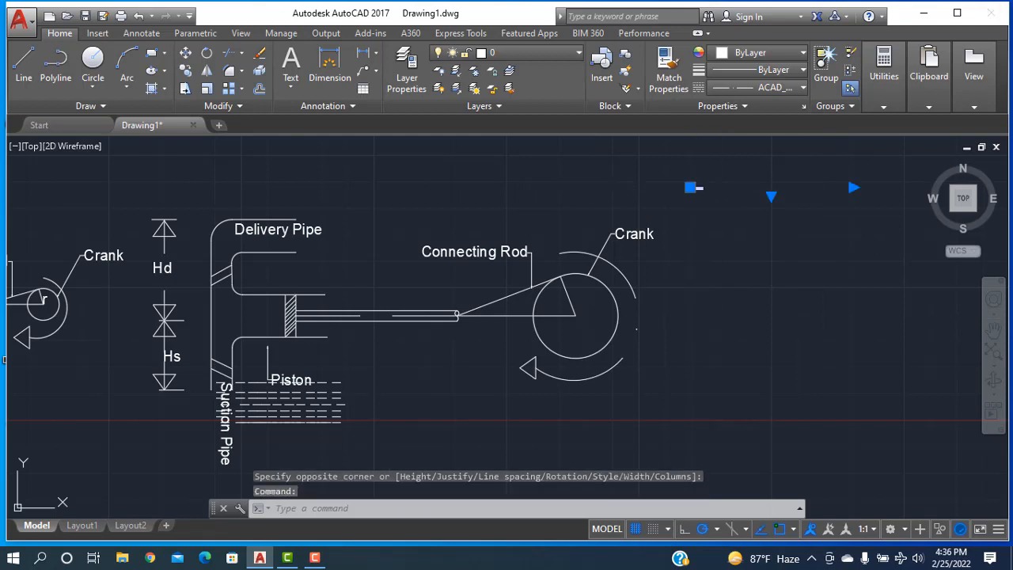
{"action": "key", "text": "ctrl+a"}
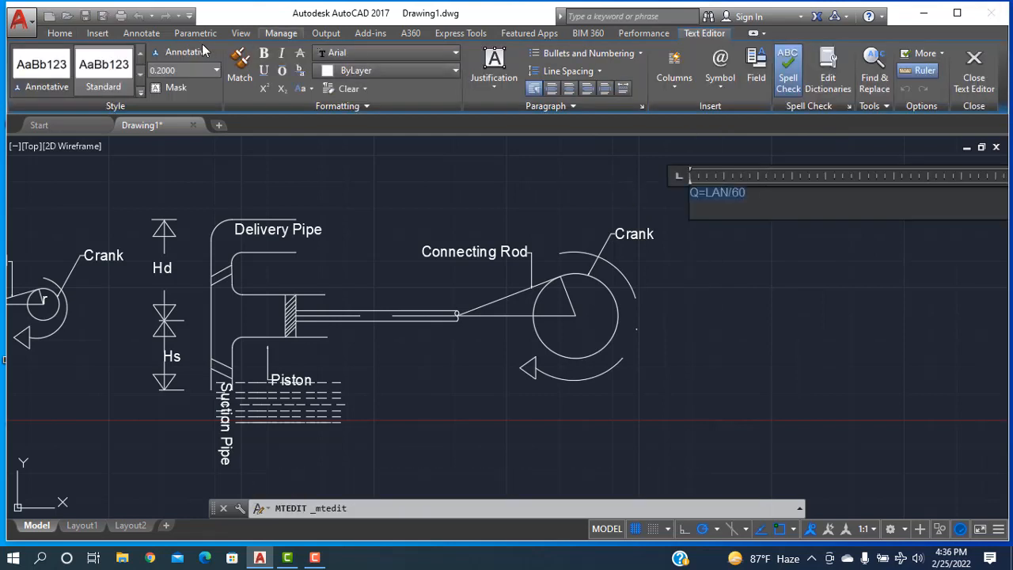
{"action": "left_click", "coordinate": [174, 72]}
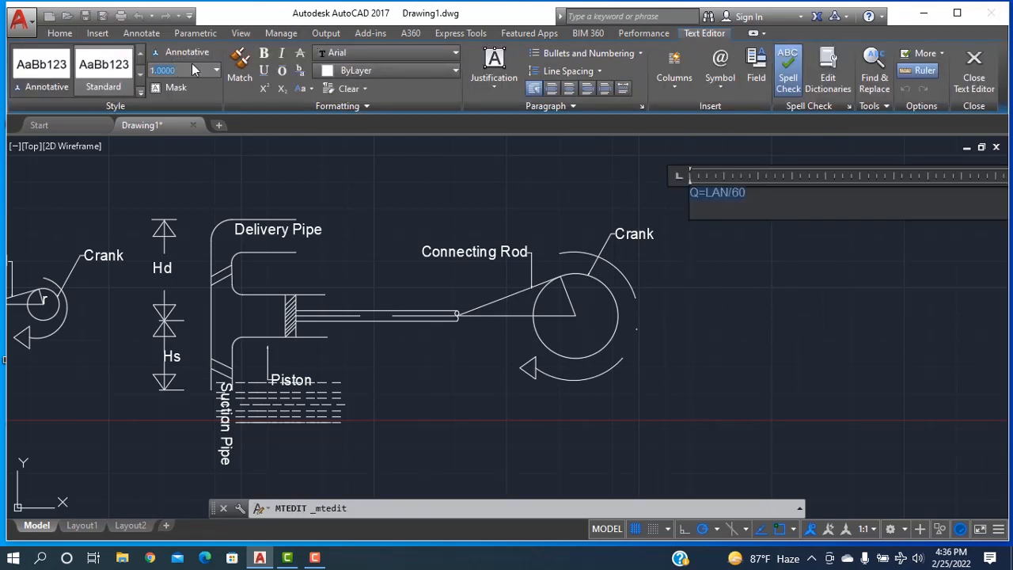
{"action": "left_click", "coordinate": [607, 163]}
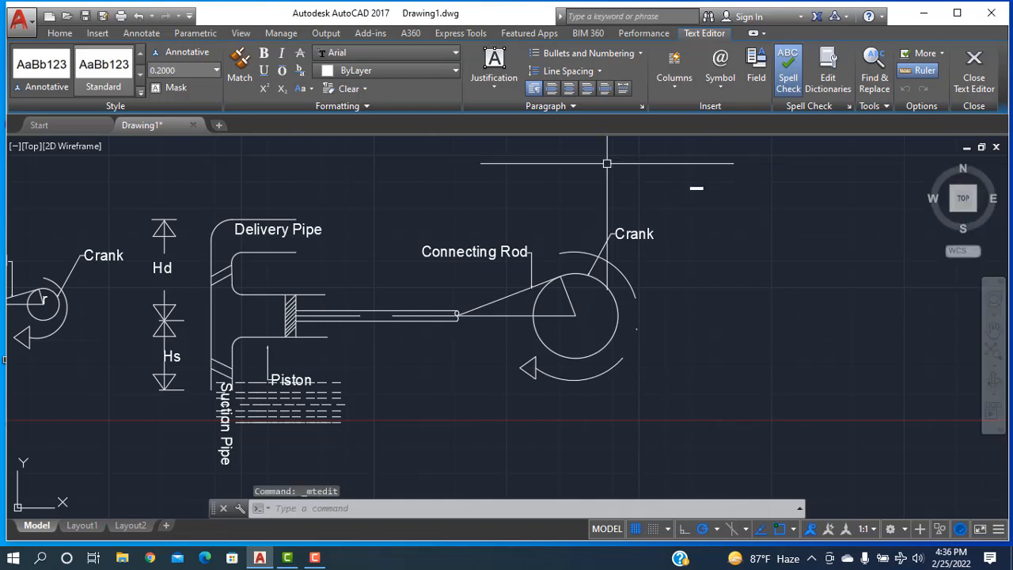
Set the height of the Q=LAN/60 text beside the redrawn crank to 2.5.
{"action": "double_click", "coordinate": [696, 192]}
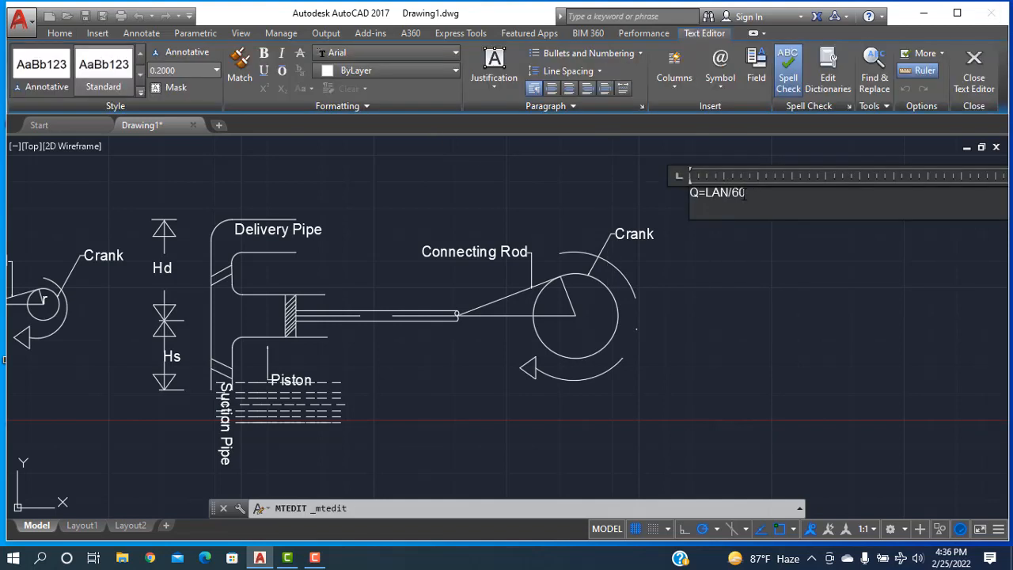
{"action": "key", "text": "ctrl+a"}
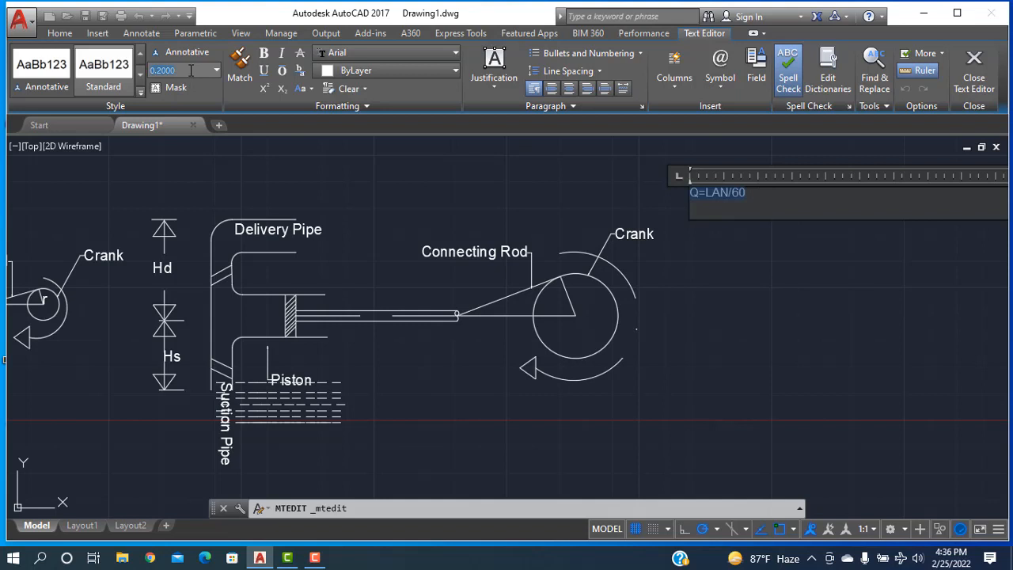
{"action": "type", "text": "2.5"}
{"action": "key", "text": "Return"}
{"action": "left_click", "coordinate": [605, 150]}
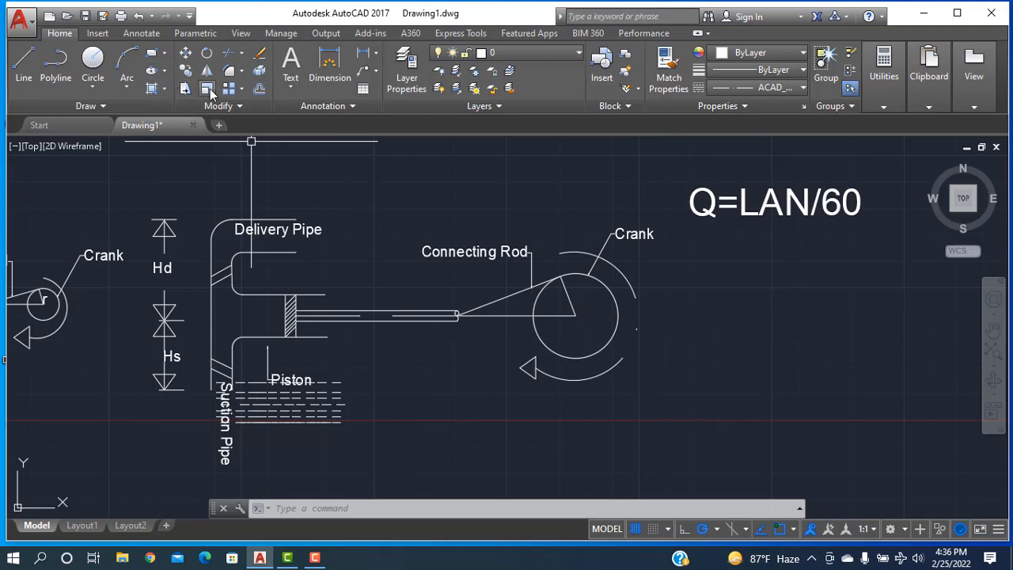
Add the multiline text "Q=L(A-a)N, note: when the piston rod area will be very small" below the redrawn pump's Q=LAN/60 formula.
{"action": "left_click", "coordinate": [288, 87]}
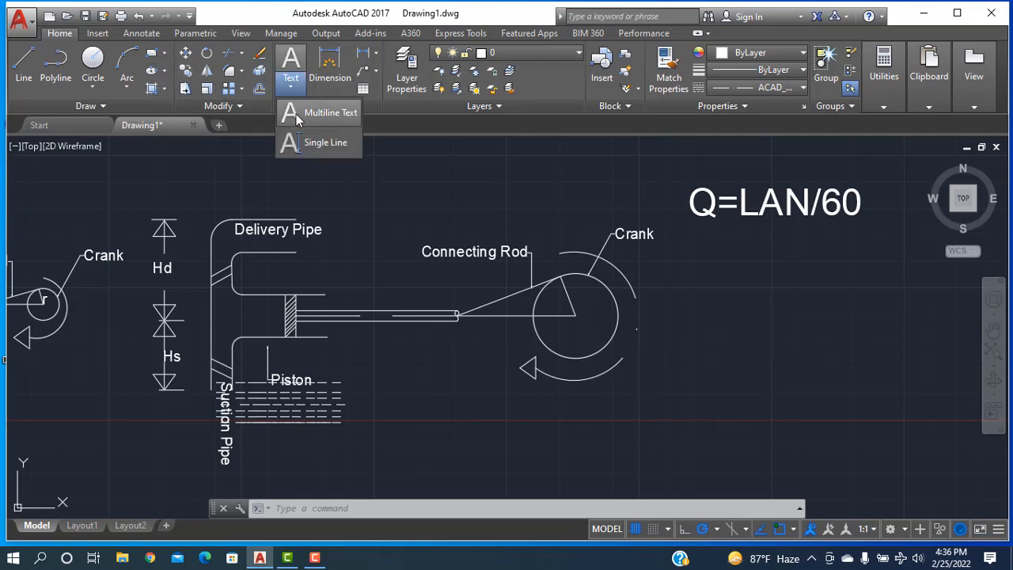
{"action": "left_click", "coordinate": [296, 114]}
{"action": "left_click", "coordinate": [768, 251]}
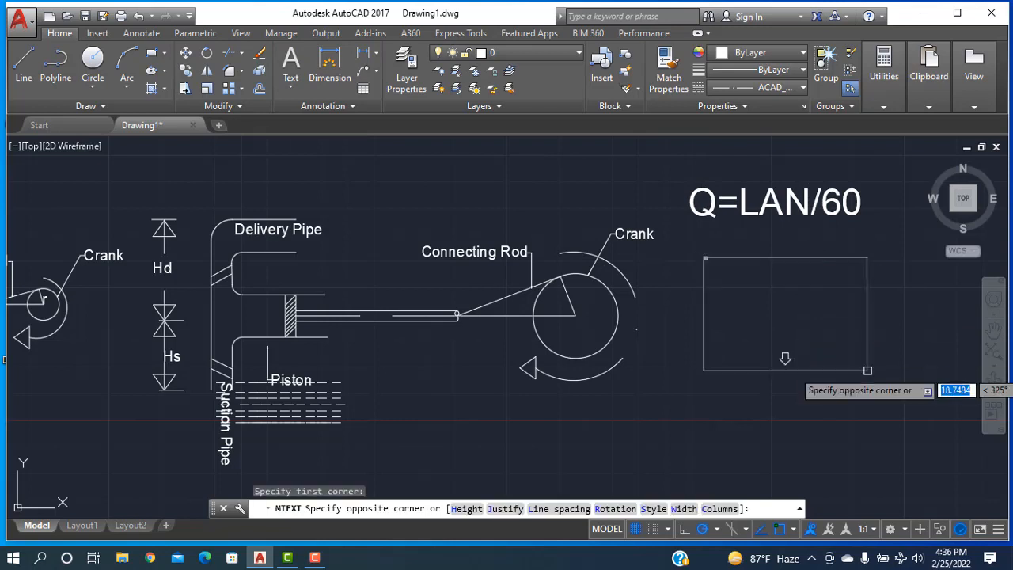
{"action": "left_click", "coordinate": [804, 344]}
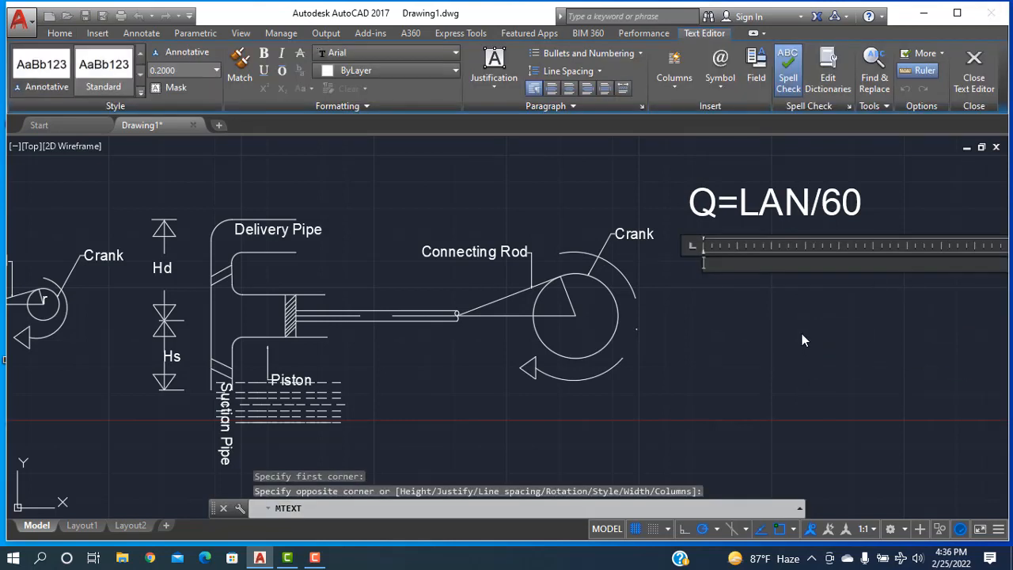
{"action": "type", "text": "Q="}
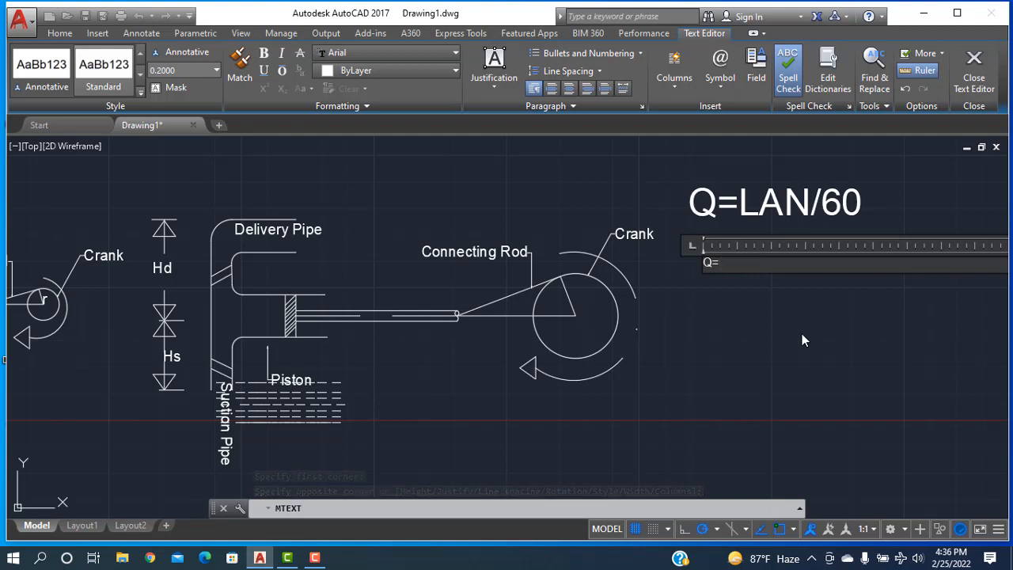
{"action": "type", "text": "L()"}
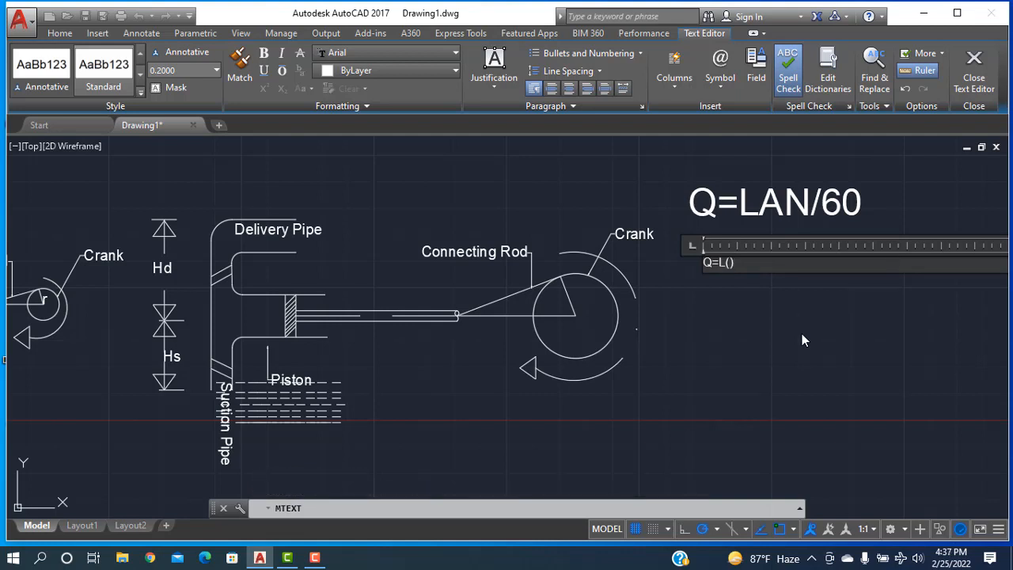
{"action": "type", "text": "A-a"}
{"action": "type", "text": "N, note: when the "}
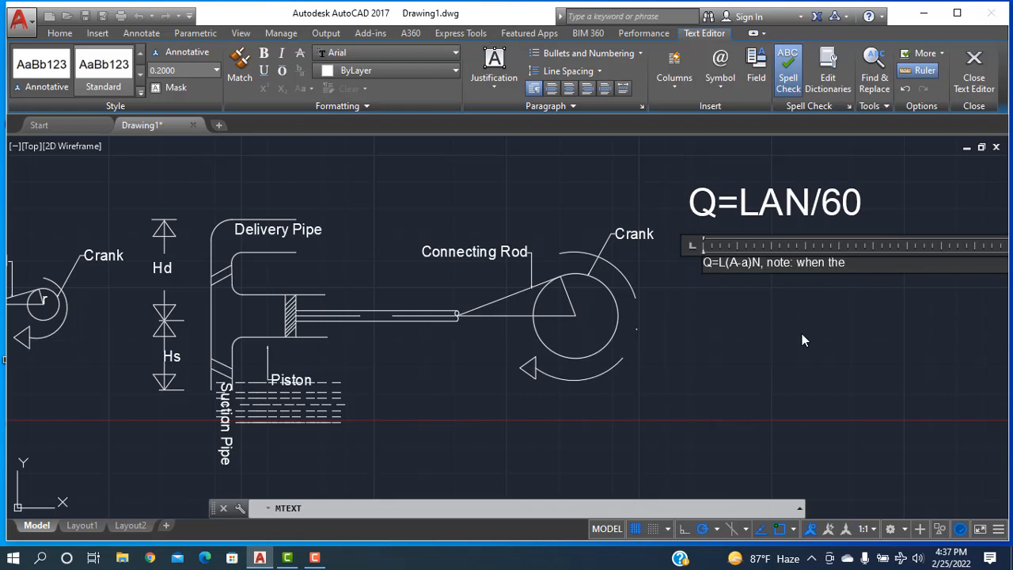
{"action": "type", "text": "piston rod area will be"}
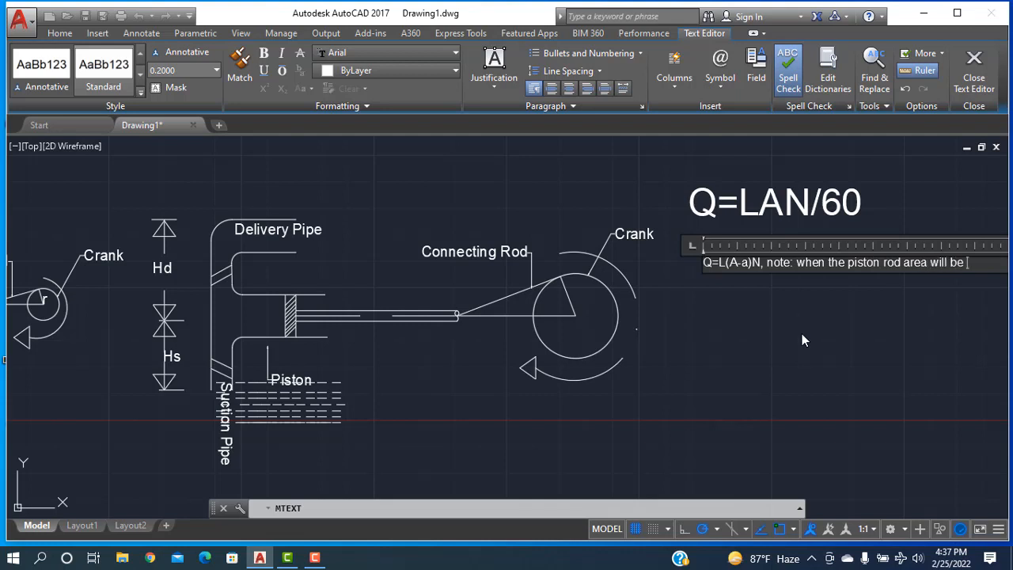
{"action": "type", "text": " verys so"}
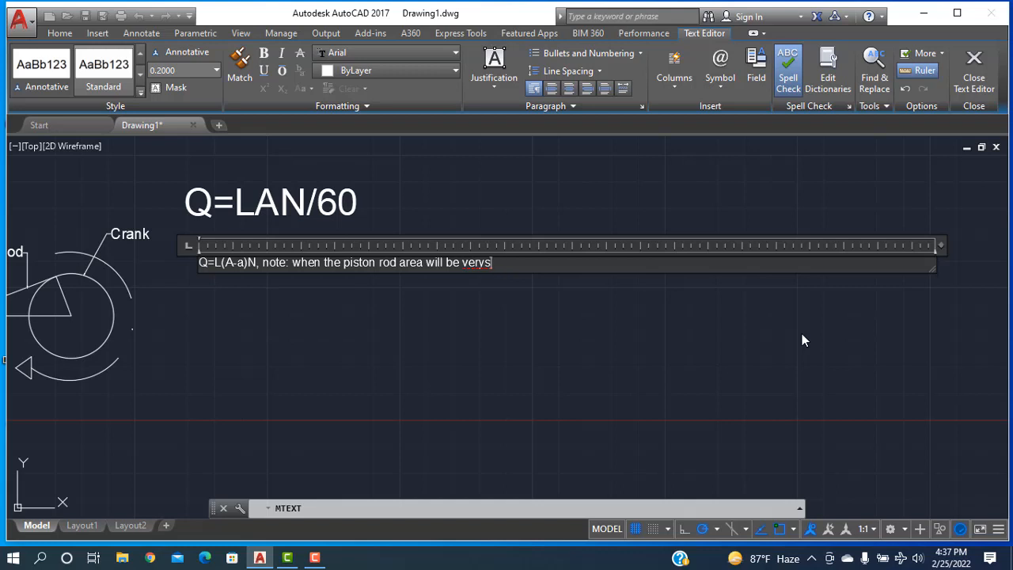
{"action": "key", "text": "Return"}
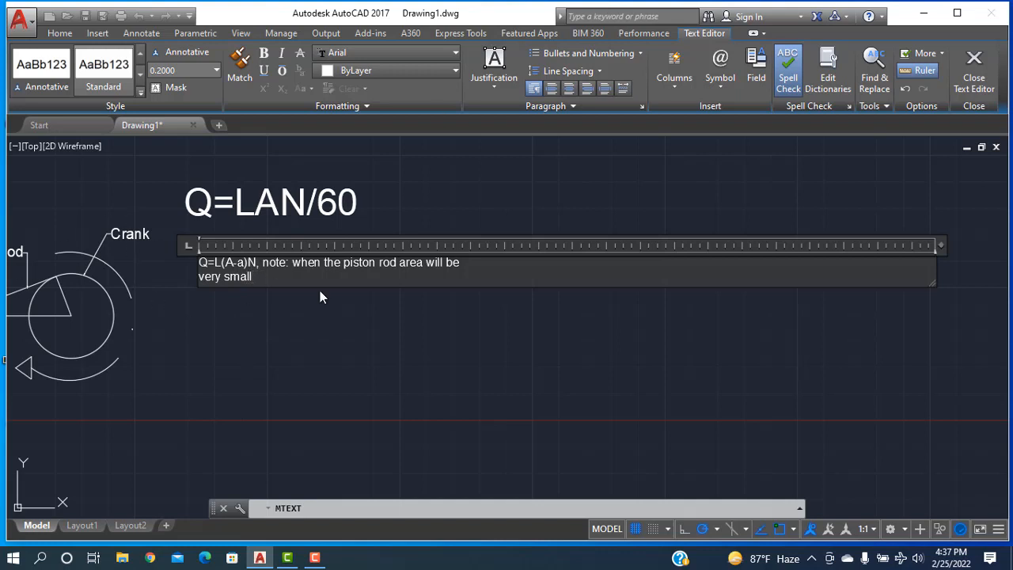
Insert /60 after the N in the Q=L(A-a)N note and set the whole note's text height to 1.
{"action": "type", "text": "/6"}
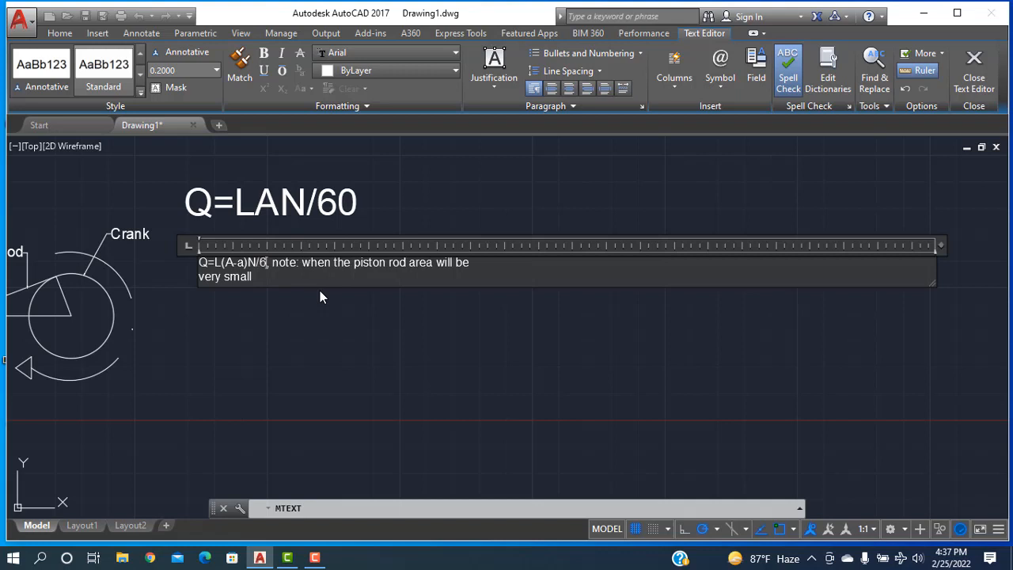
{"action": "type", "text": "0"}
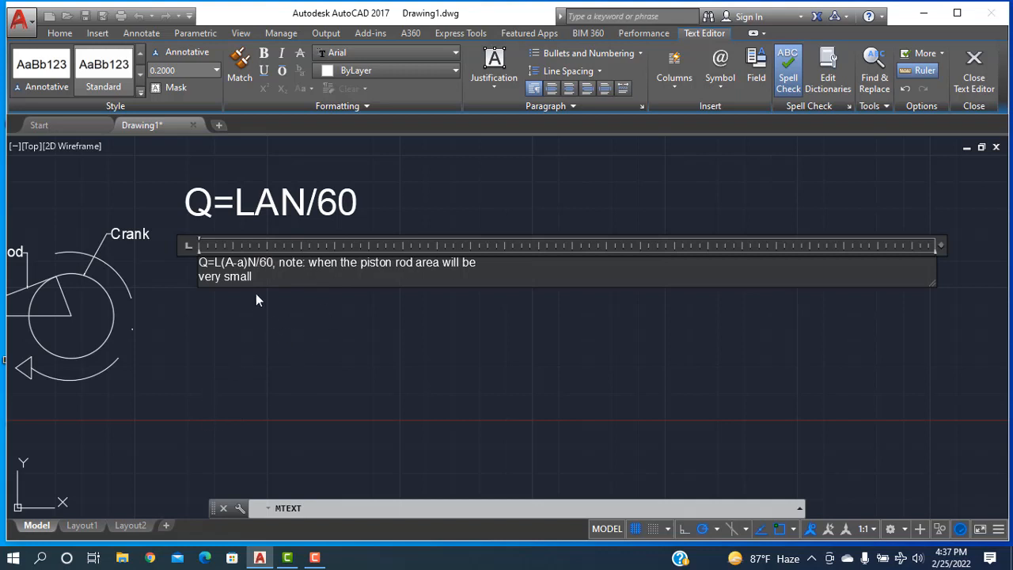
{"action": "key", "text": "ctrl+a"}
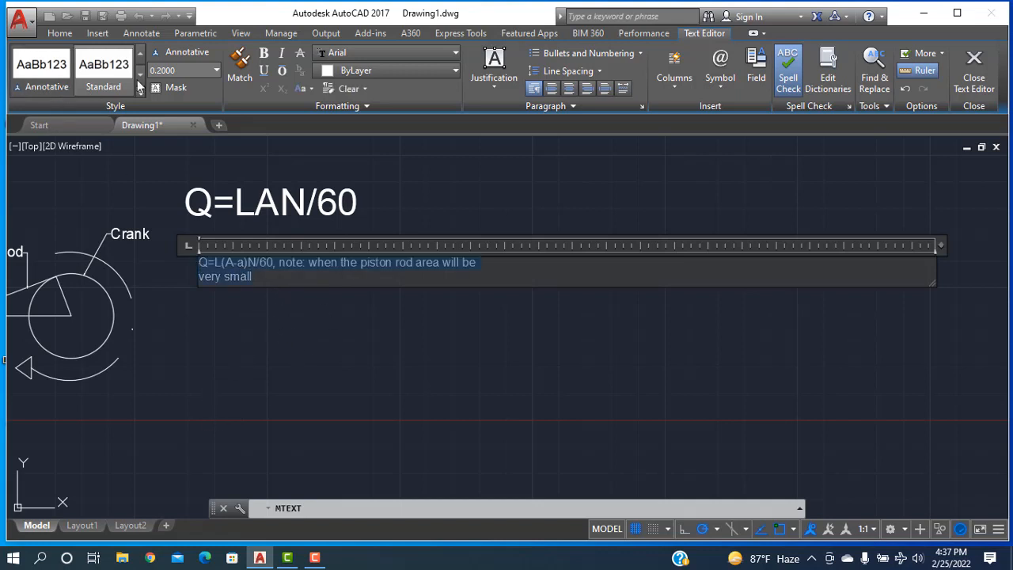
{"action": "key", "text": "Return"}
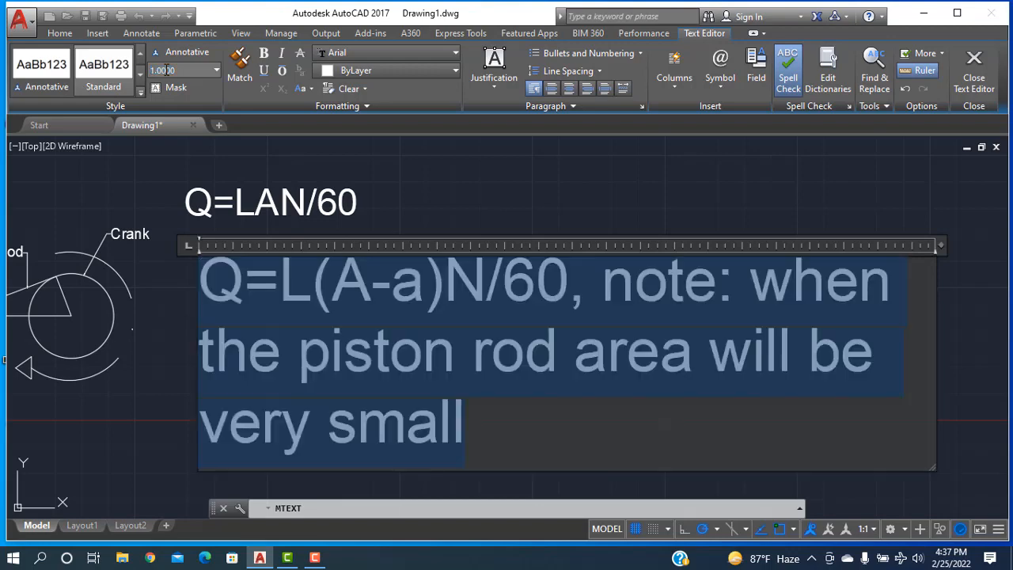
{"action": "left_click", "coordinate": [160, 207]}
Examine the redrawn pump's labels, head markers and water lines against the original diagram.
{"action": "scroll", "coordinate": [250, 374], "scroll_direction": "down", "scroll_amount": 4}
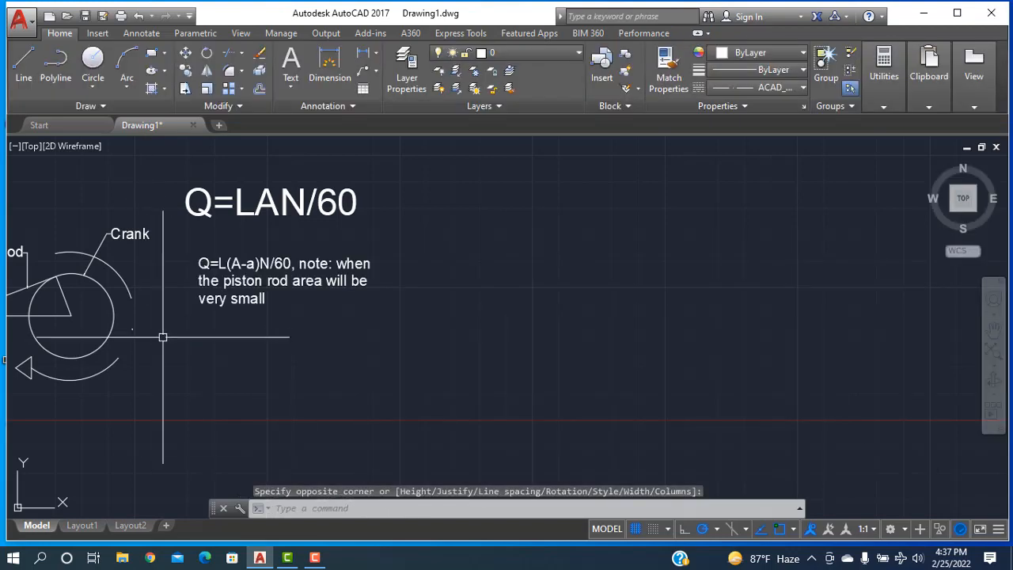
{"action": "scroll", "coordinate": [213, 374], "scroll_direction": "up", "scroll_amount": 3}
{"action": "scroll", "coordinate": [210, 387], "scroll_direction": "down", "scroll_amount": 3}
{"action": "middle_click_drag", "start_coordinate": [178, 406], "coordinate": [488, 380]}
{"action": "scroll", "coordinate": [415, 373], "scroll_direction": "up", "scroll_amount": 5}
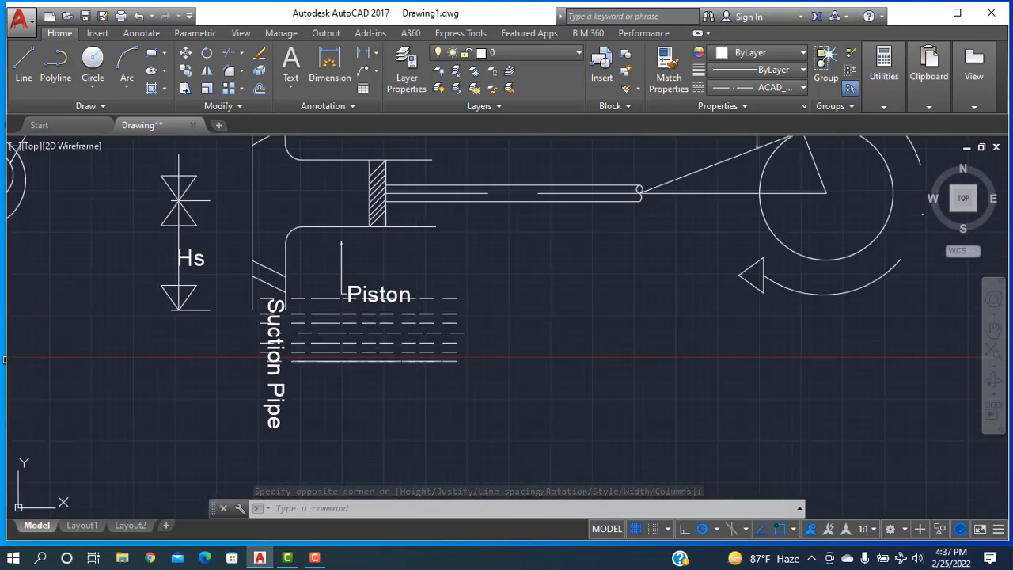
{"action": "mouse_move", "coordinate": [460, 335]}
{"action": "middle_mouse_down"}
{"action": "mouse_move", "coordinate": [448, 431]}
{"action": "mouse_move", "coordinate": [457, 397]}
{"action": "middle_mouse_up"}
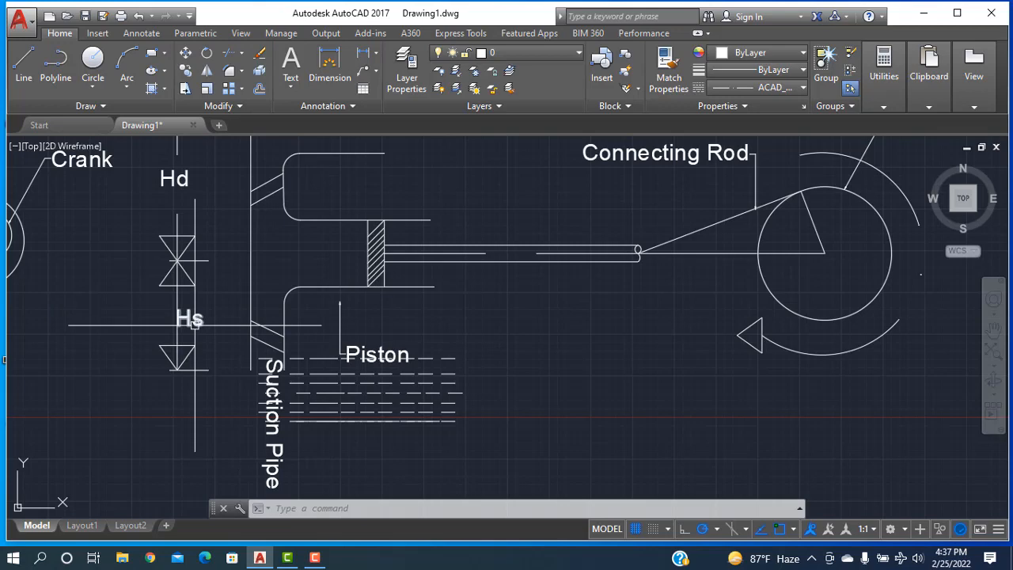
{"action": "scroll", "coordinate": [194, 325], "scroll_direction": "down", "scroll_amount": 2}
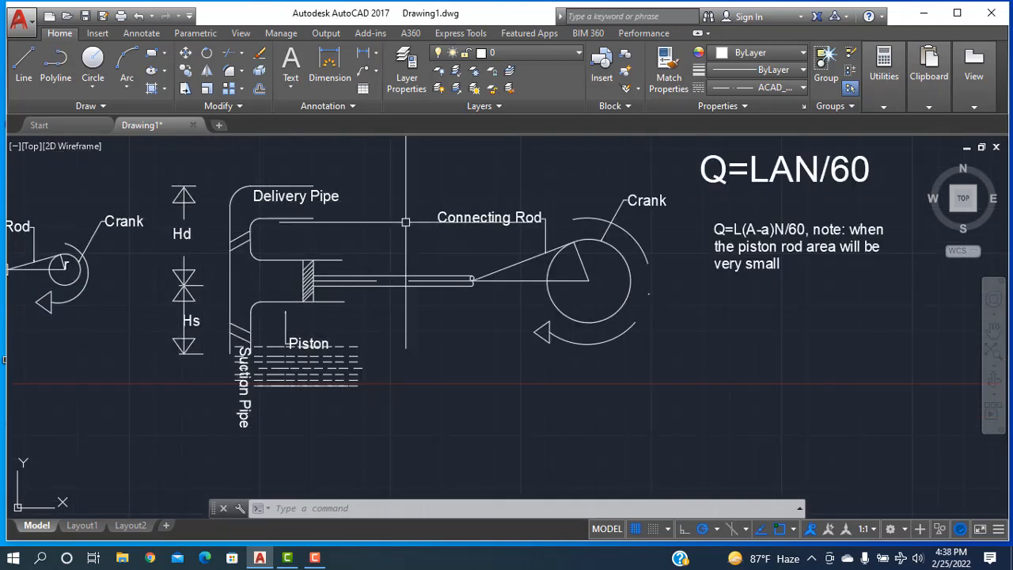
{"action": "scroll", "coordinate": [532, 348], "scroll_direction": "down", "scroll_amount": 2}
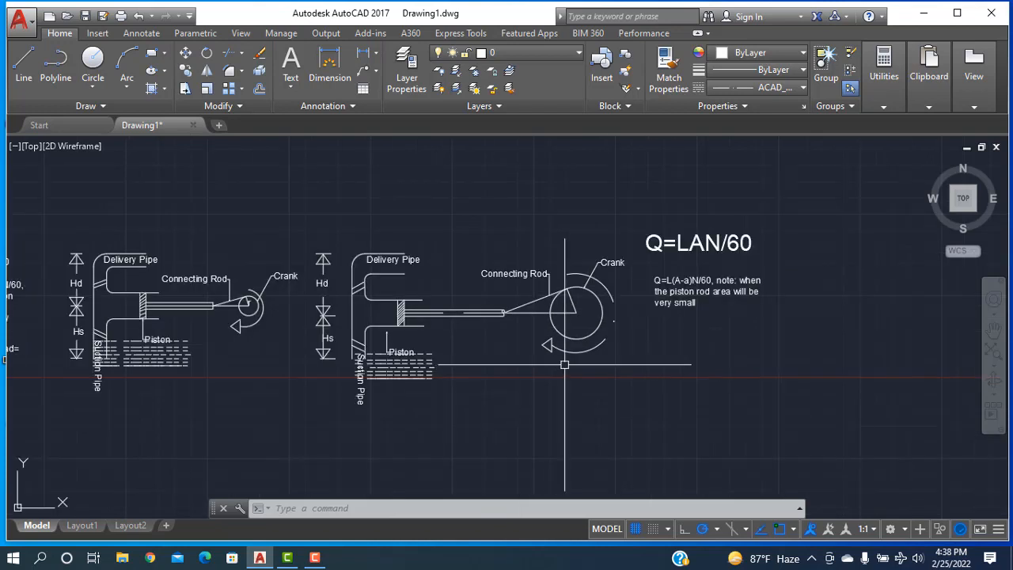
{"action": "middle_click_drag", "start_coordinate": [717, 373], "coordinate": [579, 362]}
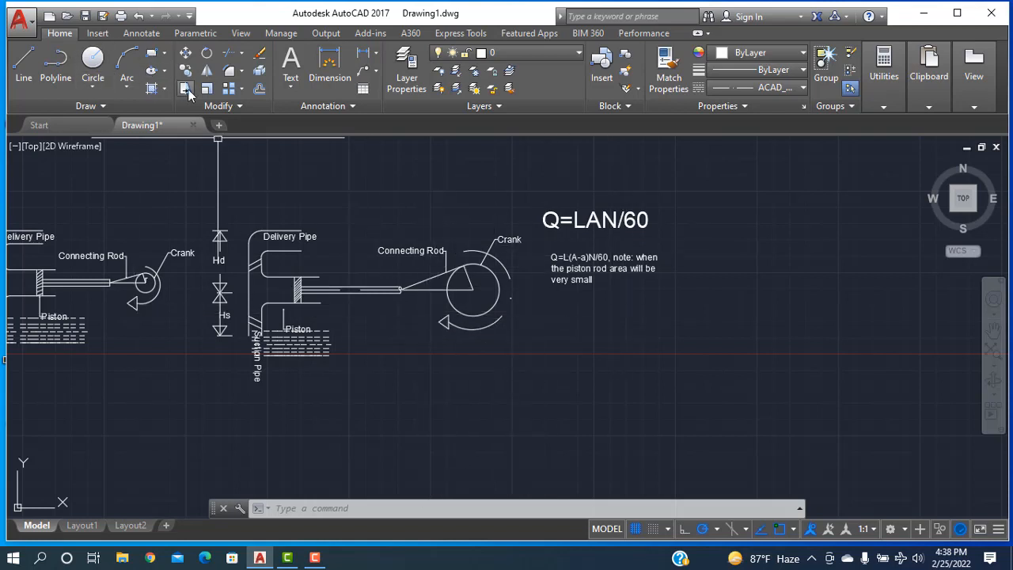
Add the multiline text Total Head=Hs+Hd below the piston rod area note beside the redrawn crank.
{"action": "left_click", "coordinate": [293, 88]}
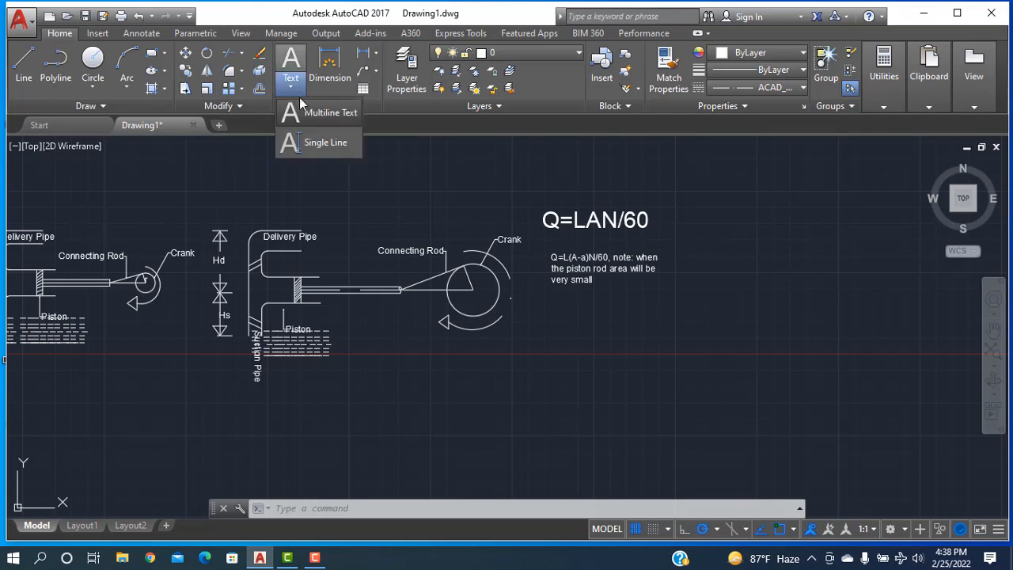
{"action": "left_click", "coordinate": [308, 112]}
{"action": "left_click", "coordinate": [559, 309]}
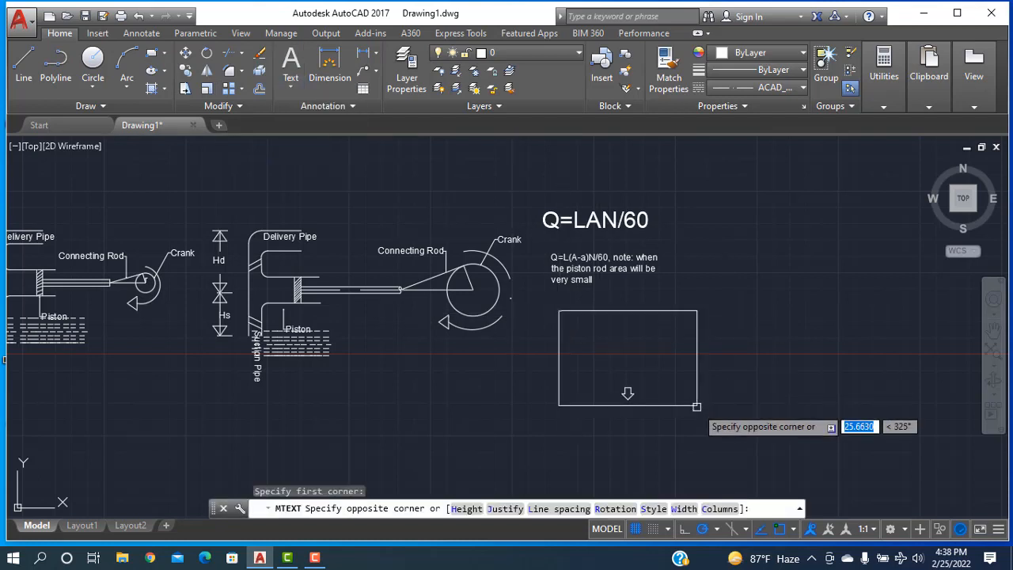
{"action": "left_click", "coordinate": [1003, 348]}
{"action": "type", "text": "To"}
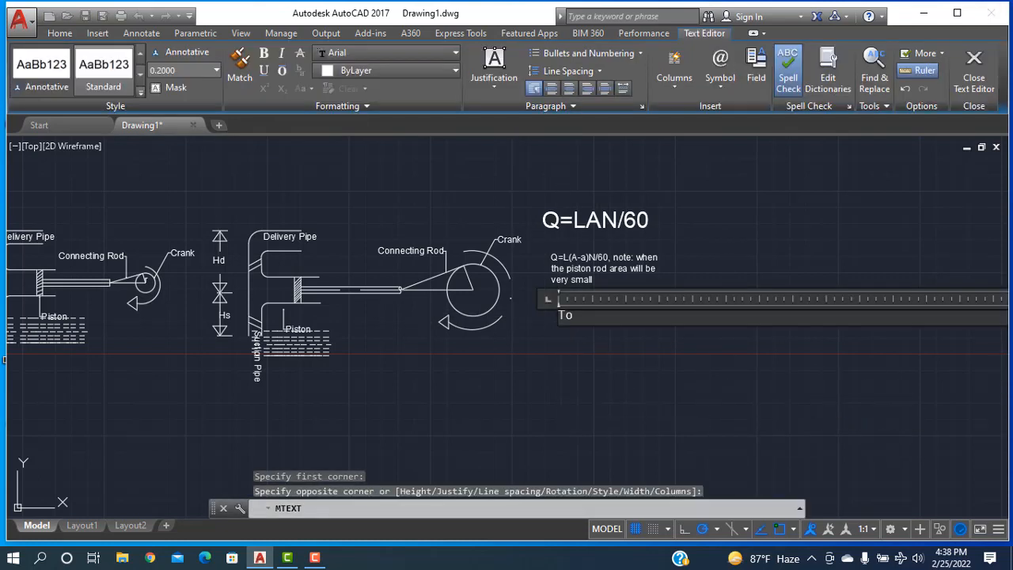
{"action": "type", "text": "tal he"}
{"action": "key", "text": "BackSpace"}
{"action": "key", "text": "BackSpace"}
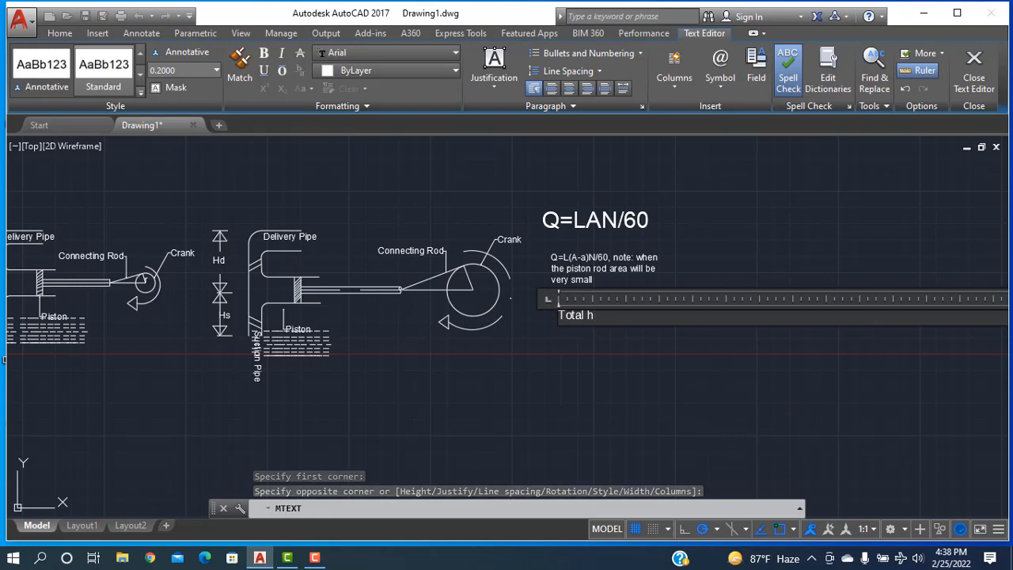
{"action": "type", "text": "Head"}
{"action": "type", "text": "_"}
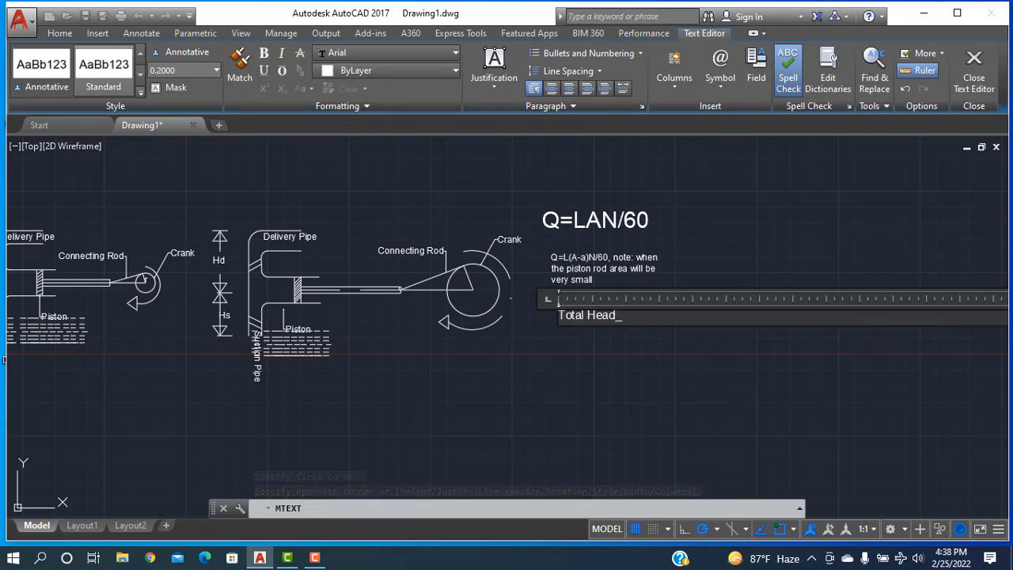
{"action": "key", "text": "BackSpace"}
{"action": "key", "text": "BackSpace"}
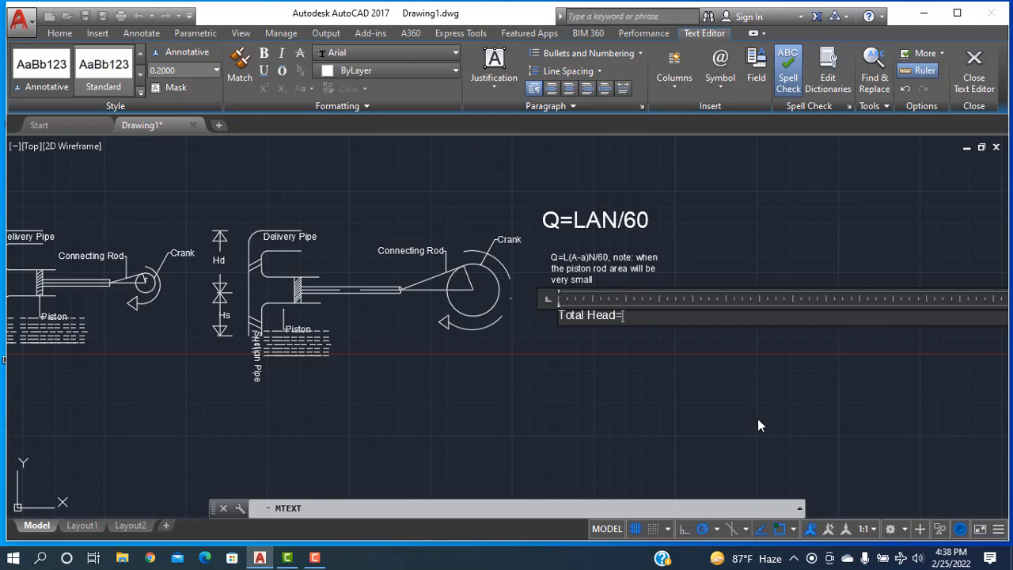
{"action": "type", "text": "Hs"}
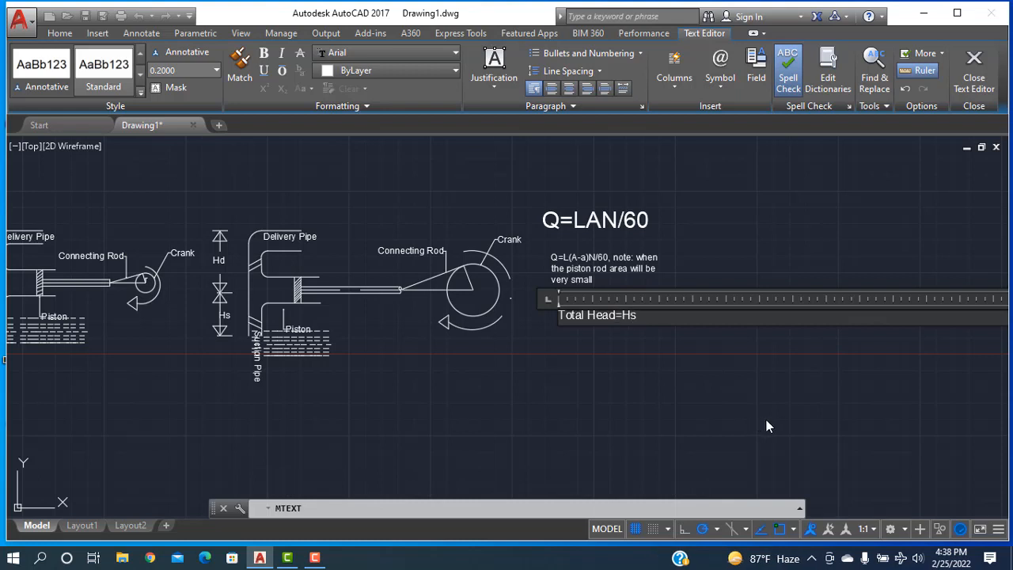
{"action": "type", "text": "+Hd"}
Set the height of the Total Head=Hs+Hd text to 2.5 and finish editing it.
{"action": "triple_click", "coordinate": [604, 315]}
{"action": "left_click", "coordinate": [168, 70]}
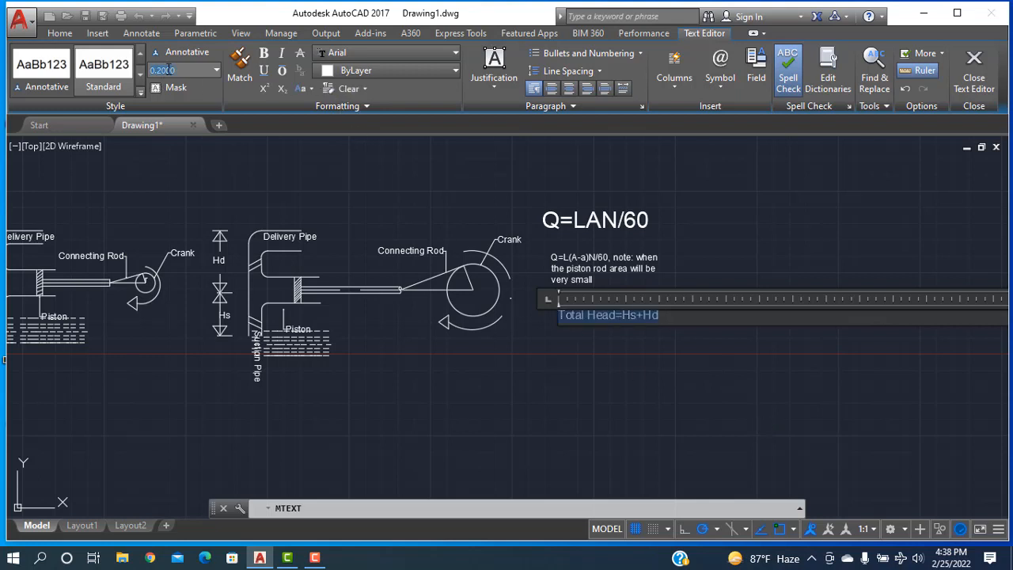
{"action": "type", "text": "2.5"}
{"action": "key", "text": "Return"}
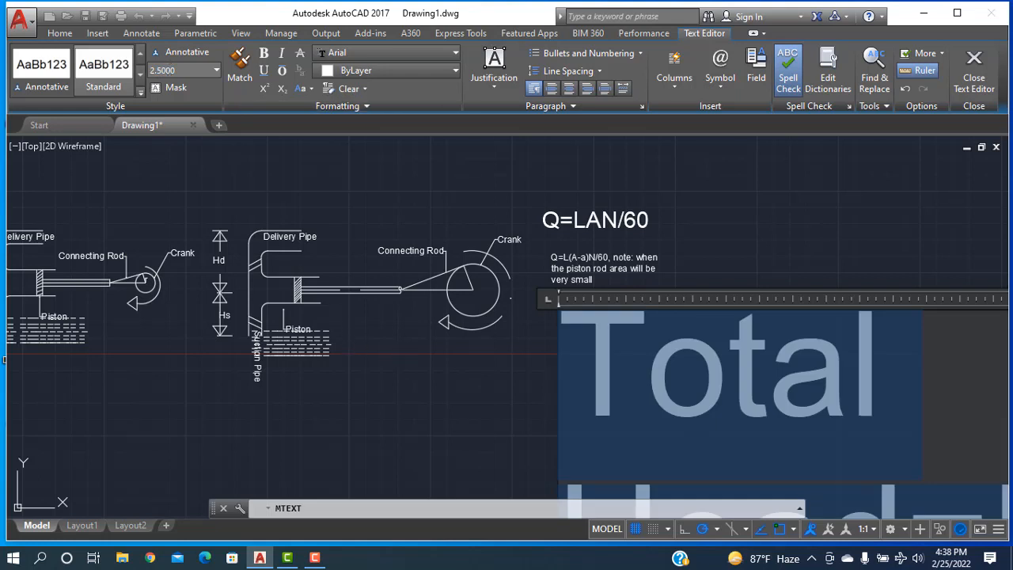
{"action": "left_click", "coordinate": [403, 354]}
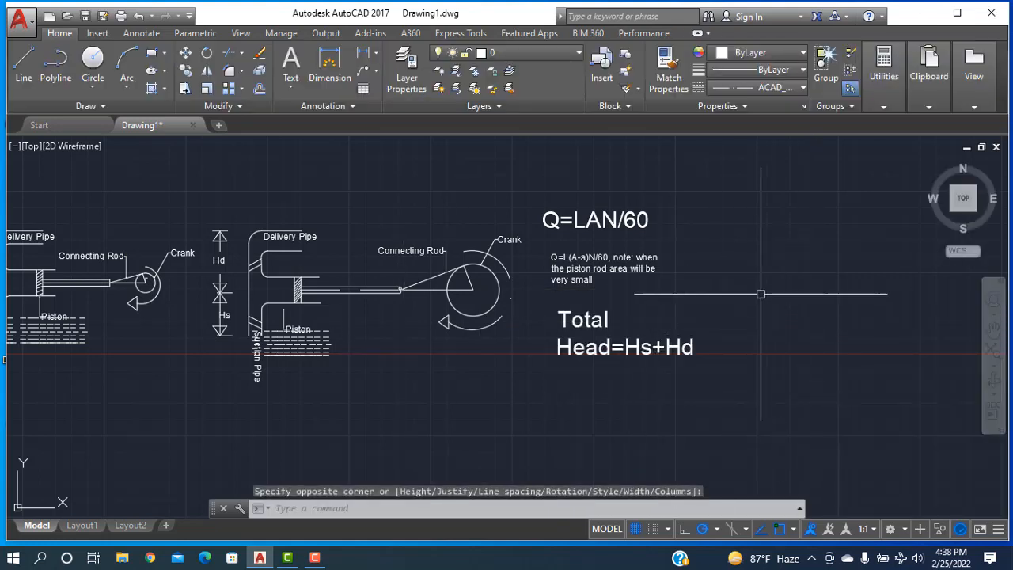
{"action": "scroll", "coordinate": [461, 360], "scroll_direction": "down", "scroll_amount": 2}
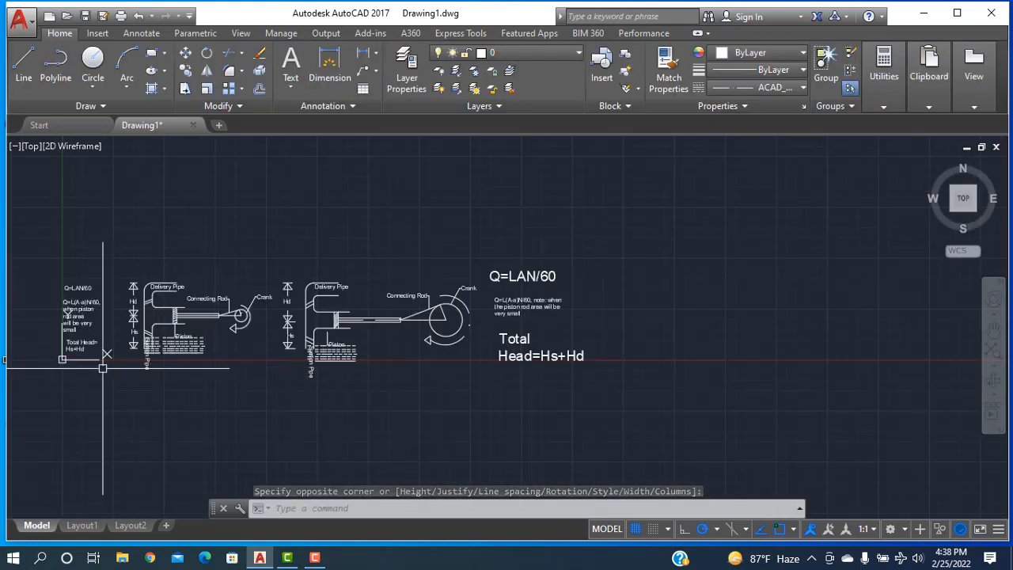
{"action": "scroll", "coordinate": [22, 340], "scroll_direction": "up", "scroll_amount": 2}
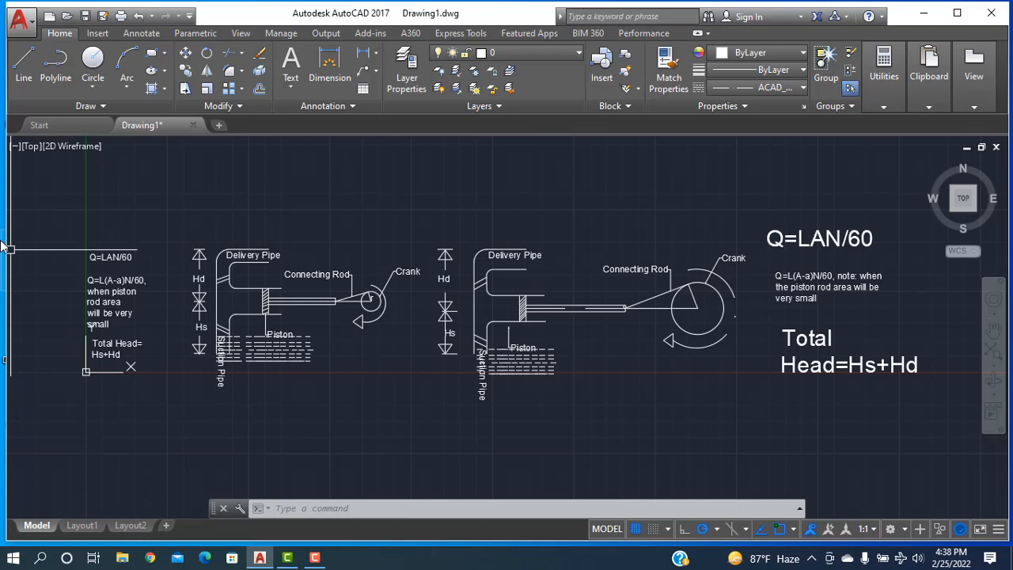
{"action": "left_click", "coordinate": [314, 557]}
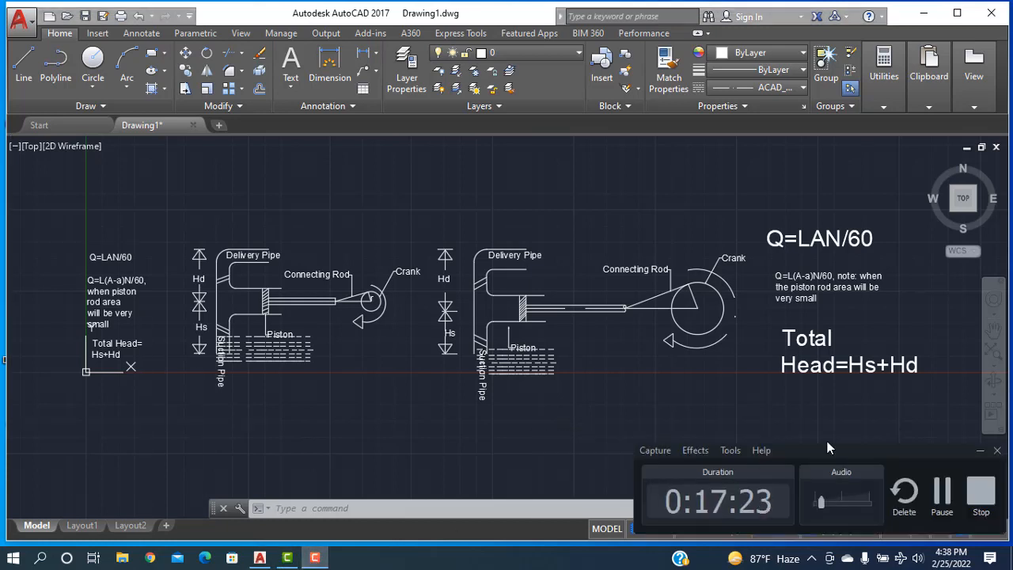